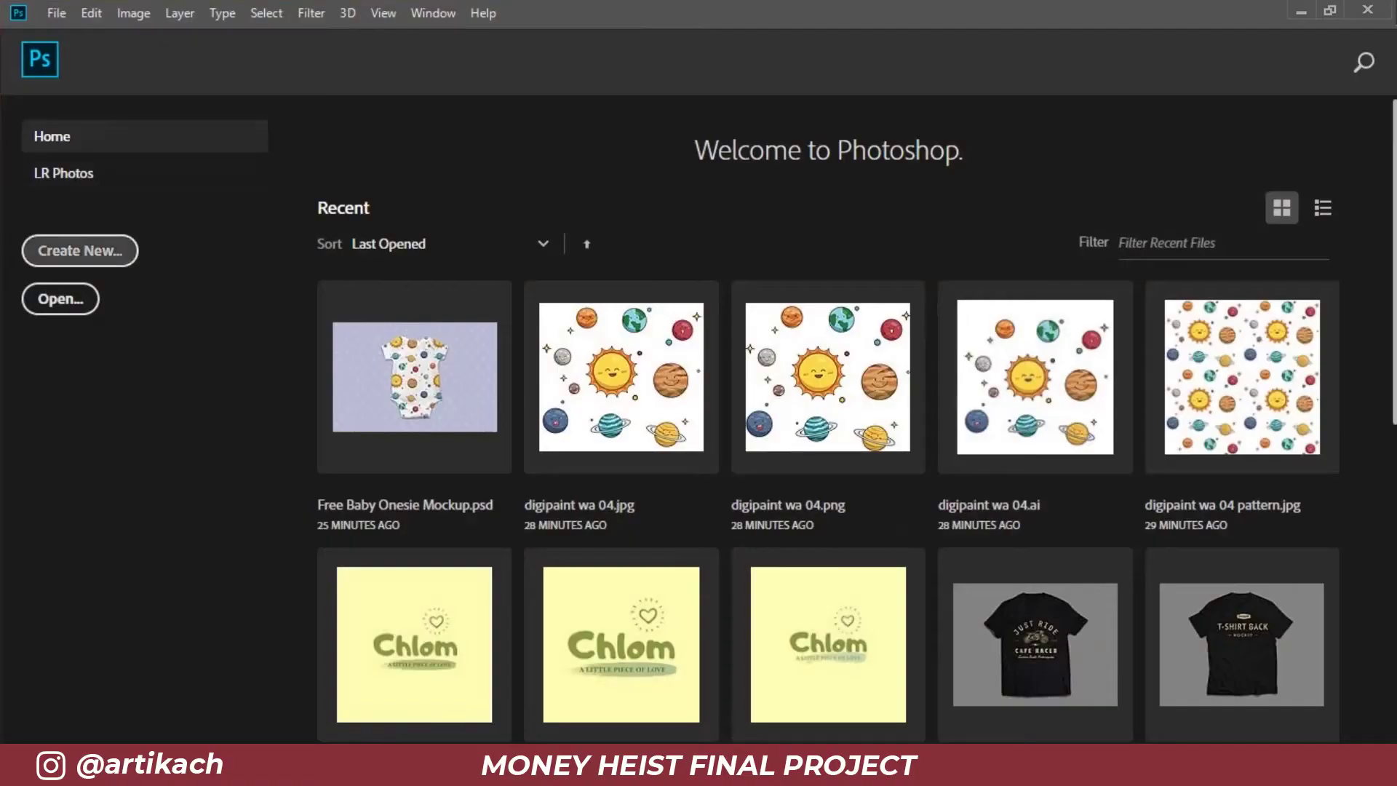
Step: Create the 3000×3000 px, 300 ppi 'money heist finish' document, then open 1 denver and moscow
left_click(80, 251)
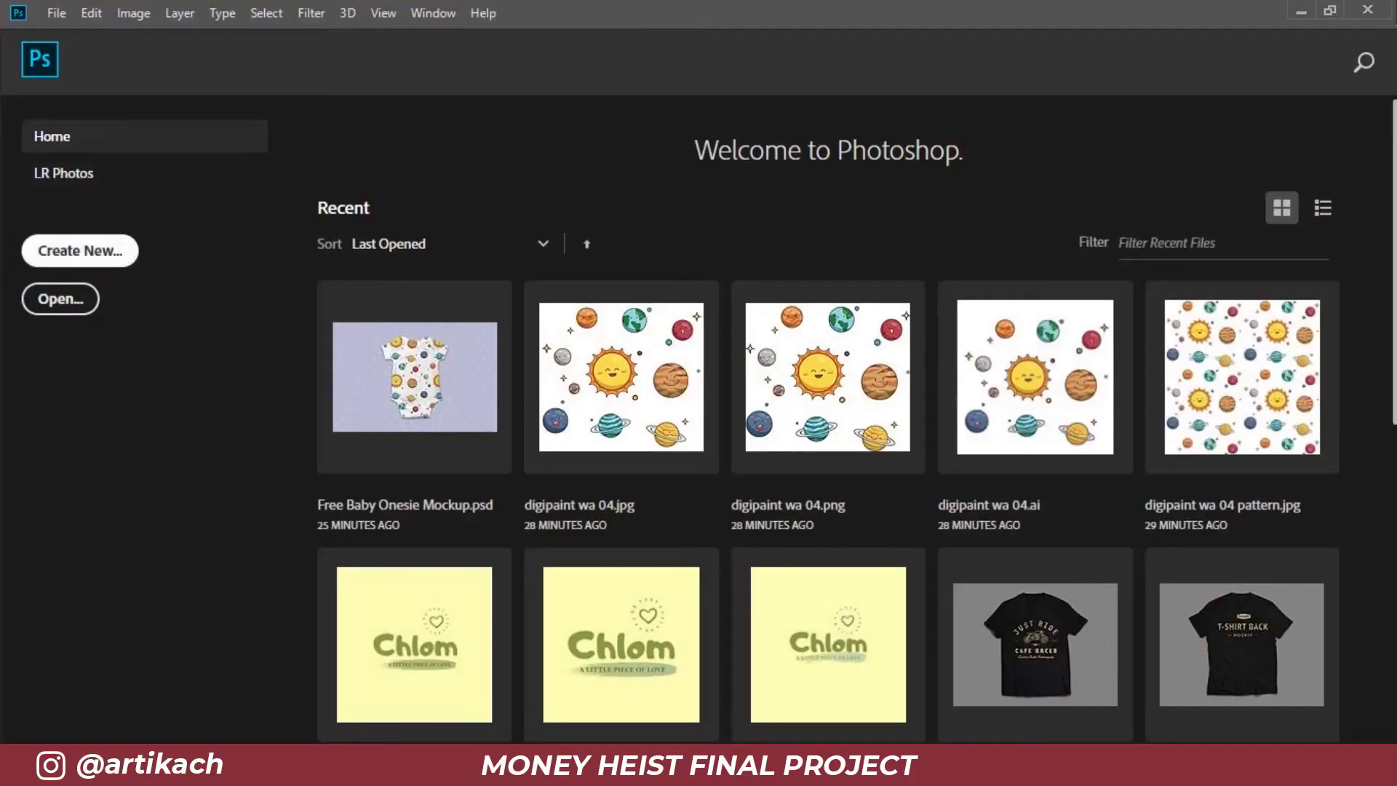
key("Tab")
type("money")
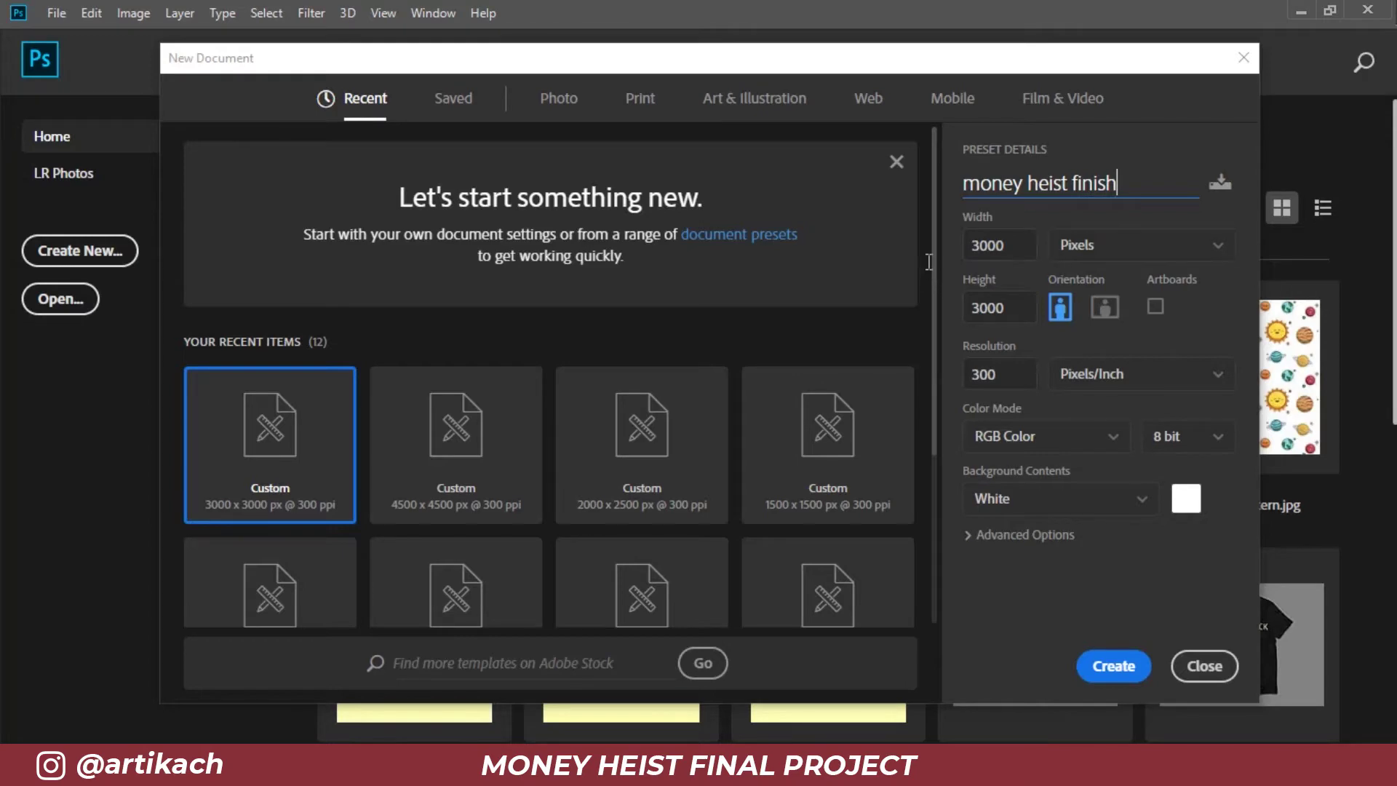
key("Return")
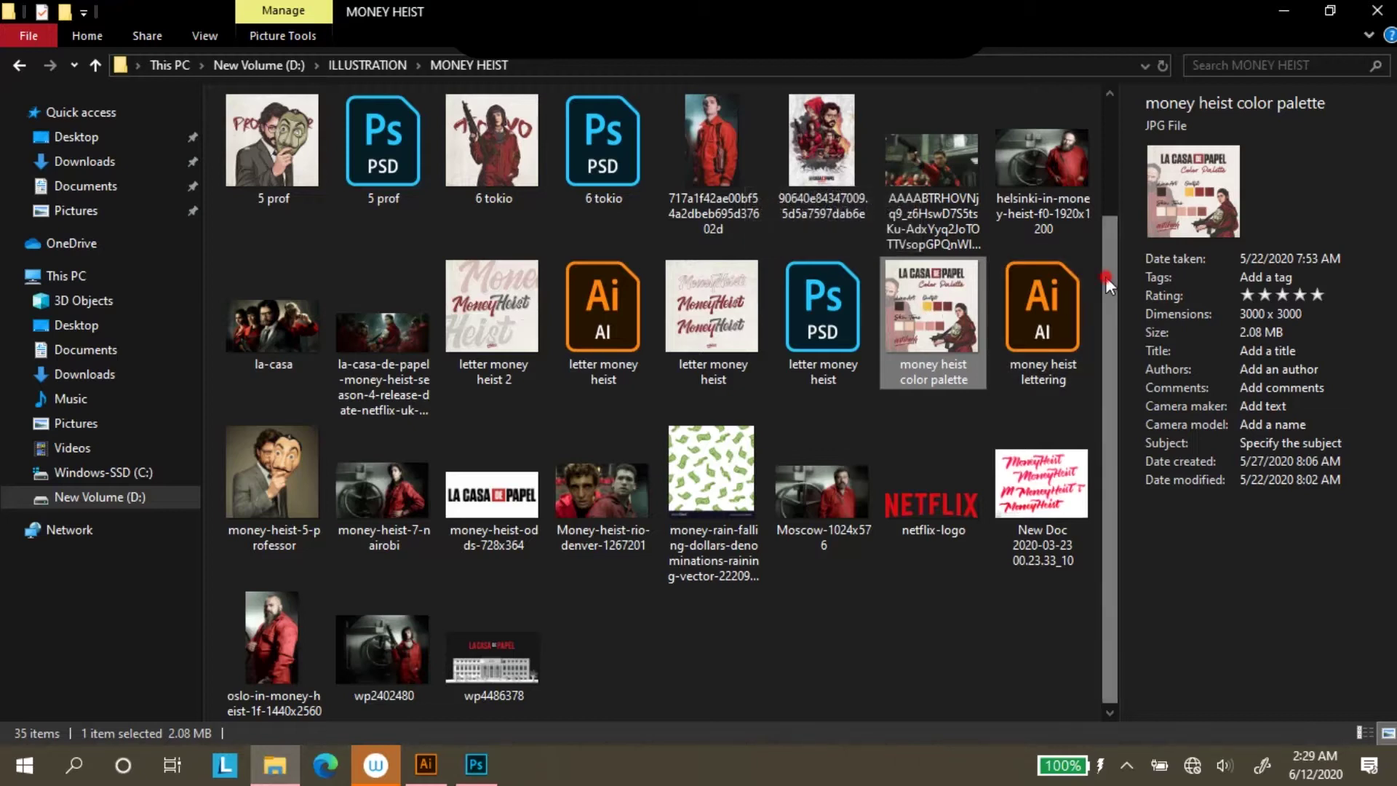
left_click_drag(1106, 276, 1103, 117)
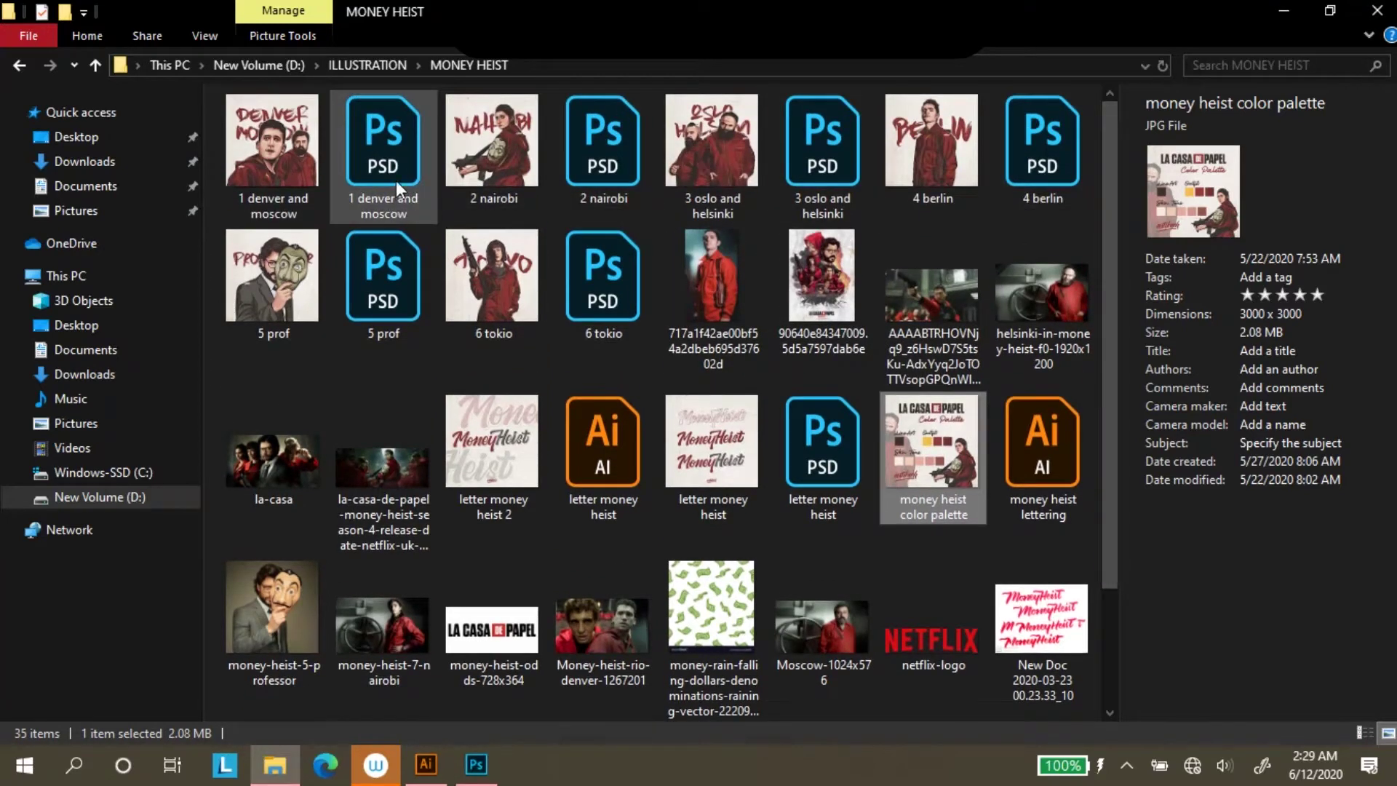
double_click(383, 156)
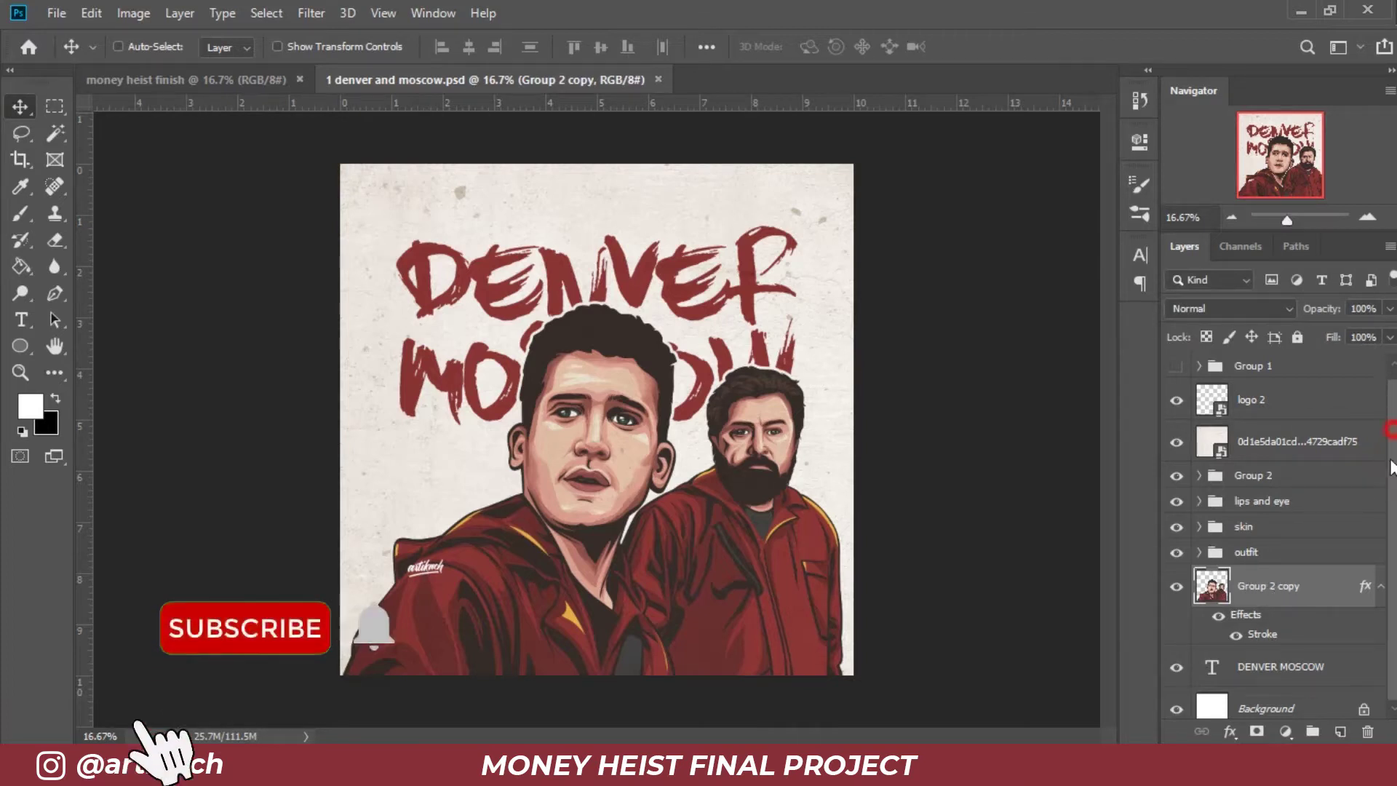
Step: Hide Group 2 copy and merge duplicates of the Denver and Moscow art groups into one layer
scroll(1280, 593, "down", 1)
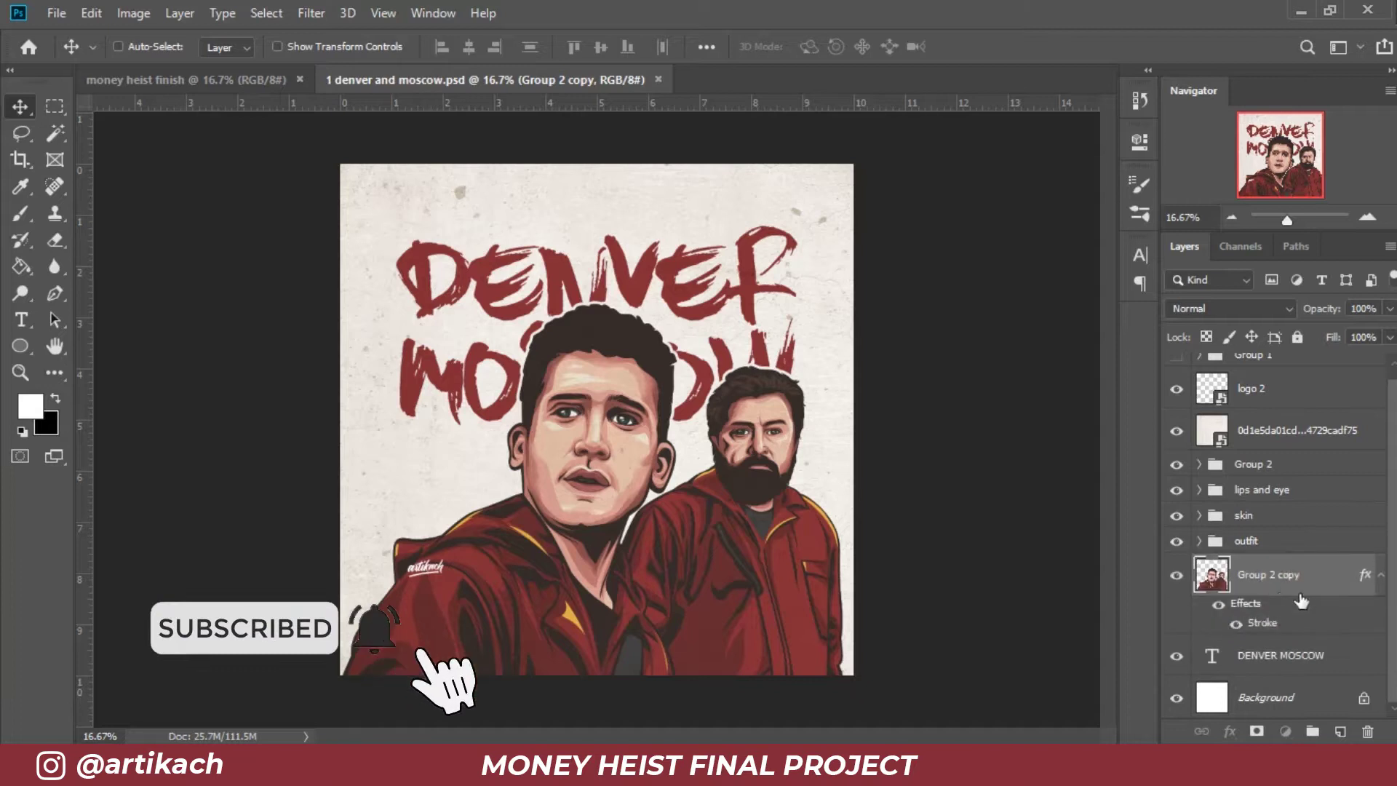
left_click(1177, 575)
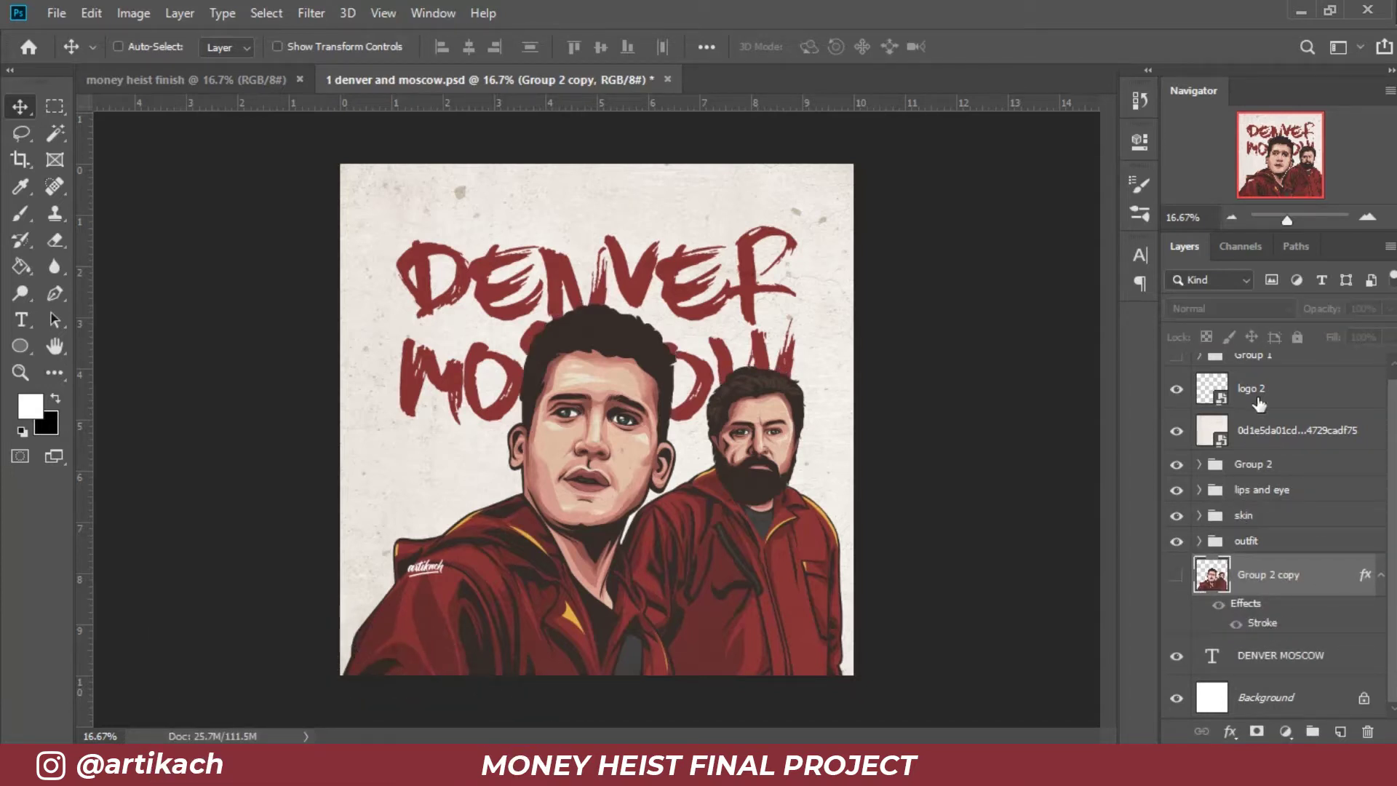
left_click(1267, 545)
left_click(1278, 466, "shift")
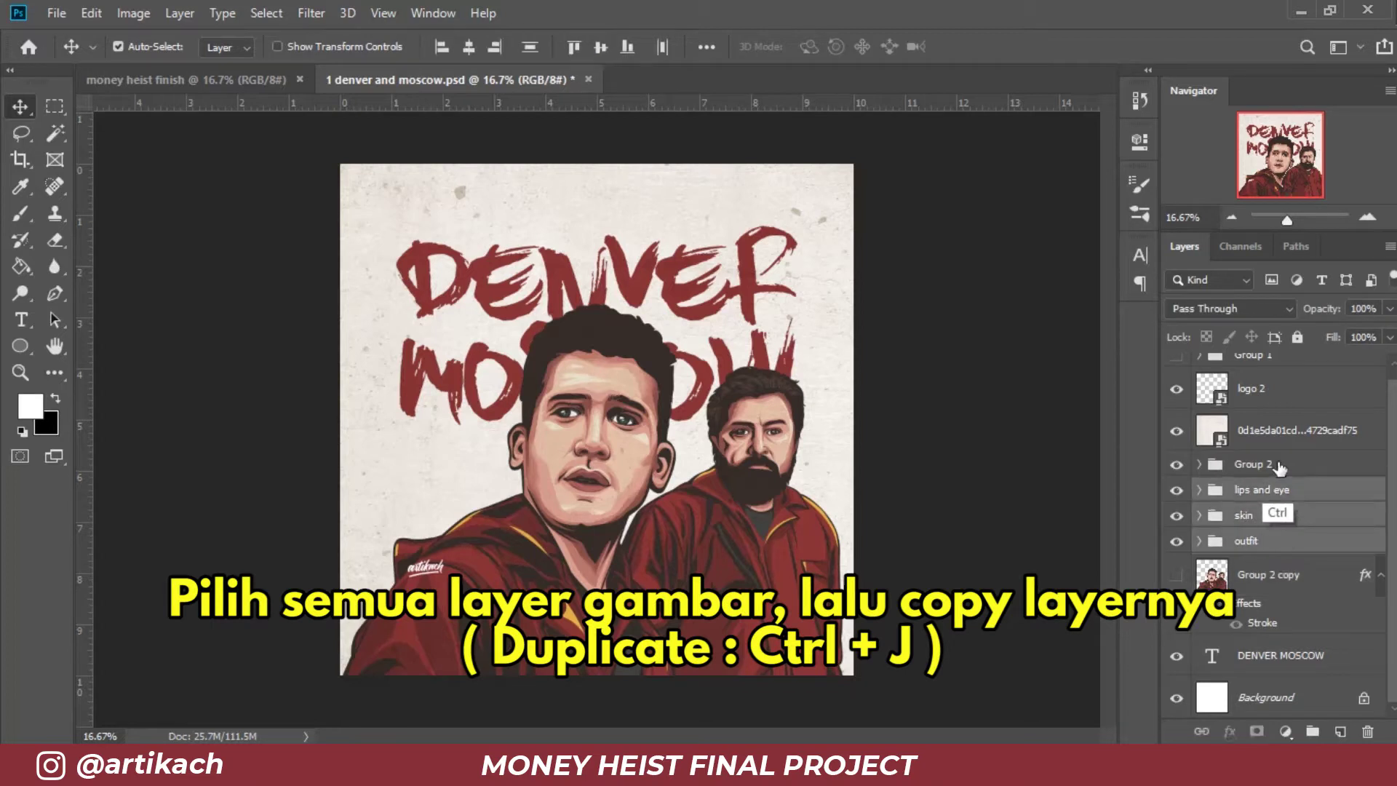
right_click(1300, 467)
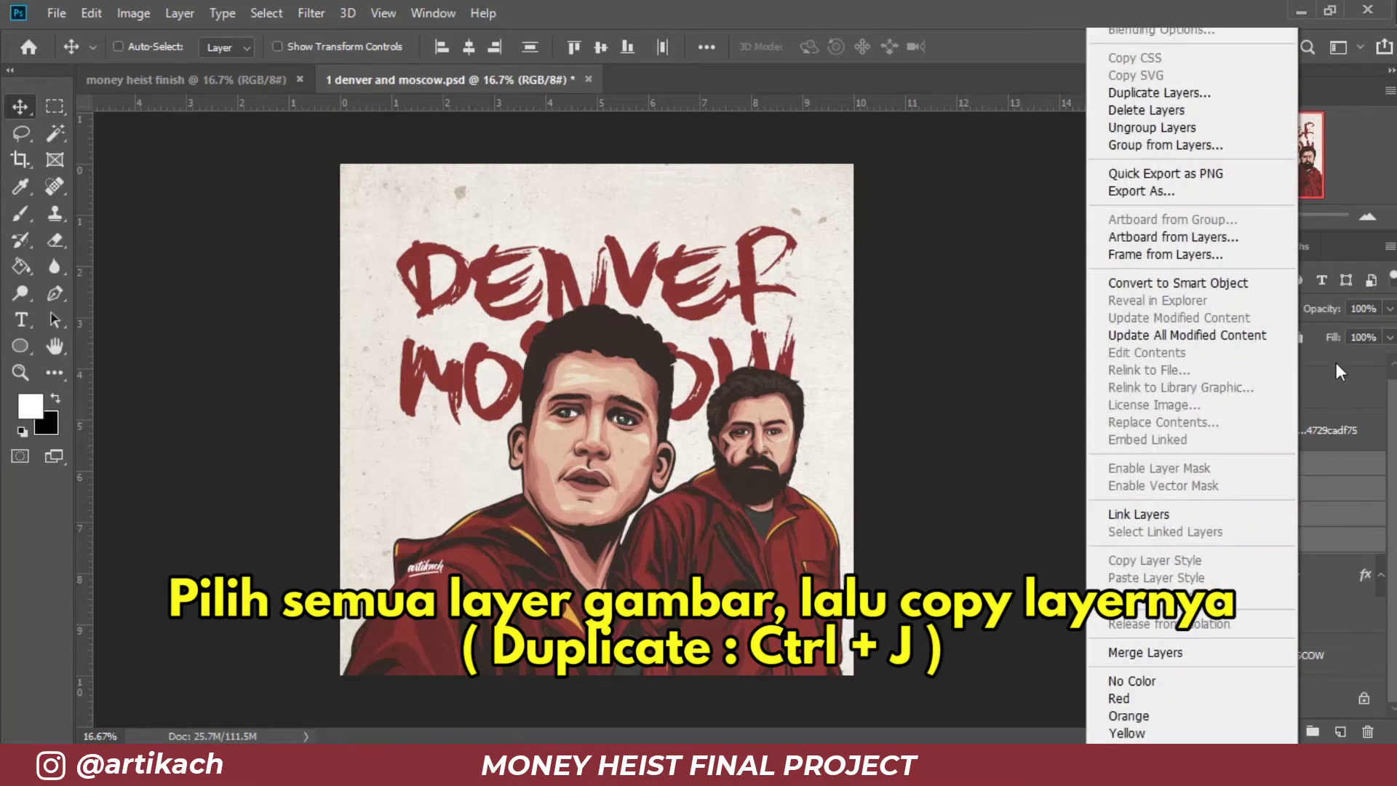
left_click(1235, 102)
key("Return")
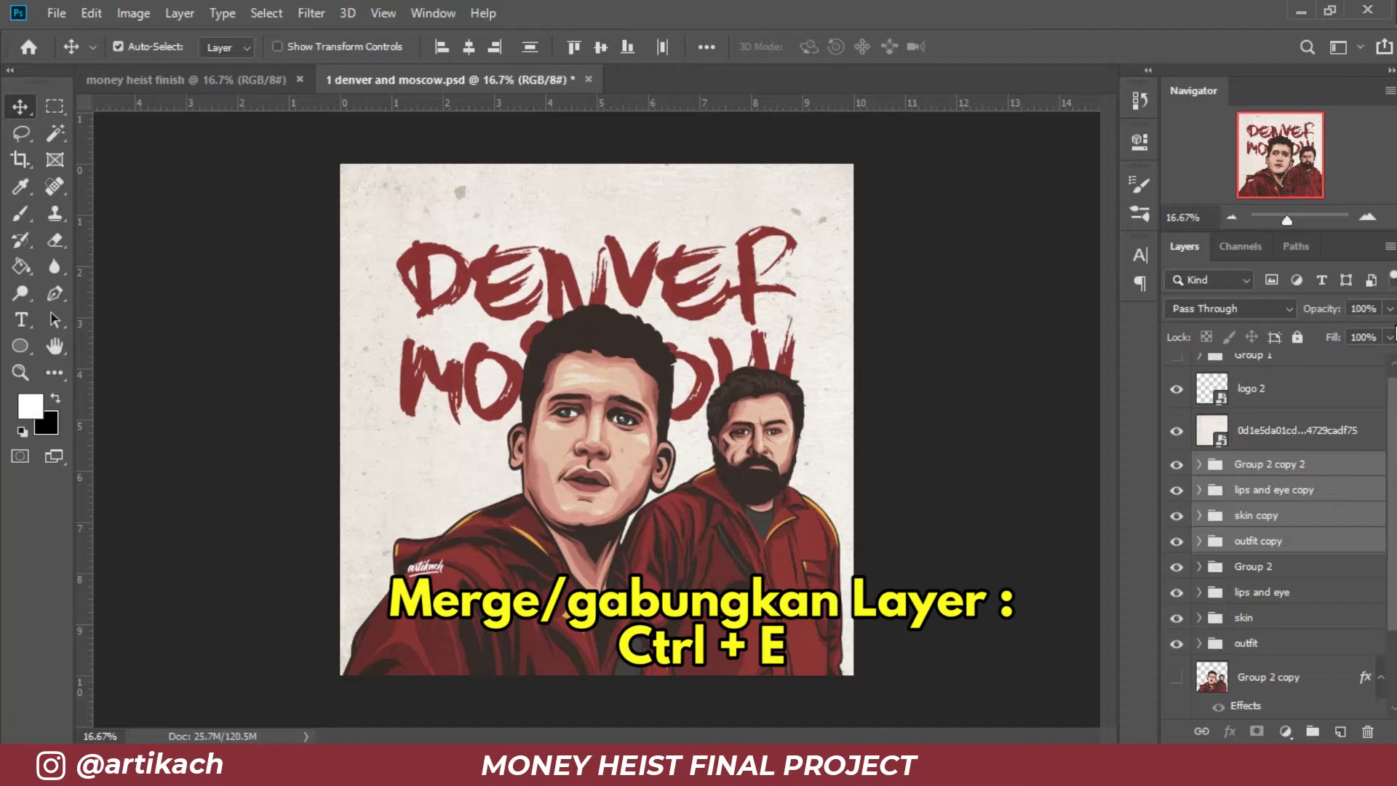
key("ctrl+e")
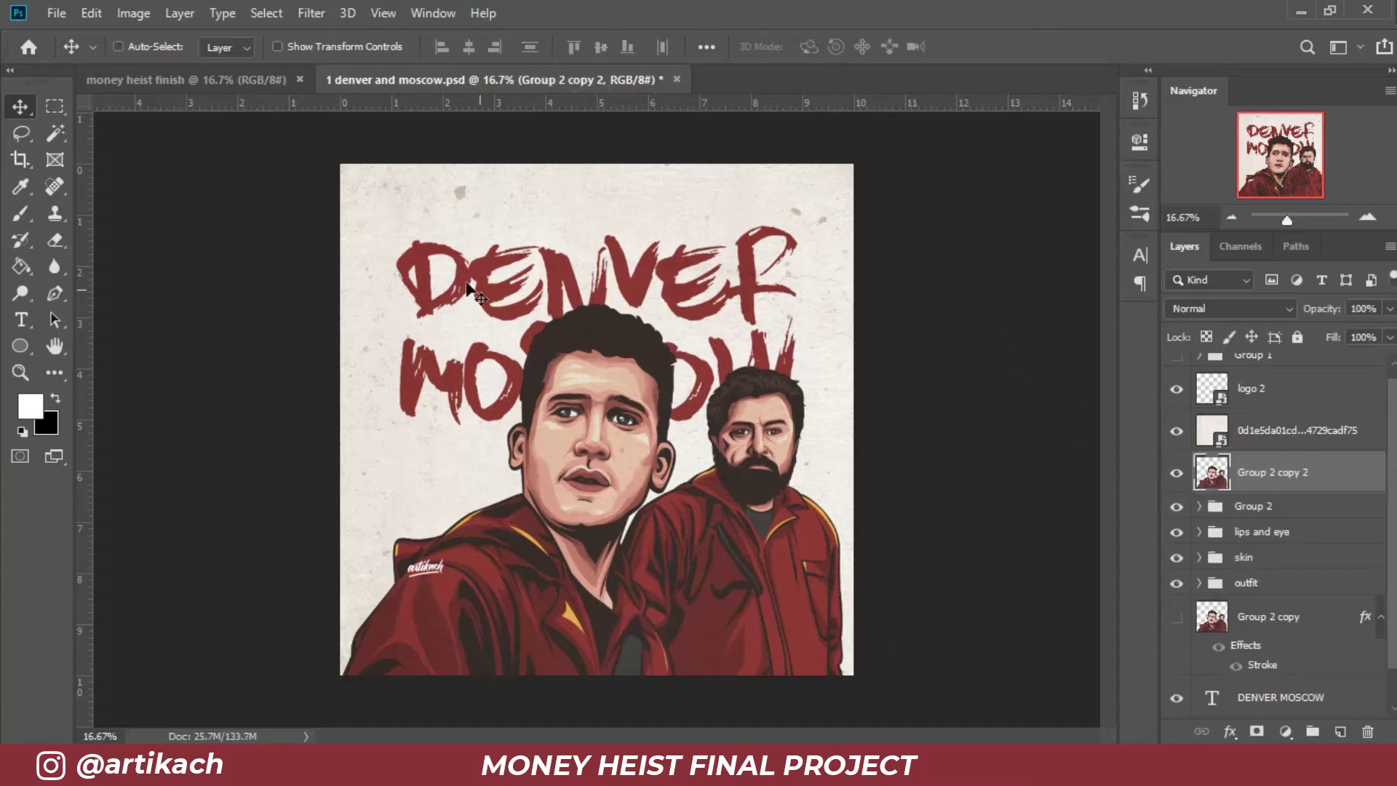
Step: Place the merged artwork on the money heist finish poster, then save and close the Denver file
left_click_drag(596, 377, 572, 259)
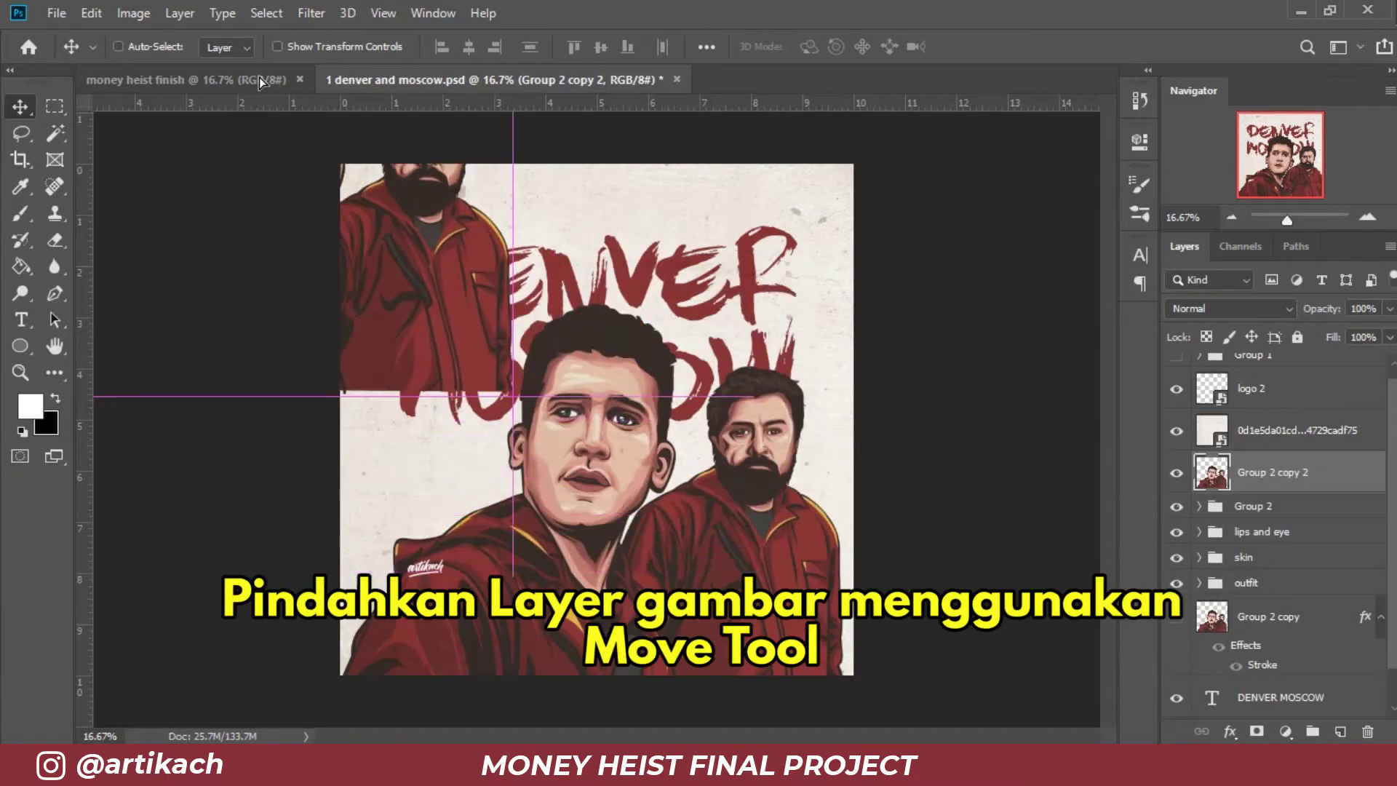
left_click_drag(572, 259, 635, 409)
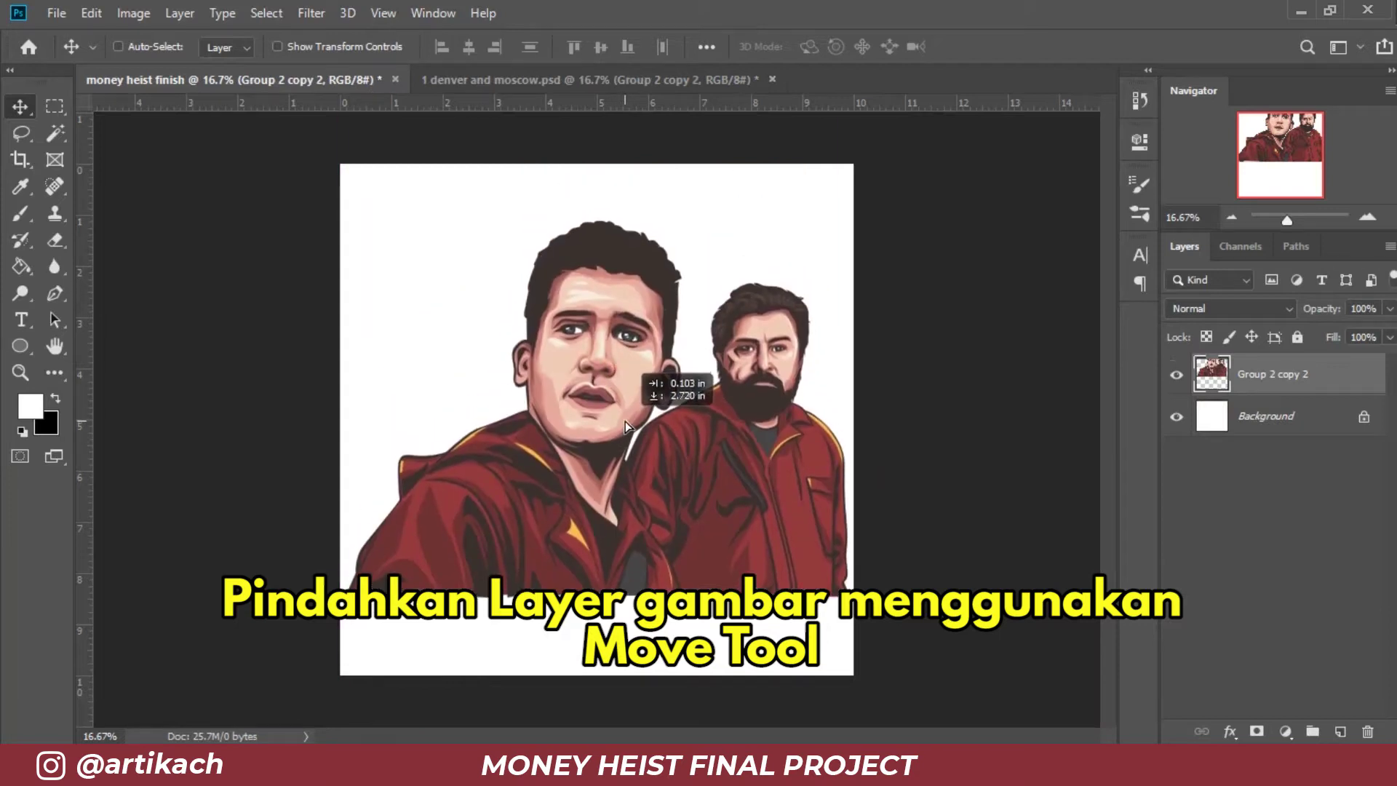
left_click(641, 79)
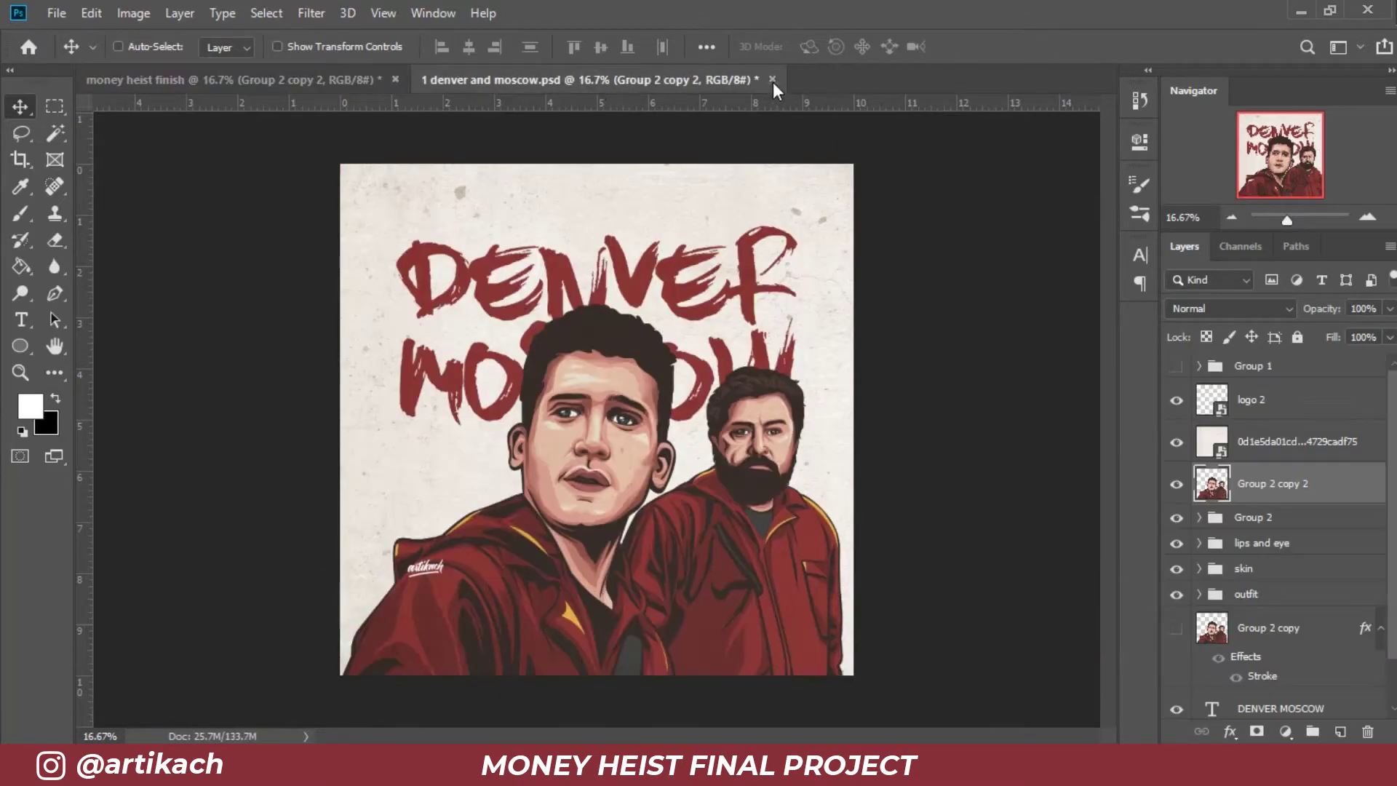
left_click(772, 80)
left_click(625, 298)
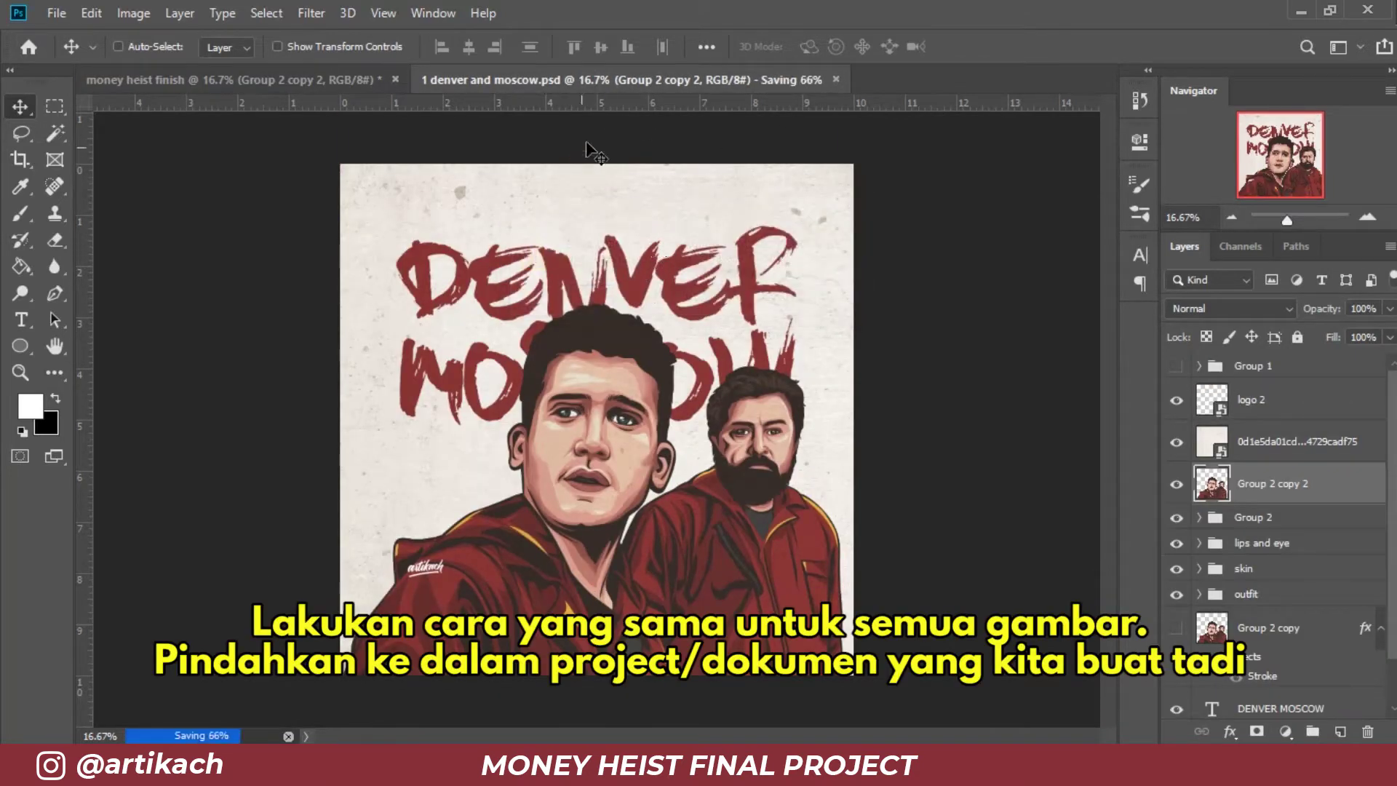
key("alt+Tab")
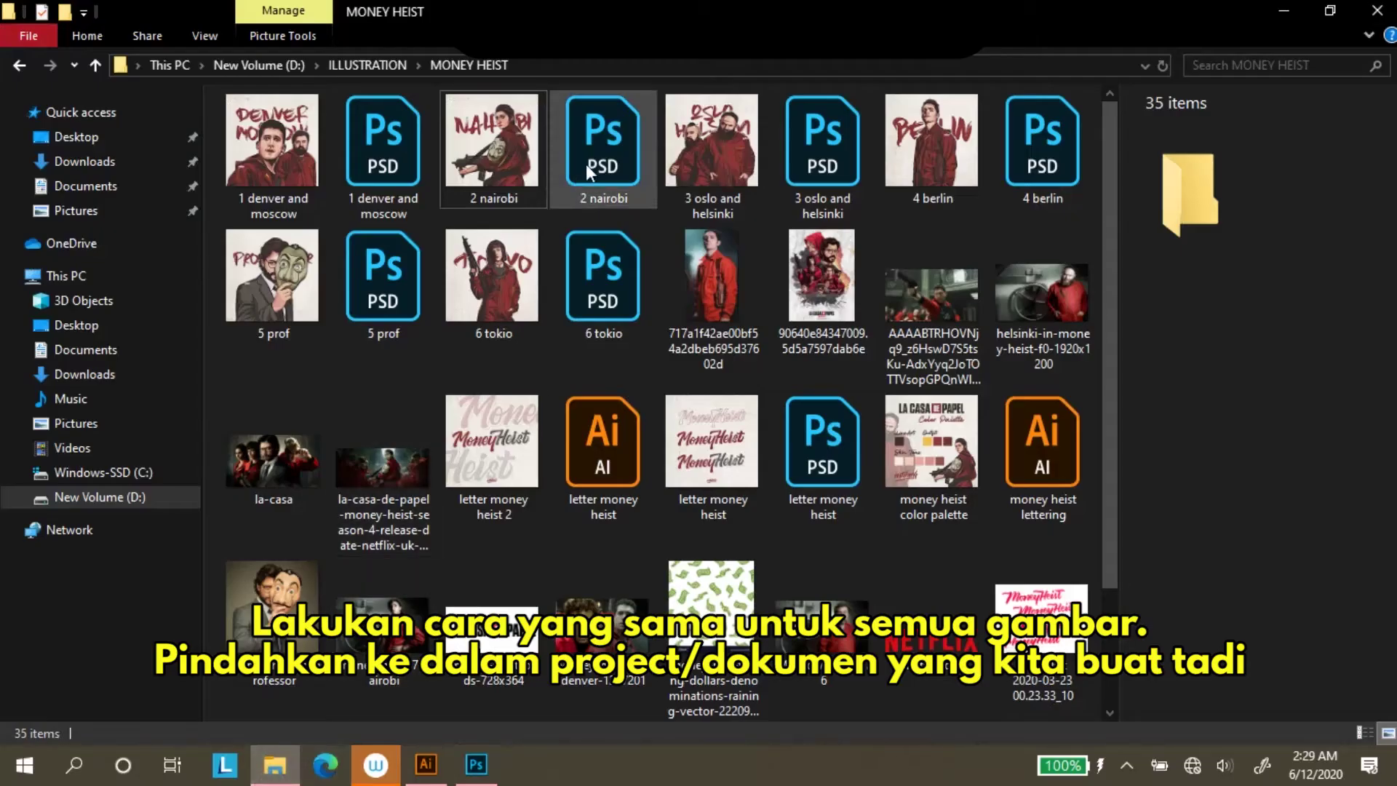
Step: Open 2 nairobi and select its gun, outfit, mask, skin, eye, lips and line groups
double_click(587, 165)
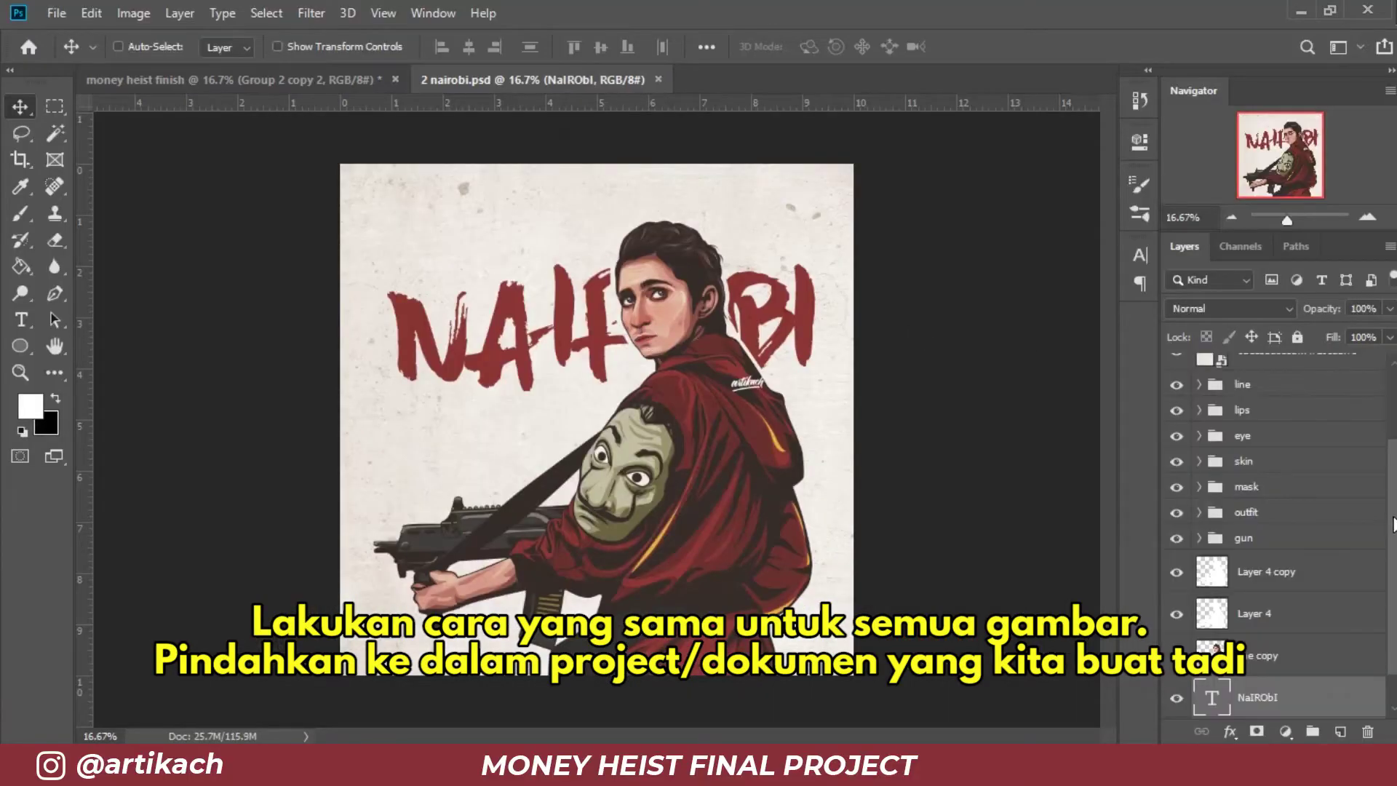
left_click_drag(1391, 512, 1392, 417)
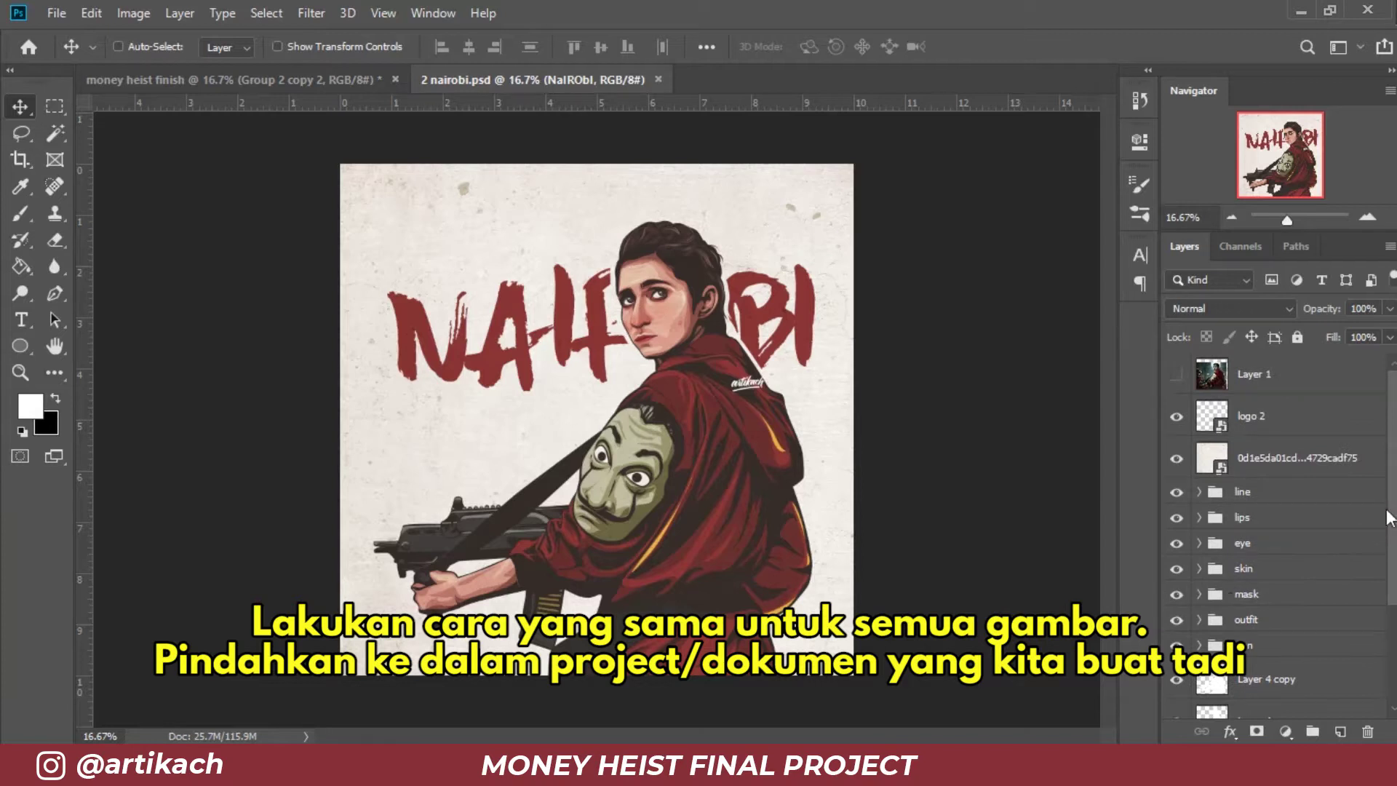
left_click(1270, 636)
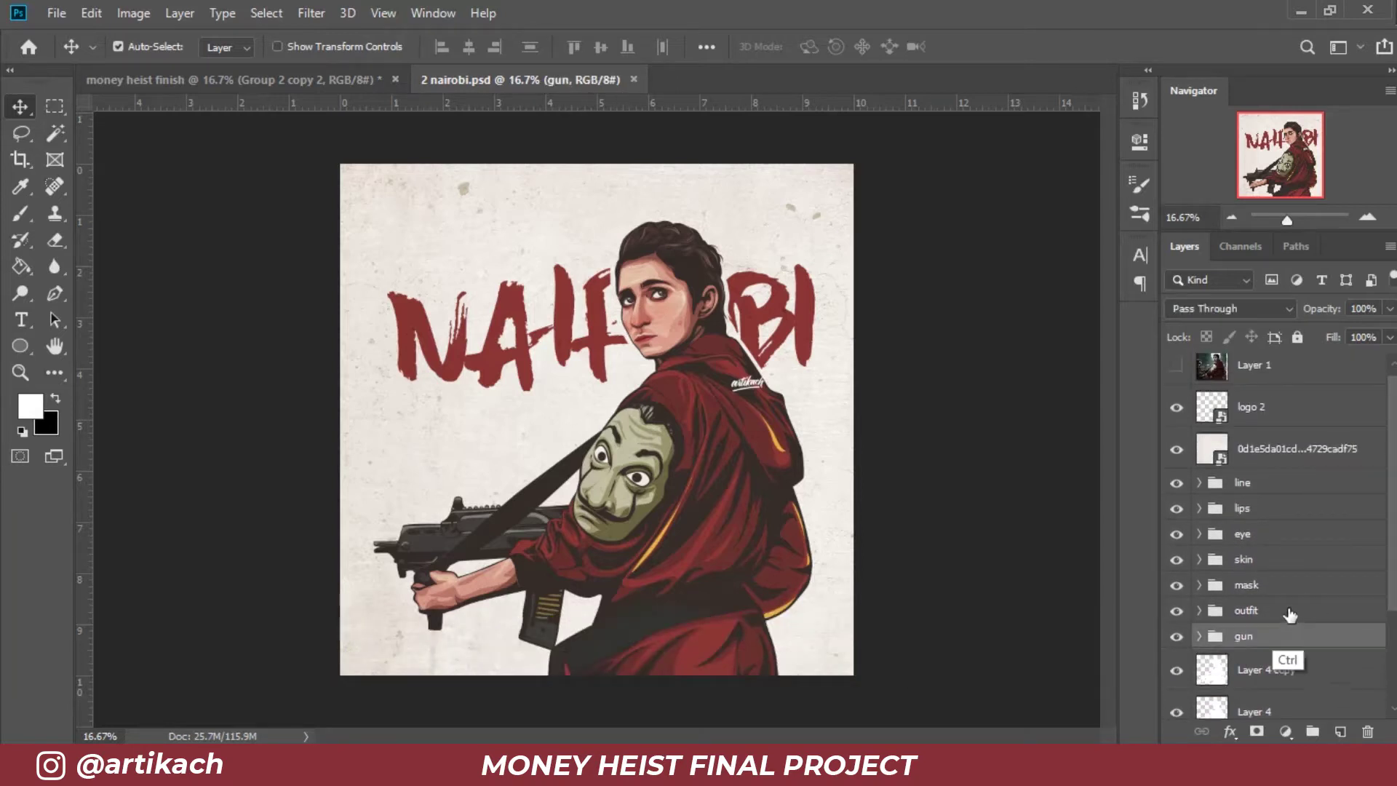
left_click(1290, 610, "ctrl")
left_click(1290, 584, "ctrl")
left_click(1290, 559, "ctrl")
left_click(1290, 533, "ctrl")
left_click(1290, 508, "ctrl")
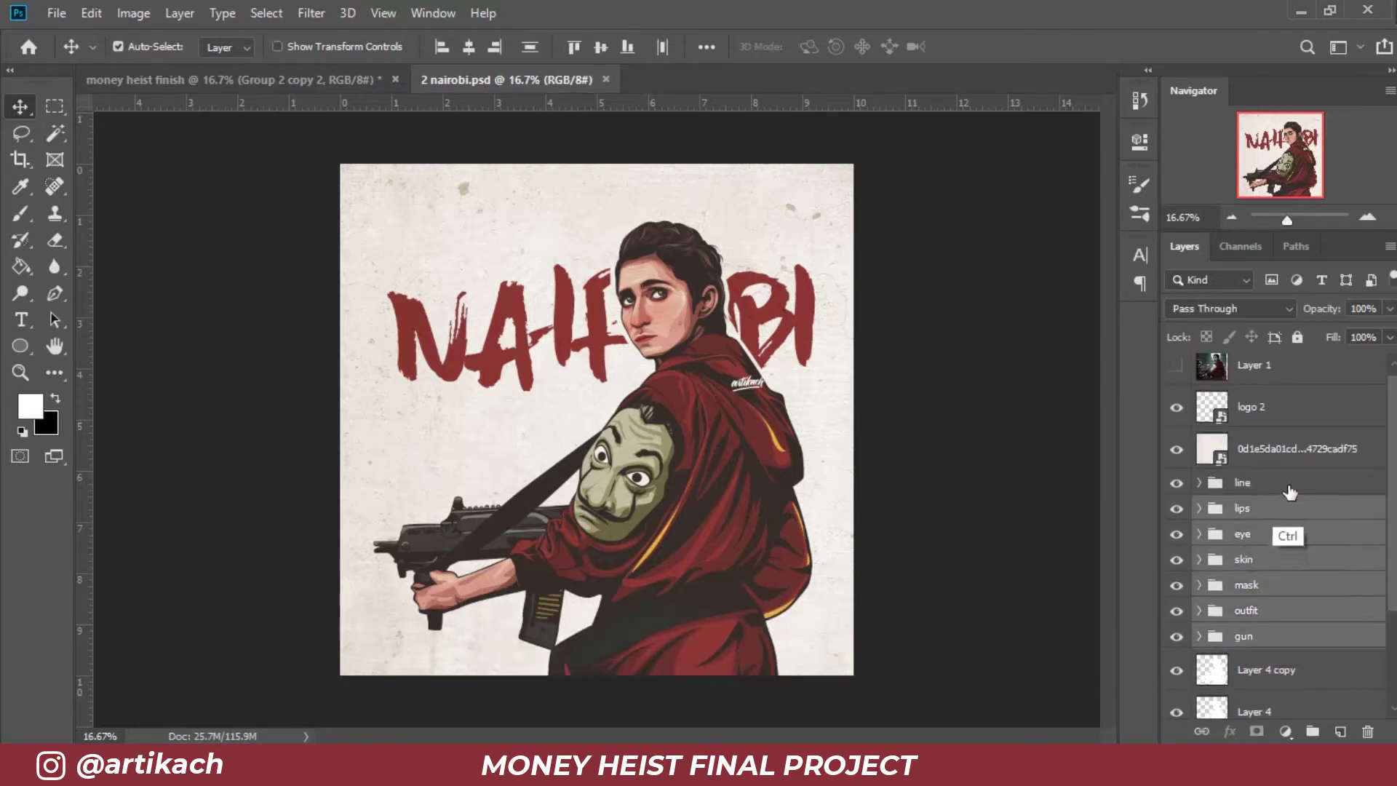
left_click(1310, 487, "ctrl")
Step: Merge duplicates of the Nairobi groups and place the layer in front of Denver and Moscow
right_click(1316, 486)
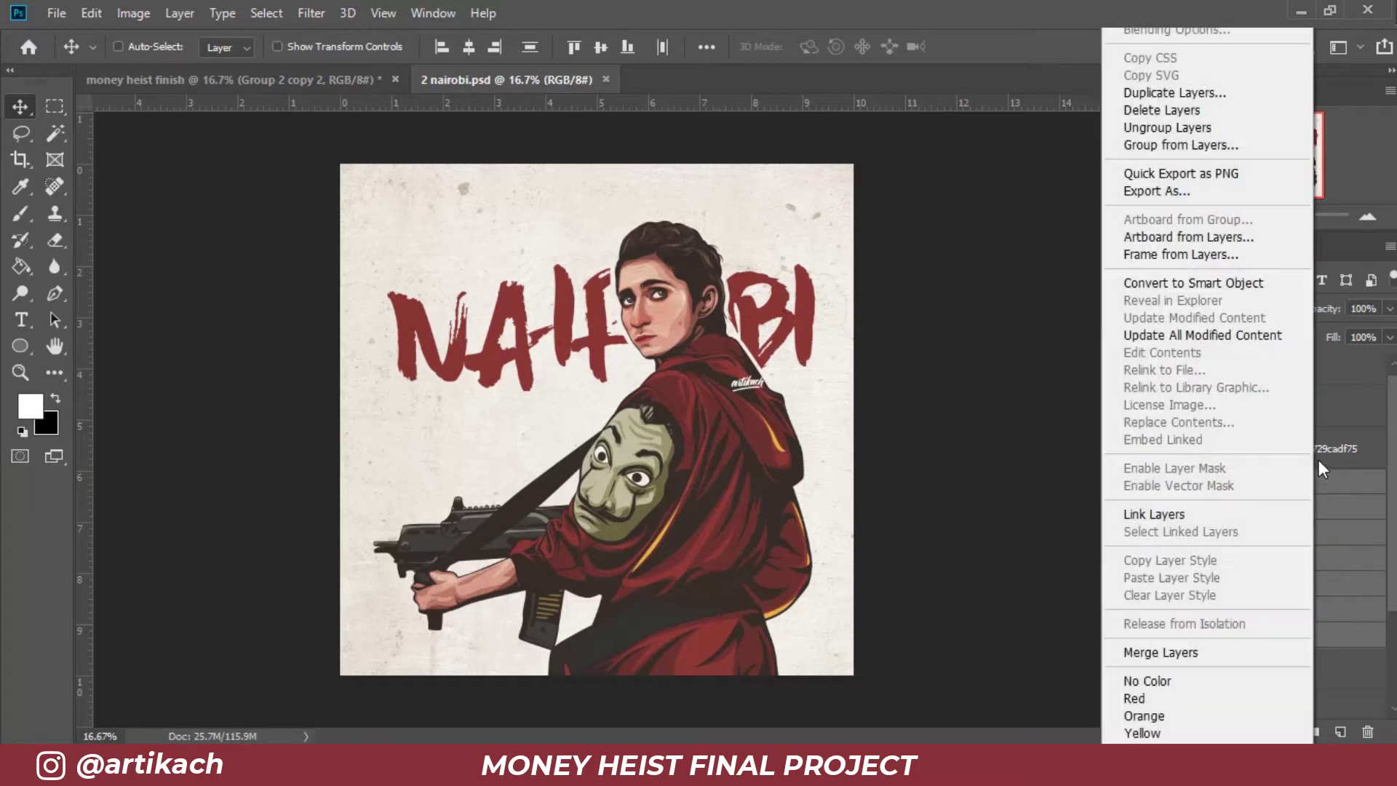
left_click(1238, 91)
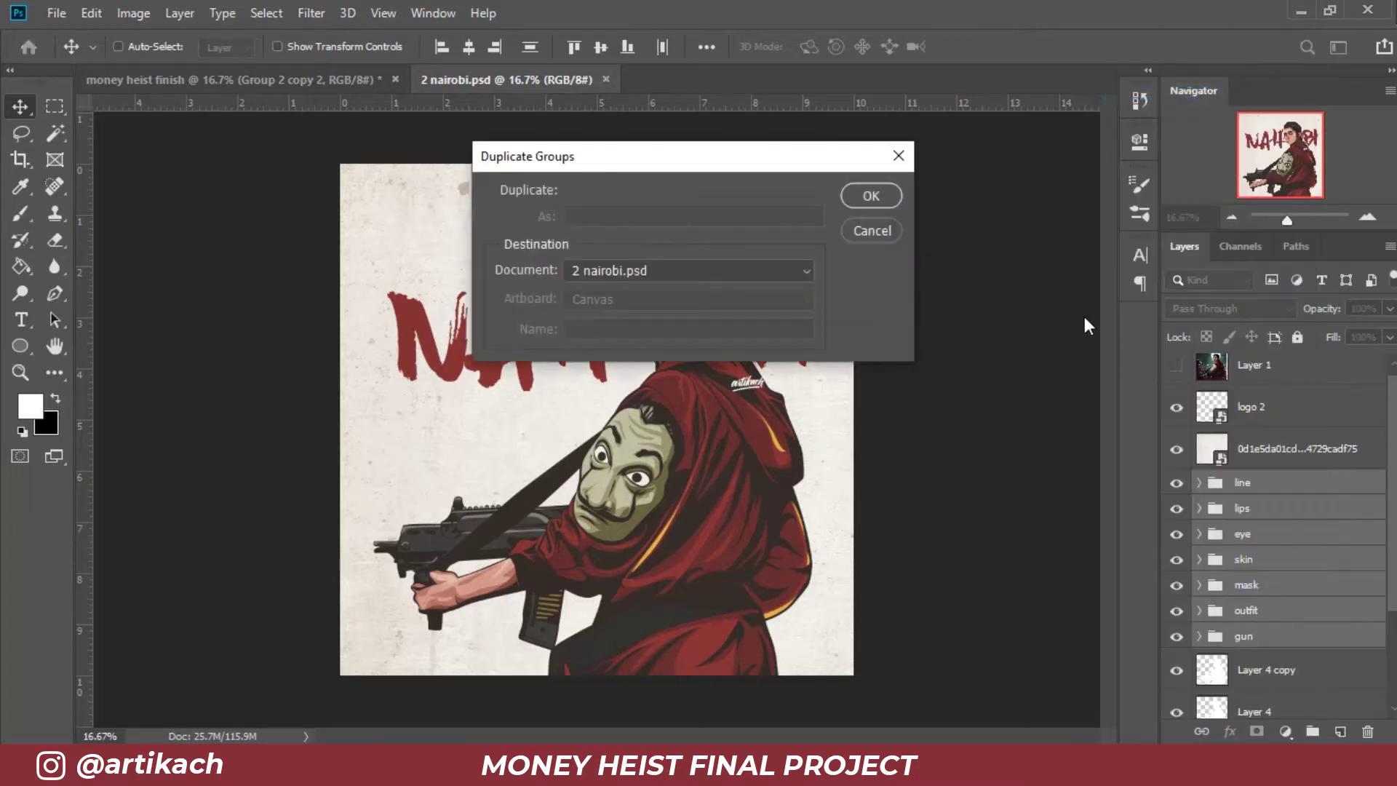
key("Return")
key("ctrl+e")
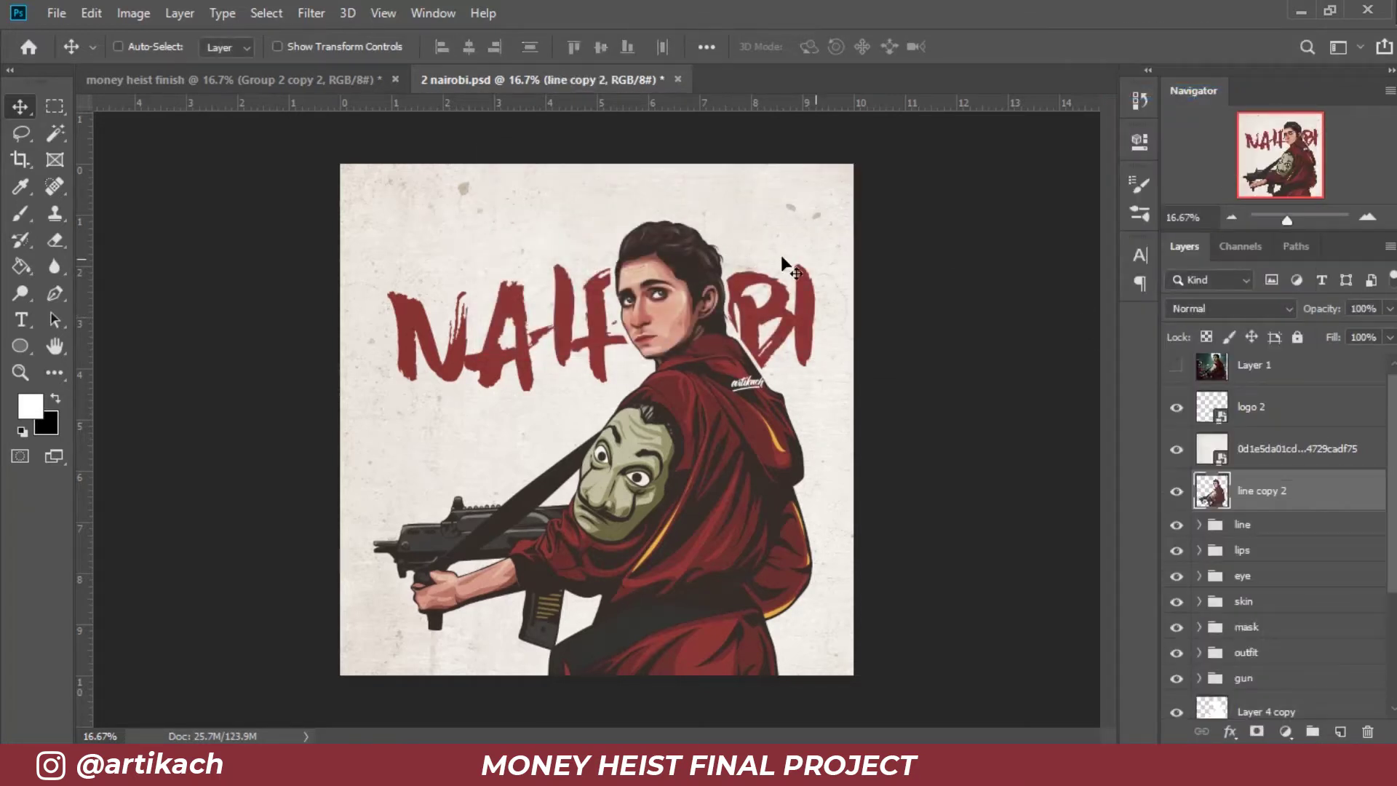
left_click_drag(644, 240, 640, 319)
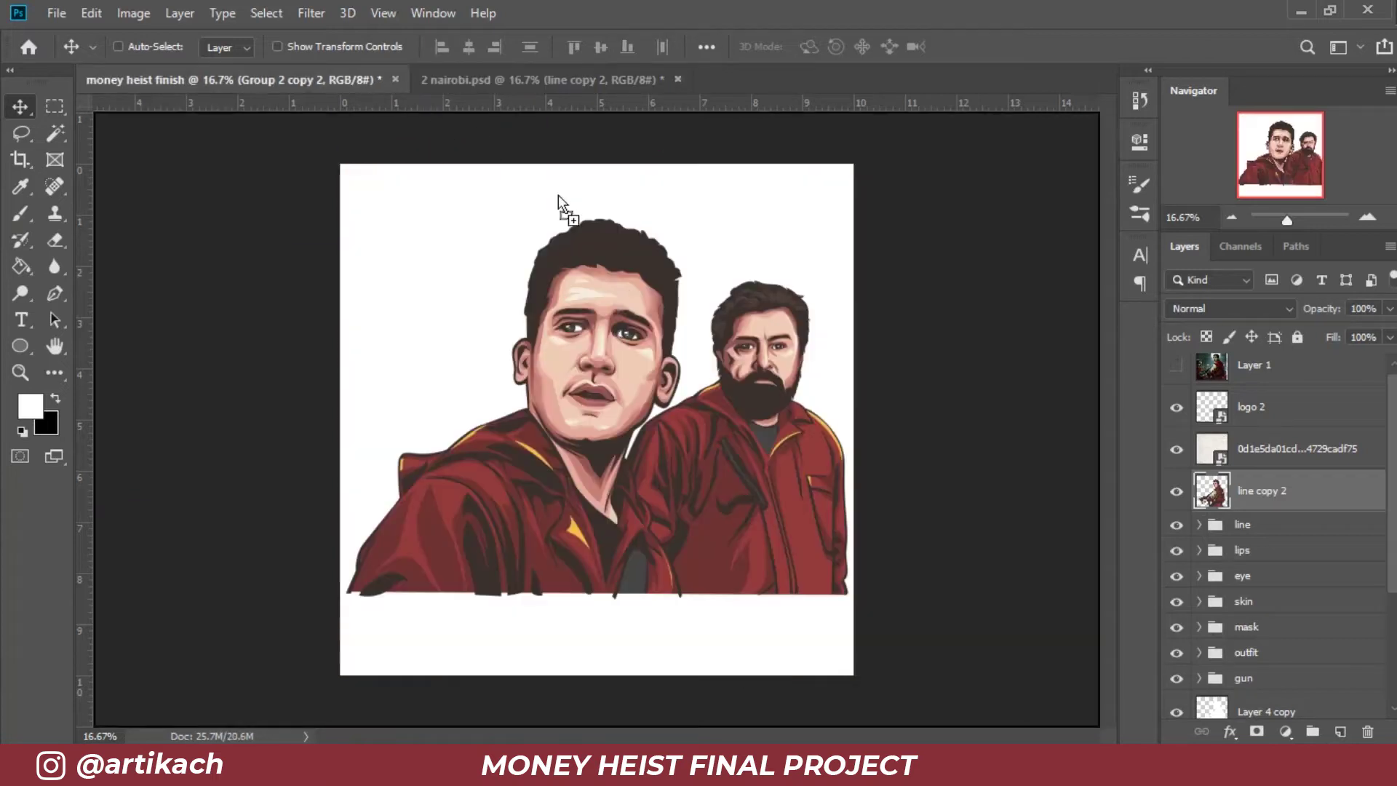
left_click_drag(641, 319, 644, 375)
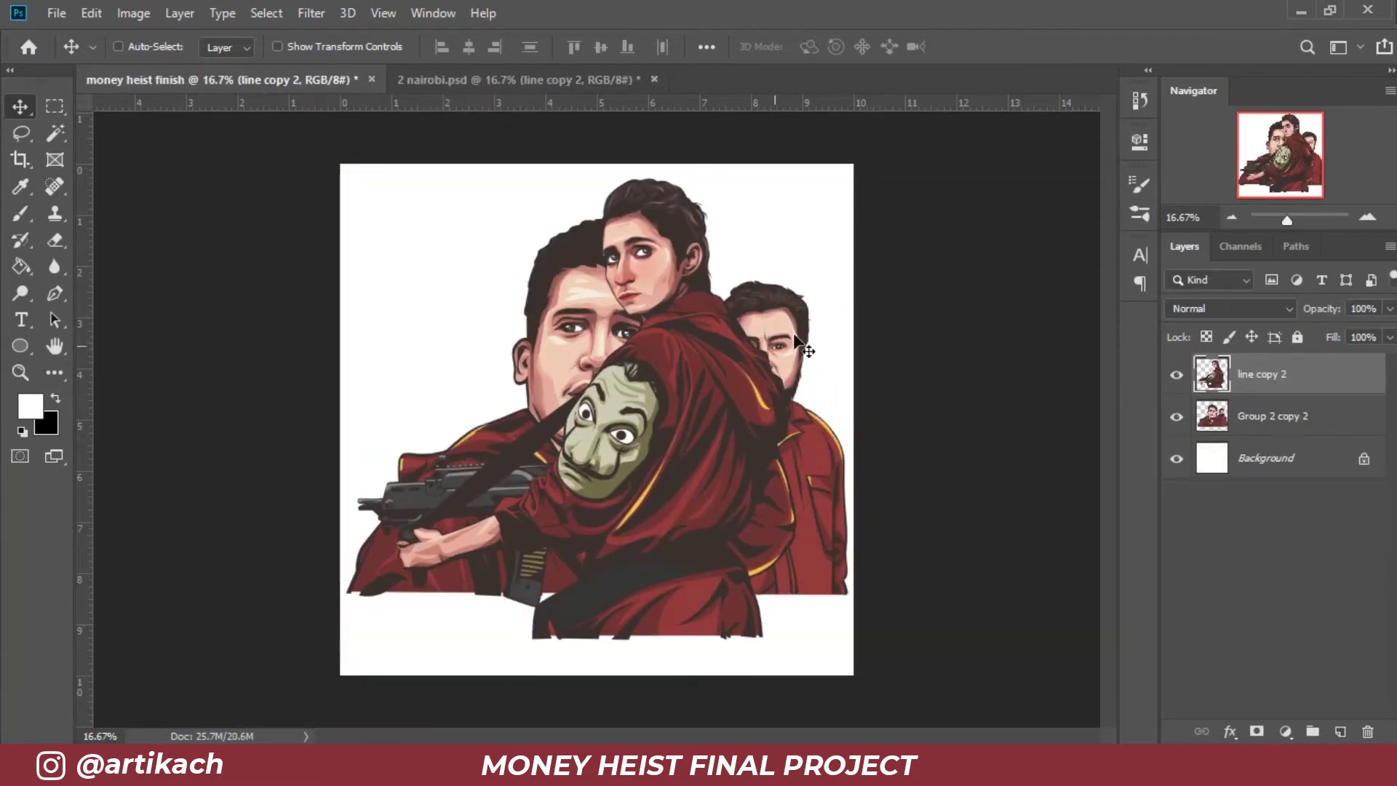
Step: Copy the logo 2 and texture layers into the poster, aligned with the canvas and hidden
left_click(518, 79)
left_click(1295, 416)
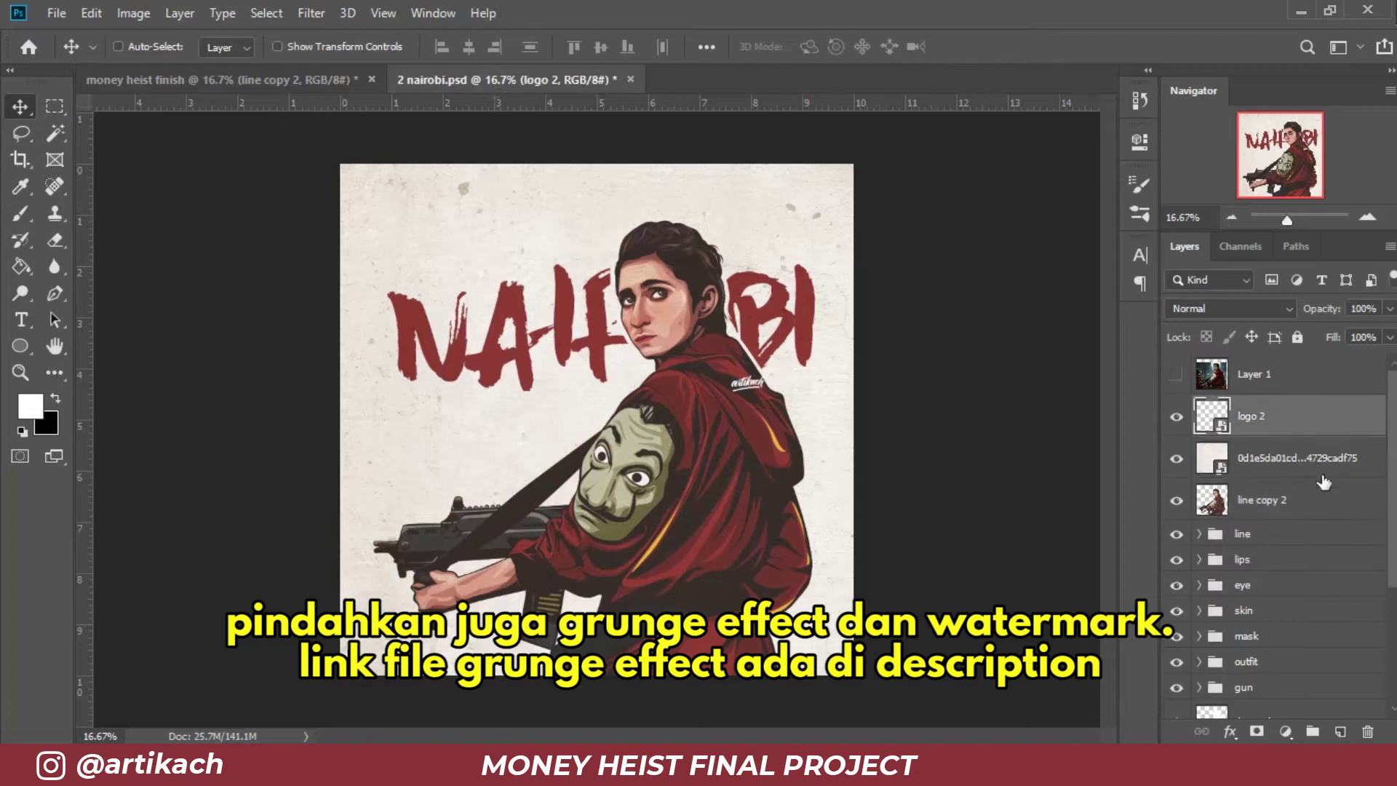
left_click(1324, 466, "ctrl")
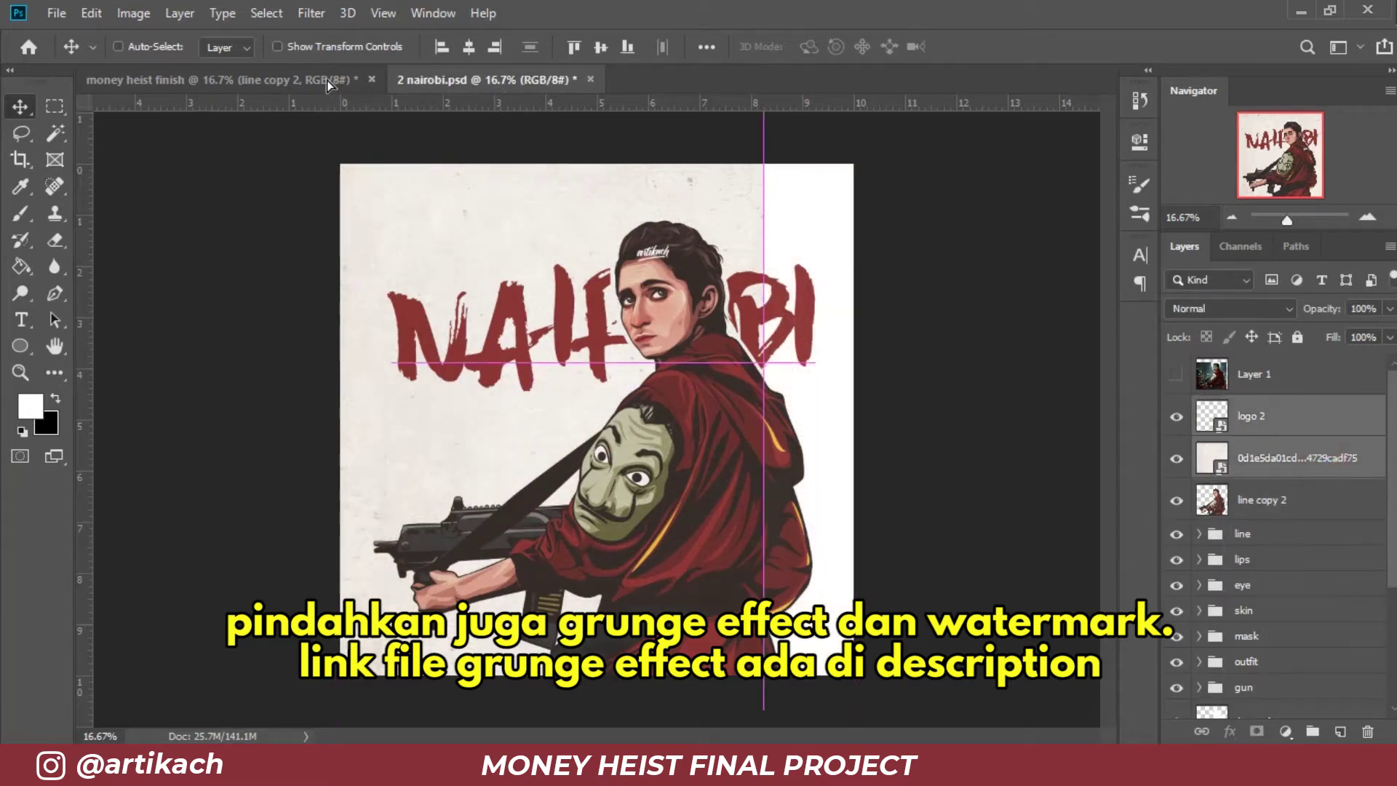
left_click_drag(1325, 466, 398, 171)
left_click_drag(557, 295, 684, 367)
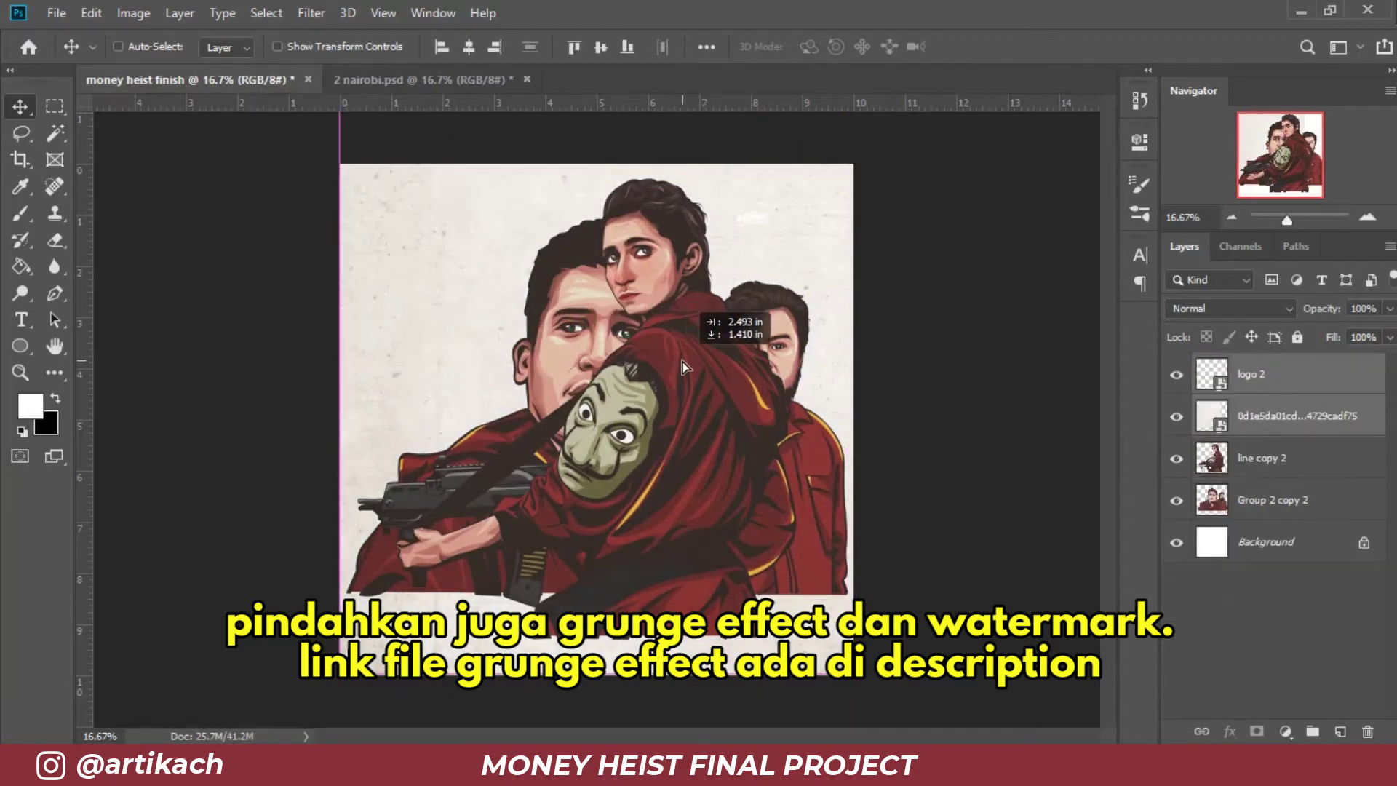
left_click(1177, 416)
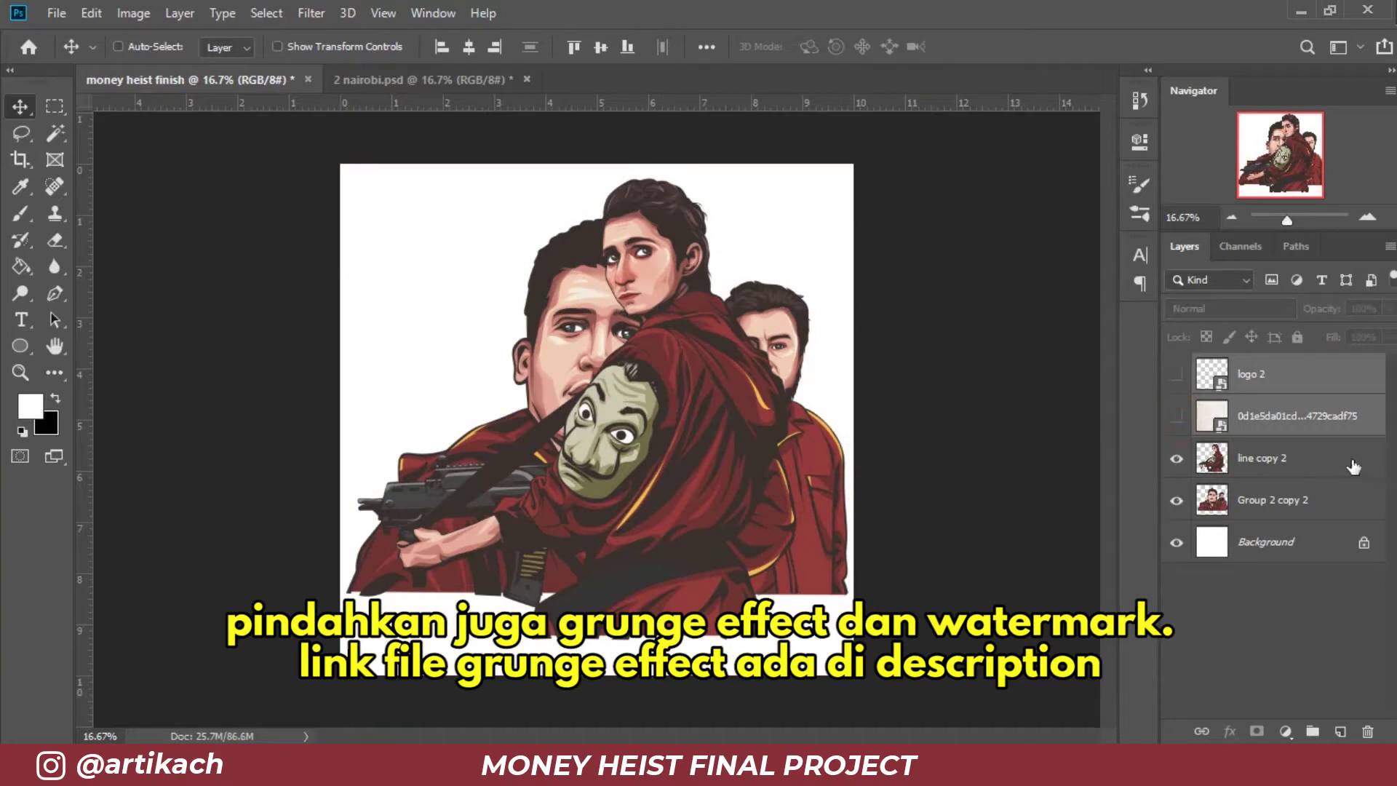
left_click(1354, 467)
key("ctrl+shift+s")
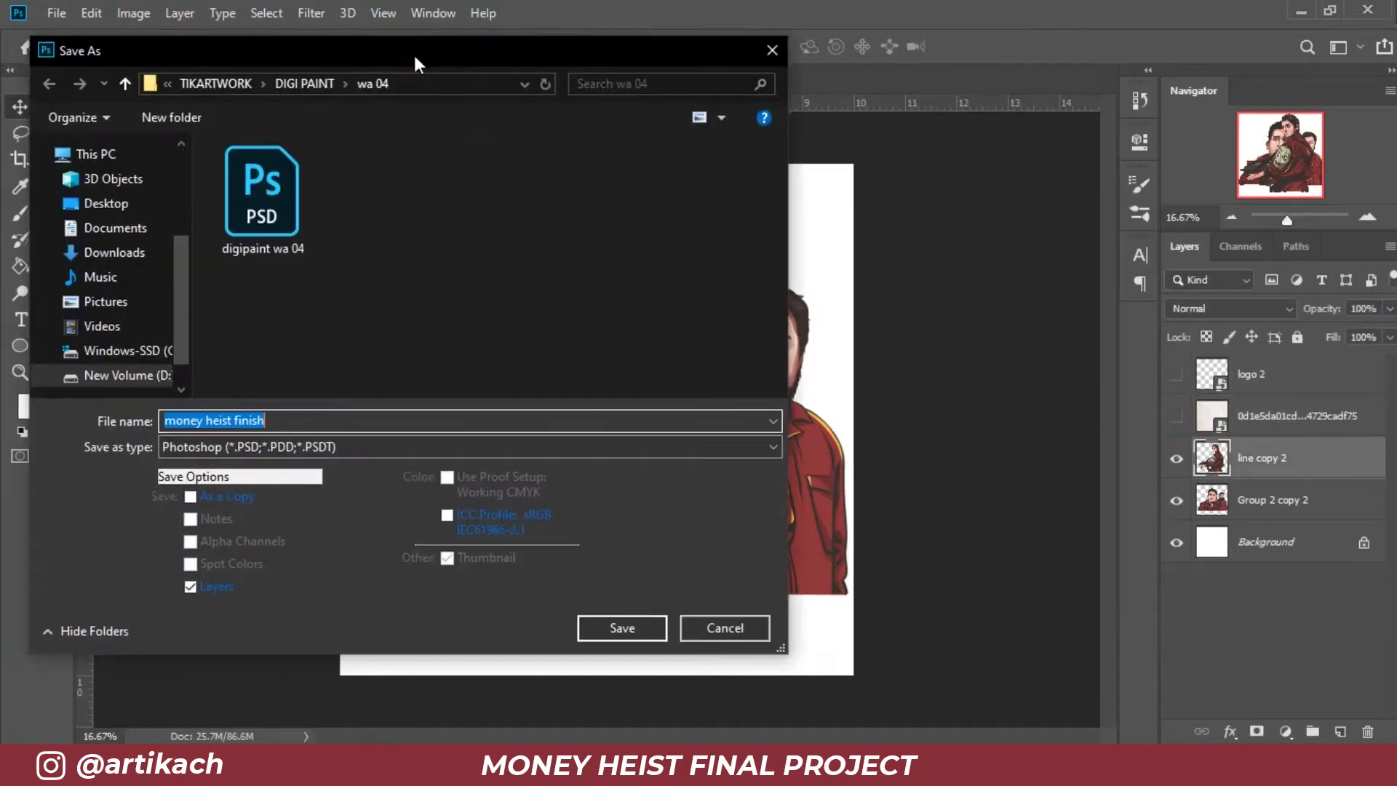
Step: Save as Photoshop file money heist finish.psd in D:\ILLUSTRATION\MONEY HEIST, then close Nairobi saving changes
left_click(229, 79)
left_click(289, 78)
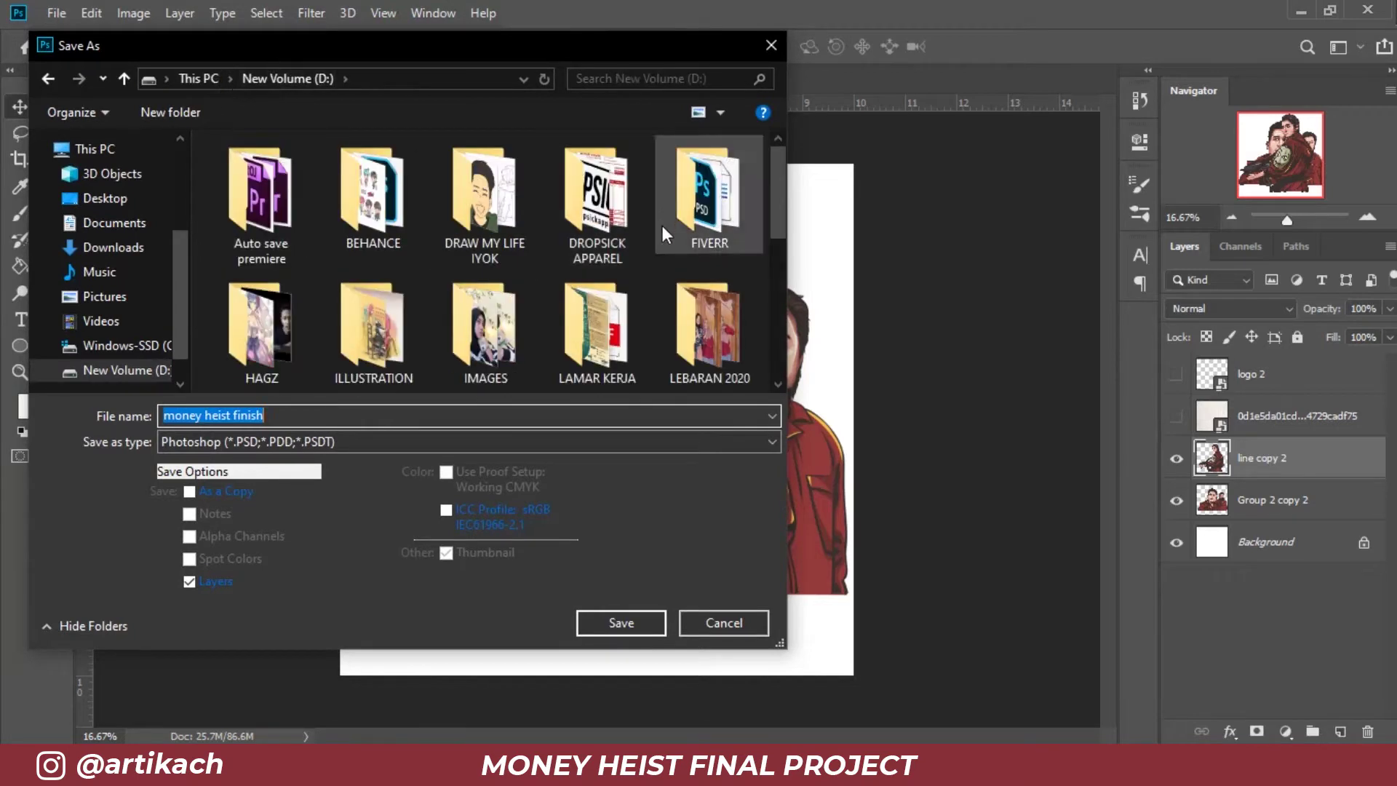
double_click(373, 327)
left_click(477, 340)
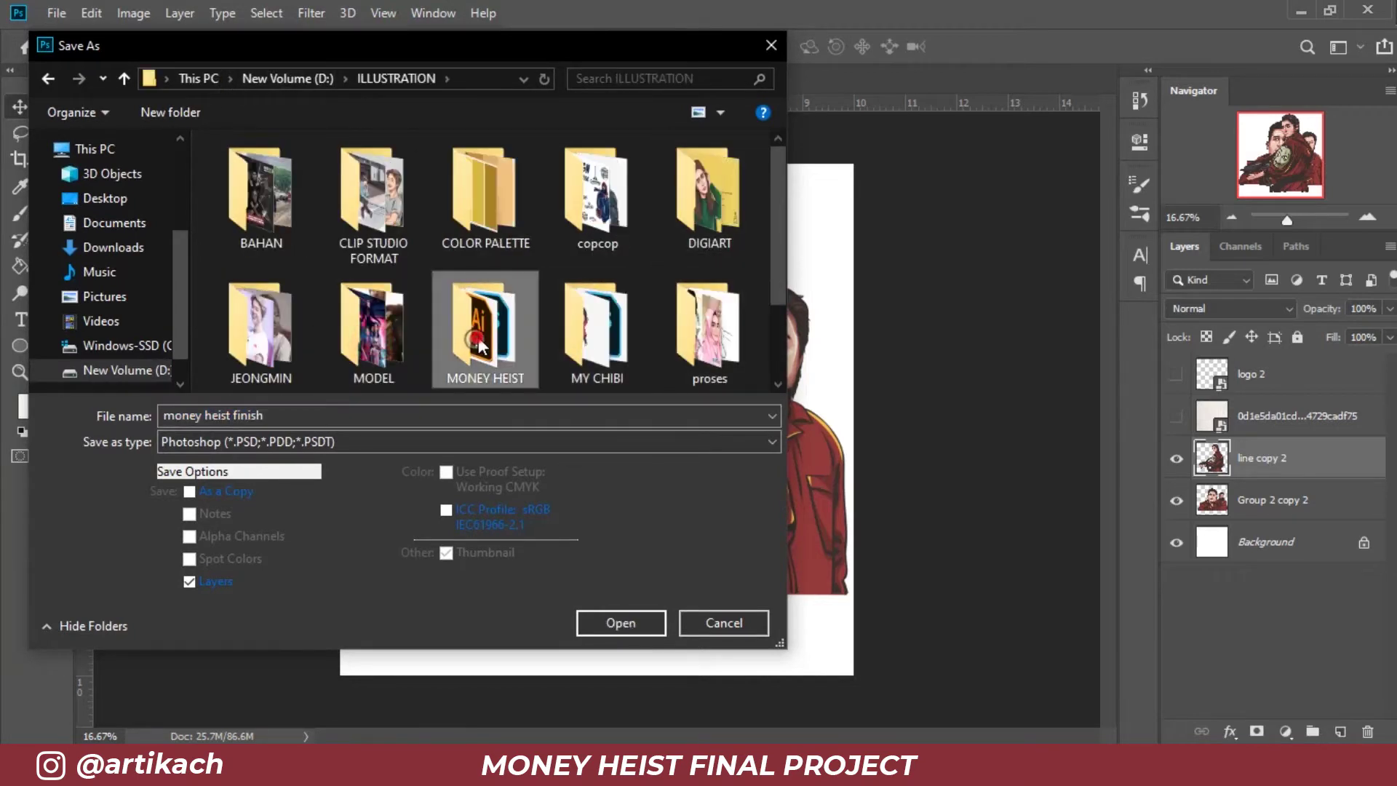
double_click(481, 346)
left_click(620, 623)
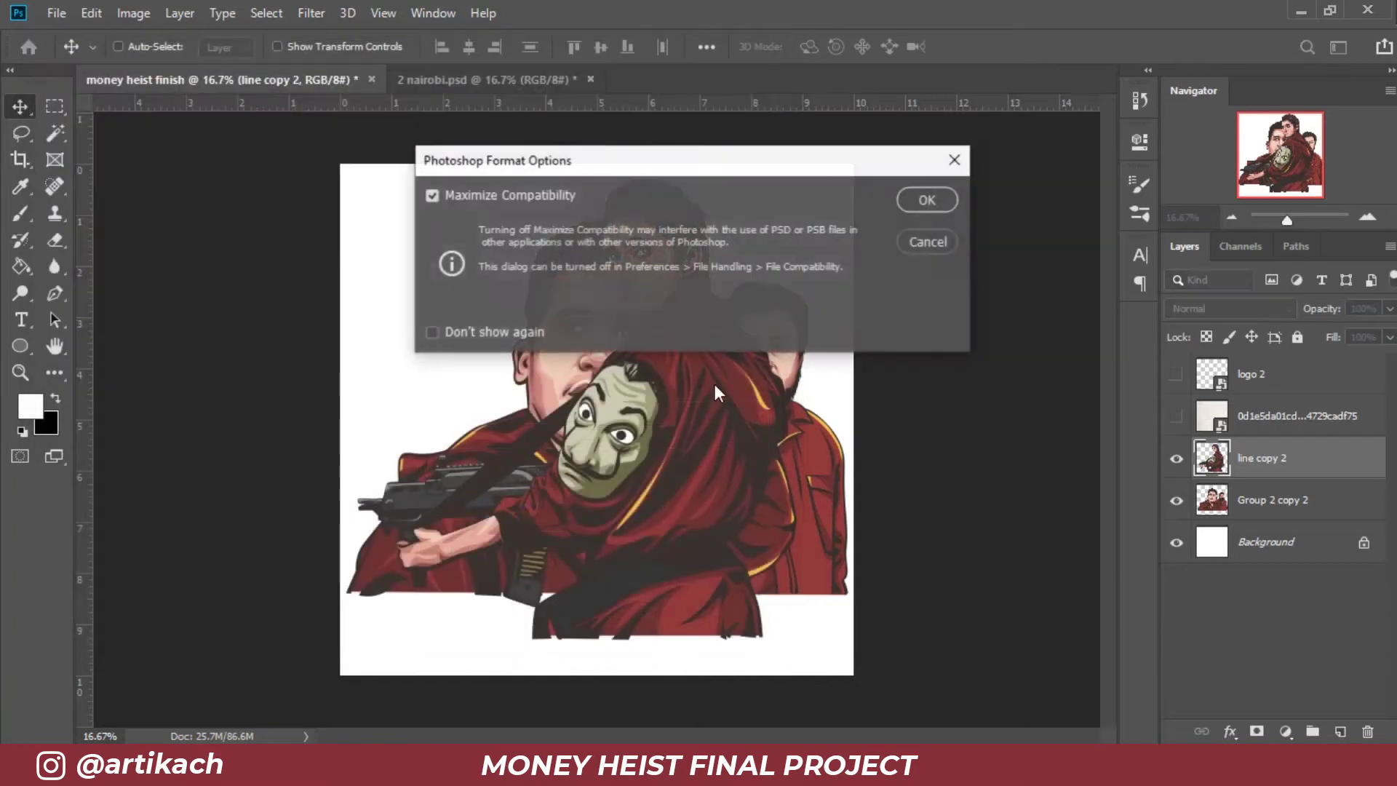
left_click(936, 204)
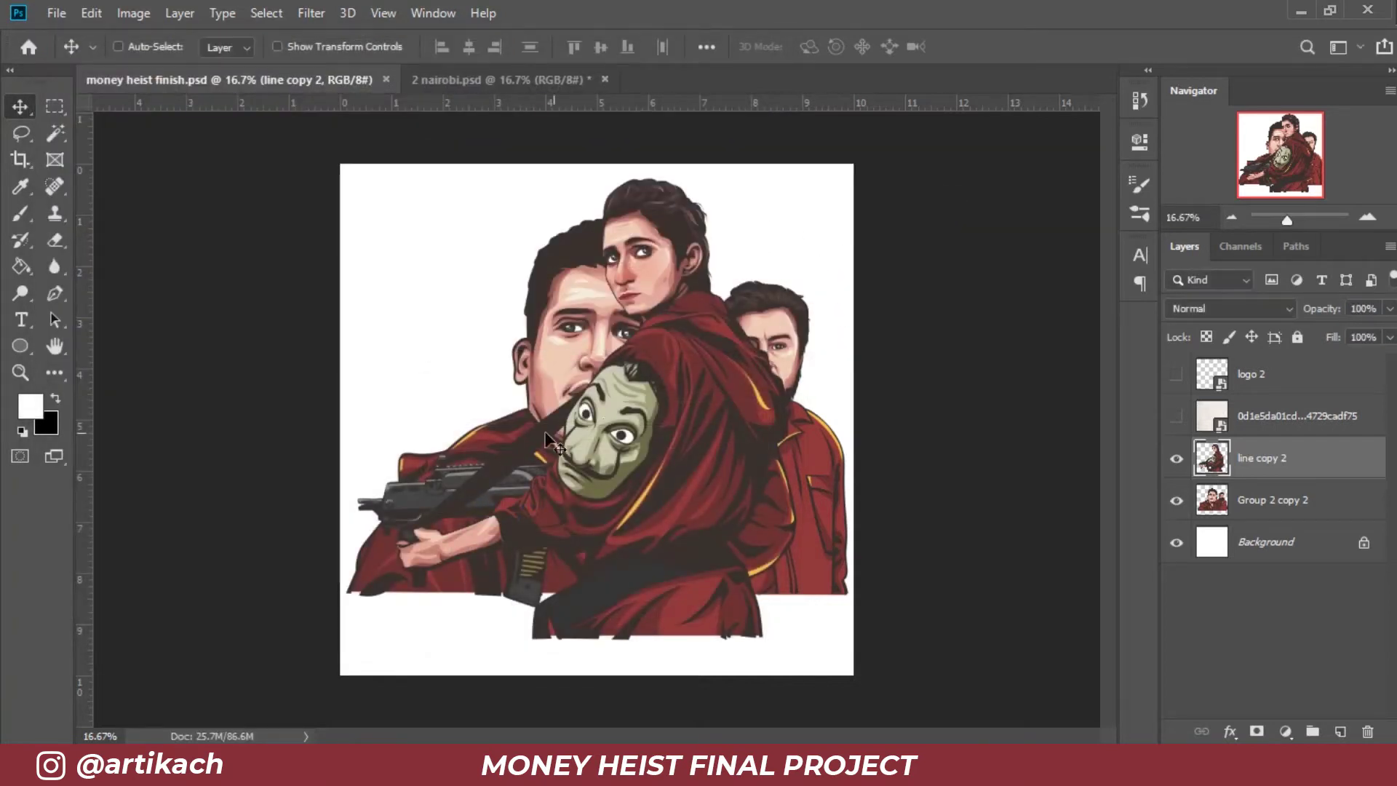
left_click(604, 79)
key("Return")
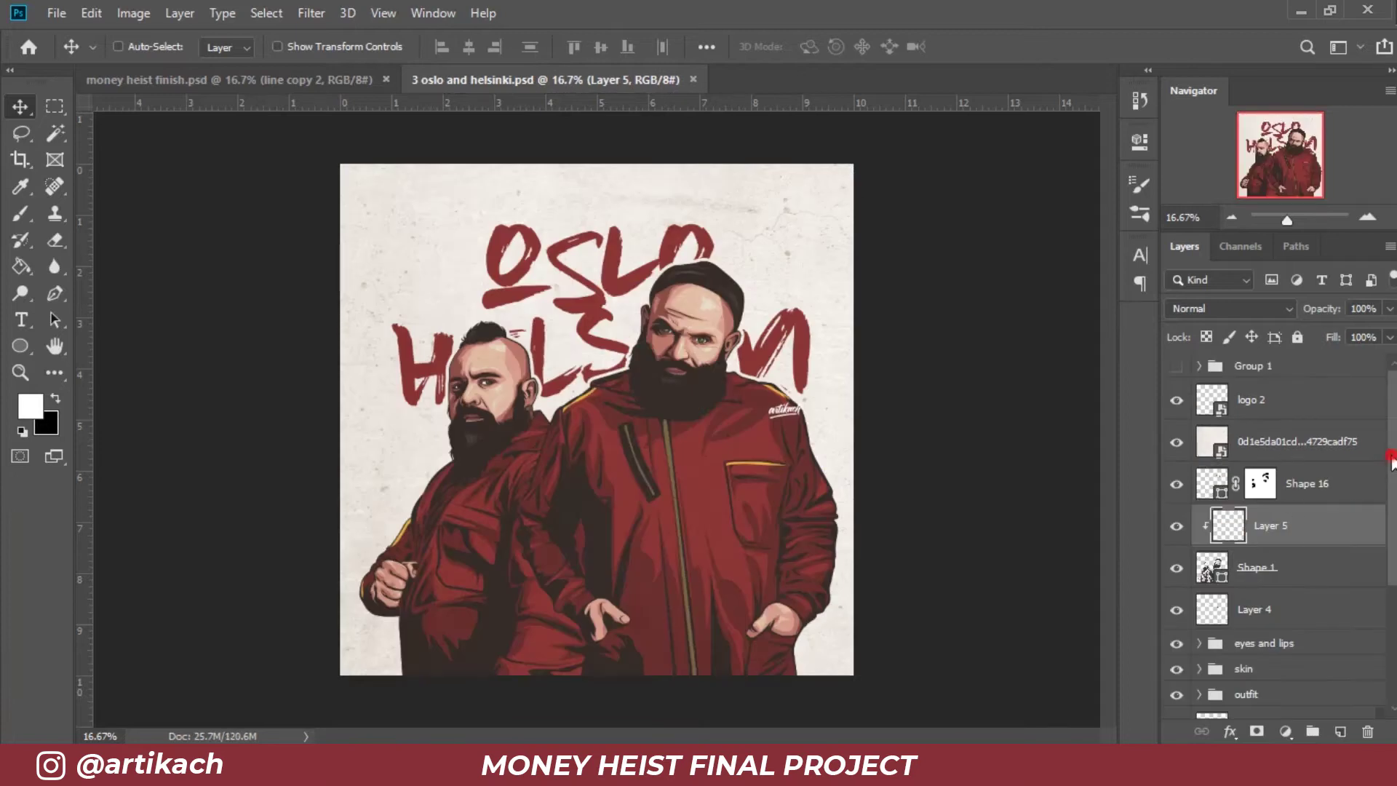
Step: Merge duplicates of the Oslo and Helsinki figure layers and copy them into the poster
scroll(1390, 459, "down", 3)
left_click(1310, 539, "ctrl")
left_click(1310, 502, "ctrl")
left_click(1314, 465, "ctrl")
left_click(1329, 442, "ctrl")
key("ctrl+j")
key("ctrl+e")
mouse_move(546, 466)
left_mouse_down()
mouse_move(364, 115)
mouse_move(677, 386)
left_mouse_up()
left_click(641, 79)
key("ctrl+s")
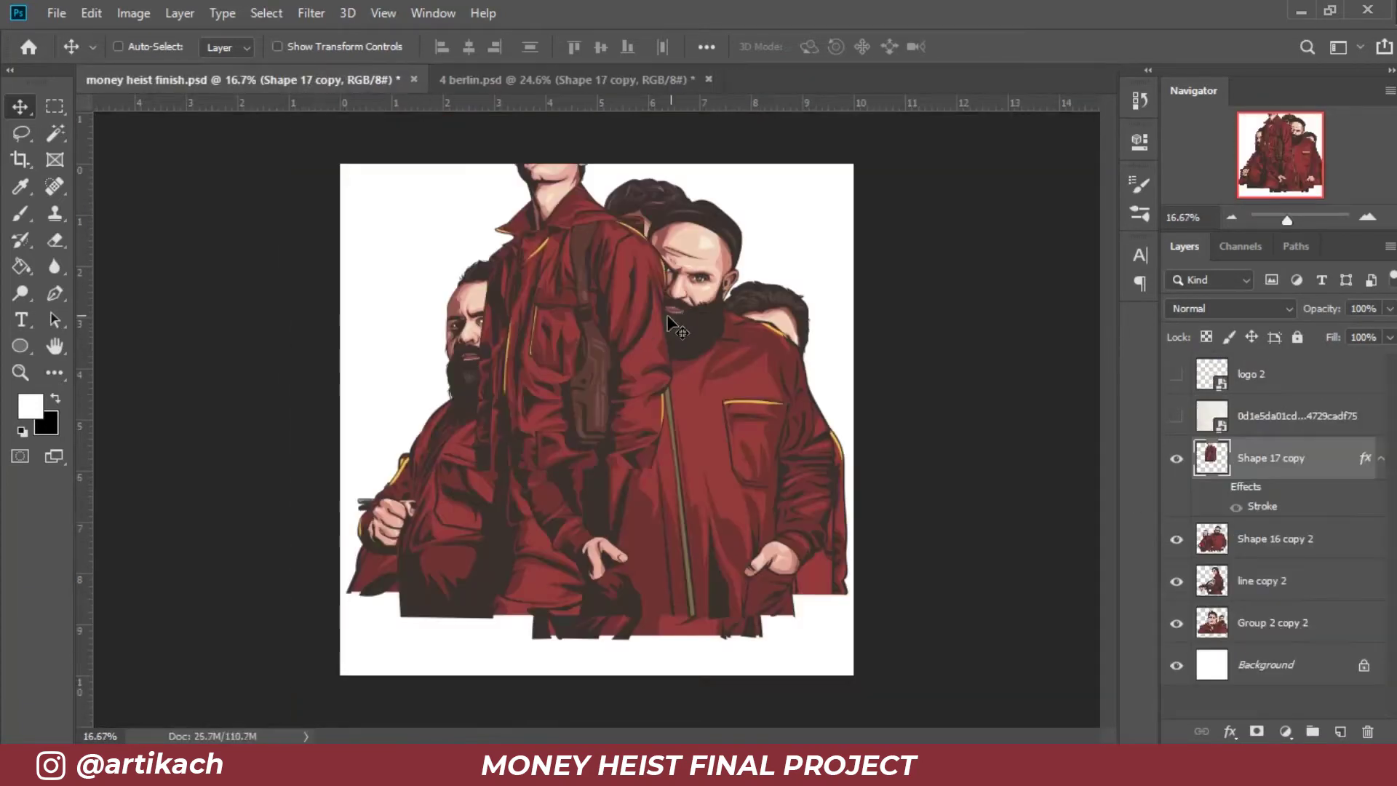
Step: Add the Berlin figure enlarged to about 118%, then close Berlin without saving
left_click_drag(625, 254, 655, 429)
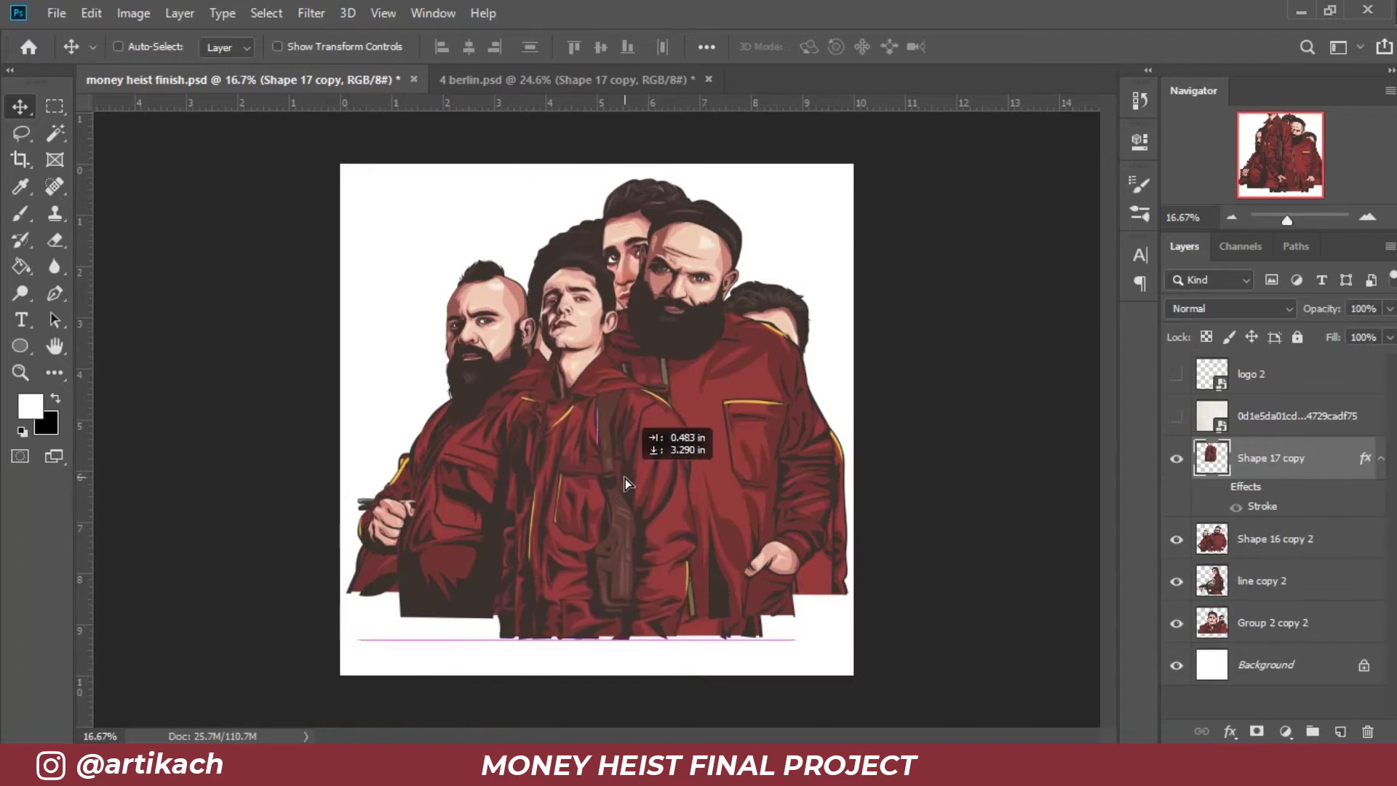
key("ctrl+t")
left_click_drag(699, 249, 749, 203)
left_click_drag(717, 248, 711, 265)
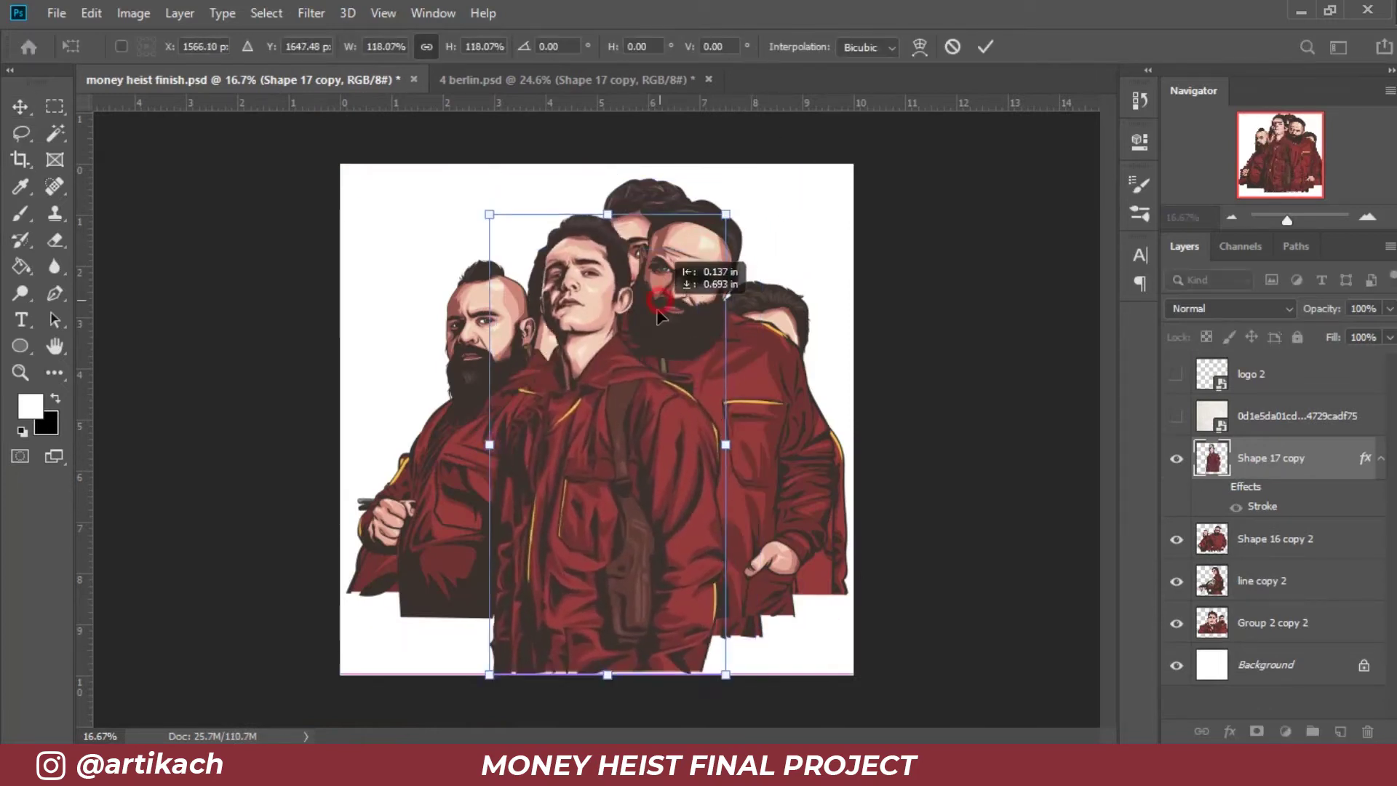
key("Return")
left_click(708, 80)
left_click(695, 297)
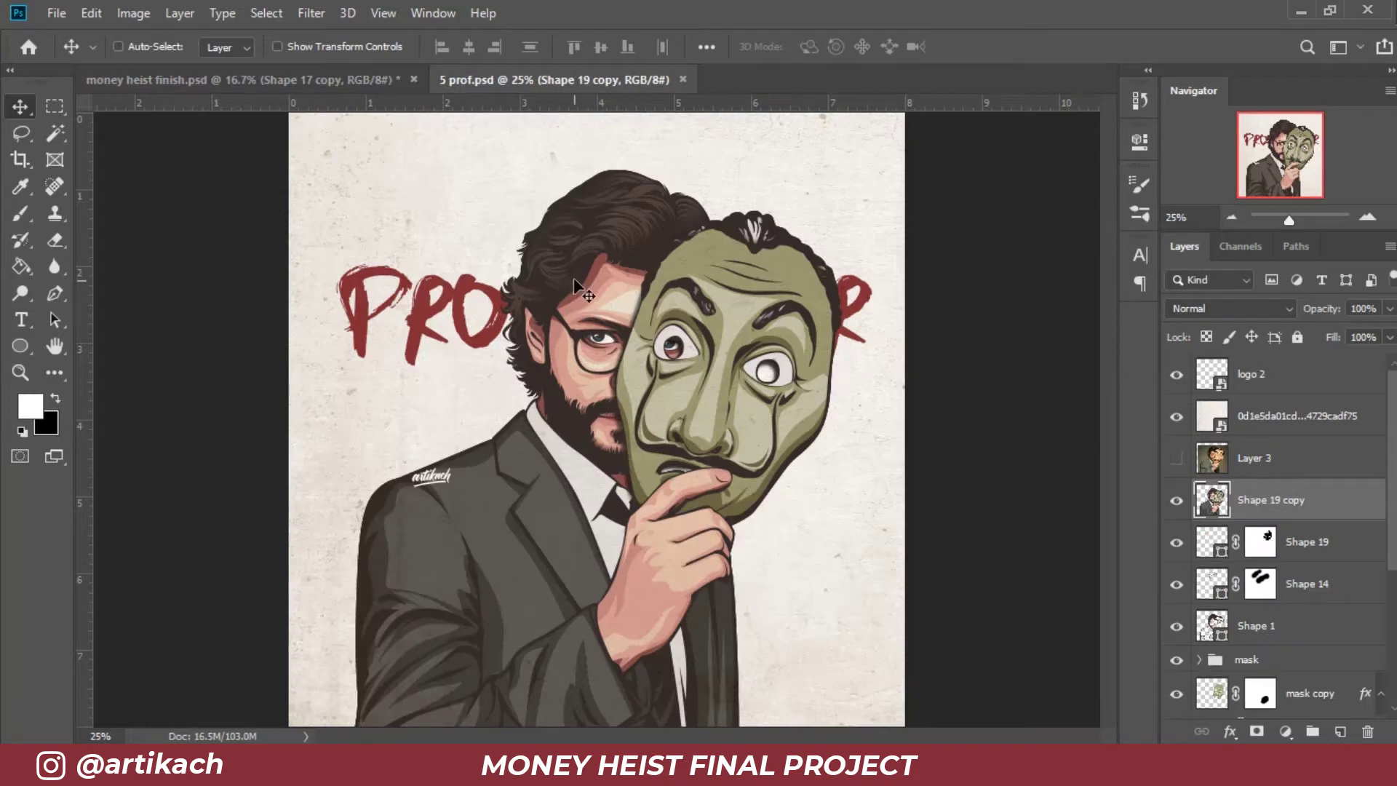
Step: Copy the Professor and Tokio figures into the poster, then hide them
scroll(1384, 394, "down", 3)
scroll(1194, 417, "up", 3)
left_click_drag(597, 302, 582, 320)
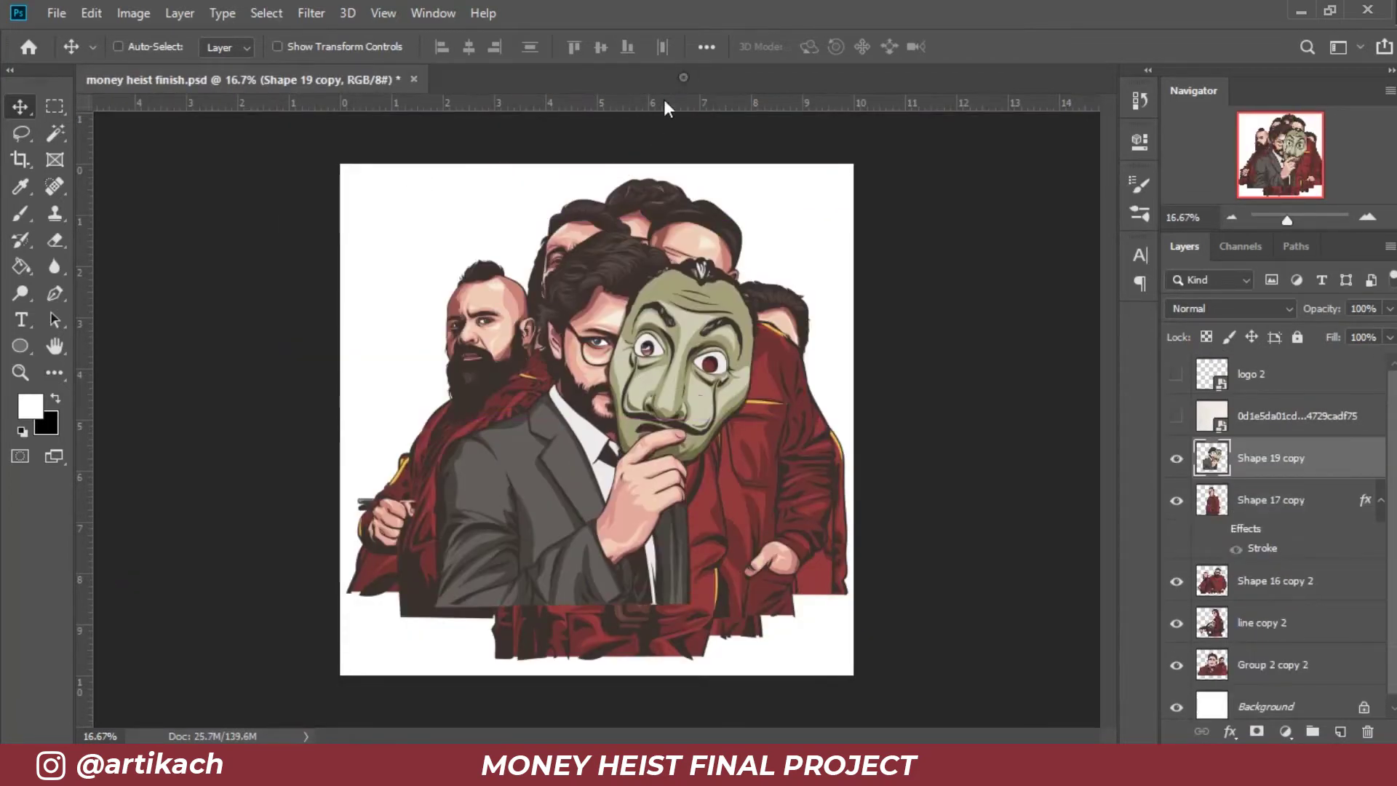
left_click(684, 79)
left_click(1266, 627)
mouse_move(605, 211)
left_mouse_down()
mouse_move(384, 87)
mouse_move(653, 421)
left_mouse_up()
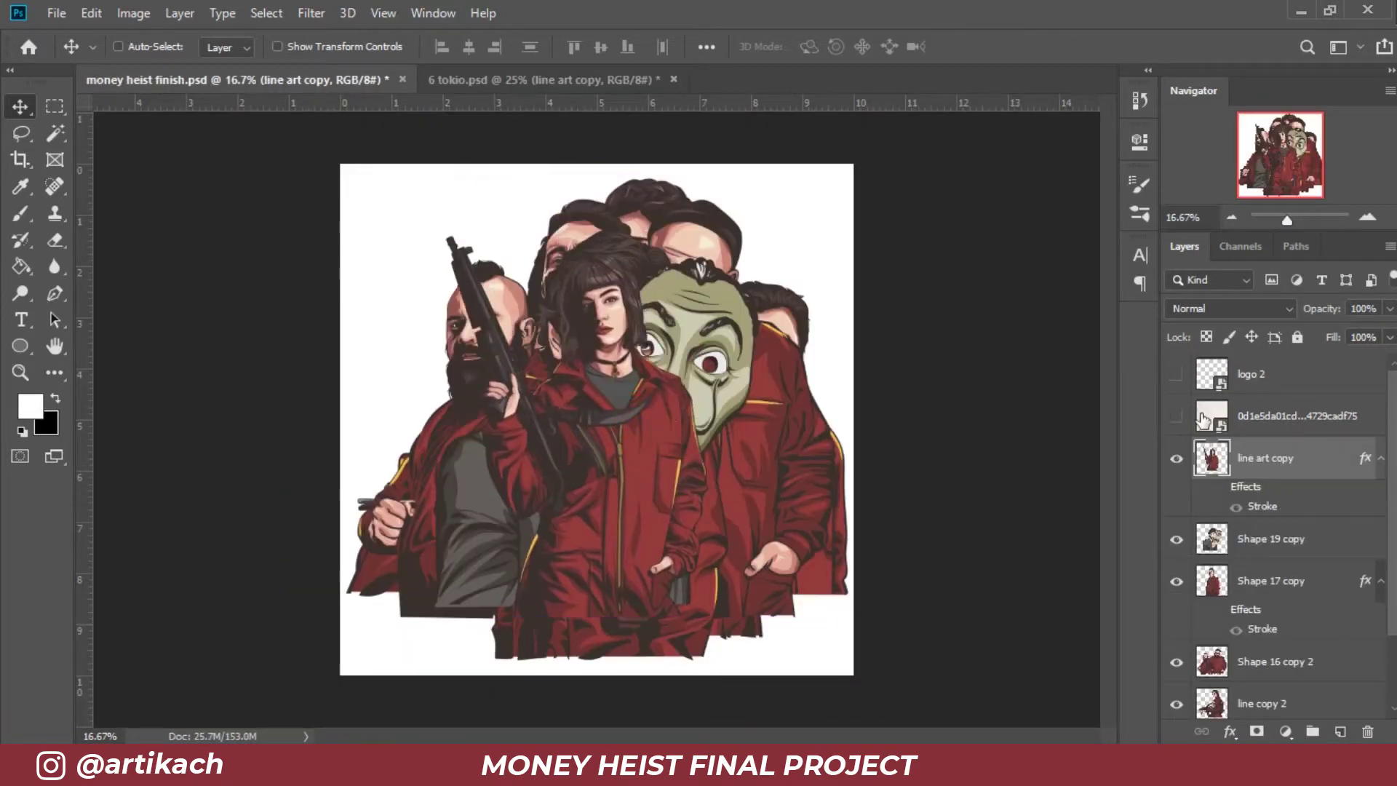
left_click_drag(1177, 459, 1177, 661)
Step: Hide the other figures, select Group 2 copy 2, and add horizontal guides near top and bottom
scroll(1171, 655, "down", 2)
scroll(1171, 655, "down", 1)
left_click(1177, 614)
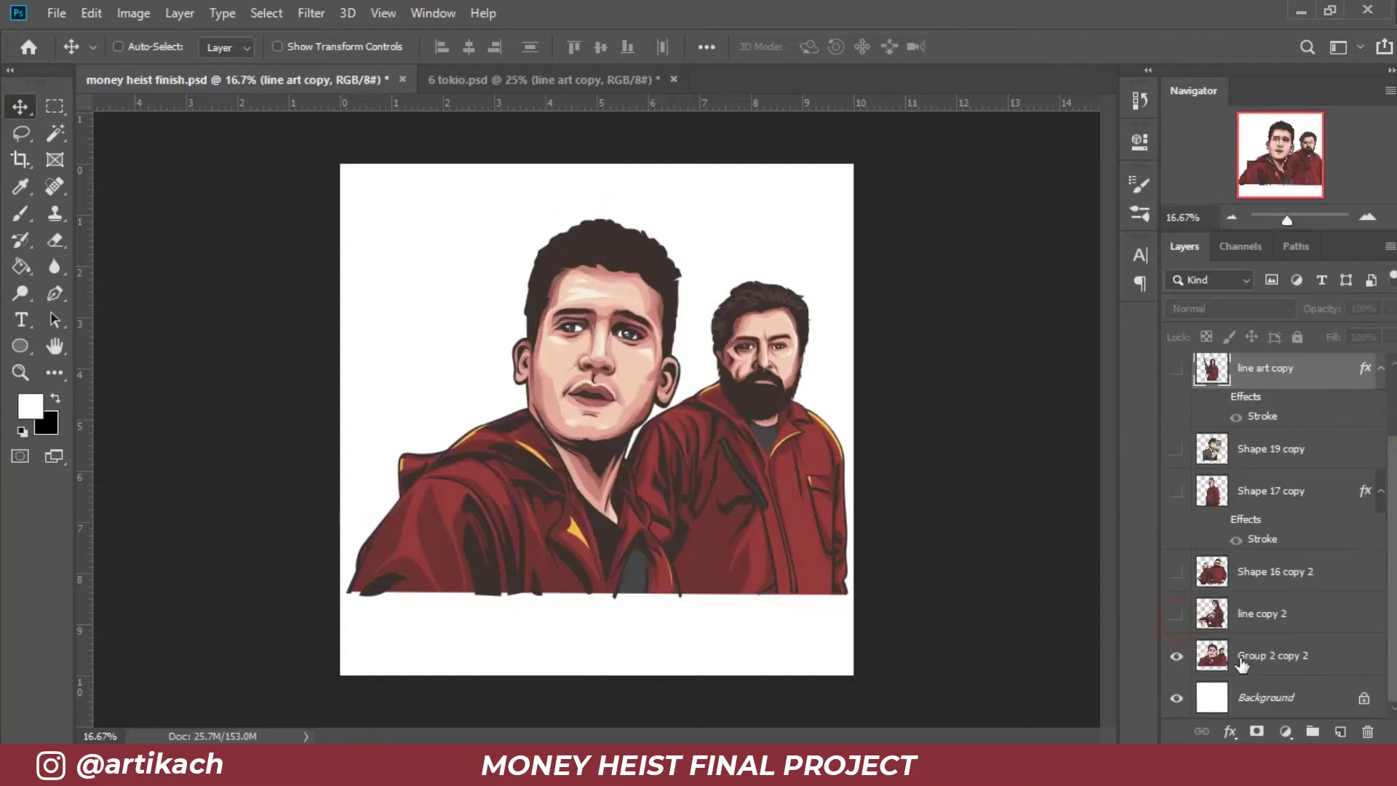
left_click(1259, 664)
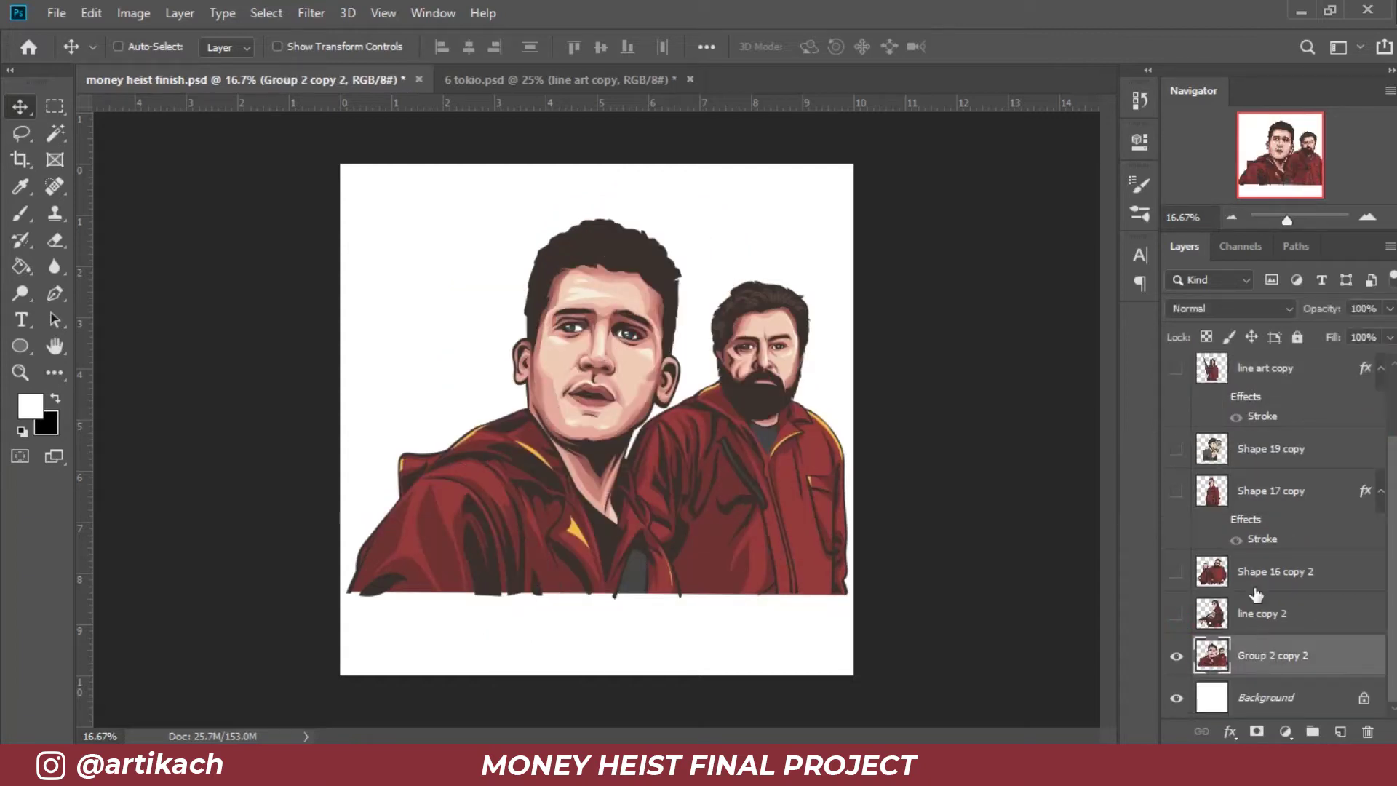
left_click_drag(272, 104, 368, 590)
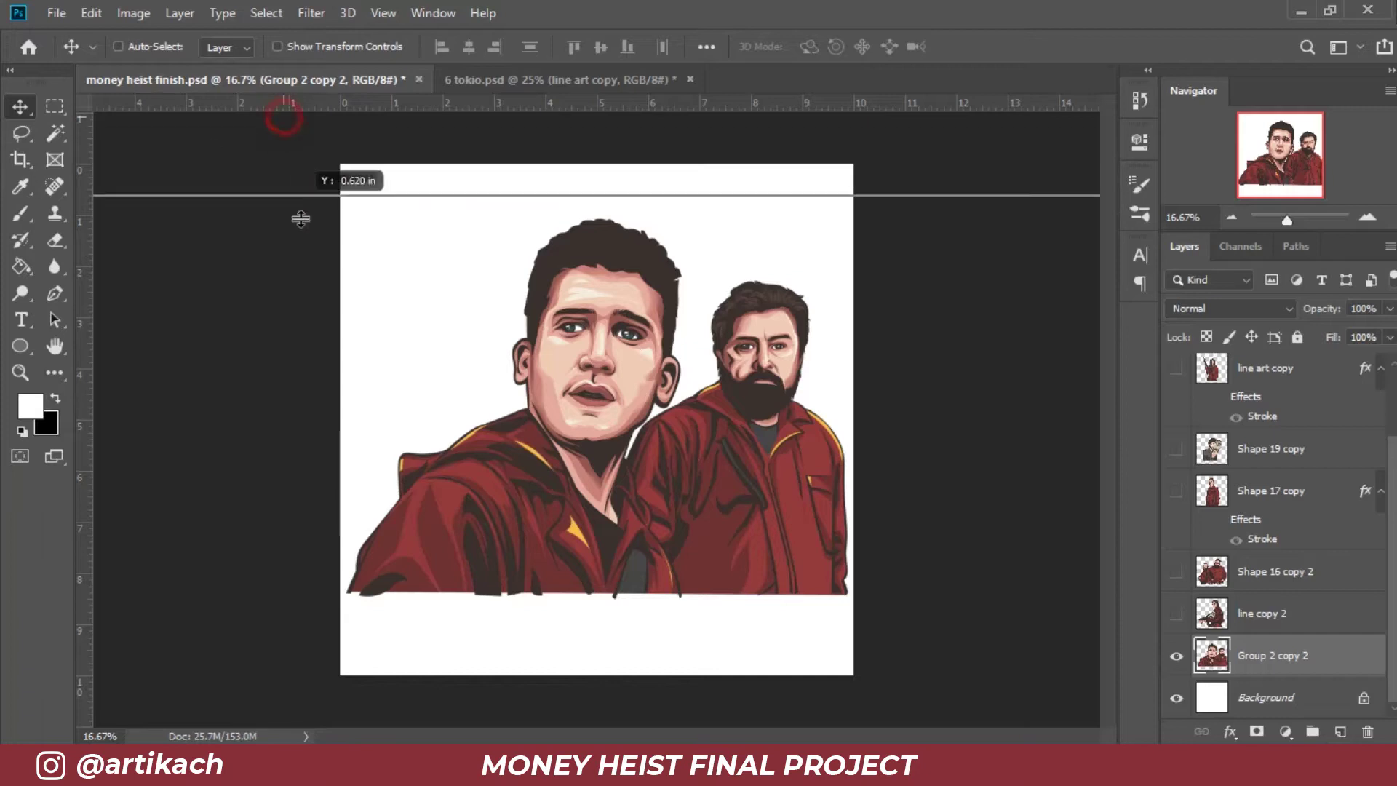
left_click_drag(370, 593, 370, 599)
left_click_drag(275, 102, 289, 213)
Step: Scale the two men to about 46% in the lower right and raise the bottom guide slightly
key("ctrl+t")
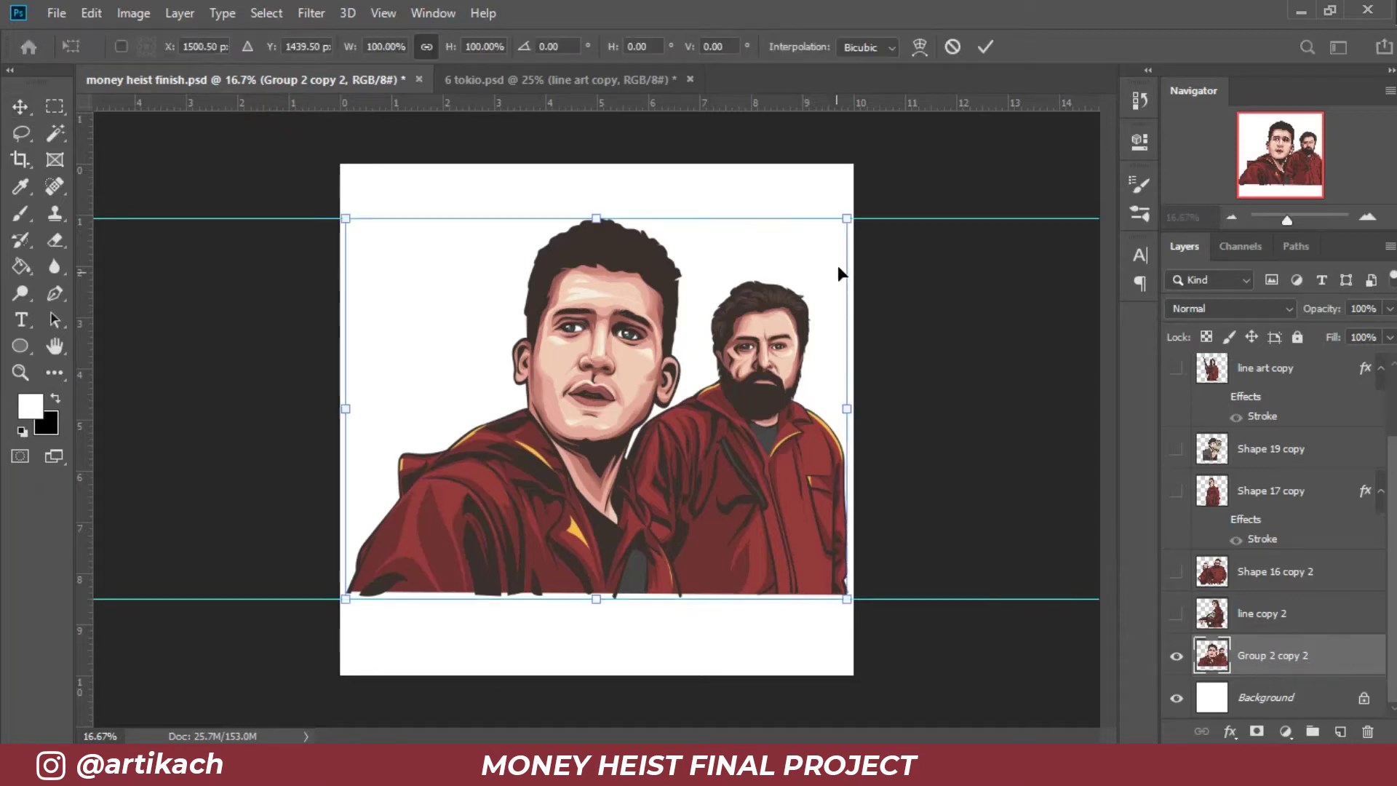
left_click_drag(830, 240, 623, 390)
left_click_drag(564, 480, 743, 497)
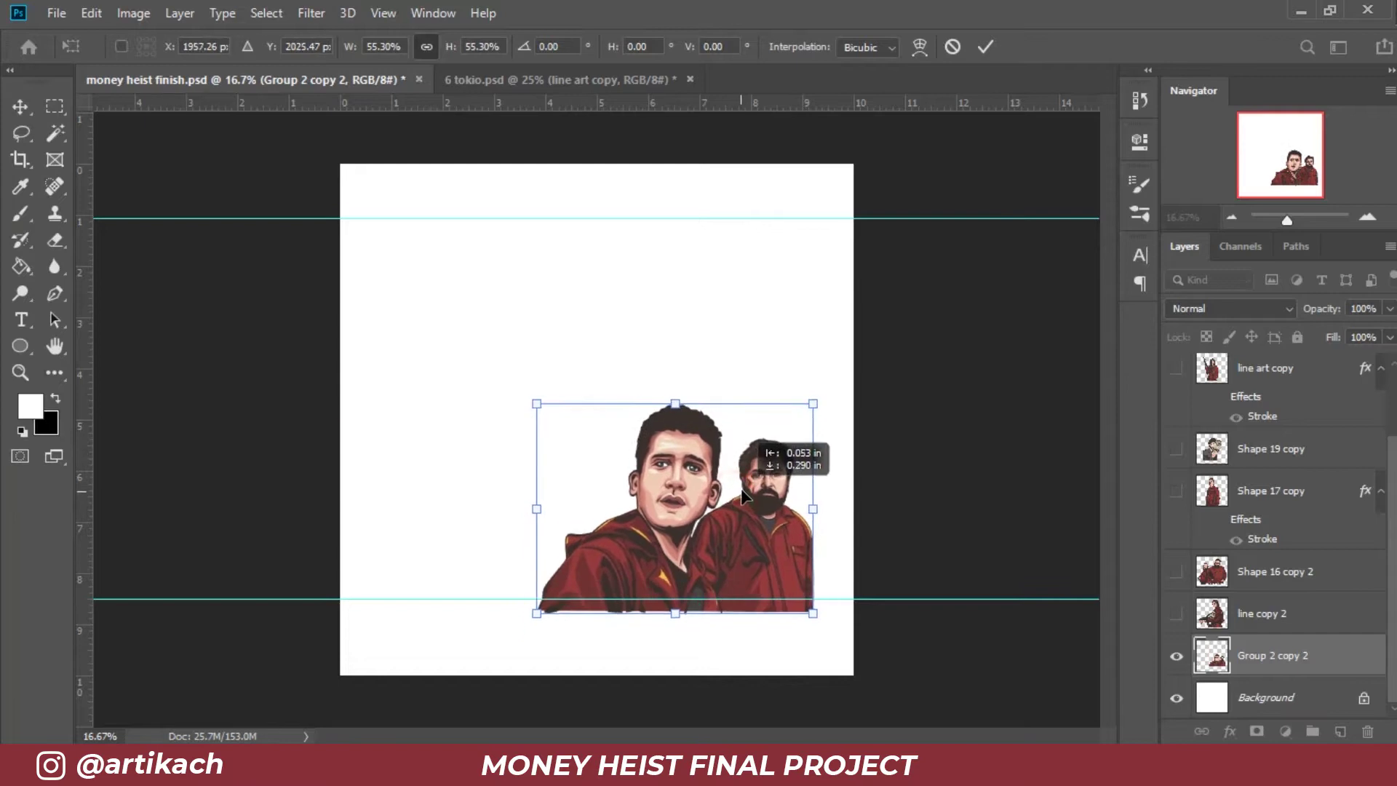
left_click_drag(743, 496, 759, 484)
mouse_move(815, 405)
left_mouse_down()
mouse_move(783, 436)
mouse_move(740, 429)
left_mouse_up()
key("Return")
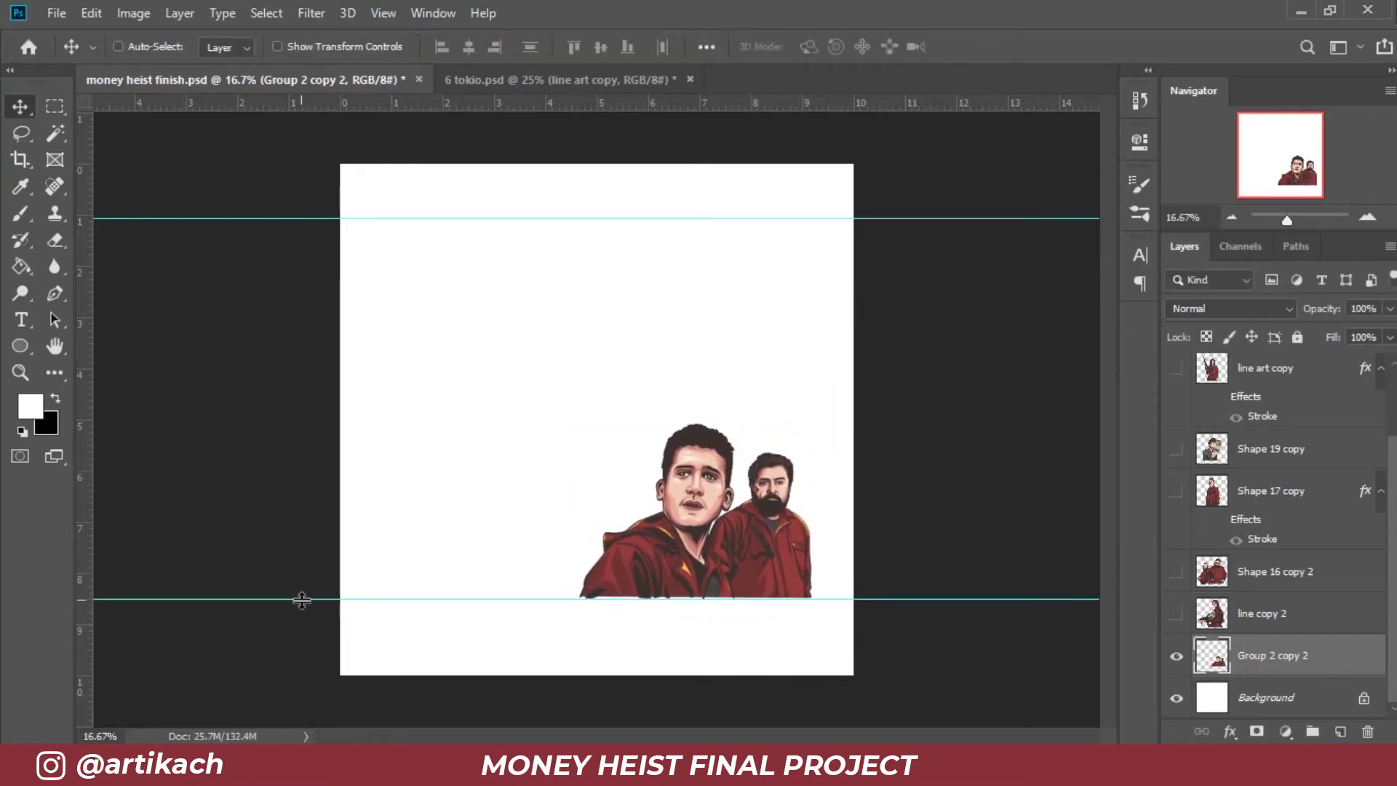
left_click_drag(302, 599, 303, 582)
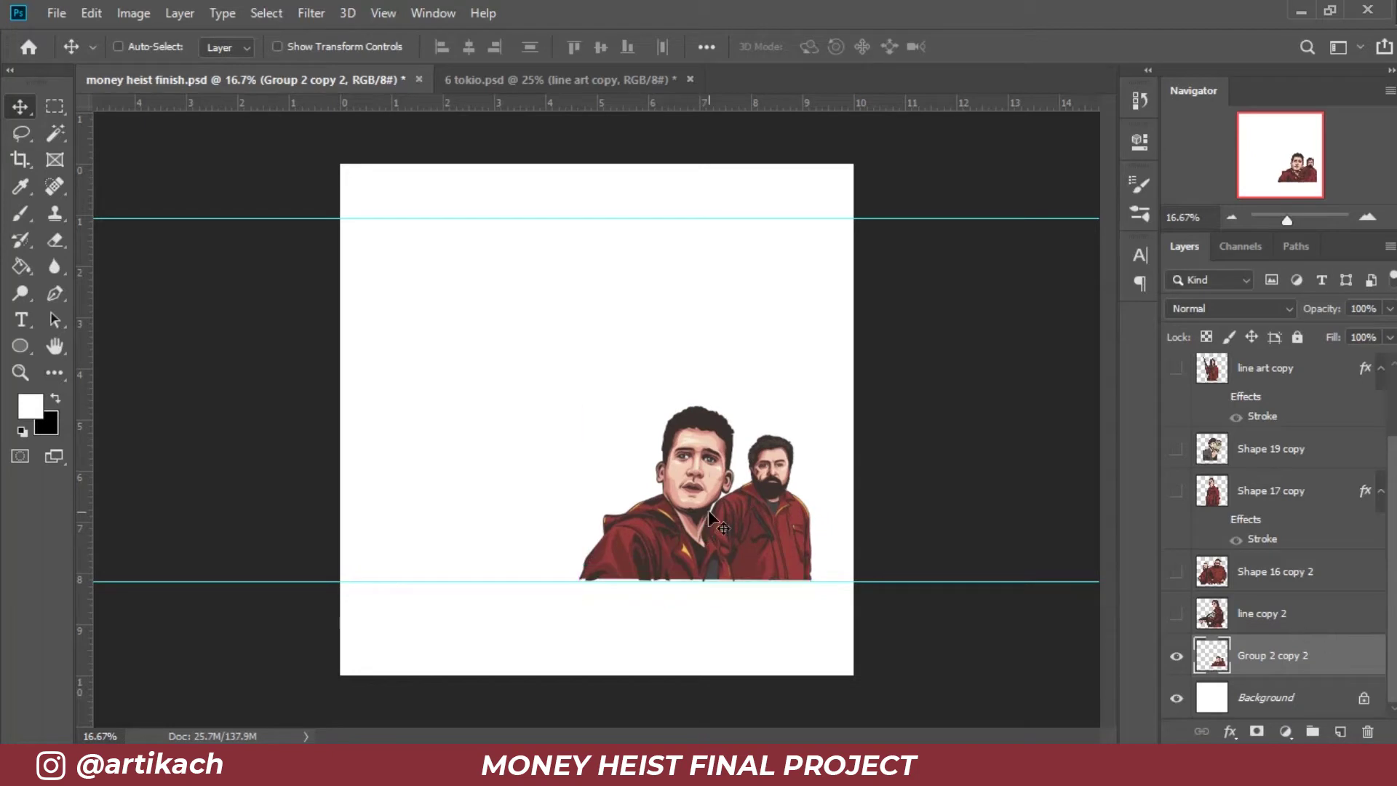
left_click(1177, 614)
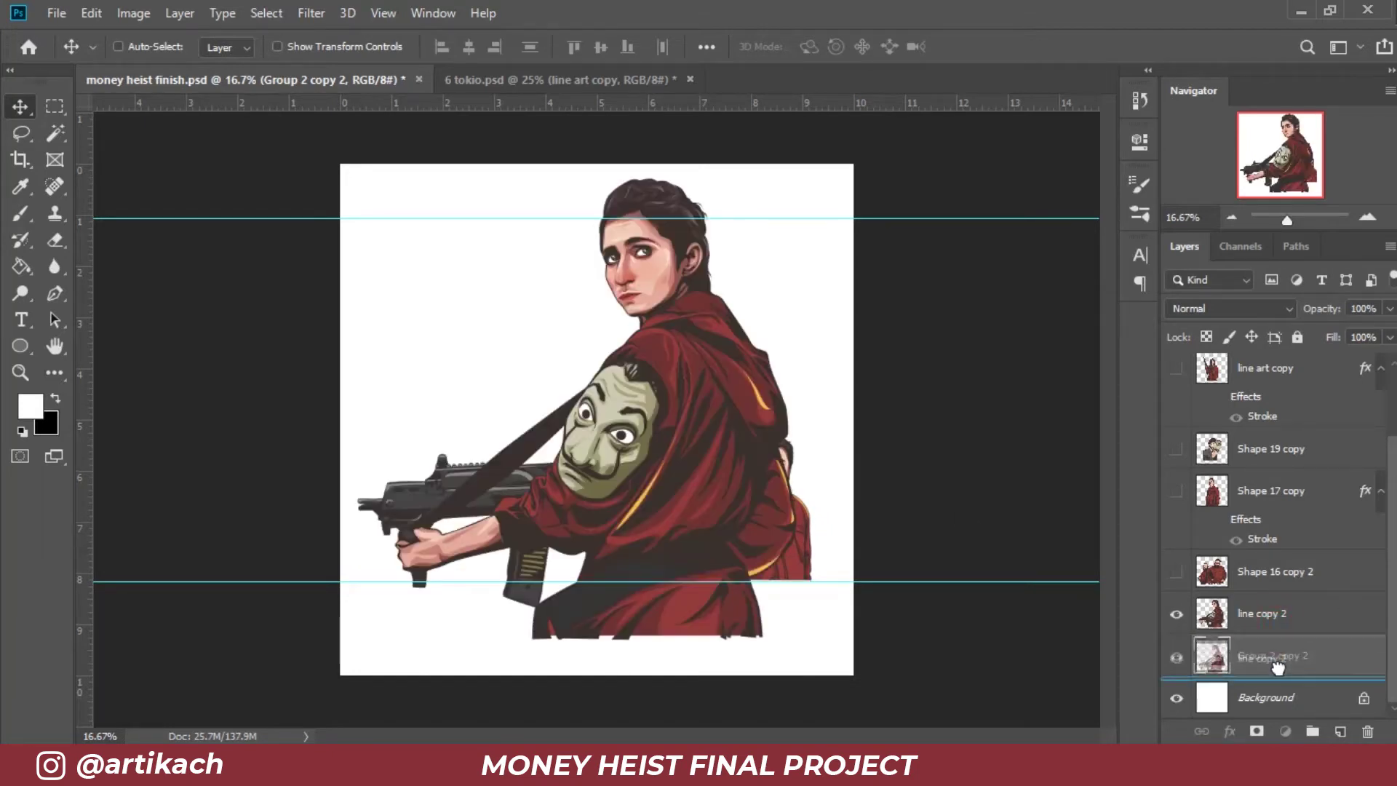
Step: Put the woman with the rifle below the two men, scaled to about 61%, at their left
left_click_drag(1281, 616, 1286, 653)
key("ctrl+t")
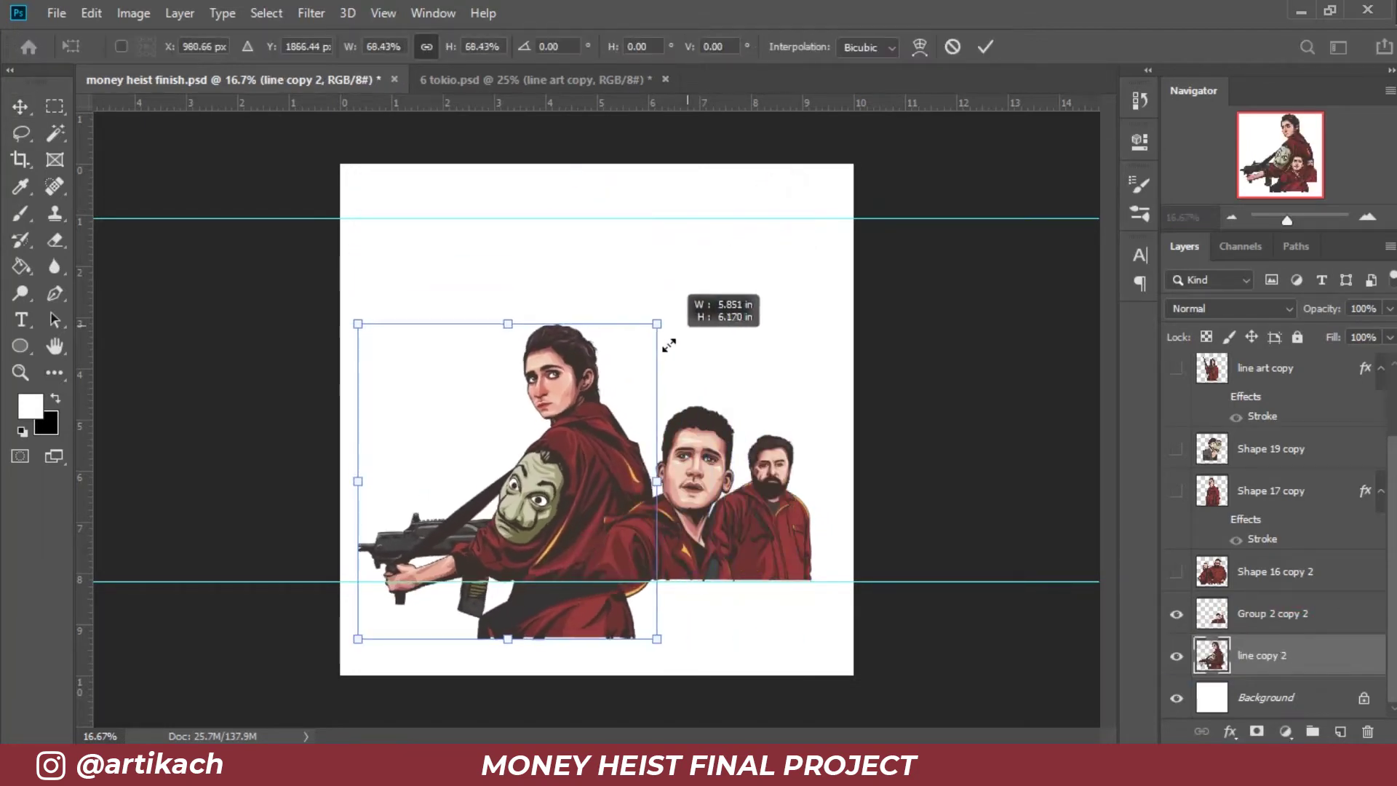
left_click_drag(797, 179, 624, 352)
left_click_drag(557, 453, 618, 400)
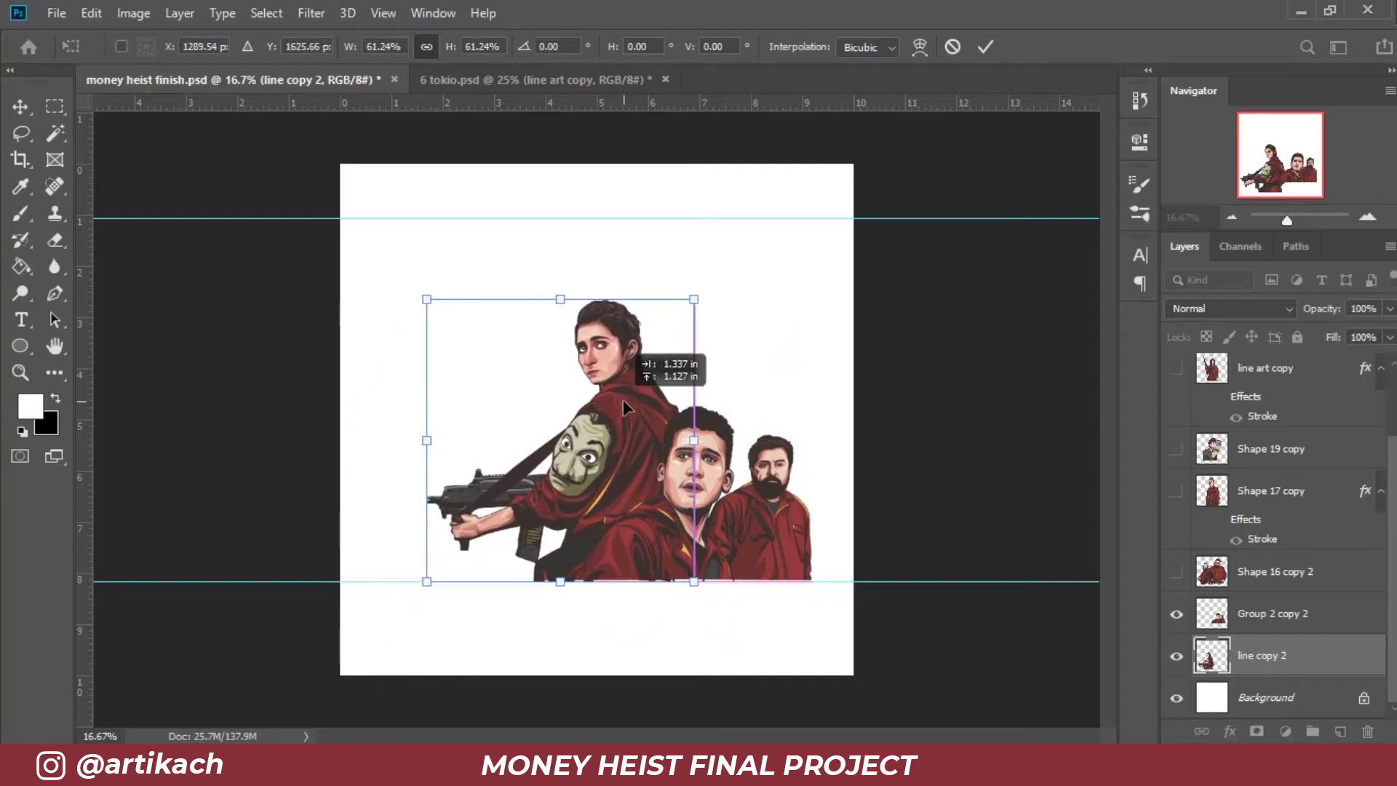
key("Return")
key("ctrl+0")
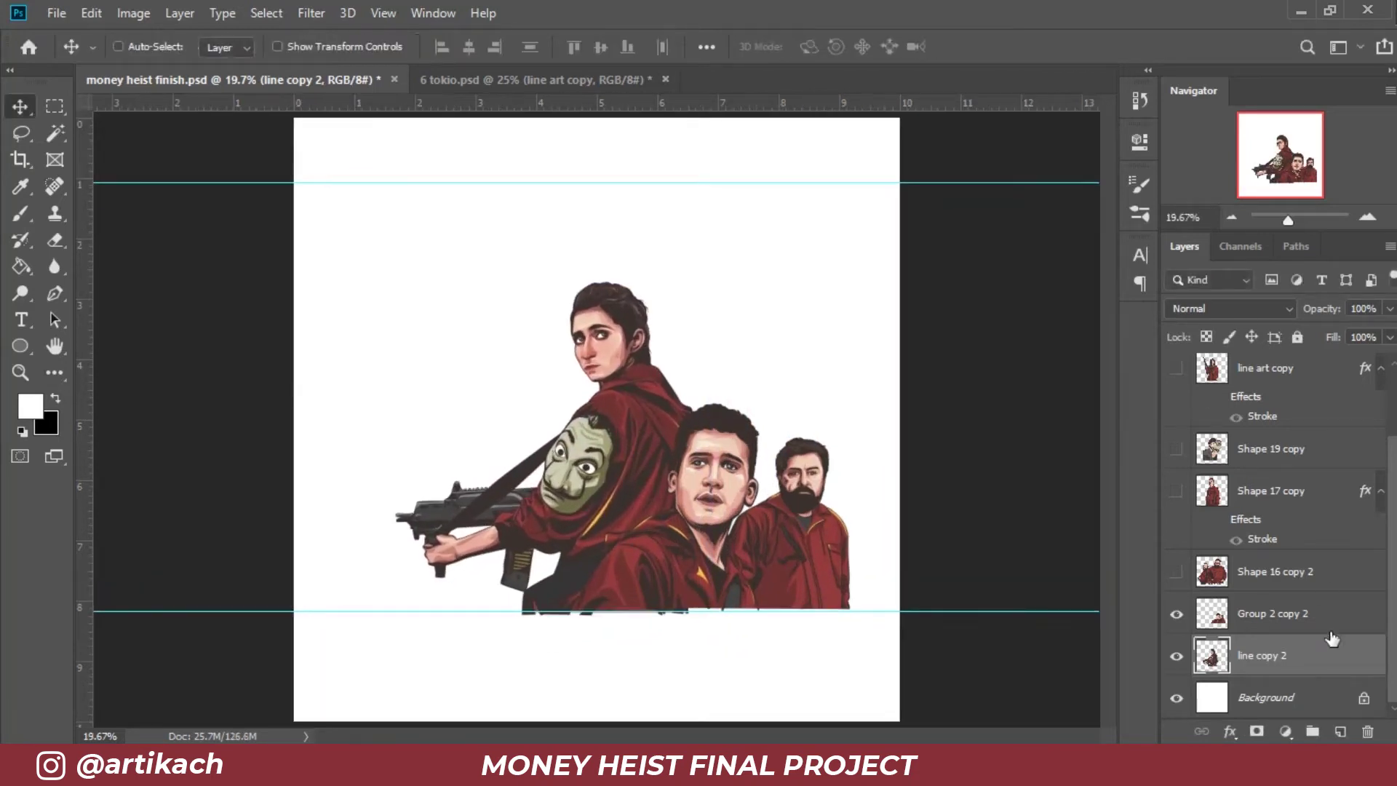
Step: Nudge the two men and the woman down, and shrink the two men slightly more
left_click(1307, 618)
key("shift+Down")
key("shift+Down")
key("shift+Down")
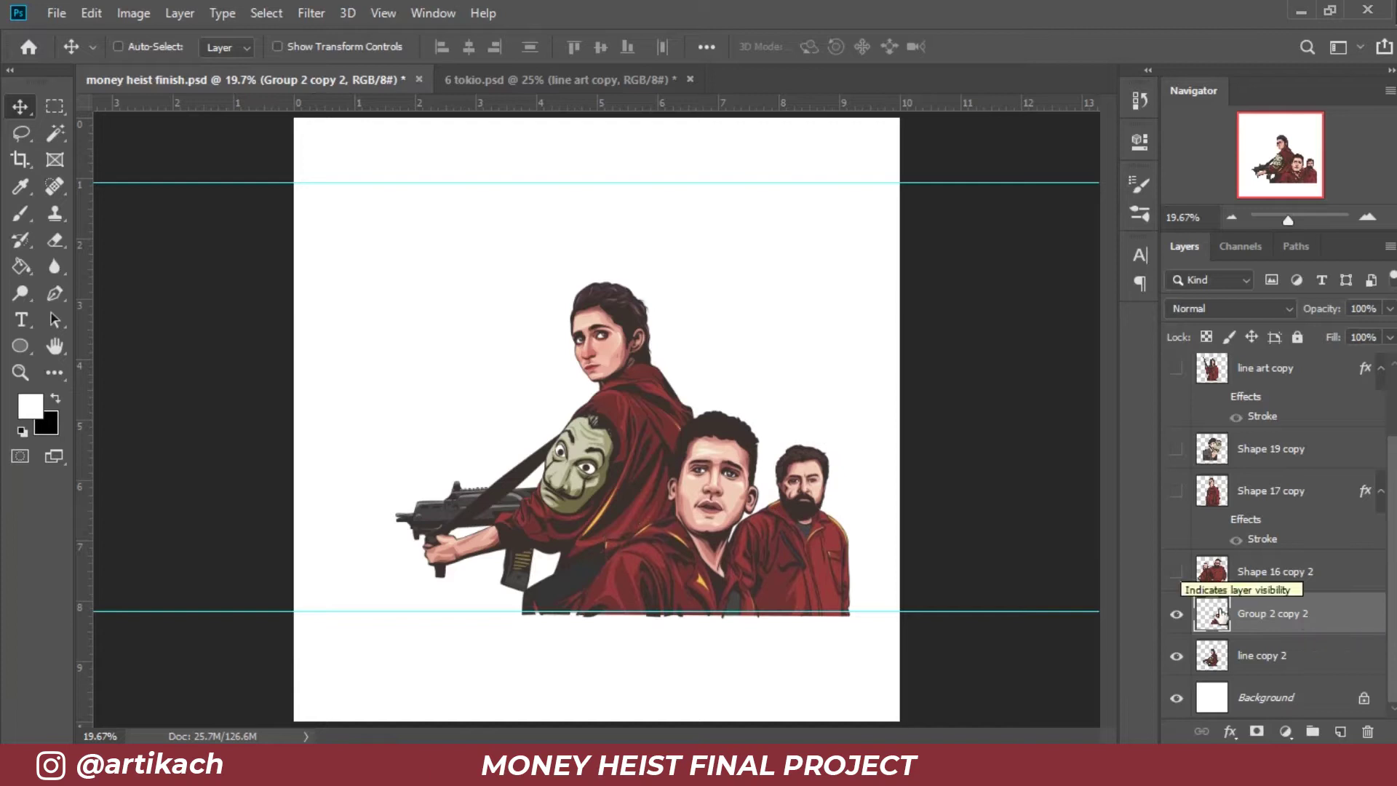
left_click(1259, 650)
key("shift+Down")
key("shift+Down")
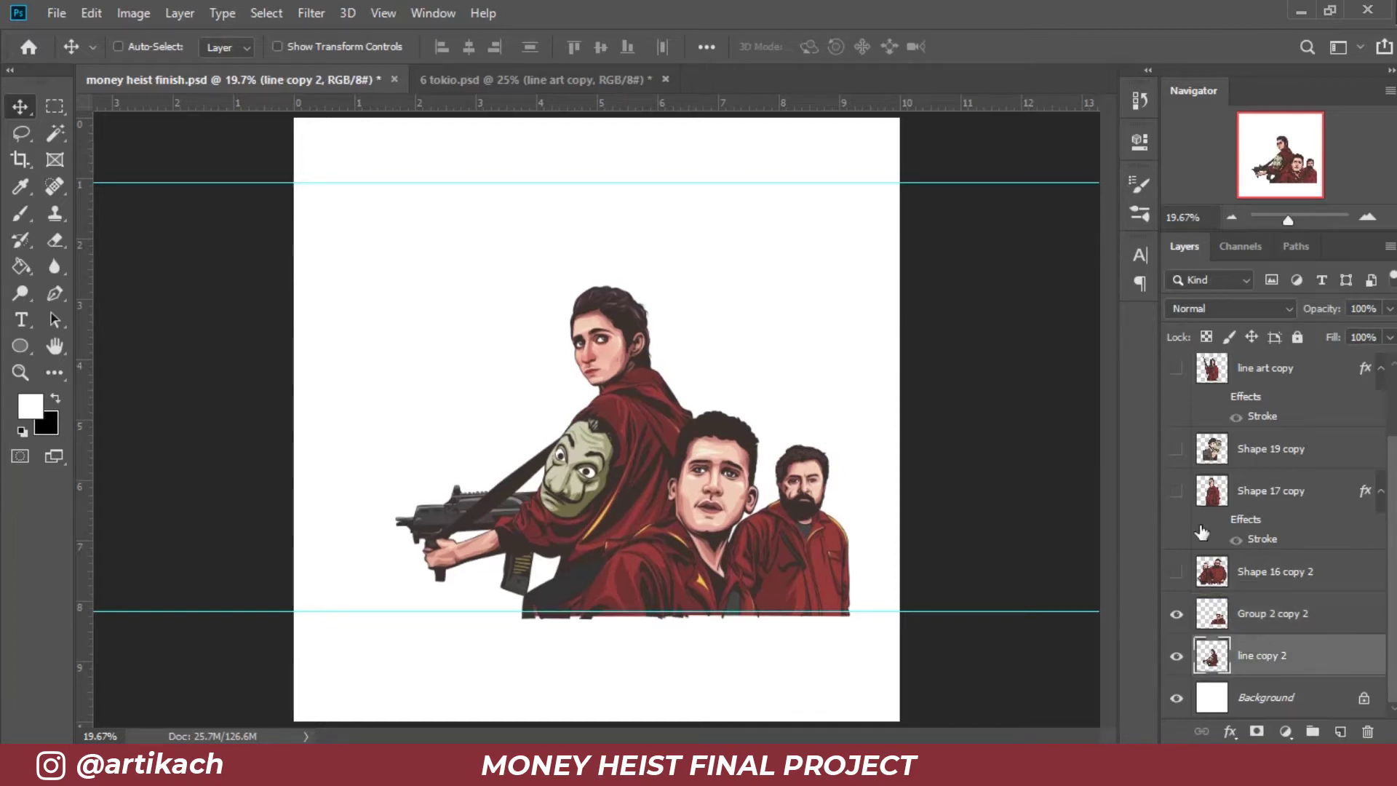
left_click(1288, 618)
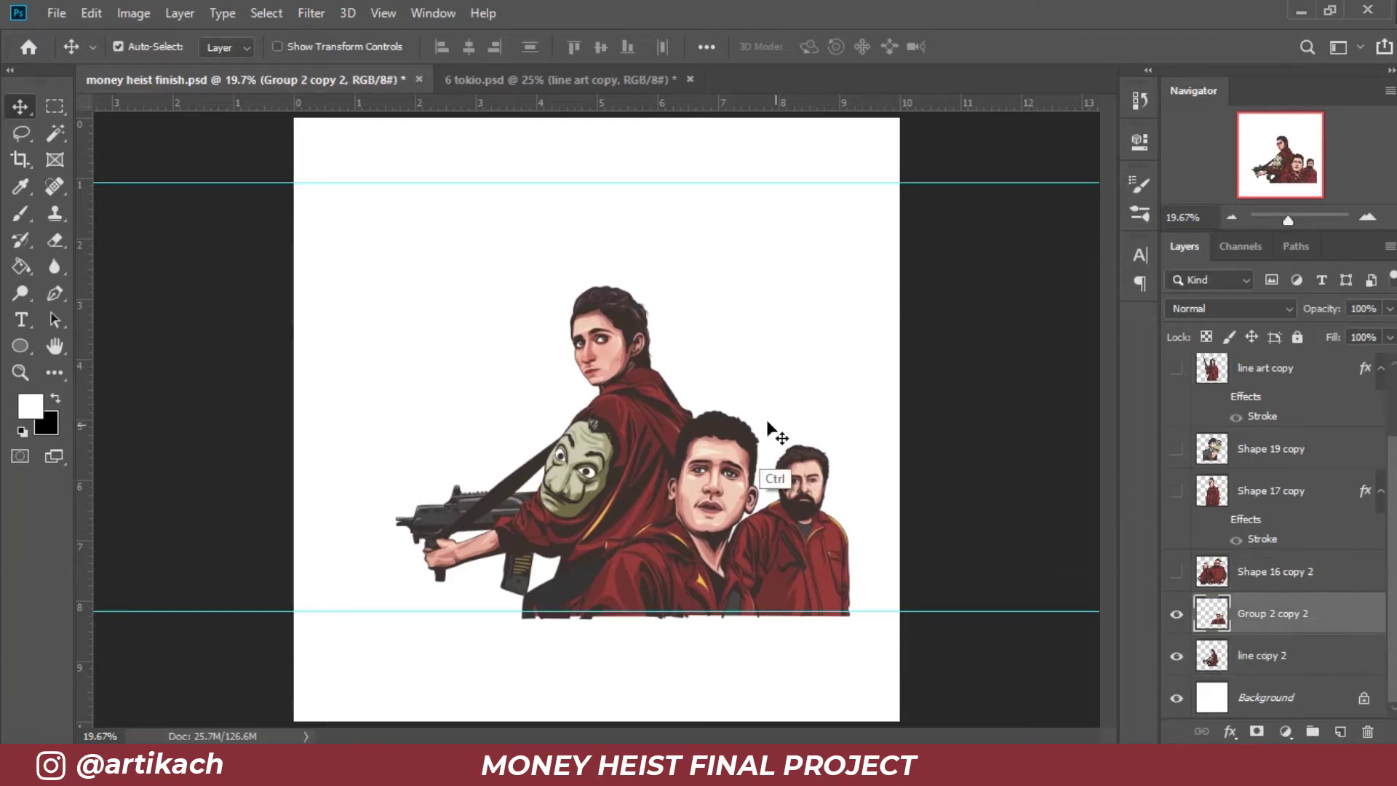
key("ctrl+t")
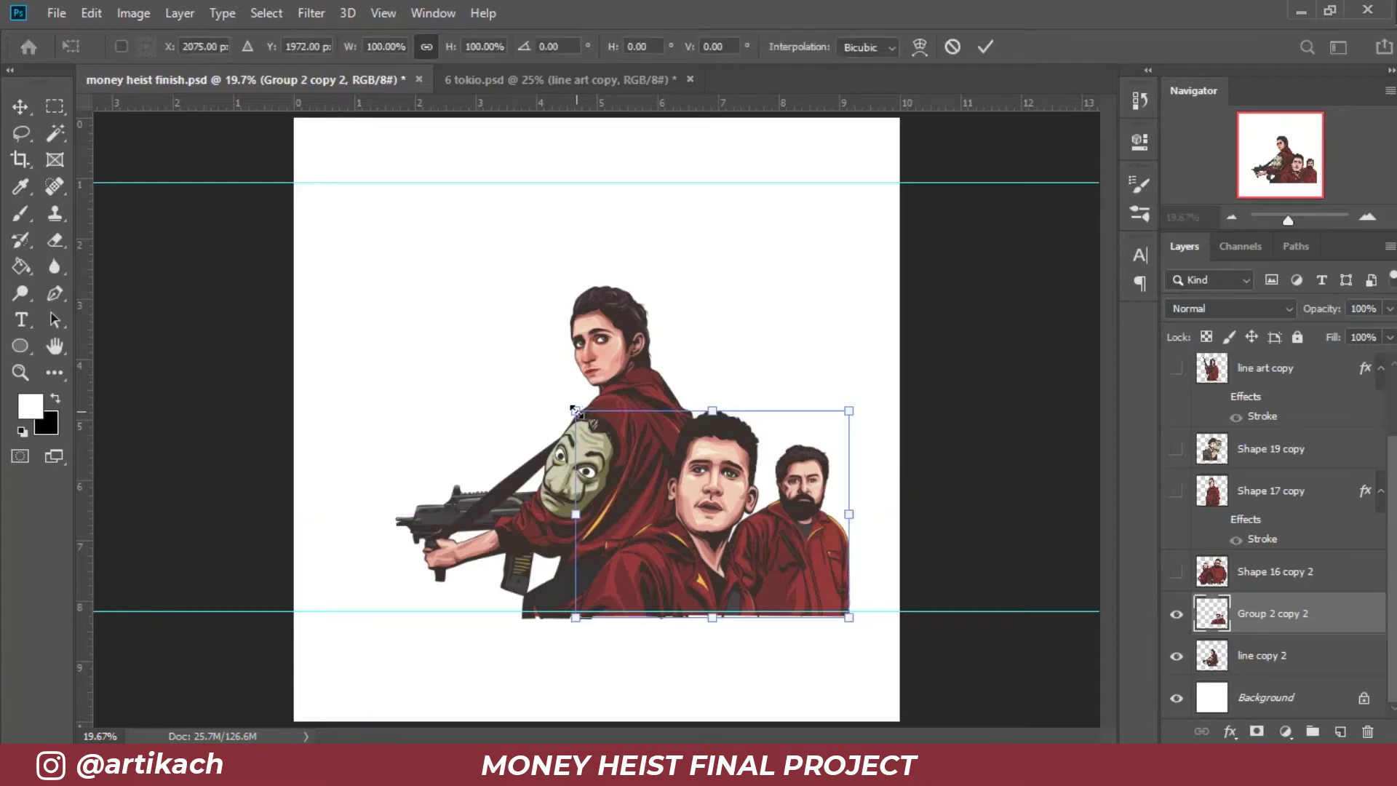
left_click_drag(575, 412, 618, 444)
key("Return")
Step: Shrink the woman with the rifle to about 82%
left_click(1325, 655)
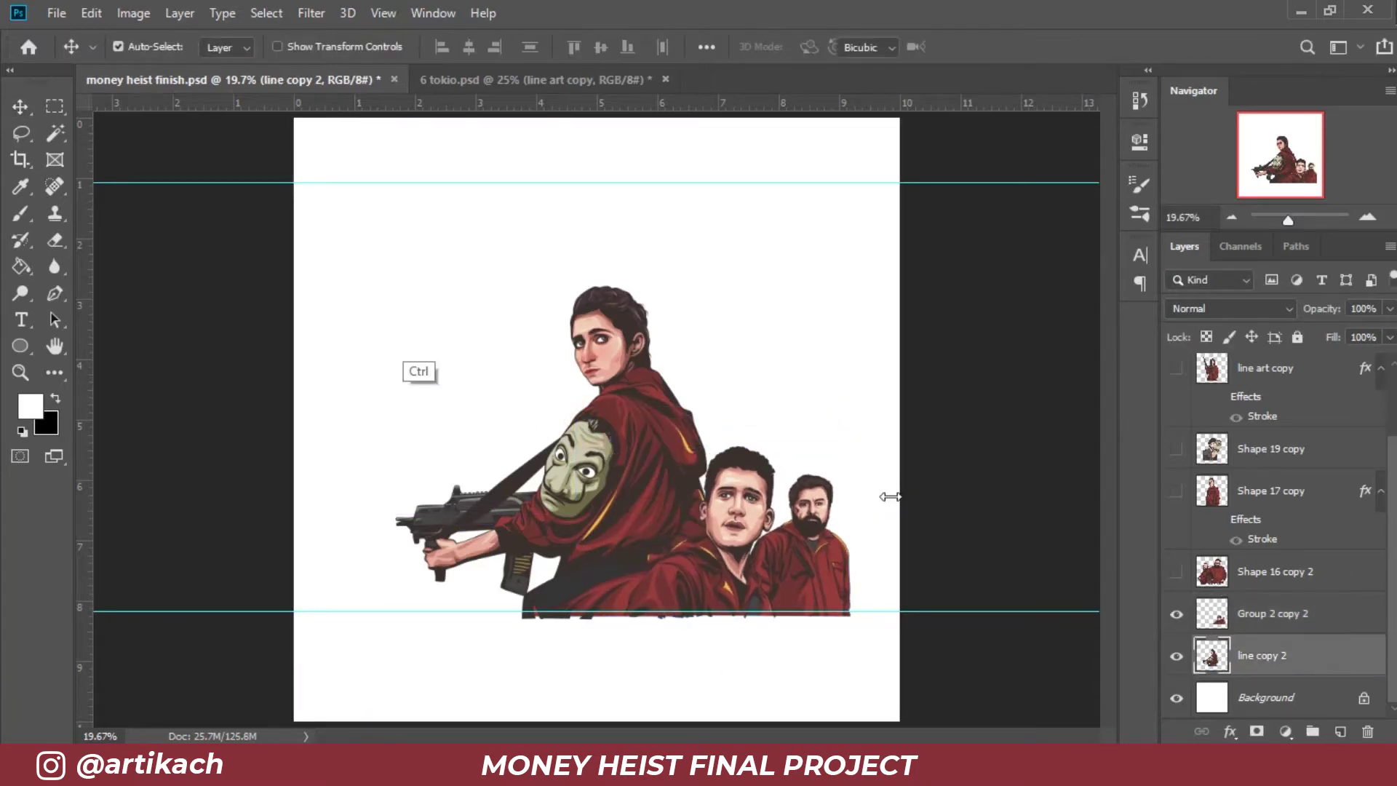
key("ctrl+t")
left_click_drag(388, 282, 452, 345)
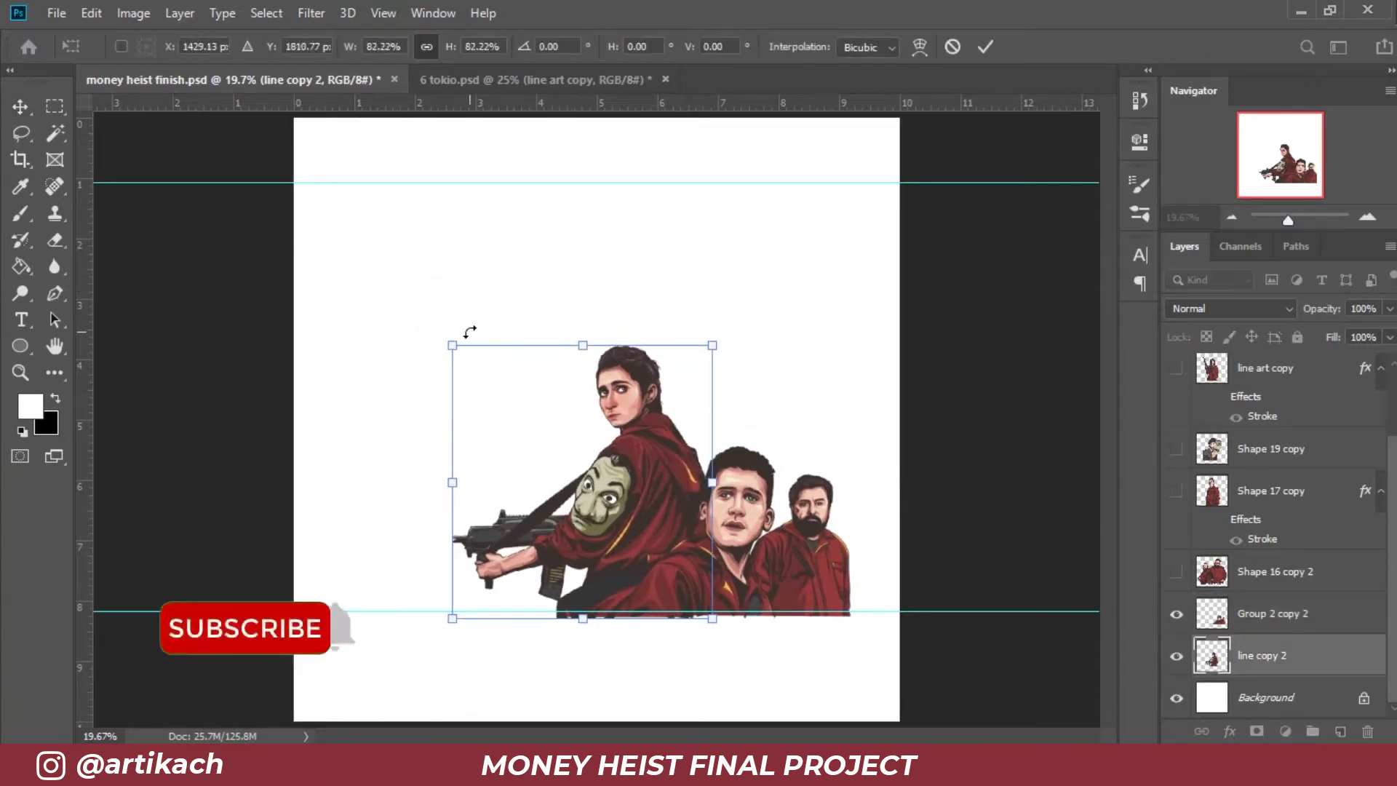
key("Return")
left_click(1177, 571)
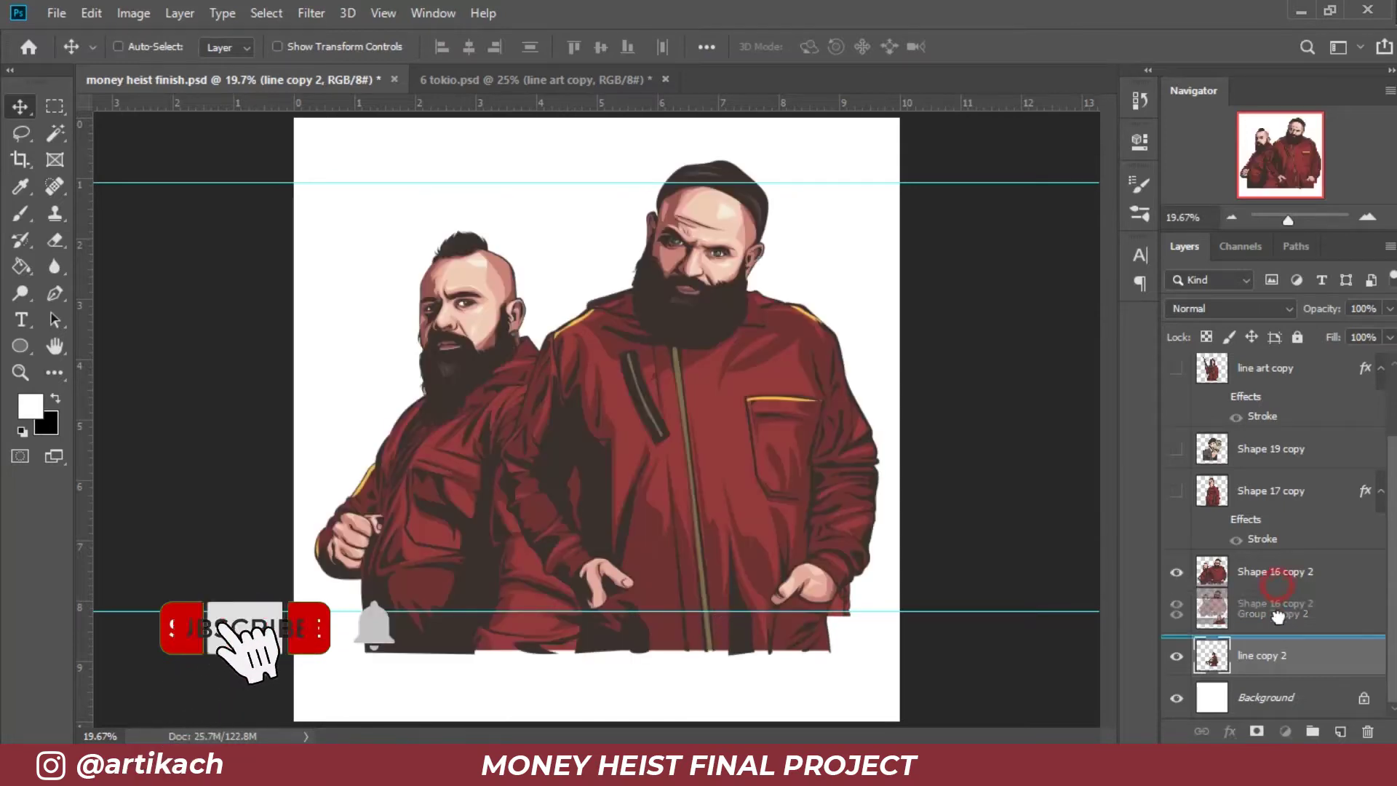
Step: Scale Oslo and Helsinki to about 45% at the group's left, then show Berlin behind all figures
left_click_drag(1273, 572, 1235, 632)
key("ctrl+t")
left_click_drag(861, 172, 543, 448)
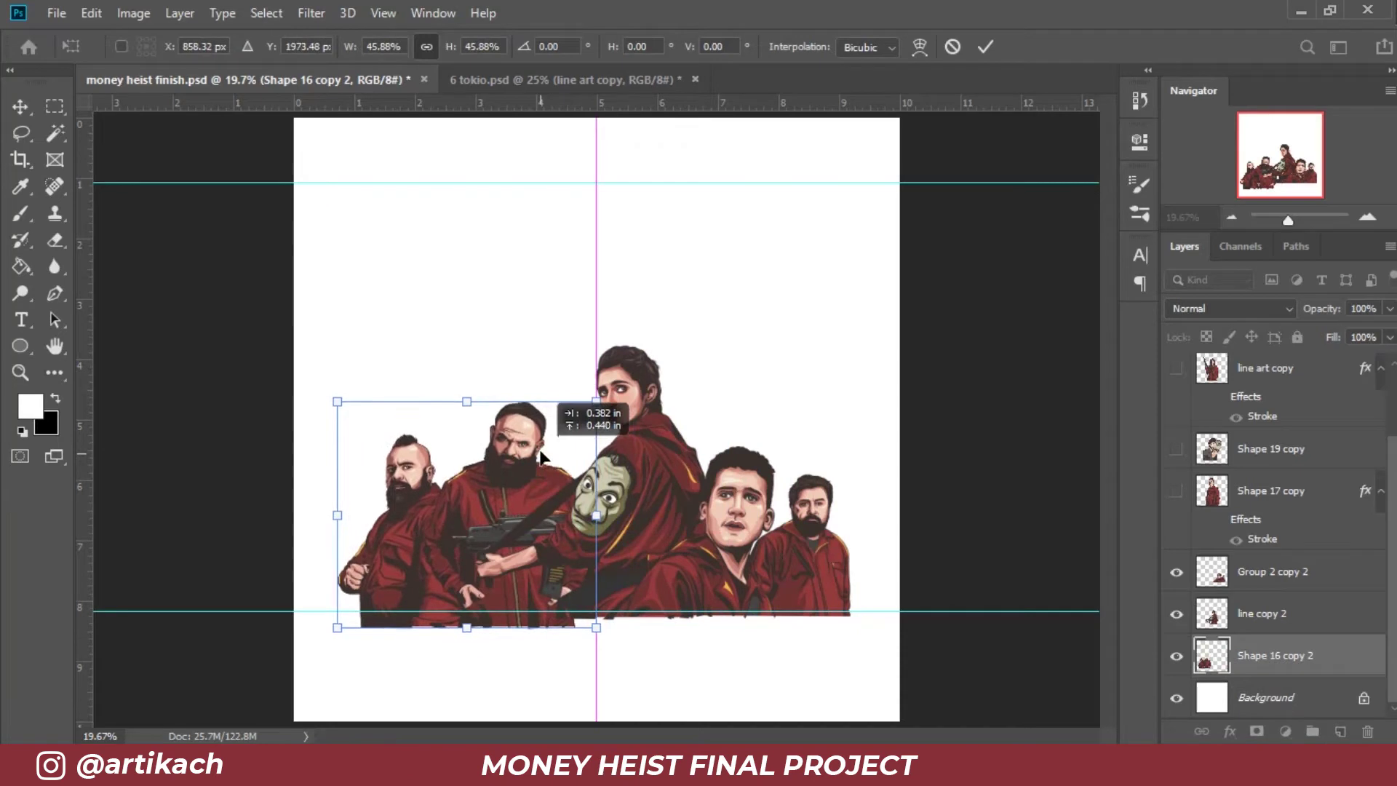
left_click_drag(543, 448, 543, 448)
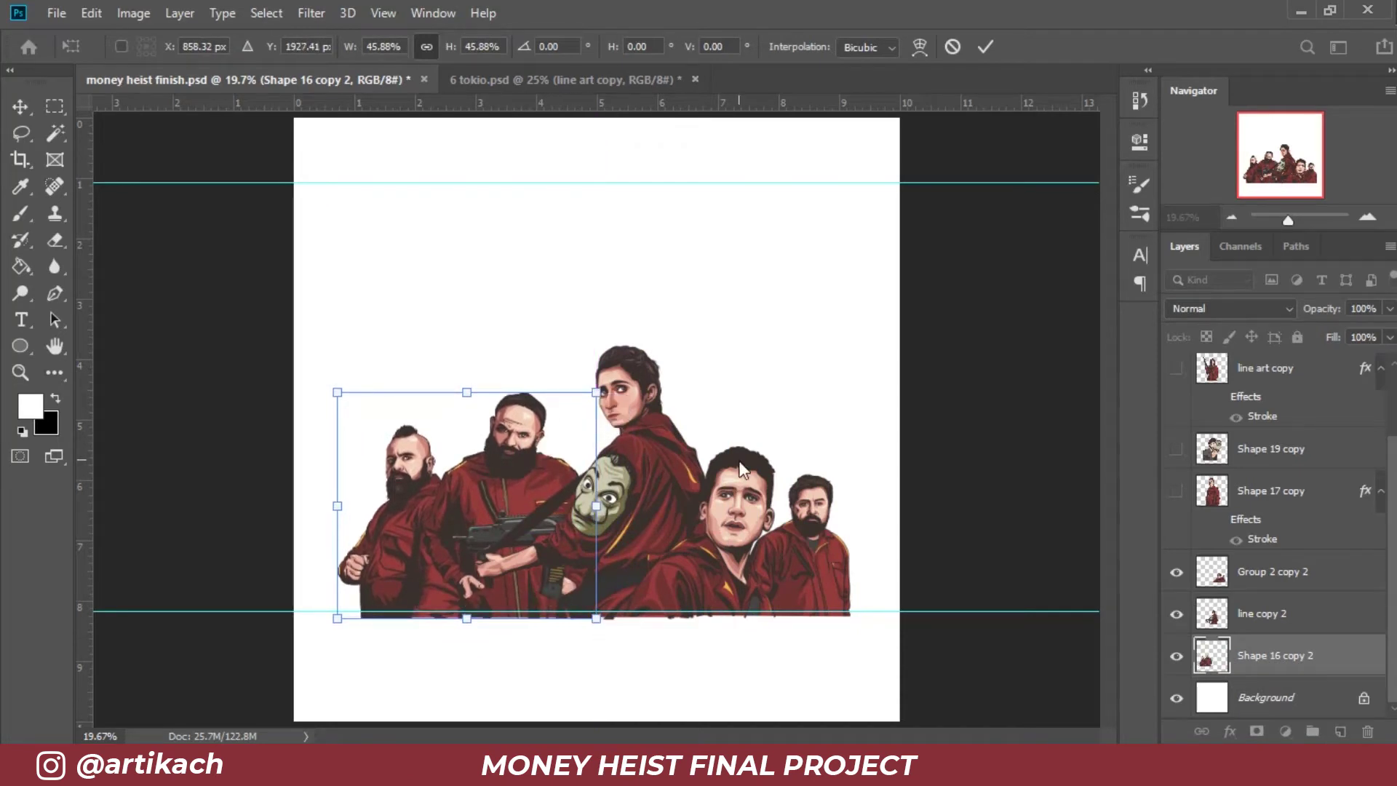
mouse_move(598, 393)
left_mouse_down()
mouse_move(616, 394)
mouse_move(593, 397)
left_mouse_up()
key("Return")
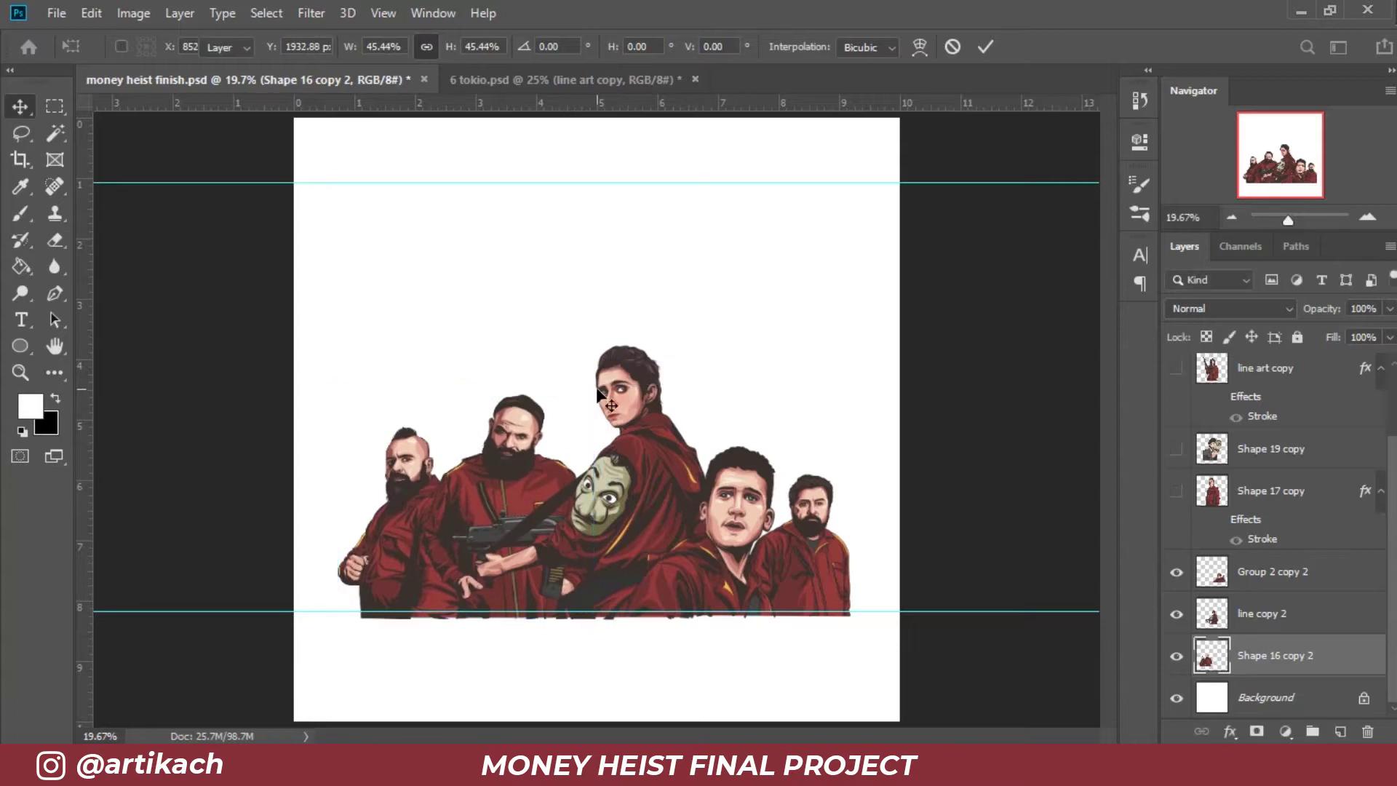
left_click(1177, 491)
left_click_drag(1285, 498, 1285, 677)
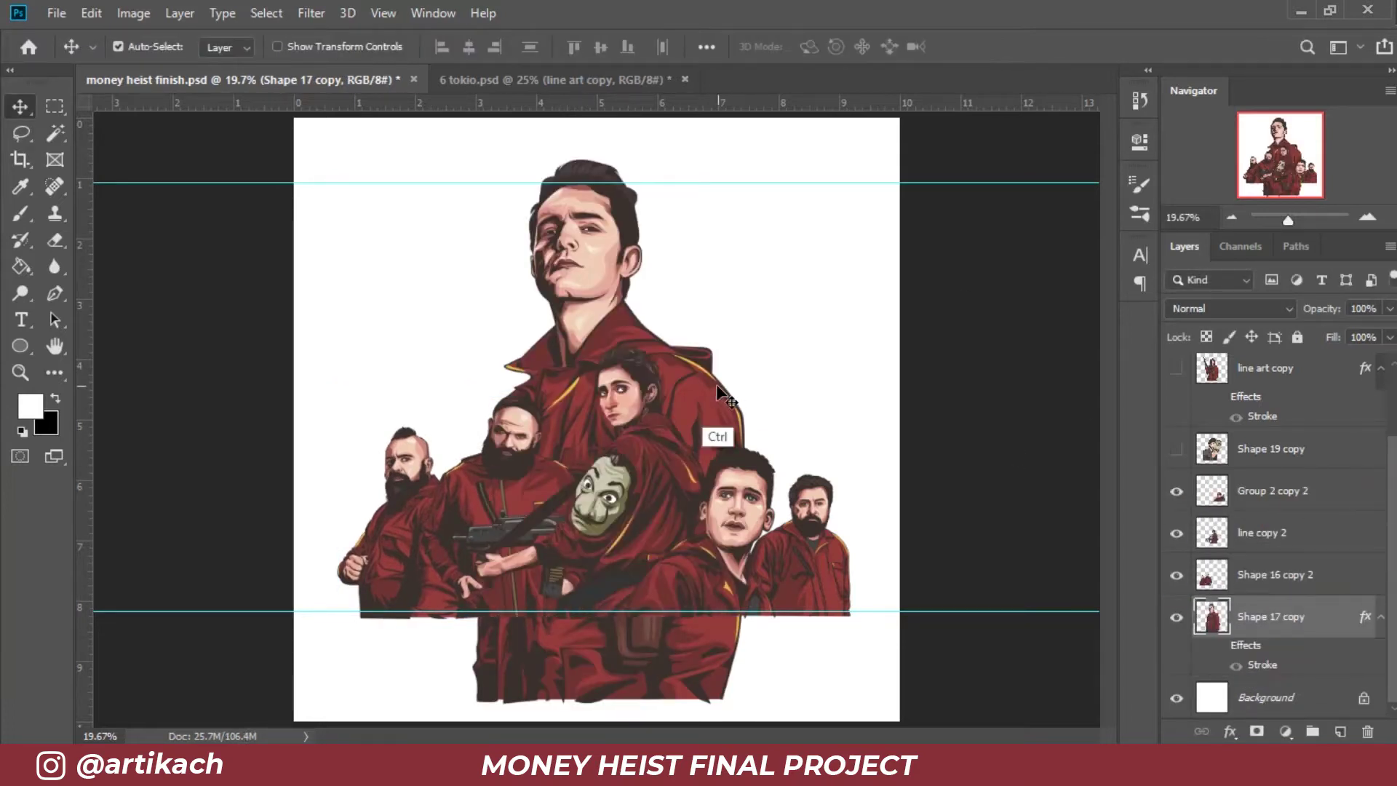
Step: Shrink the tall red-suited man to about 63% and move him up and right
key("ctrl")
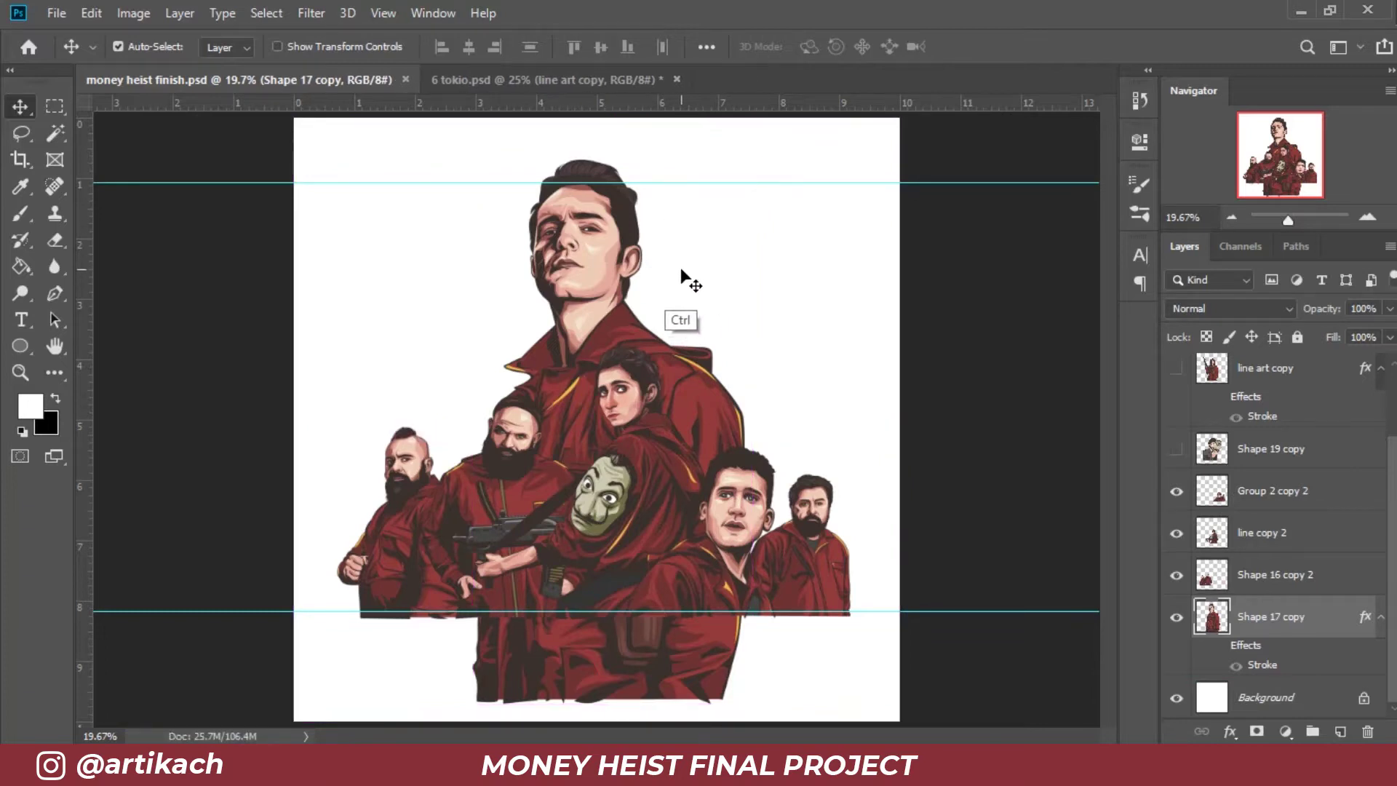
key("ctrl+t")
mouse_move(750, 163)
left_mouse_down()
mouse_move(700, 235)
mouse_move(648, 364)
left_mouse_up()
left_click_drag(575, 467, 725, 328)
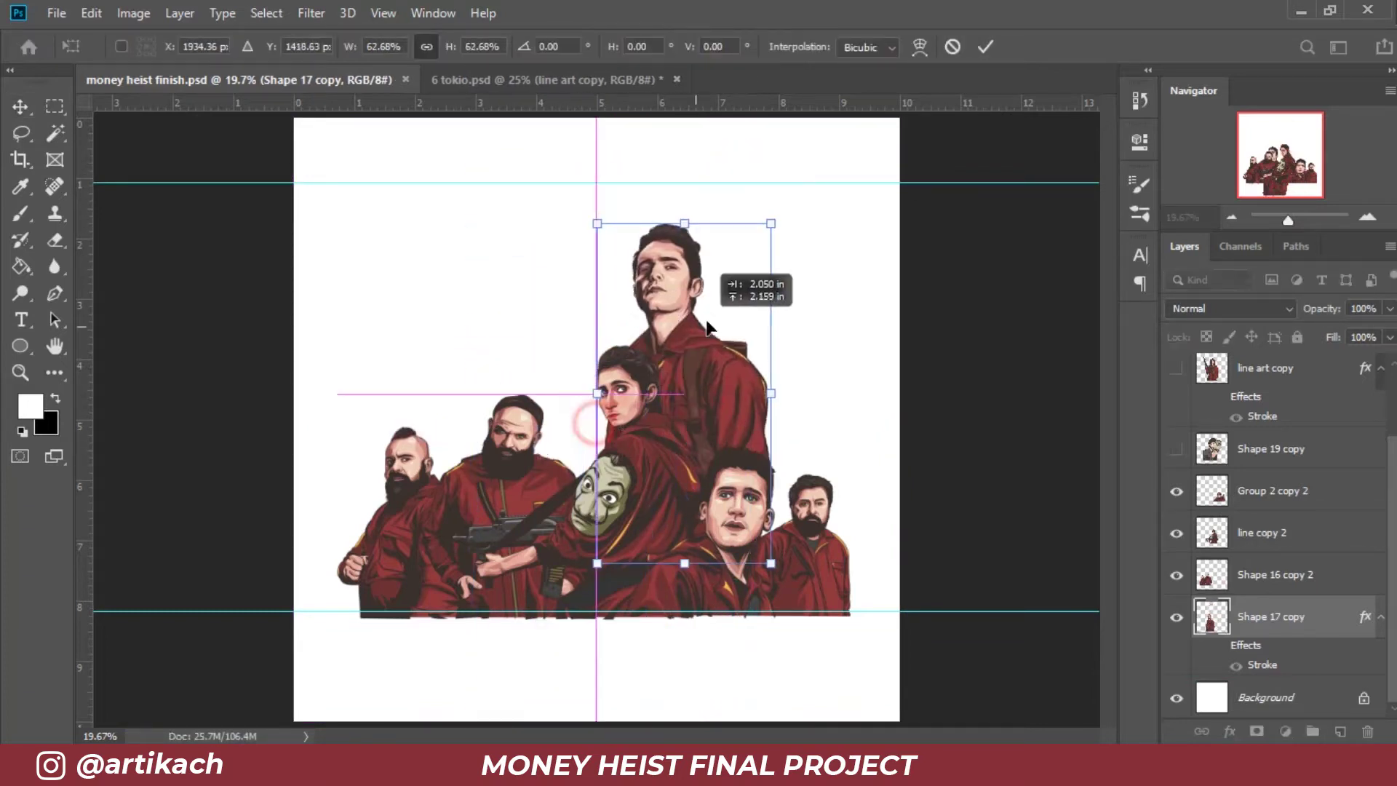
left_click_drag(725, 329, 729, 318)
key("Return")
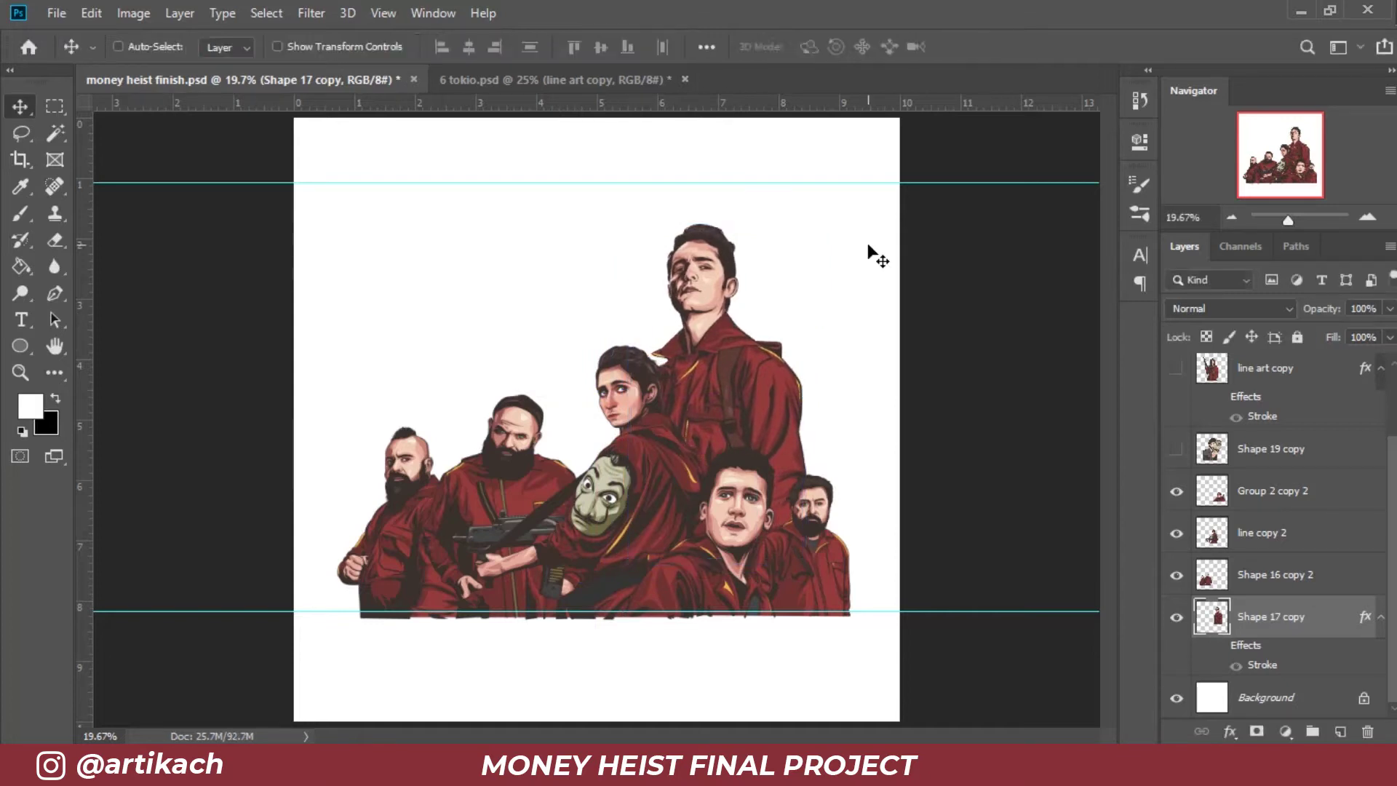
Step: Place the Professor just above Background, scaled to about 67%, shifted up and right
left_click_drag(1197, 471, 1272, 637)
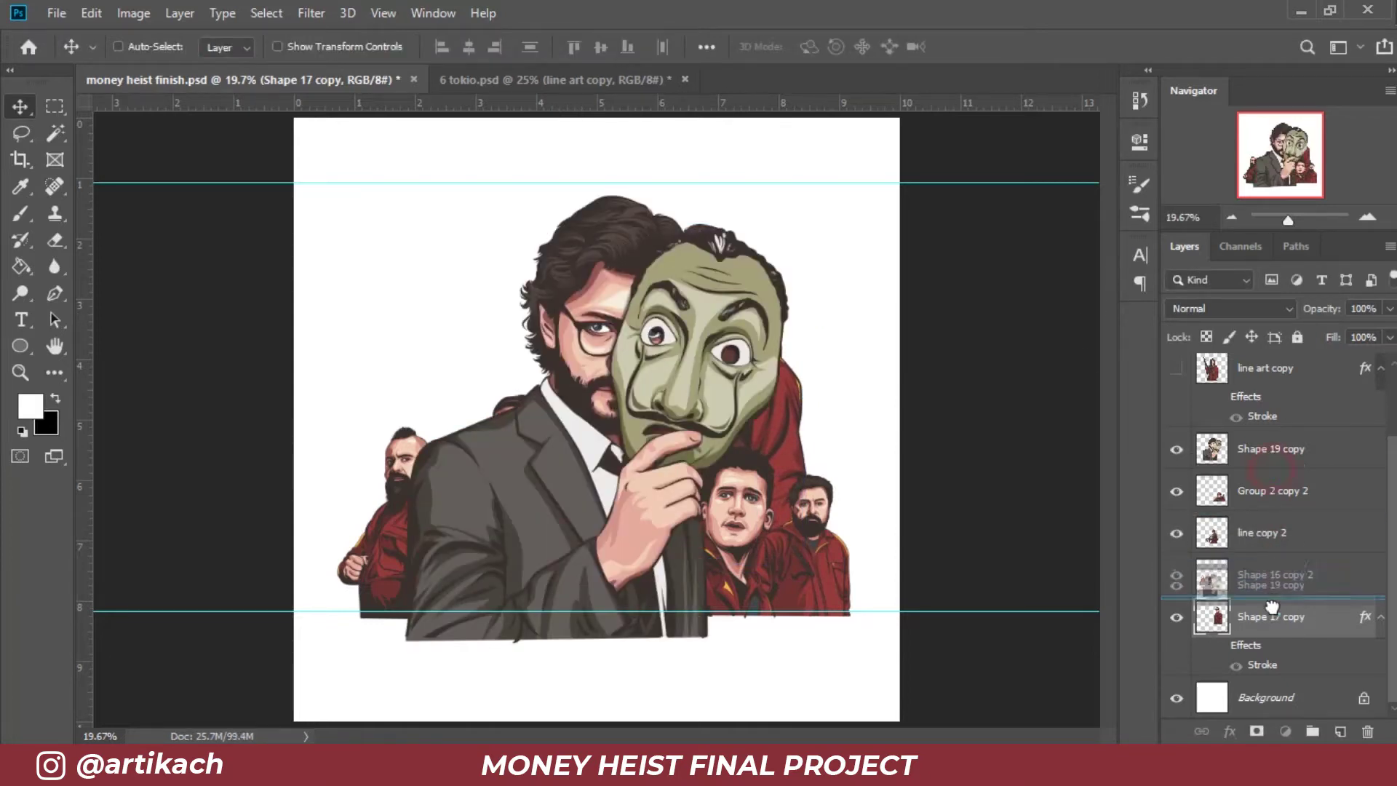
key("ctrl+t")
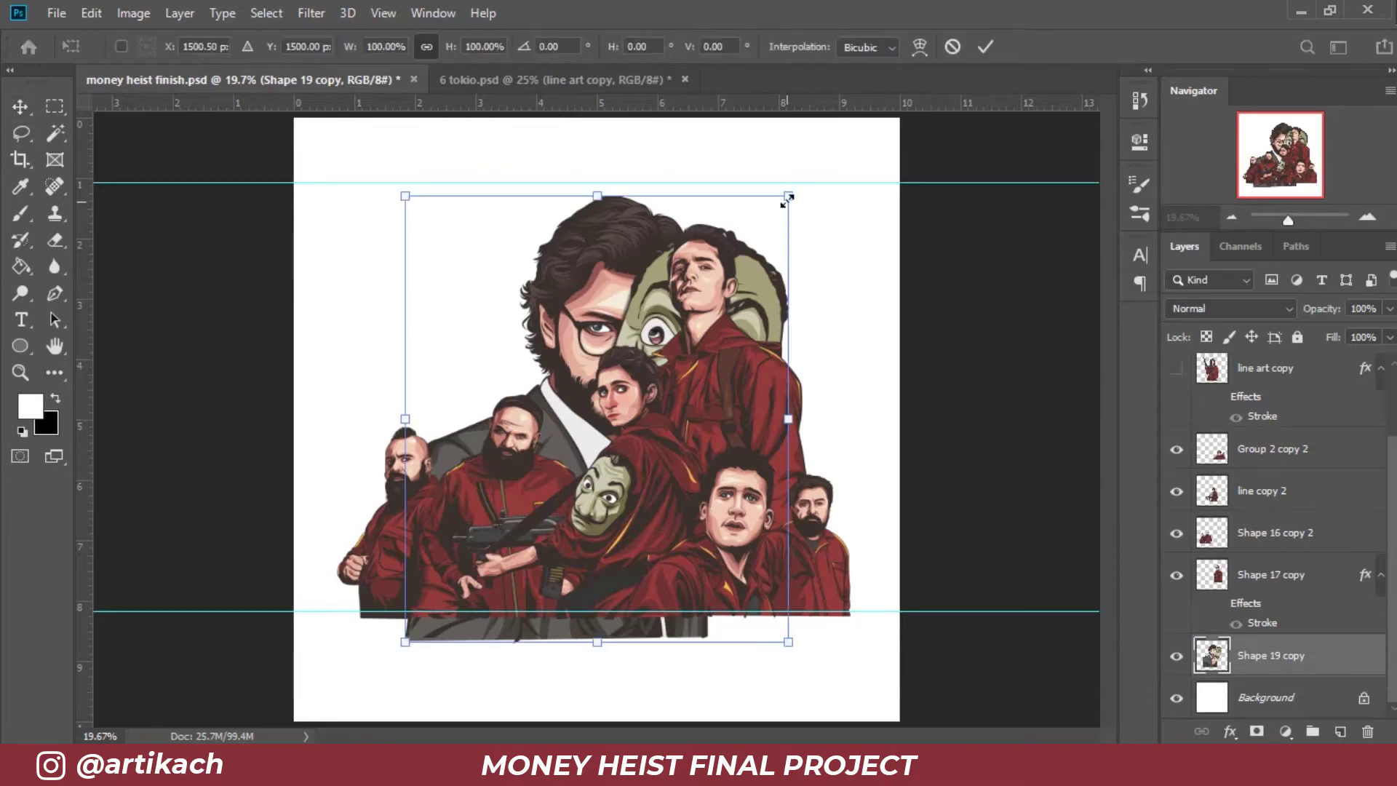
left_click_drag(786, 193, 711, 240)
left_click_drag(675, 316, 691, 274)
left_click_drag(736, 527, 675, 438)
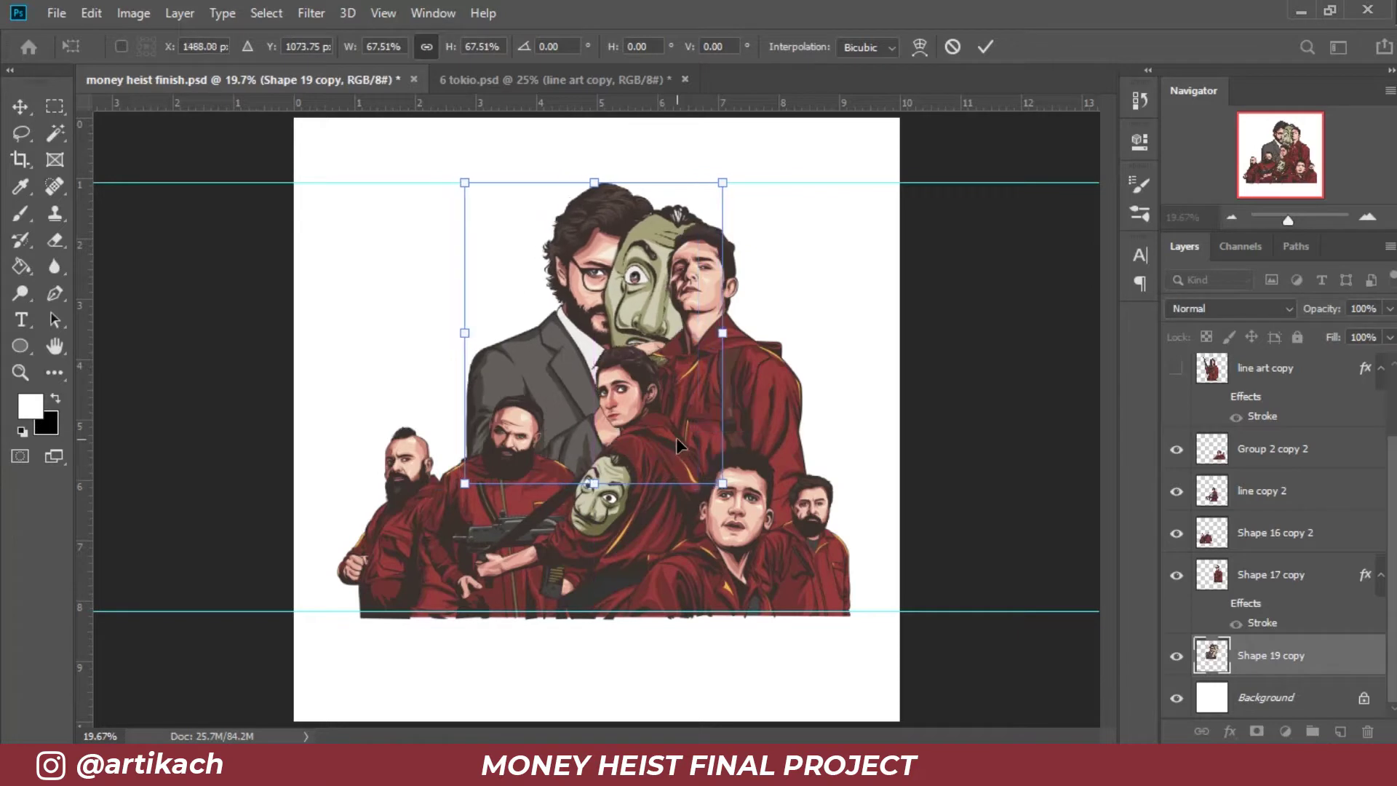
key("Return")
Step: Nudge the red-suited man slightly further right
left_click(1270, 574)
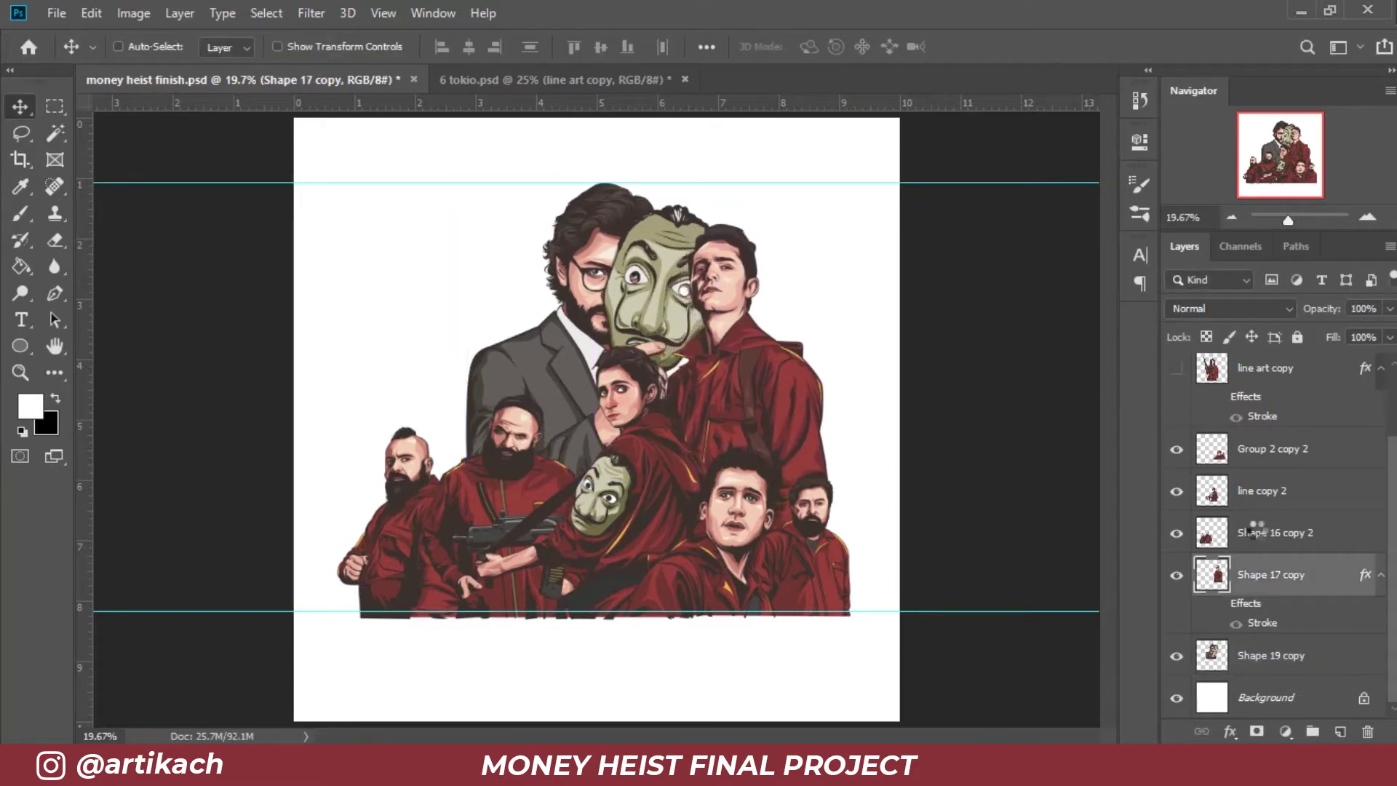
left_click_drag(742, 412, 759, 413)
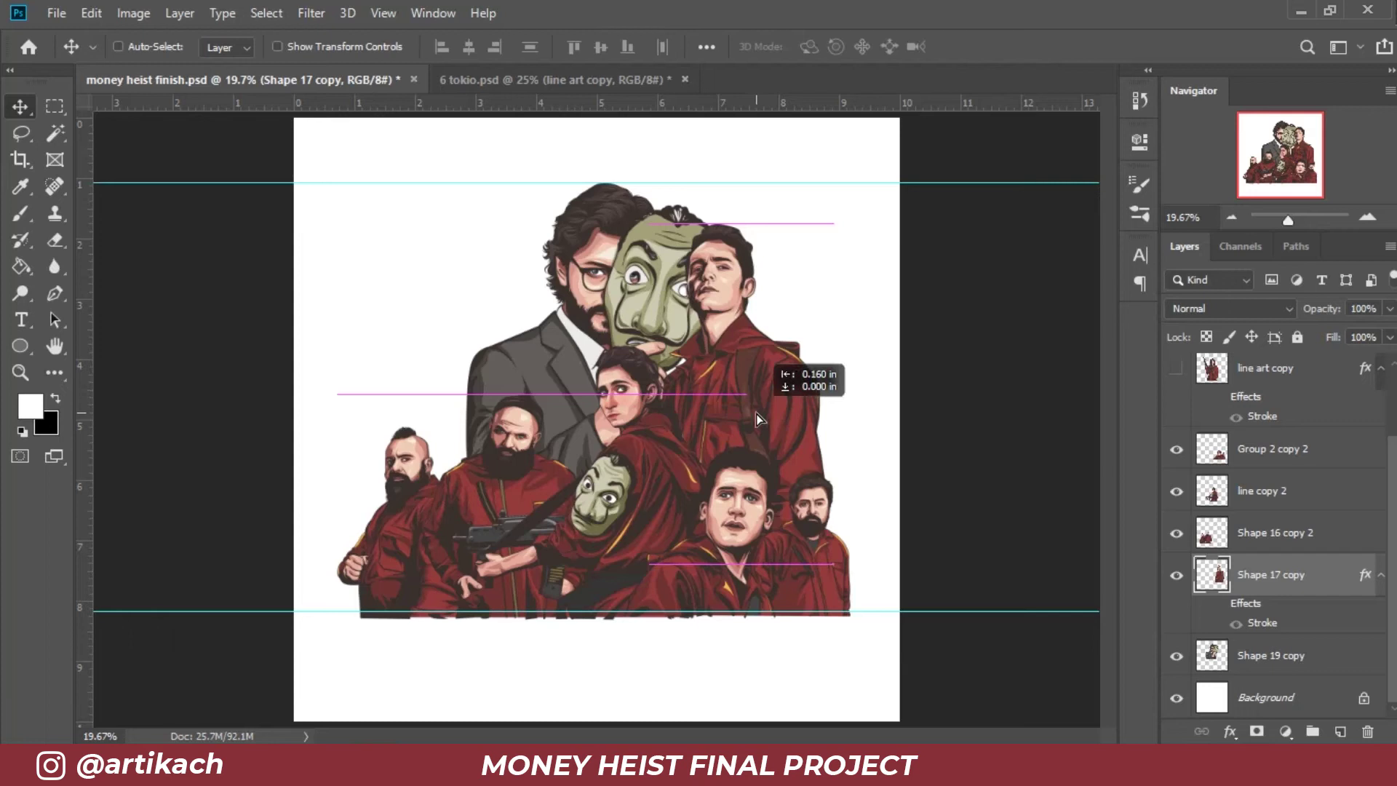
left_click_drag(757, 414, 753, 420)
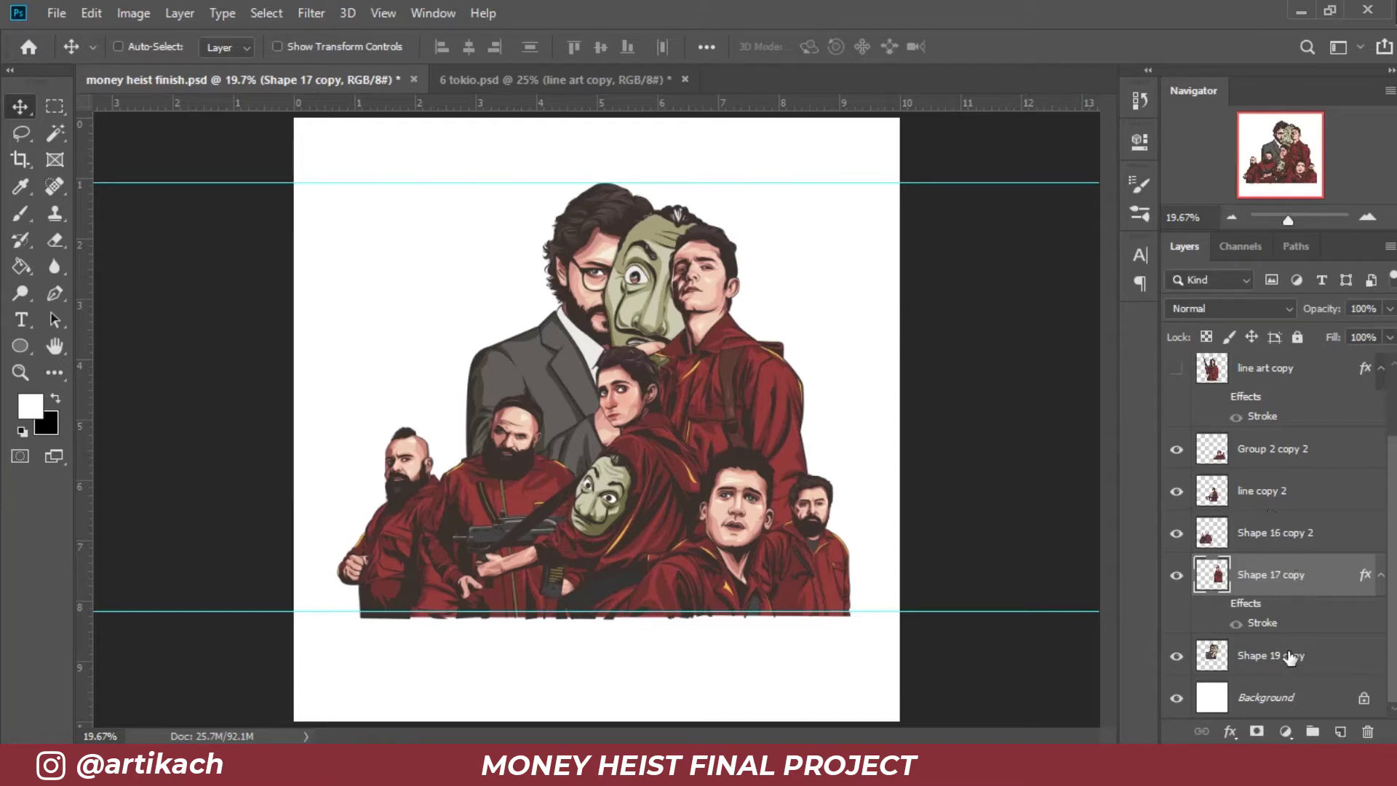
Step: Show the rifle-holding woman's line art copy layer lower in the stack and scale her to about 69% at the upper left
left_click(1176, 368)
left_click_drag(1277, 371, 1277, 640)
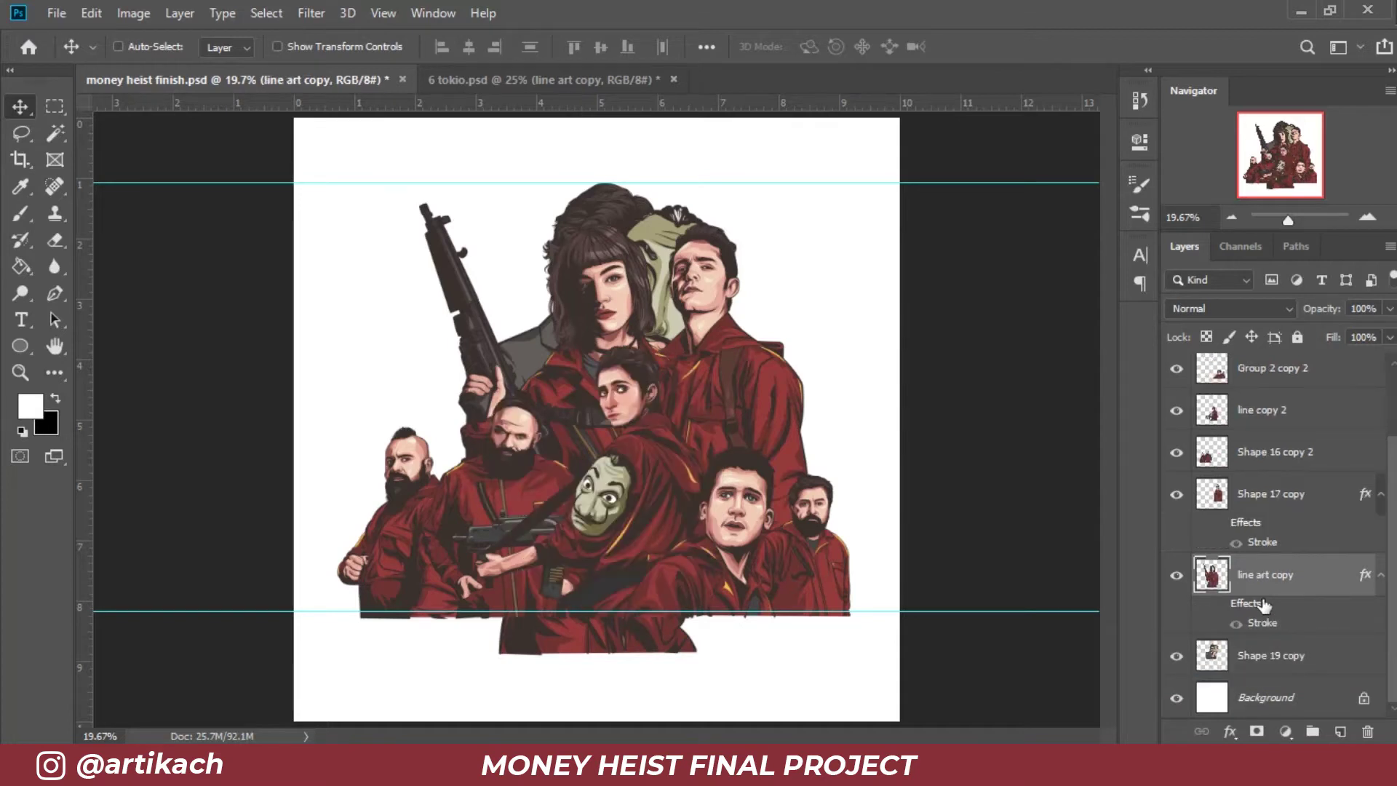
key("ctrl+t")
left_click_drag(727, 654, 698, 611)
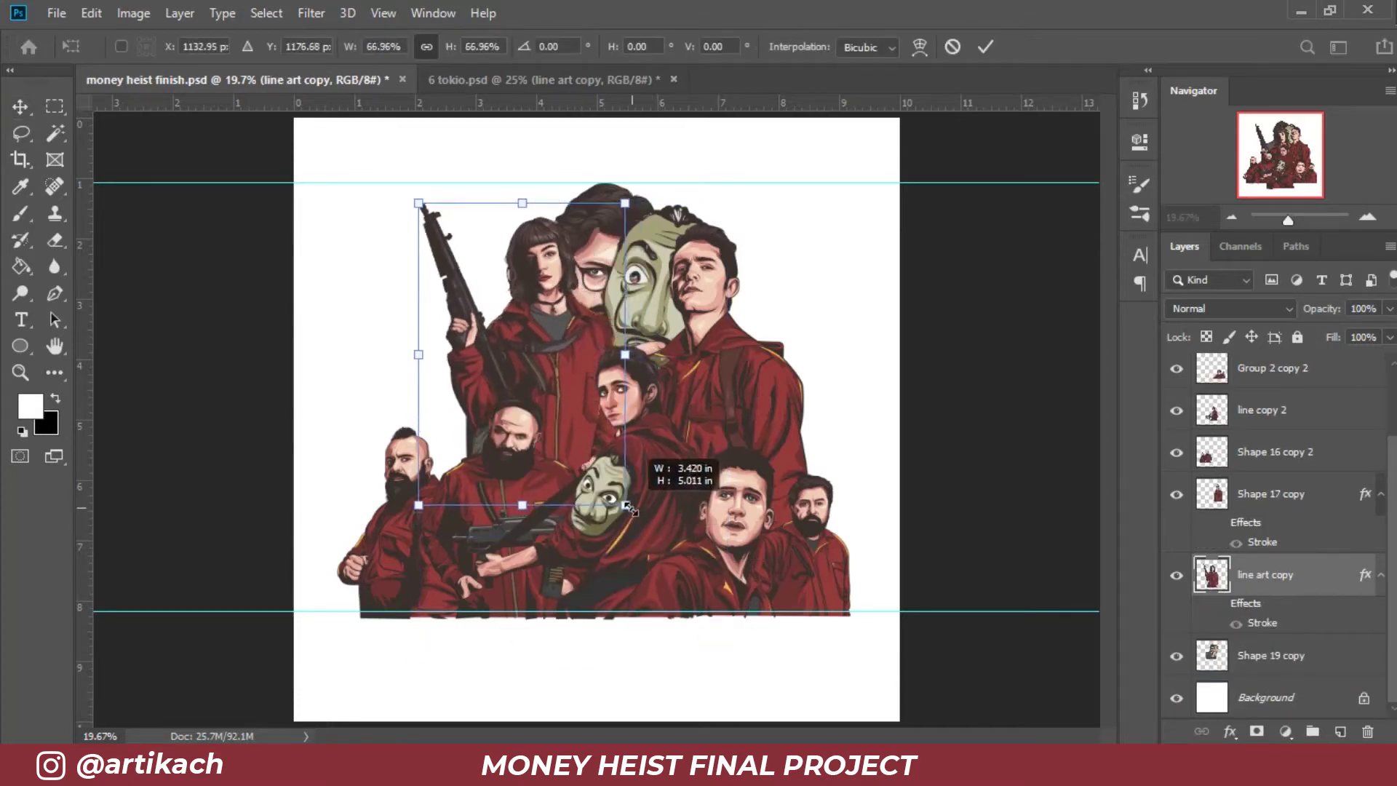
left_click_drag(698, 615, 645, 533)
left_click_drag(589, 436, 539, 467)
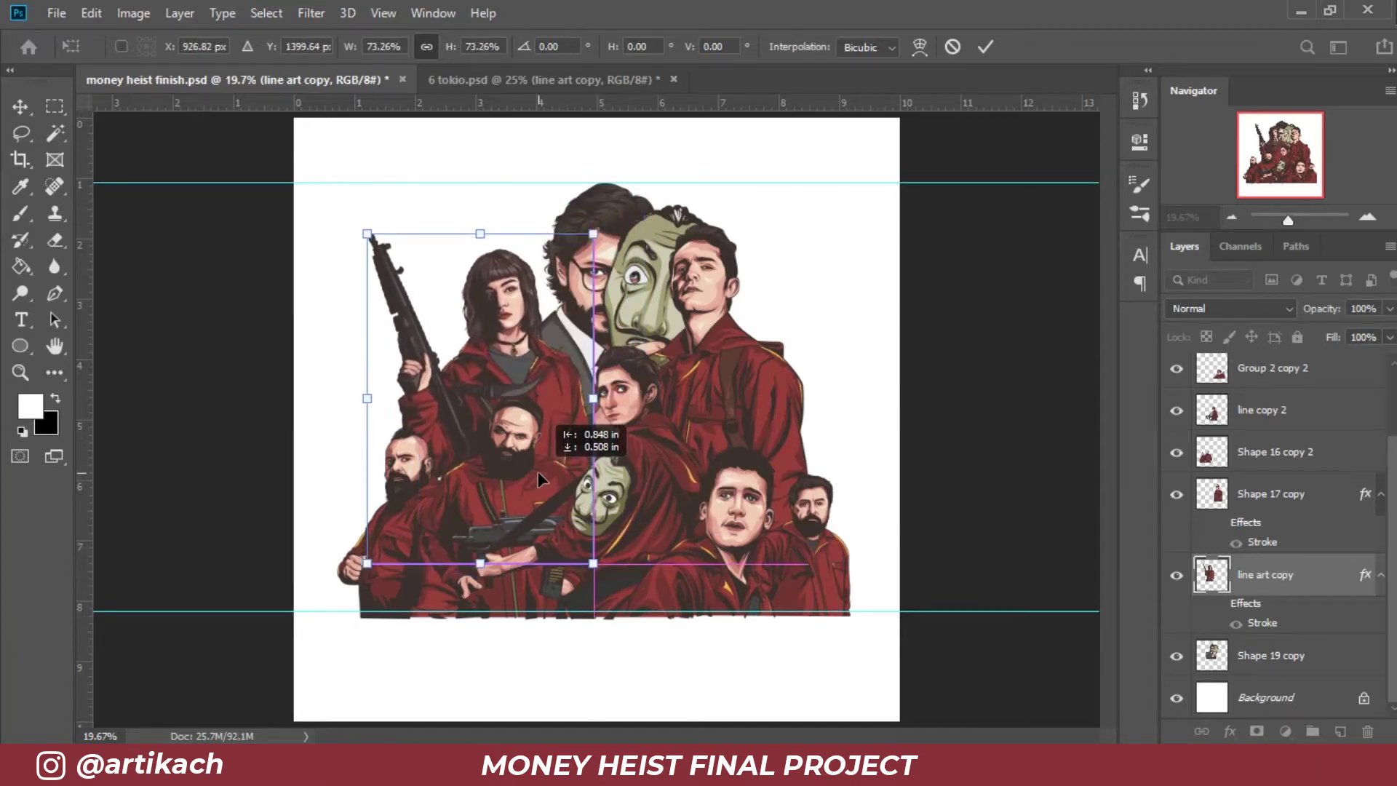
left_click_drag(594, 233, 602, 215)
left_click_drag(546, 305, 535, 334)
left_click_drag(595, 591, 563, 557)
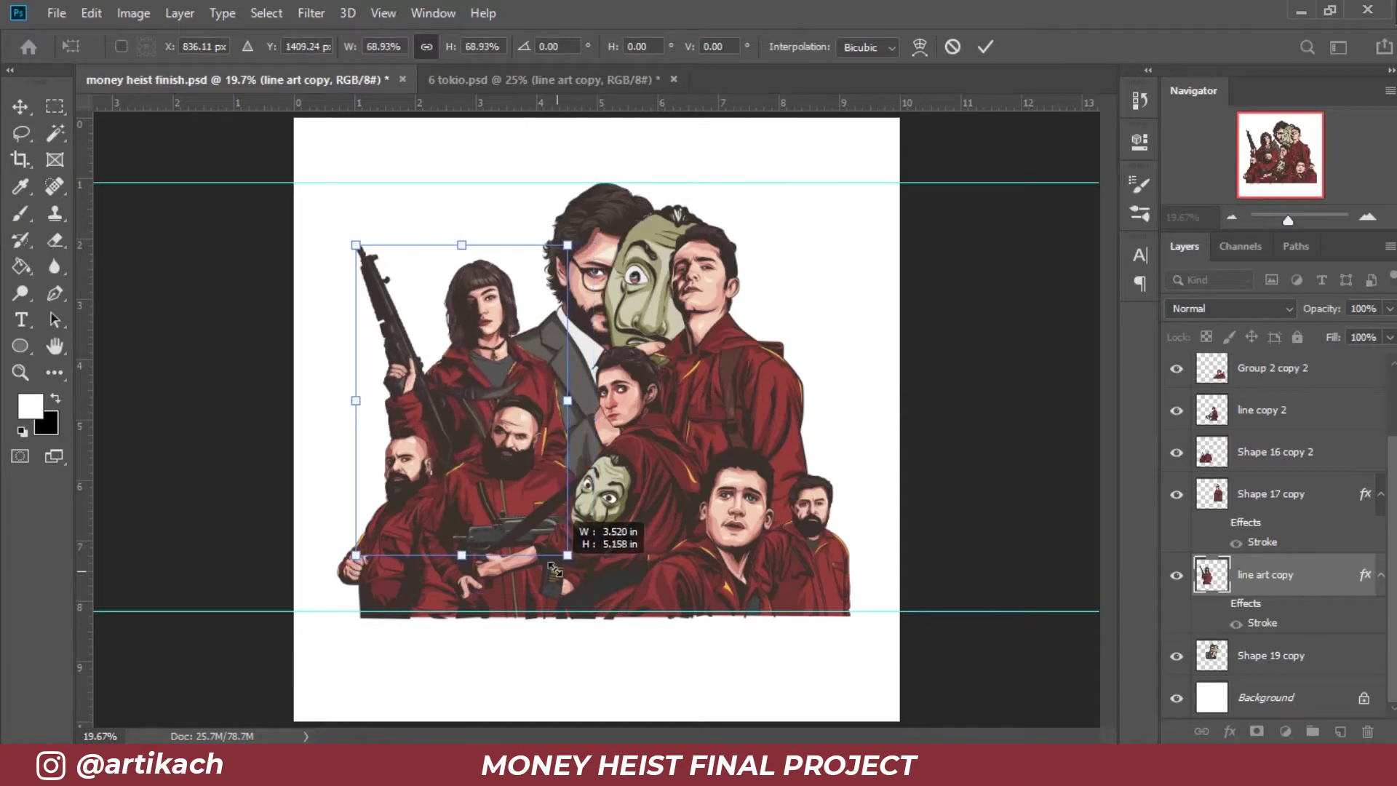
key("Return")
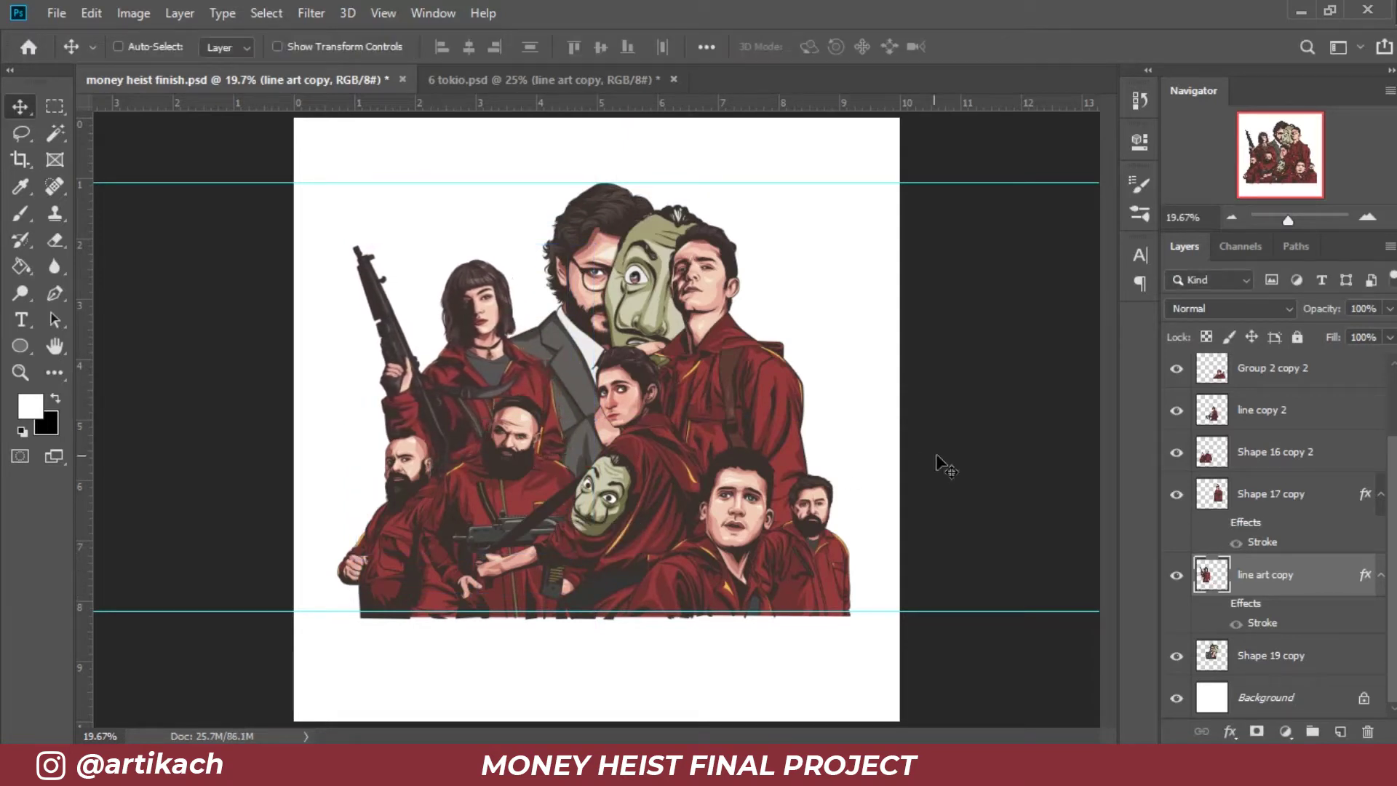
Step: Shift the red-suited man and the Professor right and down
left_click(1274, 521)
left_click_drag(673, 339, 713, 365)
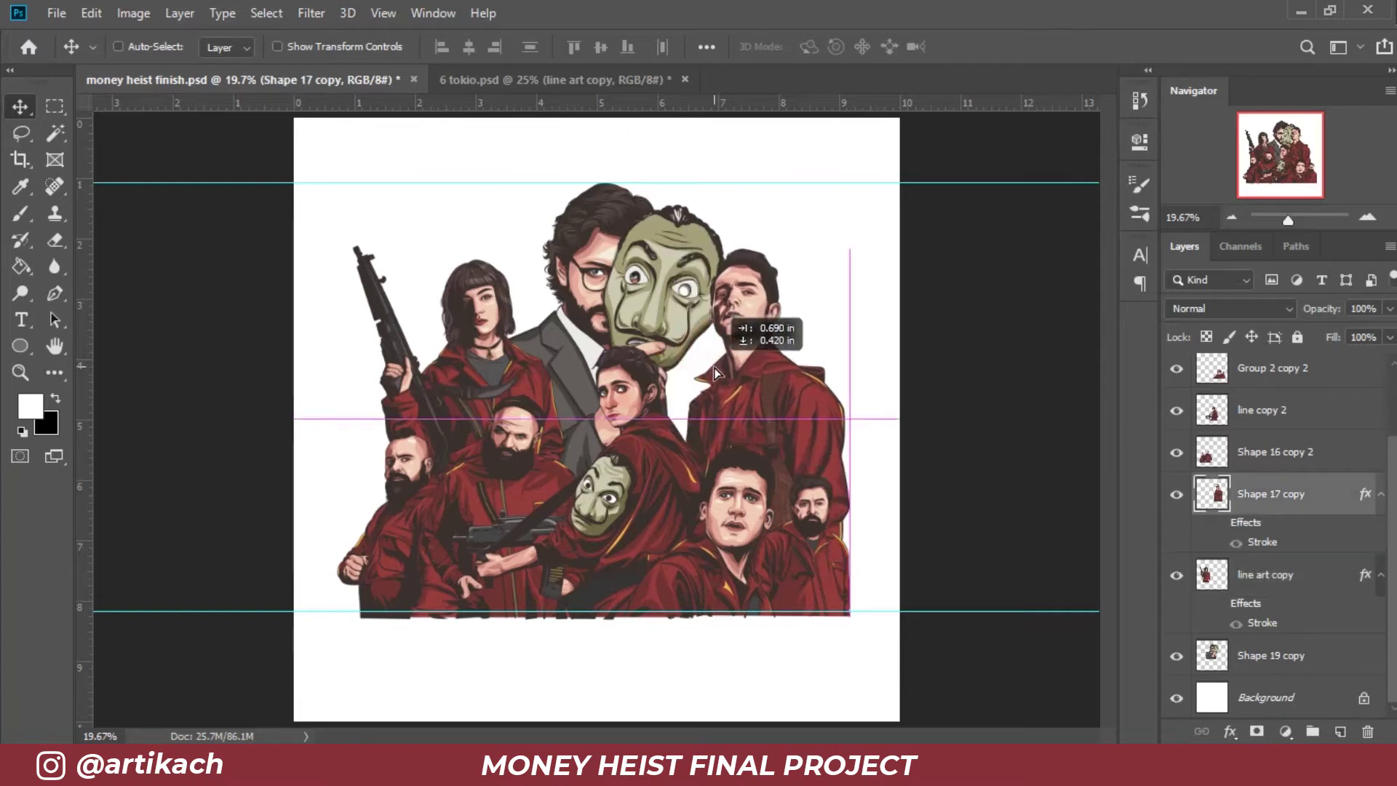
left_click(1281, 580)
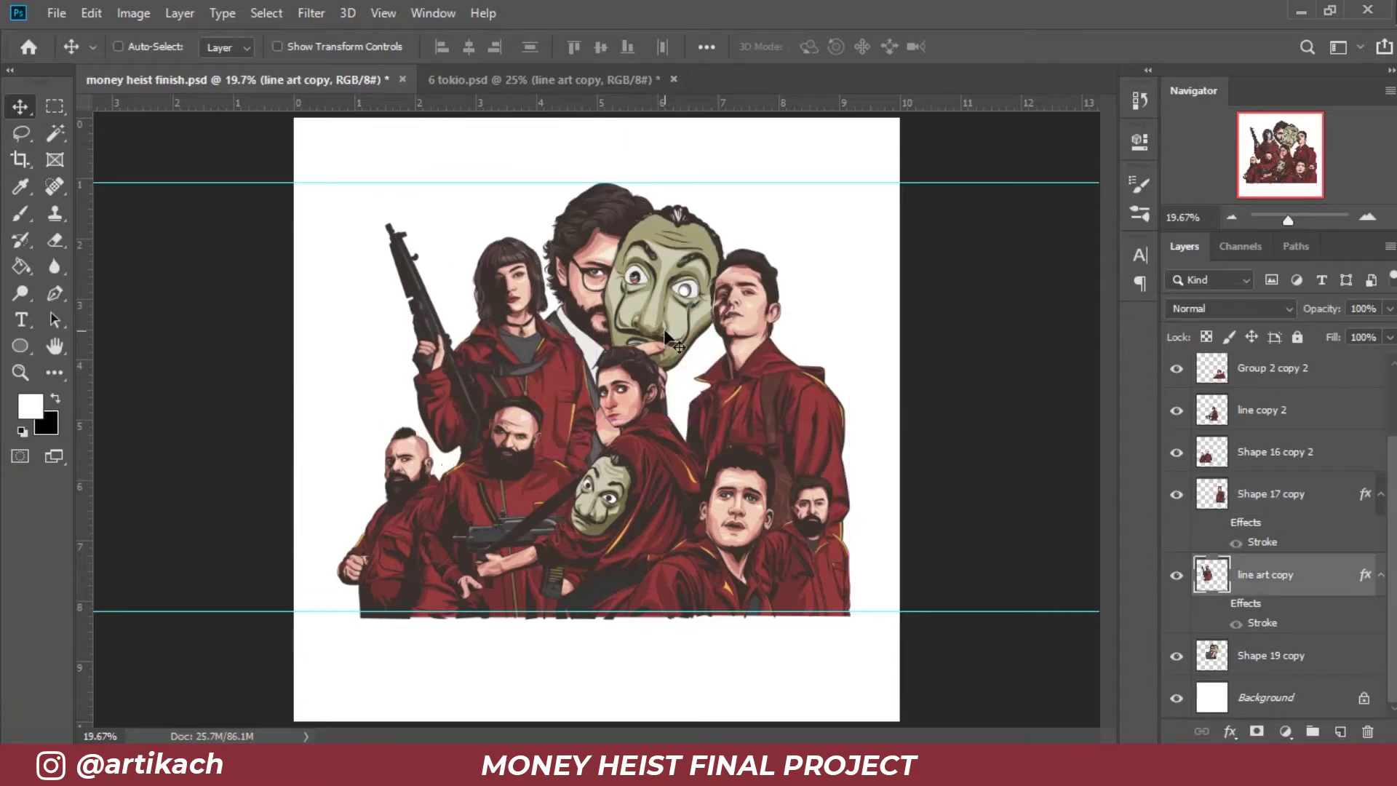
left_click(1310, 655)
left_click_drag(656, 331, 684, 342)
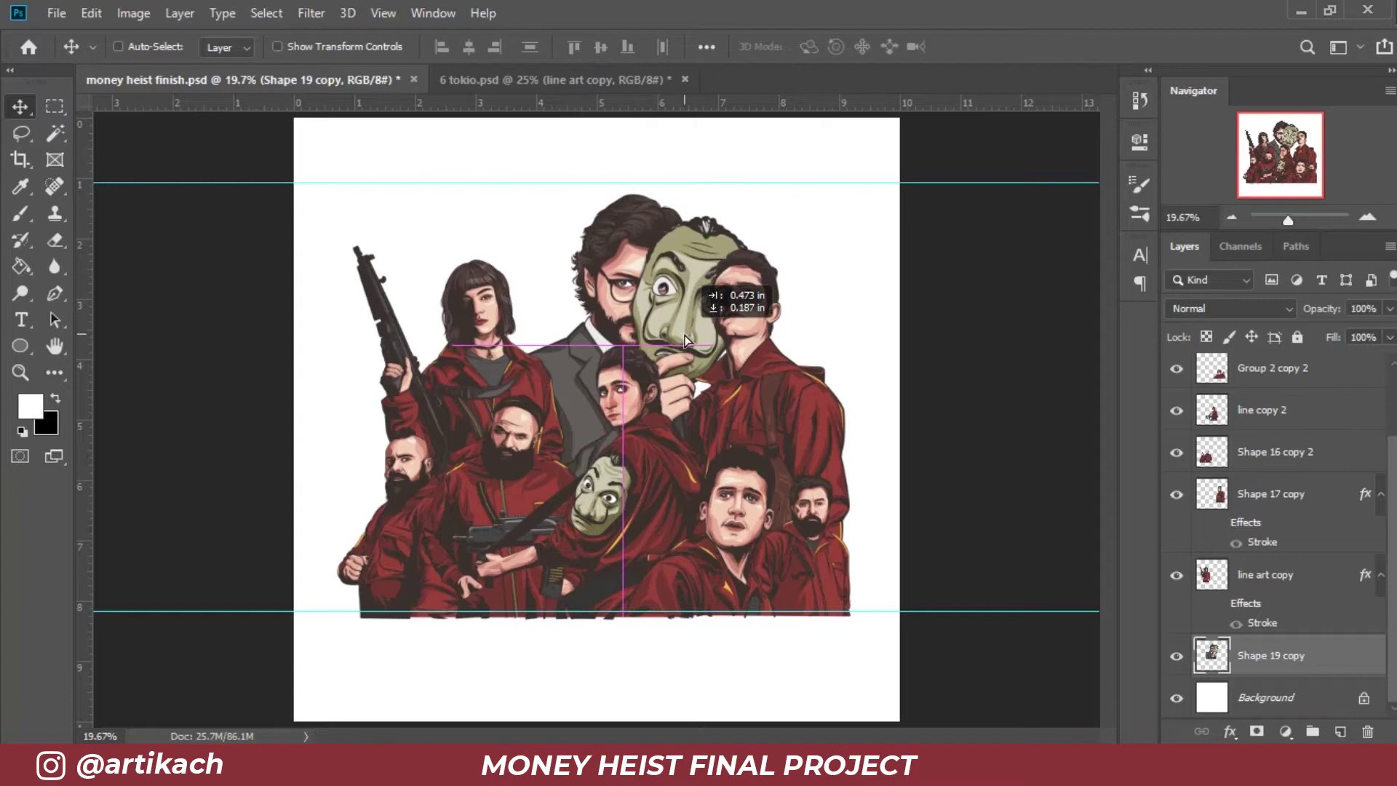
key("shift+Right")
key("shift+Right")
key("shift+Right")
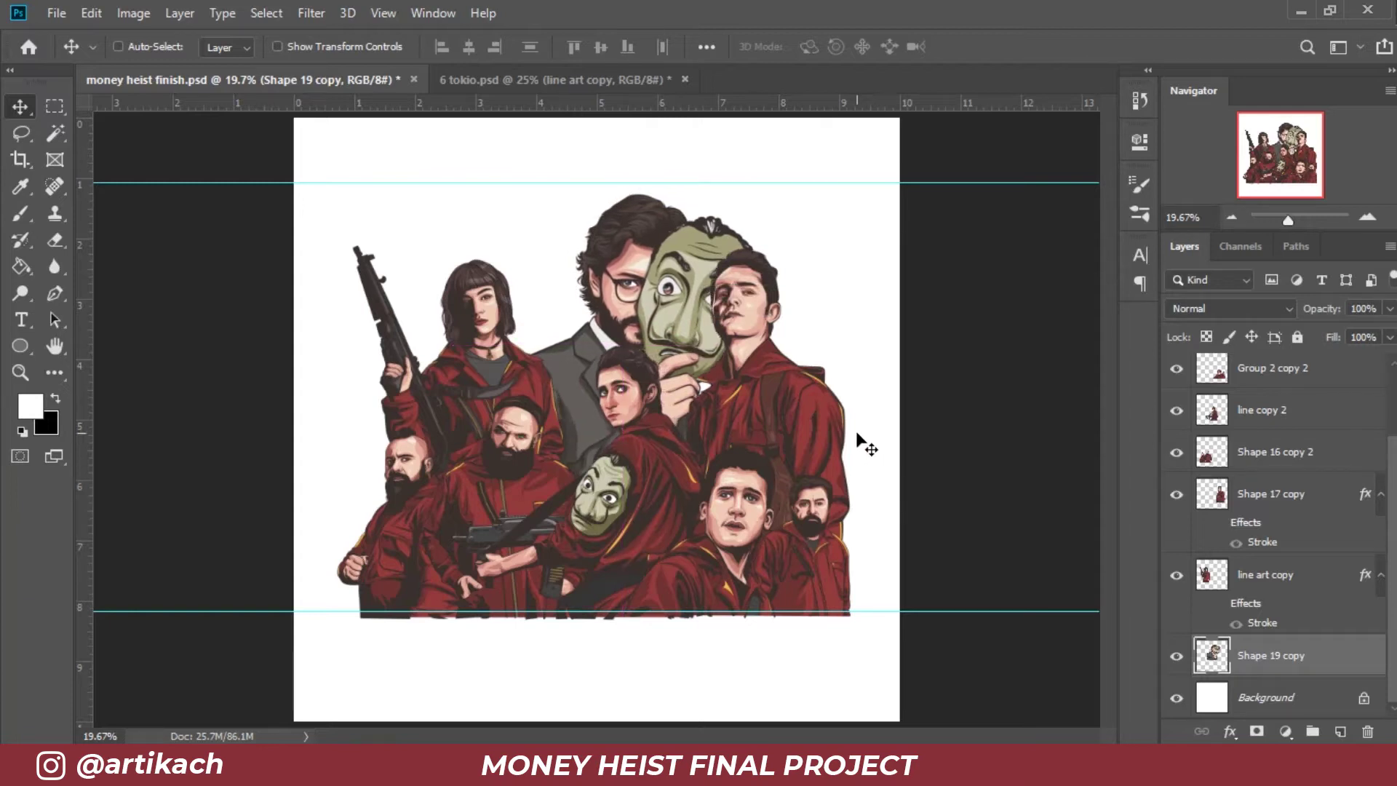
Step: Enlarge the Professor to about 120%, reposition him, and raise the top guide slightly
key("ctrl+t")
left_click_drag(758, 194, 809, 134)
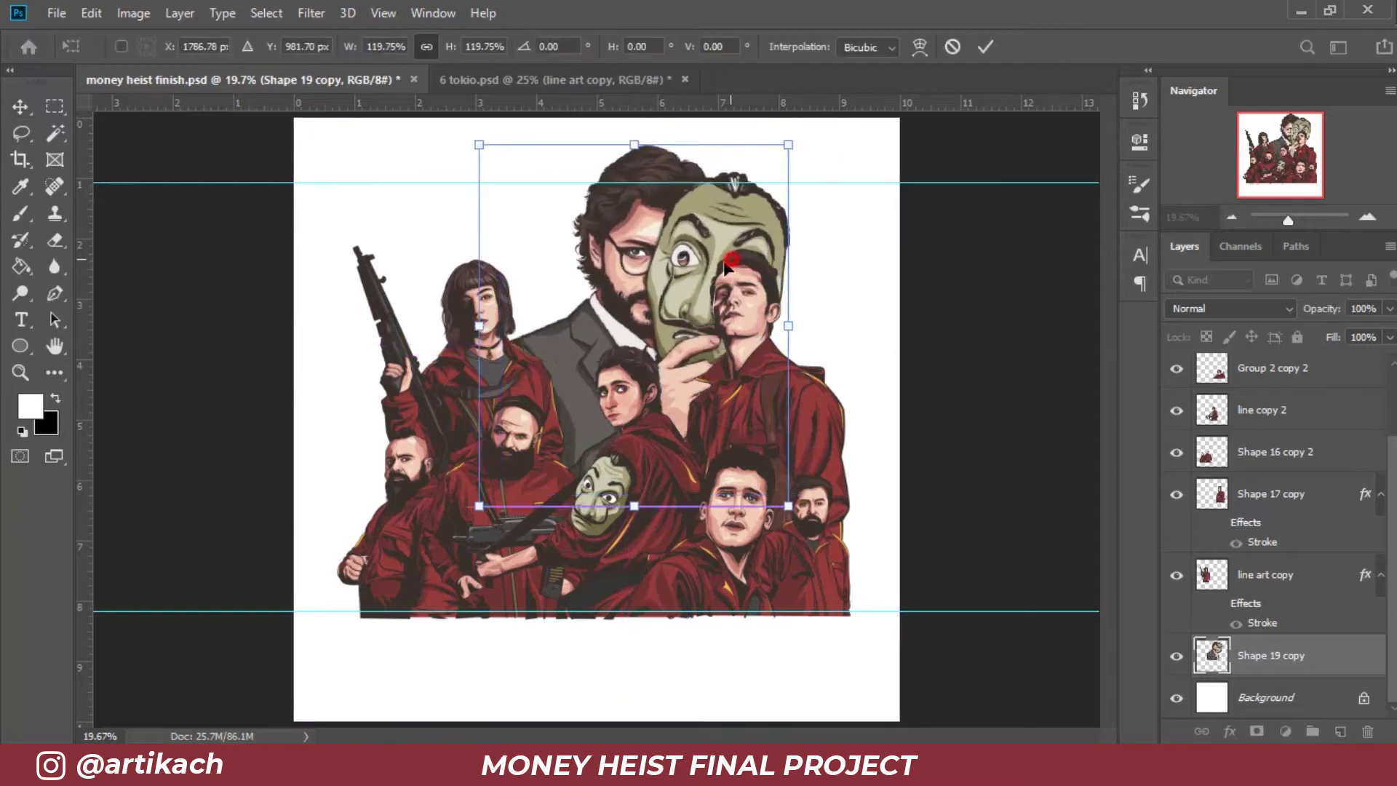
mouse_move(752, 242)
left_mouse_down()
mouse_move(704, 290)
mouse_move(693, 280)
left_mouse_up()
key("Return")
left_click_drag(608, 182, 611, 165)
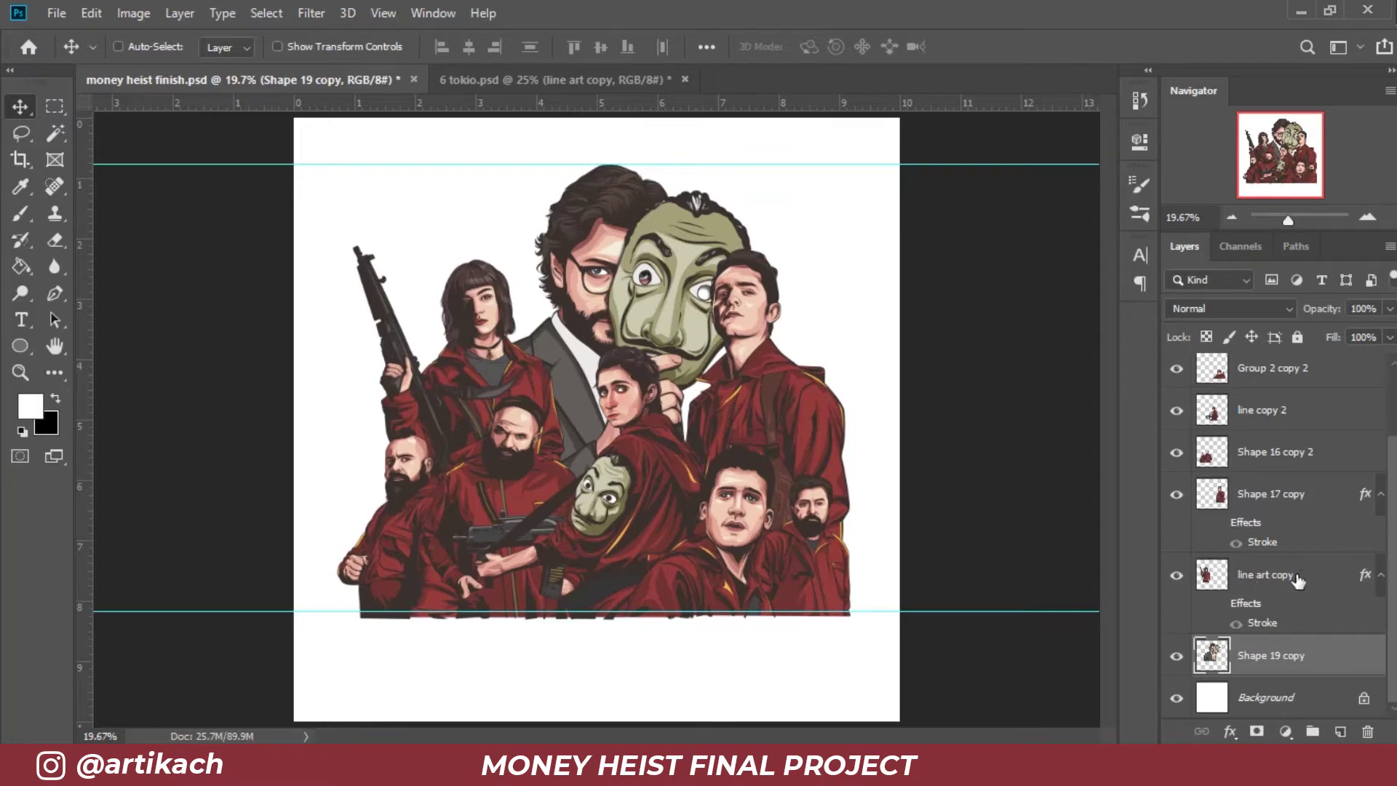
Step: Try alternate placements for the red-suited man and the woman's layer order, keeping the man at right
left_click(1274, 495)
mouse_move(742, 361)
left_mouse_down()
mouse_move(510, 351)
mouse_move(763, 403)
left_mouse_up()
left_click(1270, 575)
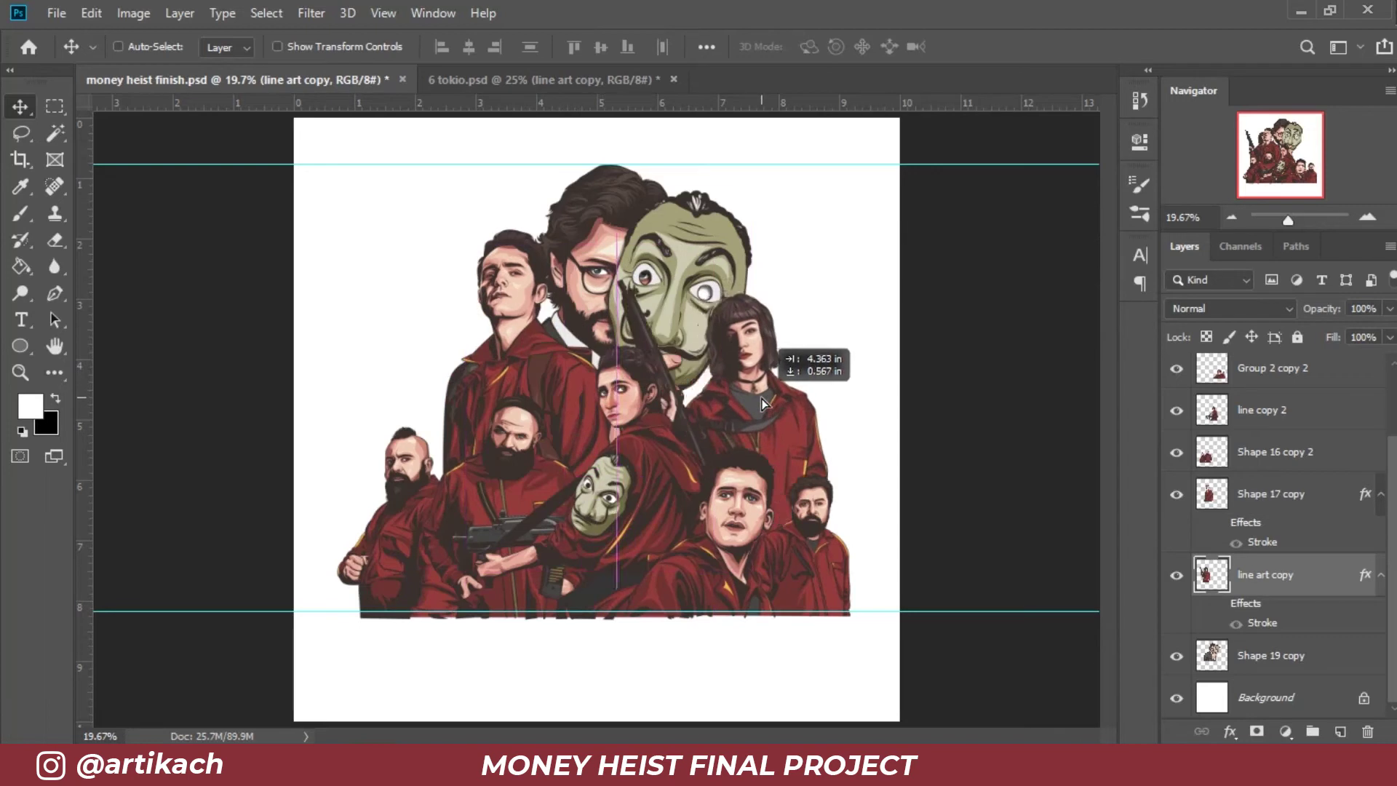
left_click_drag(762, 402, 757, 361)
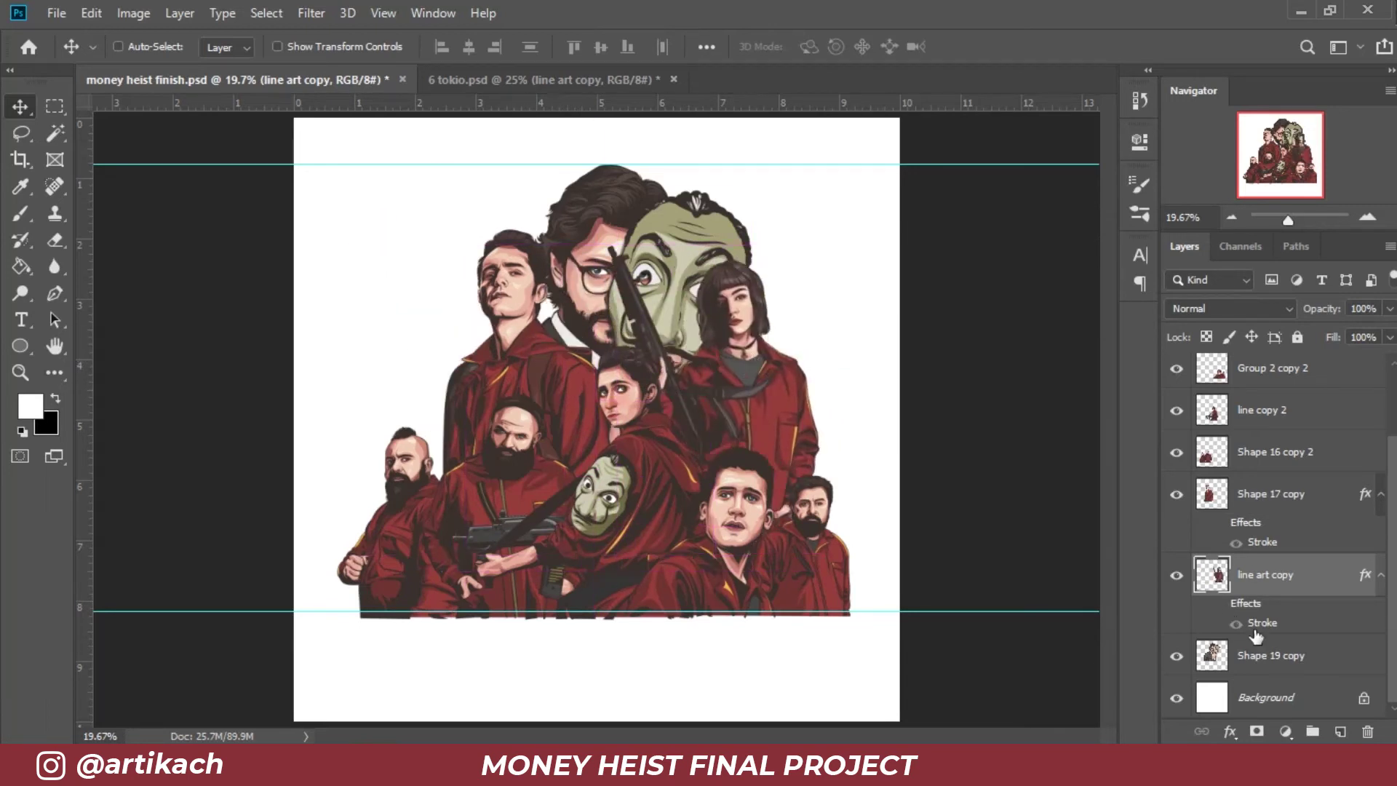
left_click_drag(1257, 637, 1280, 662)
left_click_drag(1281, 615, 1281, 575)
left_click_drag(530, 341, 753, 359)
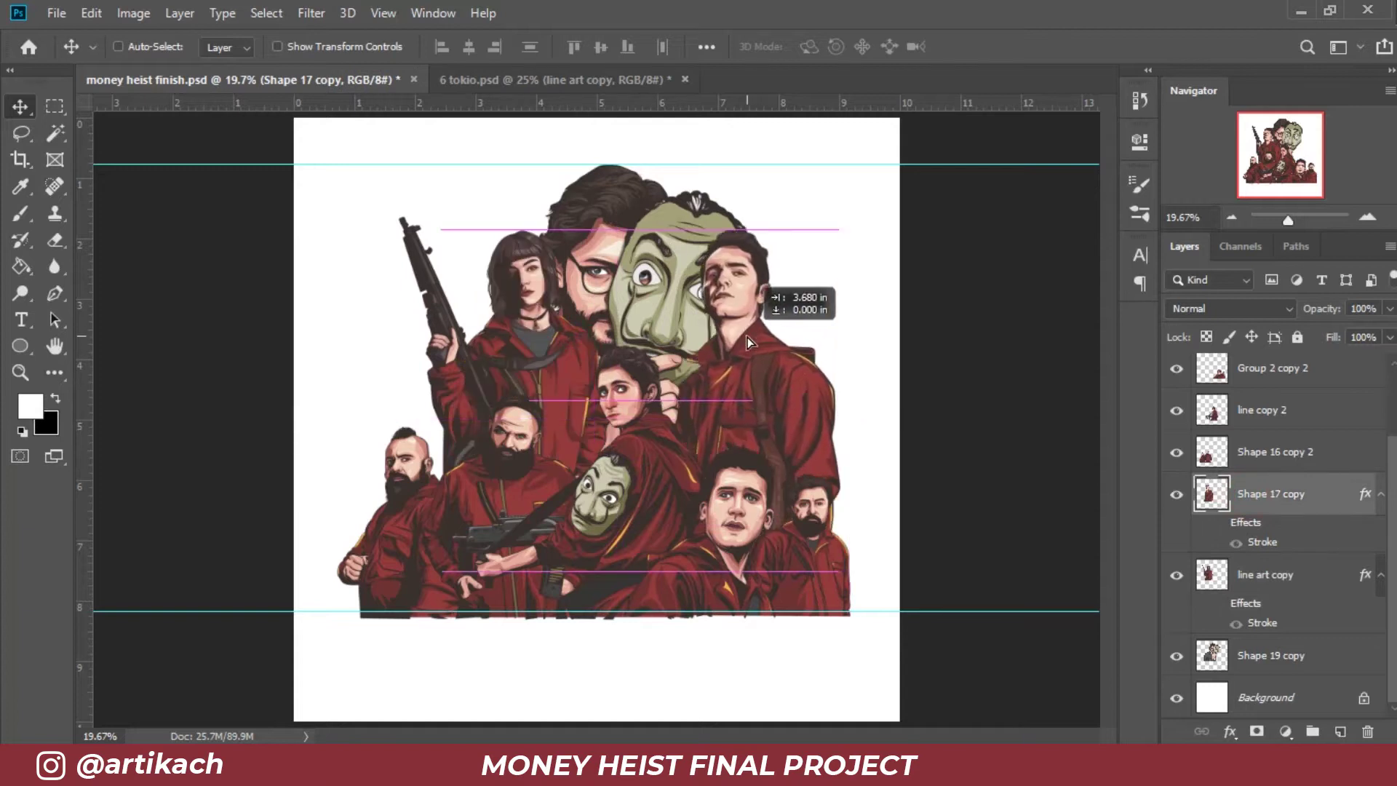
left_click_drag(753, 360, 746, 308)
mouse_move(766, 384)
left_mouse_down()
mouse_move(766, 407)
mouse_move(801, 422)
left_mouse_up()
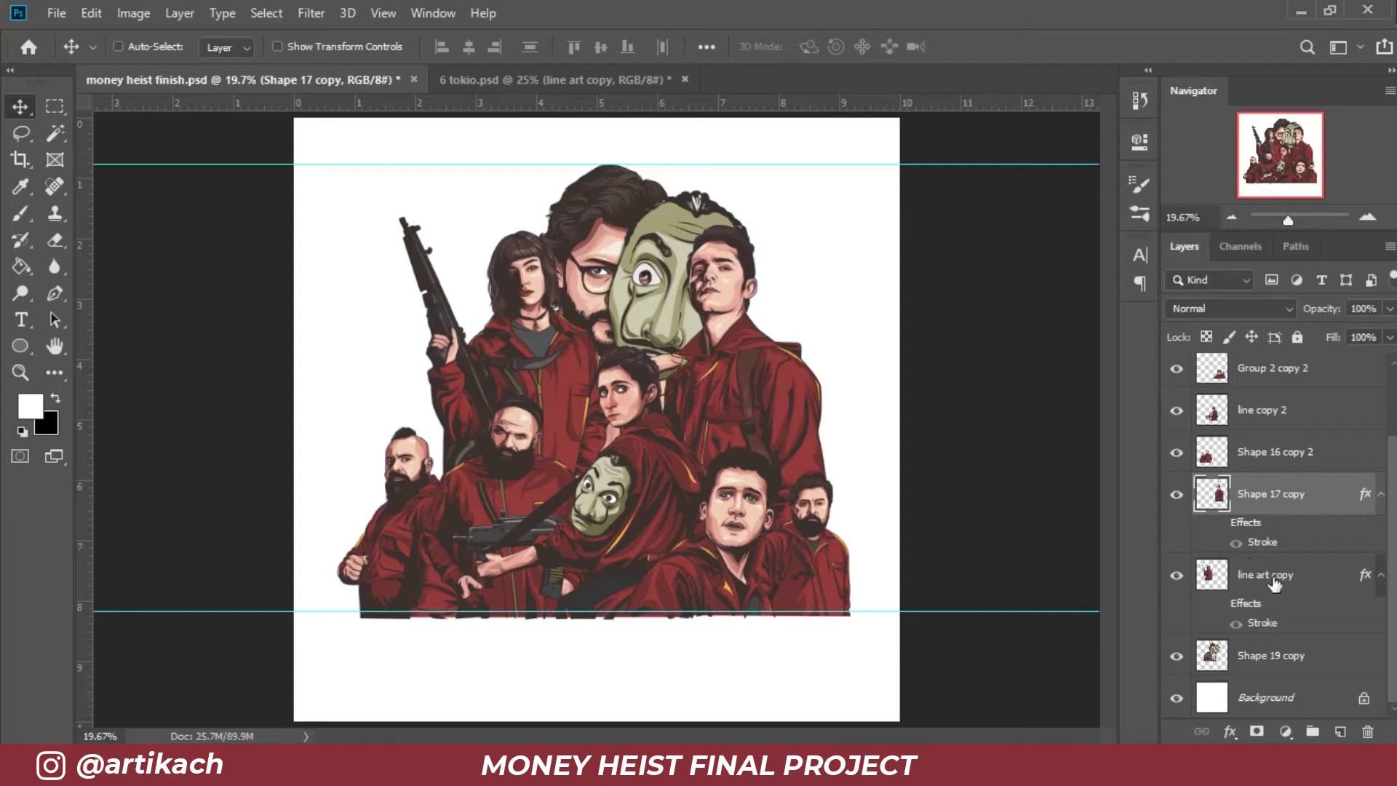
Step: Move the rifle woman down-left and enlarge her to about 115%
left_click(1266, 575)
left_click_drag(536, 411, 503, 444)
key("ctrl+t")
left_click_drag(358, 255, 342, 218)
left_click_drag(539, 364, 522, 334)
key("Return")
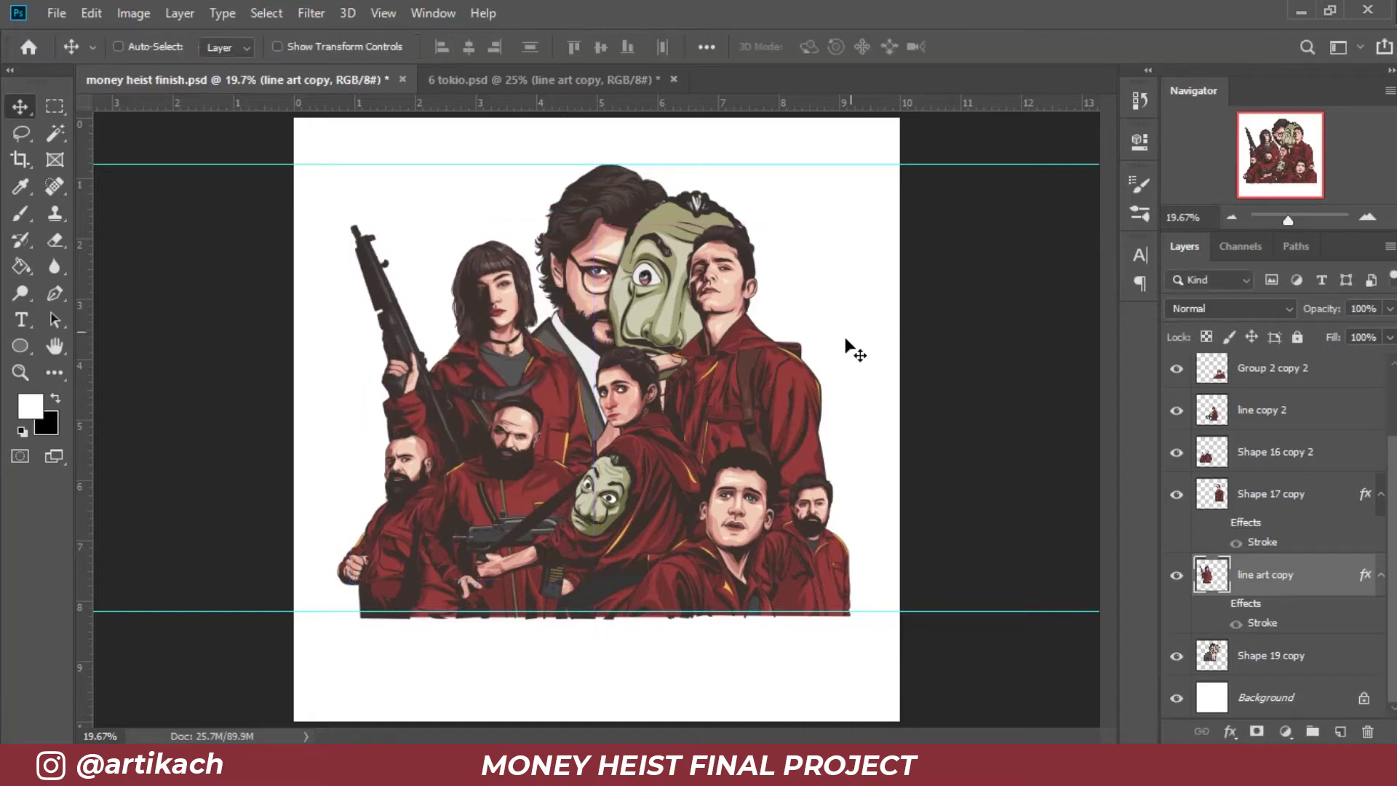
Step: Shrink the rifle woman to about 94% and nudge her up and left
key("ctrl+t")
left_click_drag(352, 225, 372, 241)
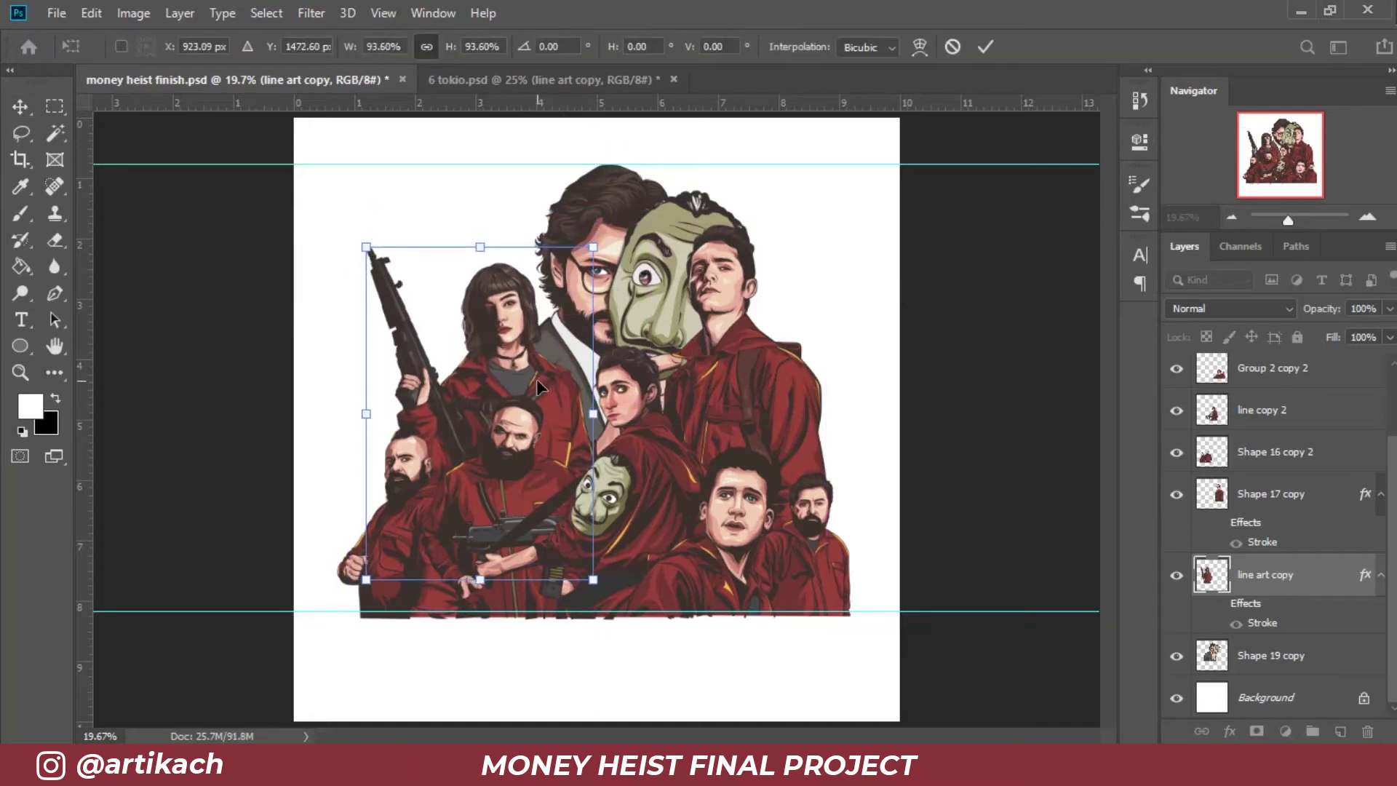
left_click_drag(535, 378, 535, 362)
key("Return")
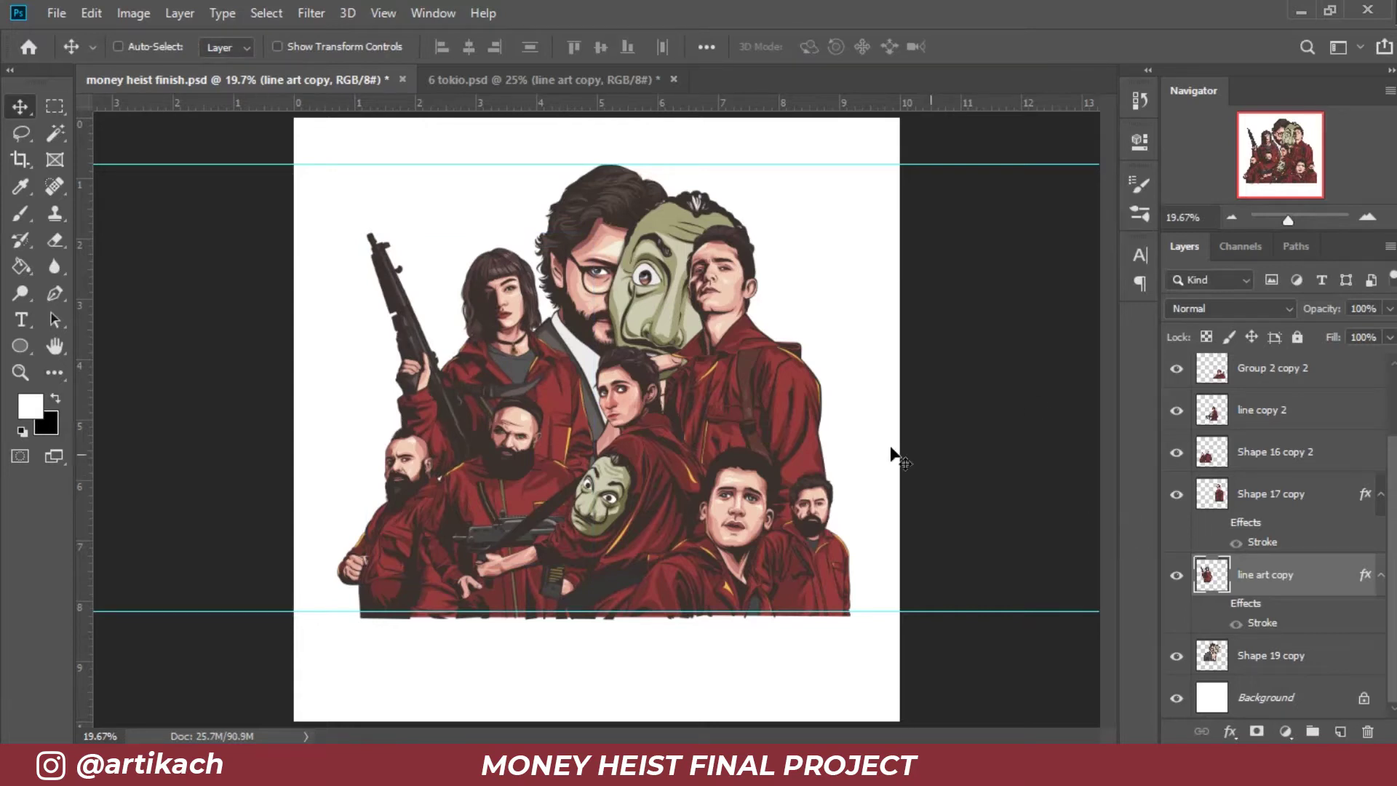
key("shift+Up")
key("shift+Up")
key("shift+Up")
key("shift+Left")
key("shift+Left")
key("shift+Left")
key("shift+Up")
key("shift+Up")
key("shift+Up")
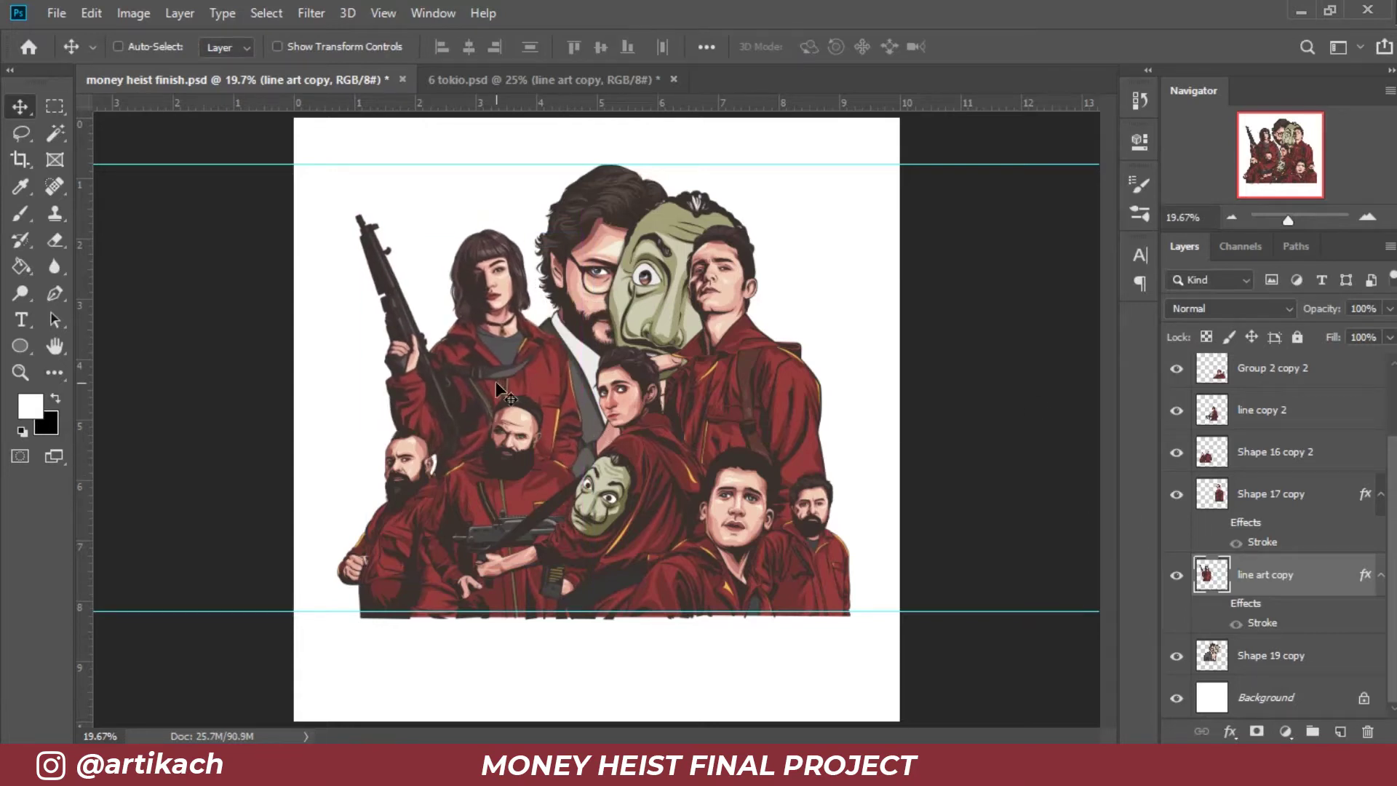
key("shift+Left")
key("shift+Left")
key("shift+Left")
key("shift+Left")
key("shift+Left")
key("shift+Left")
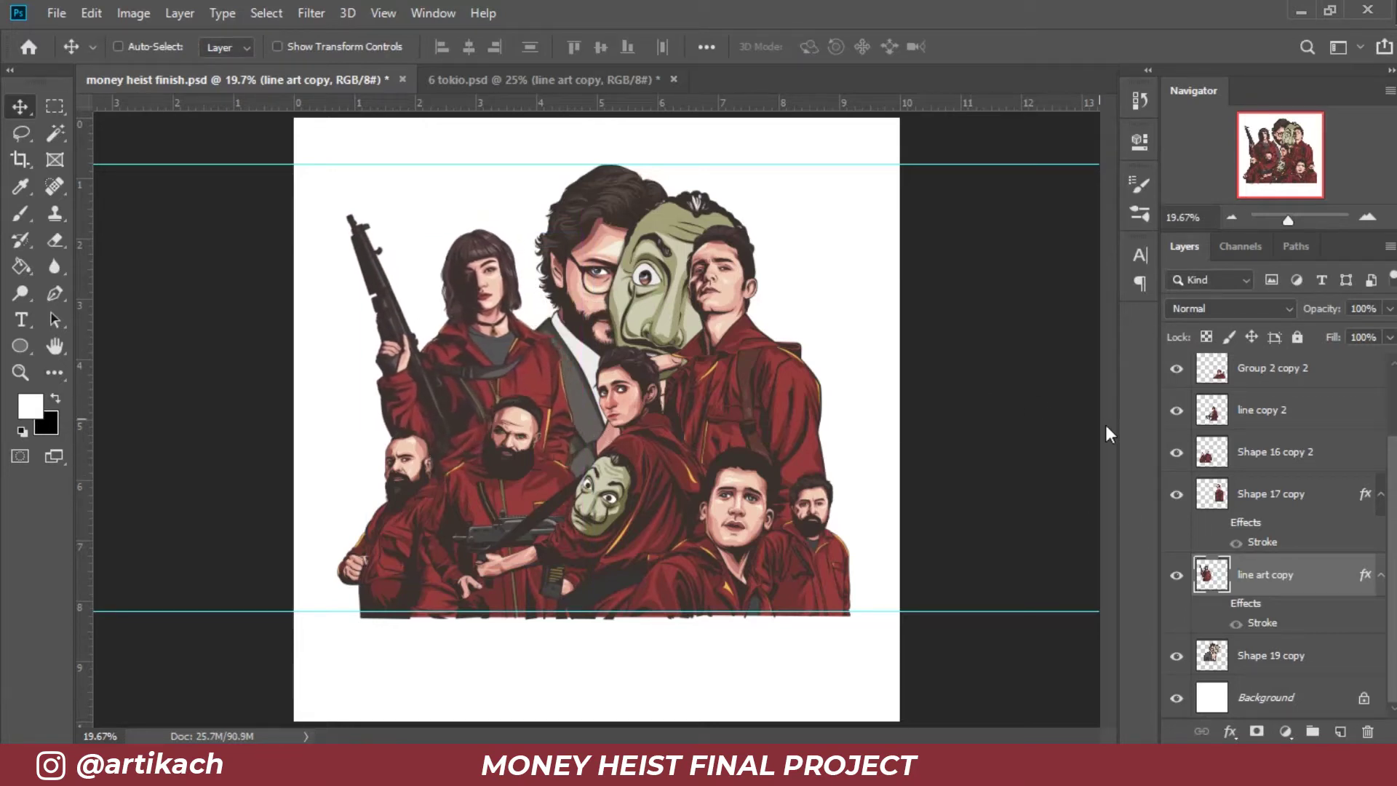
Step: Move the red-suited man and the Professor together slightly right
left_click(1253, 509)
left_click(1295, 659, "ctrl")
left_click_drag(690, 303, 710, 302)
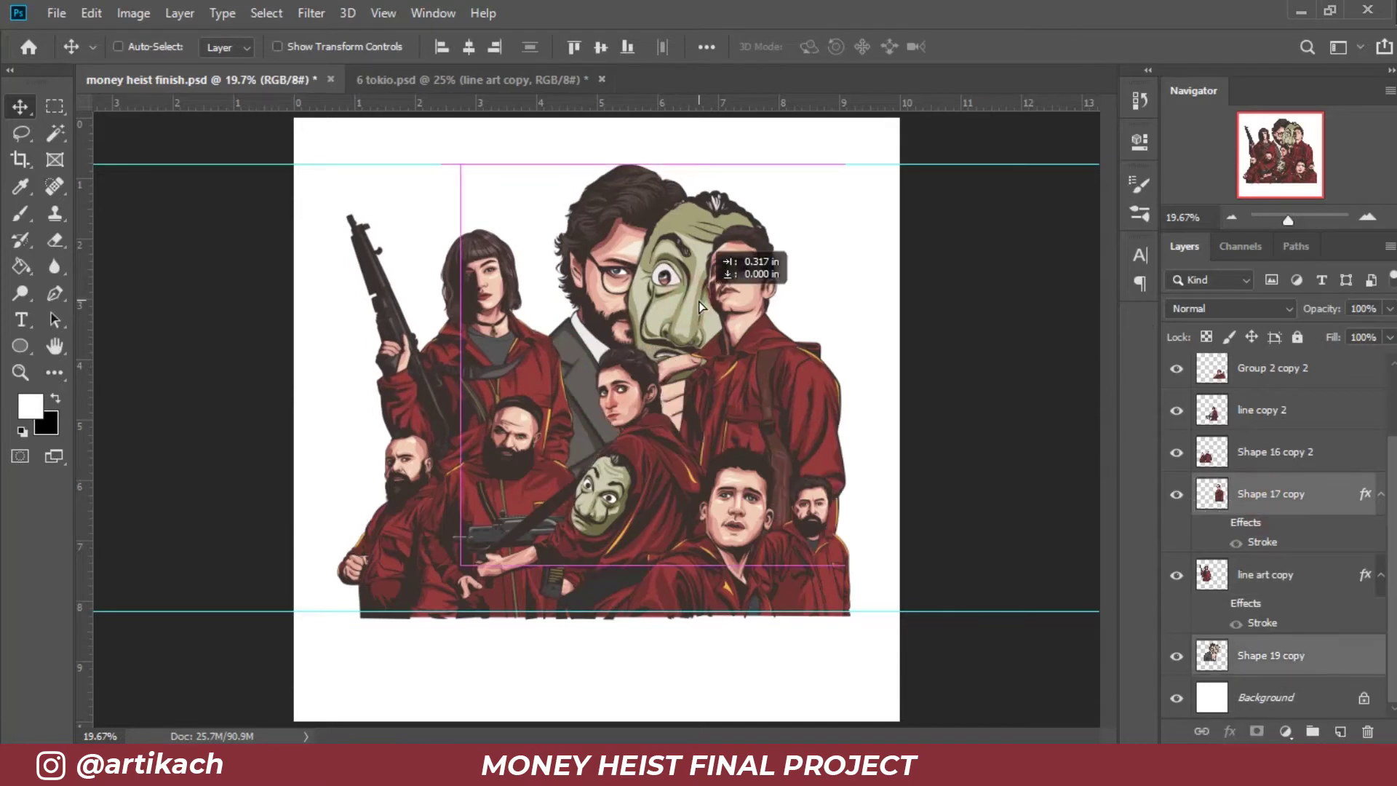
Step: Resize the Professor to about 98% and move him down onto the guide
left_click(1273, 659)
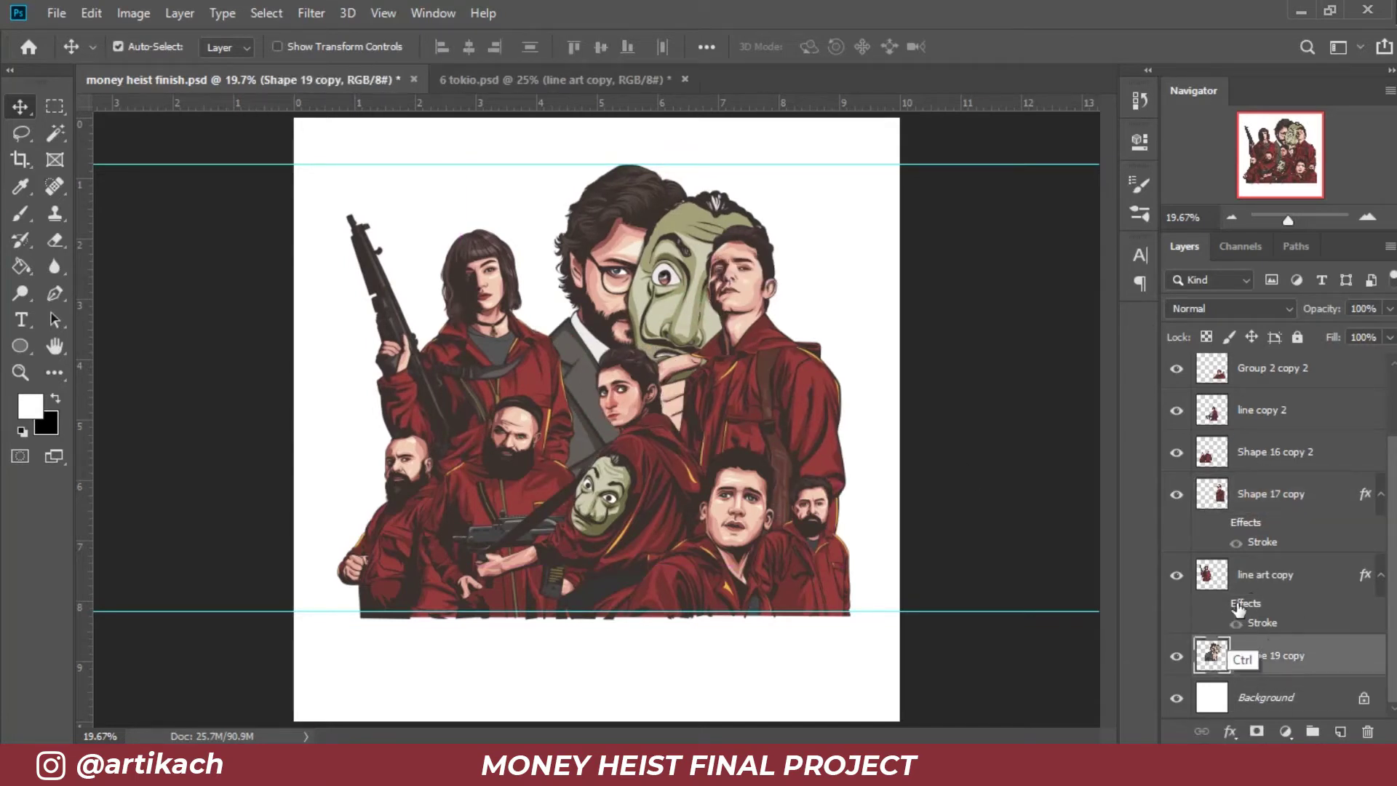
key("ctrl+t")
left_click_drag(440, 152, 415, 115)
left_click_drag(674, 239, 674, 264)
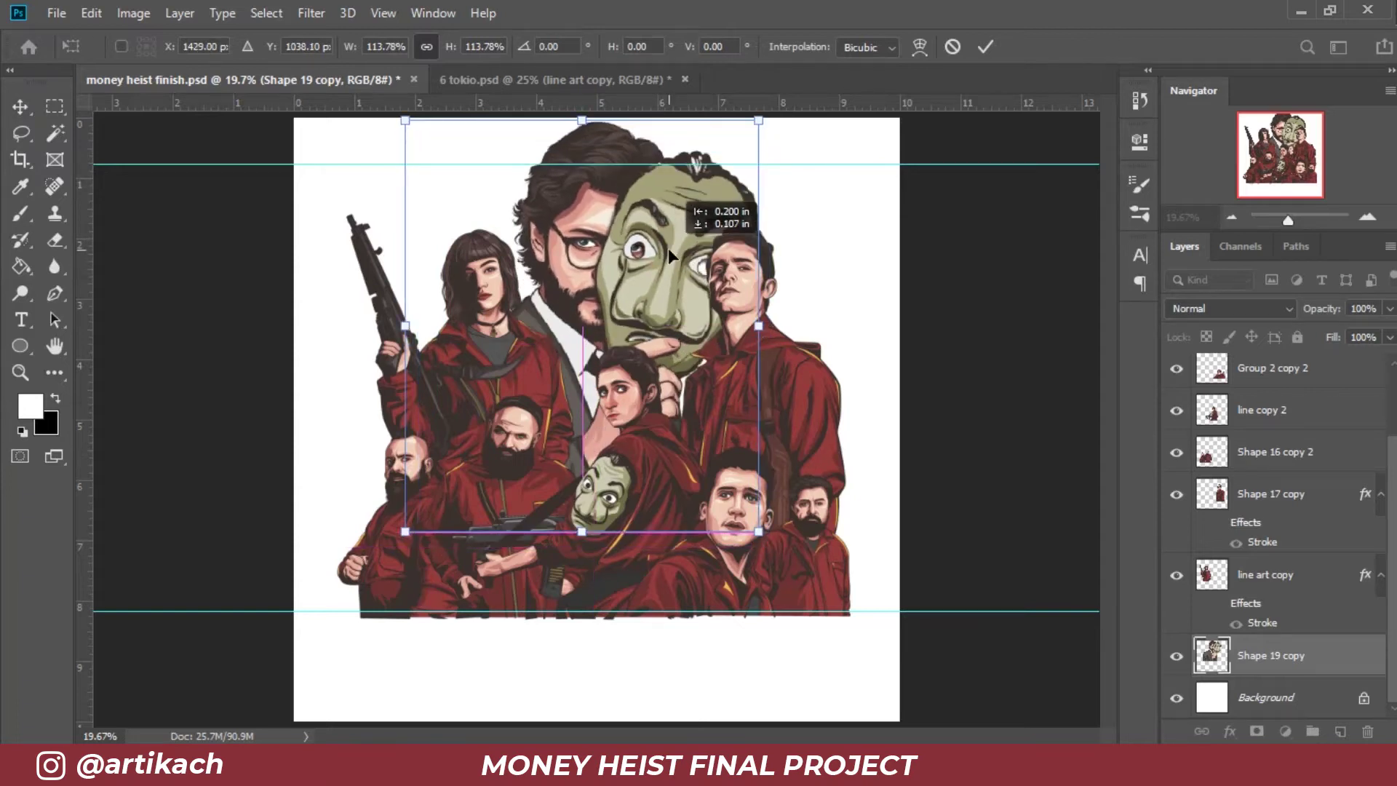
left_click_drag(674, 265, 670, 261)
left_click_drag(770, 545, 721, 488)
left_click_drag(621, 343, 652, 357)
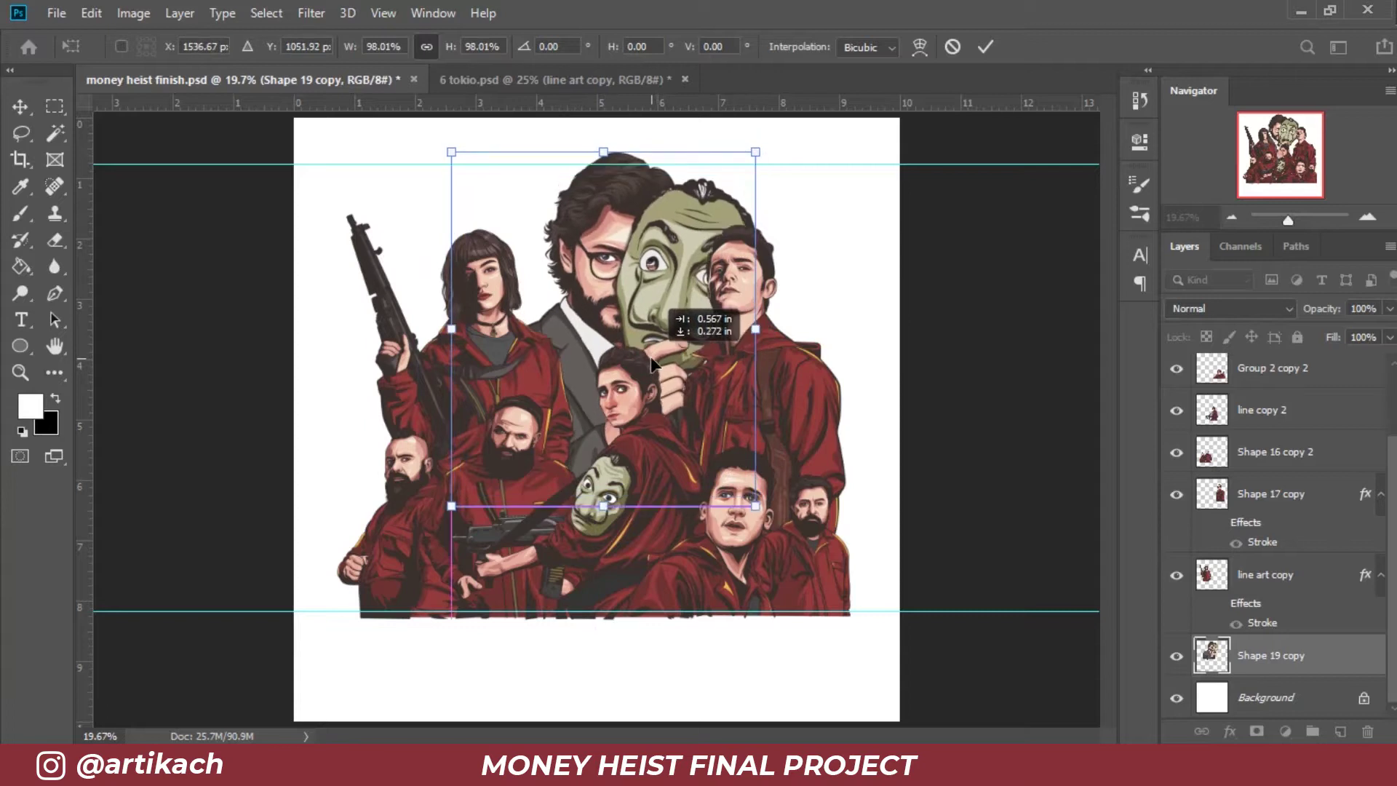
mouse_move(688, 376)
left_mouse_down()
mouse_move(666, 375)
mouse_move(691, 373)
left_mouse_up()
key("Return")
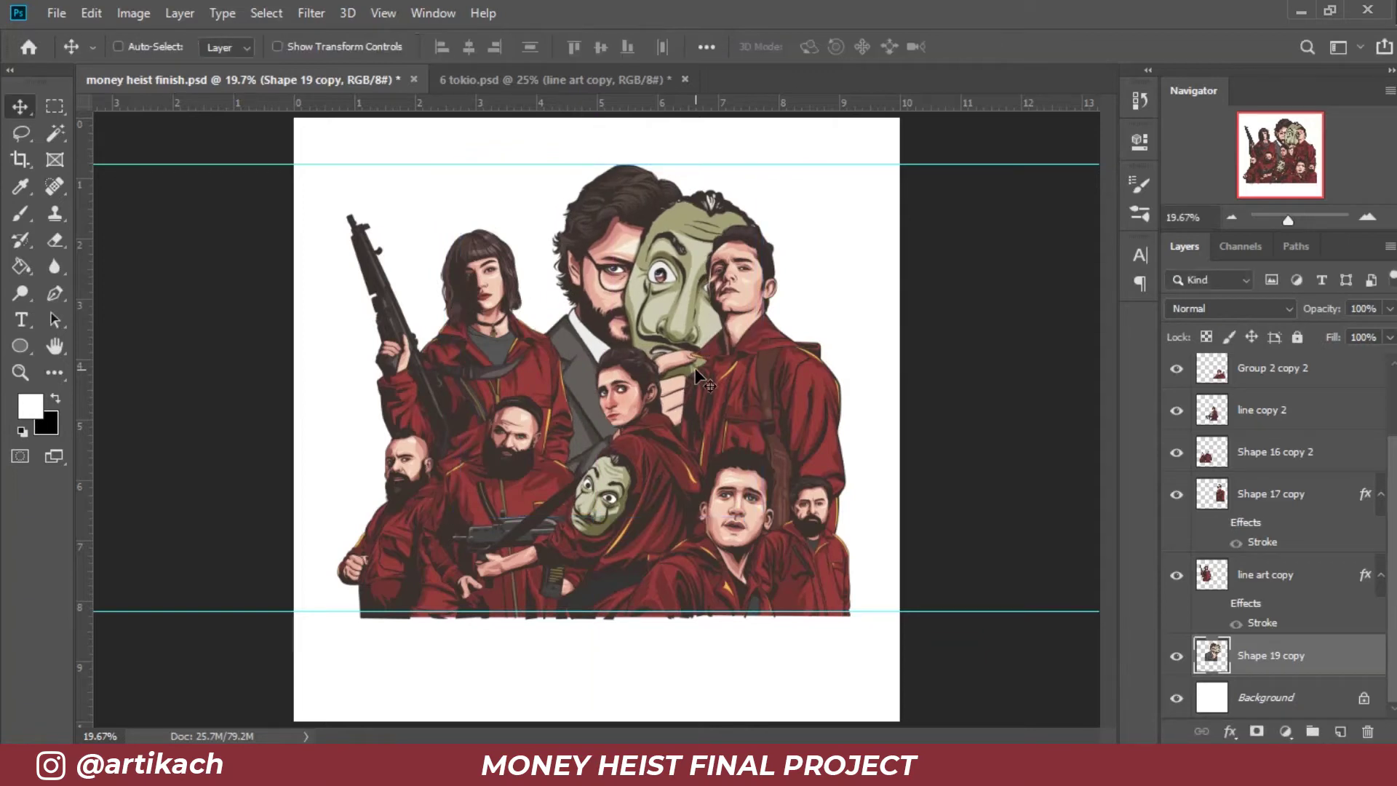
Step: Tilt the Professor about -4 degrees and enlarge him to about 112%
key("ctrl+t")
left_click_drag(872, 247, 842, 218)
left_click_drag(788, 494, 801, 512)
left_click_drag(816, 452, 837, 444)
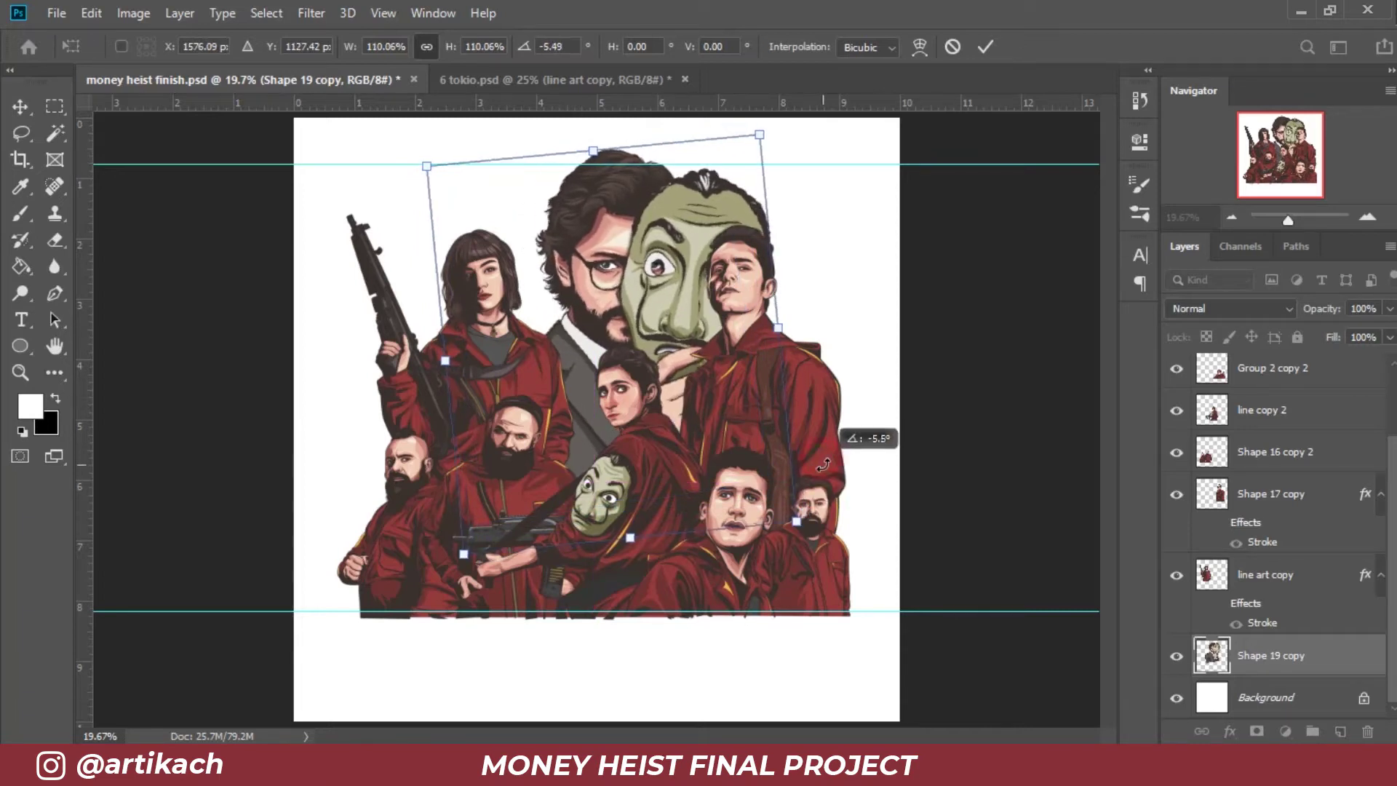
left_click_drag(720, 370, 693, 364)
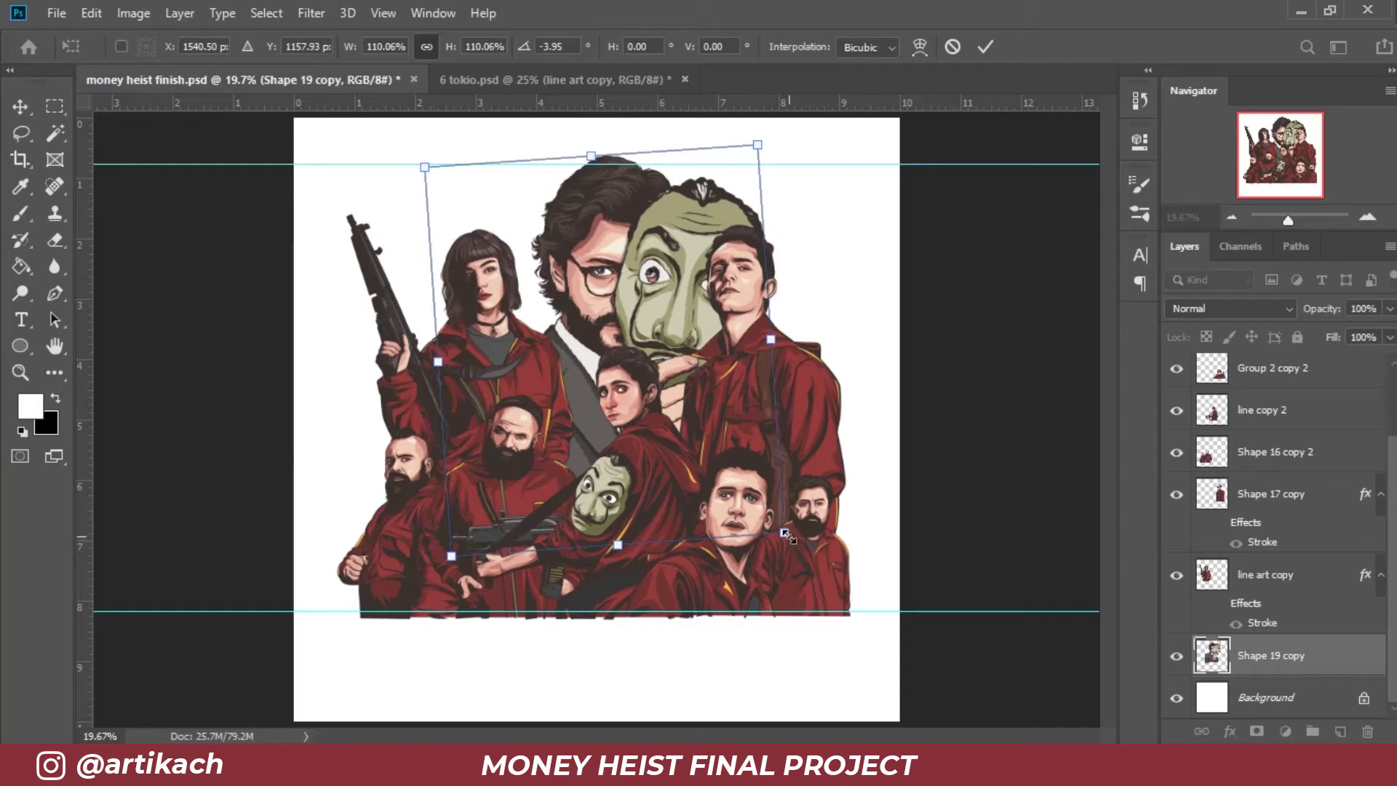
left_click_drag(786, 536, 801, 537)
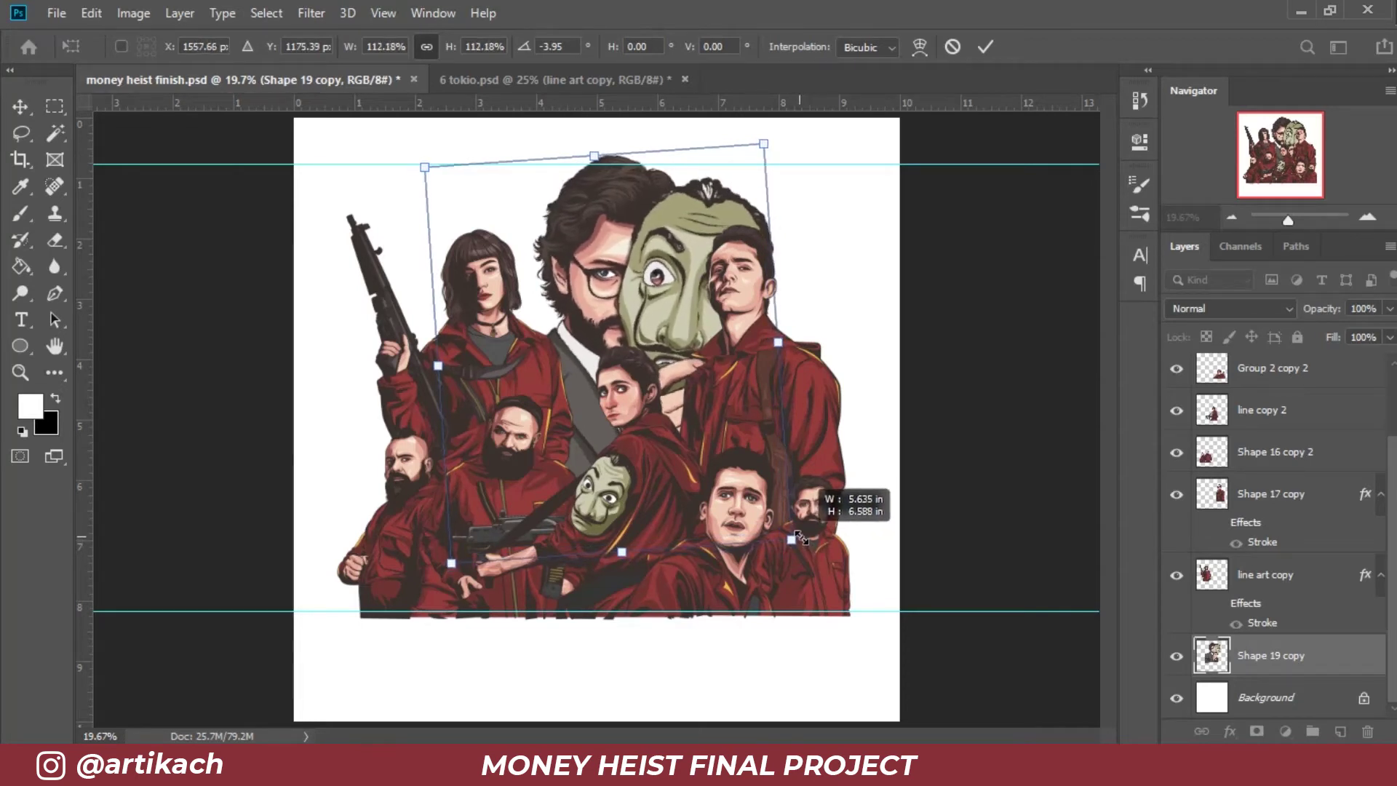
key("Return")
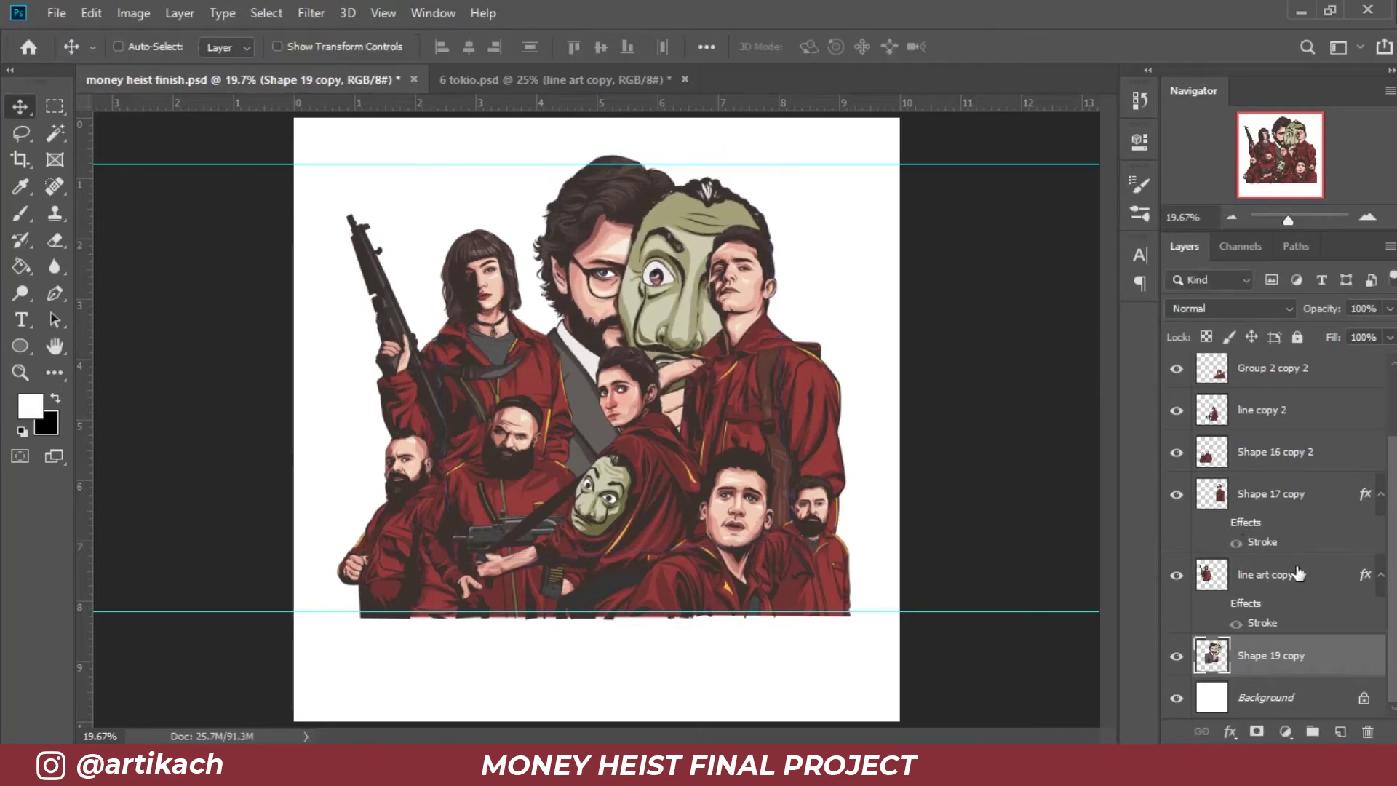
Step: Nudge the rifle woman's line art copy layer right in three steps
left_click(1270, 557)
key("shift+Right")
key("shift+Right")
key("shift+Right")
key("shift+Right")
key("shift+Right")
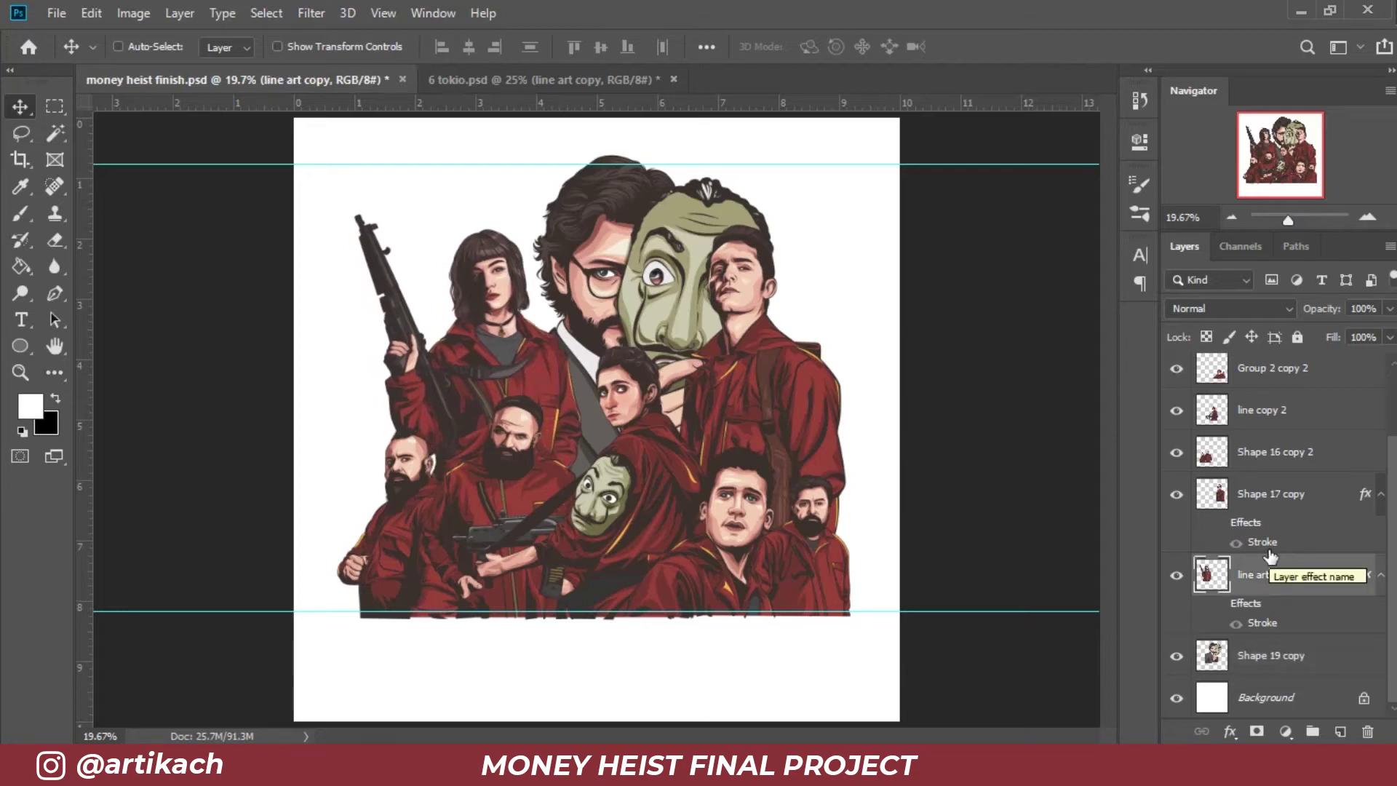
key("shift+Right")
key("shift+Right")
key("shift+Right")
key("shift+Right")
key("shift+Right")
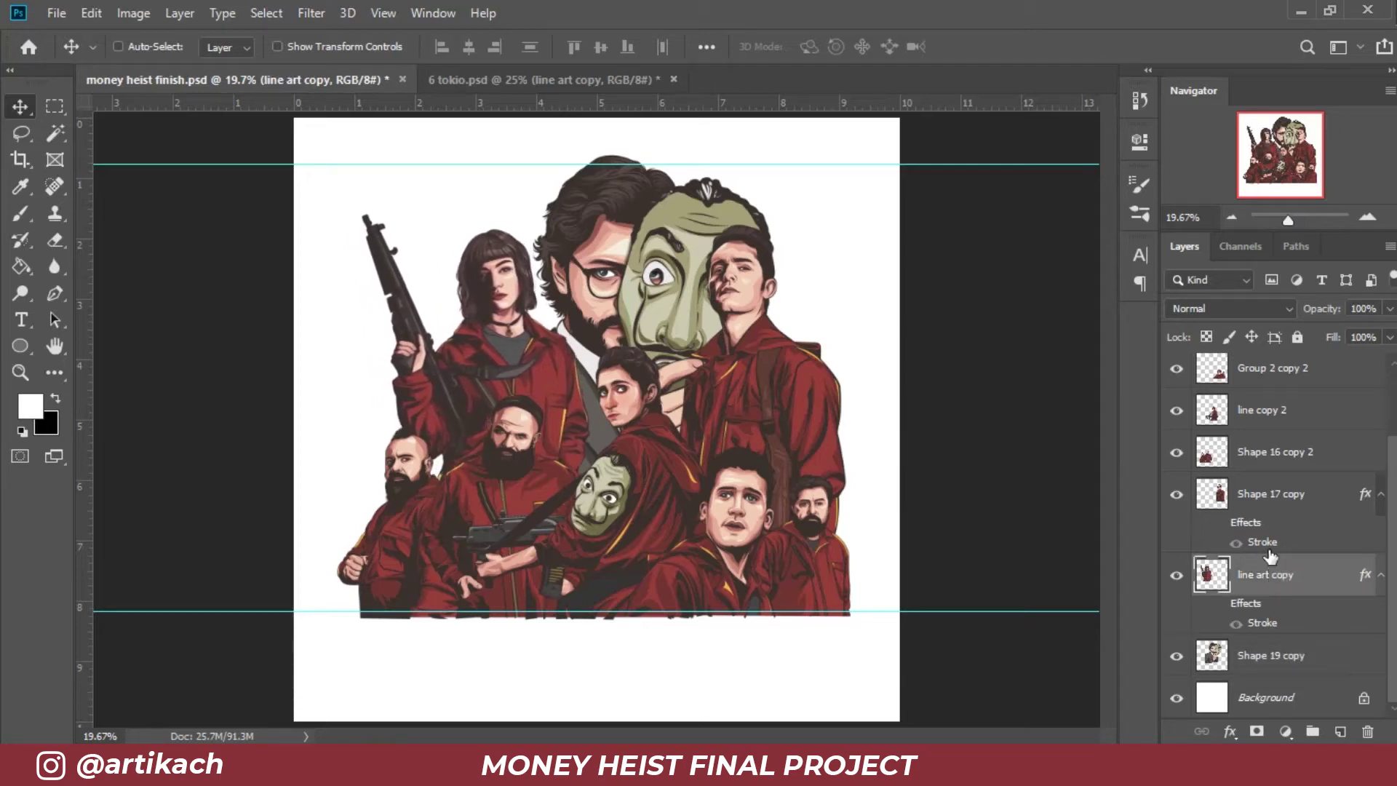
left_click(1284, 447)
key("shift+Right")
key("shift+Right")
key("shift+Right")
key("shift+Right")
key("shift+Right")
key("shift+Right")
Step: Shift all the selected cast layers slightly left and save the poster
left_click(1267, 575, "shift")
left_click(1270, 655, "shift")
left_click(1347, 368, "shift")
scroll(1390, 411, "up", 2)
key("ctrl+t")
key("Return")
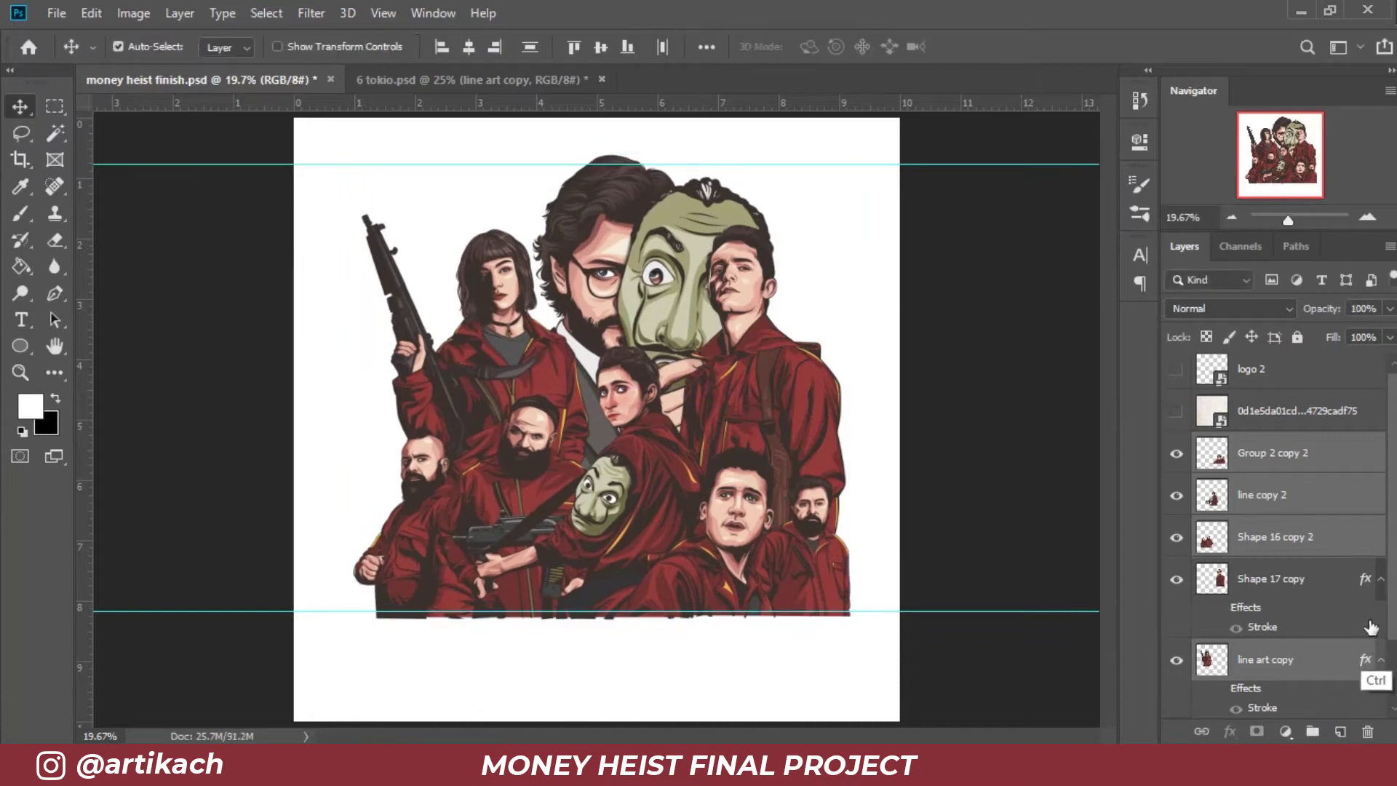
key("ctrl+t")
left_click_drag(757, 350, 752, 360)
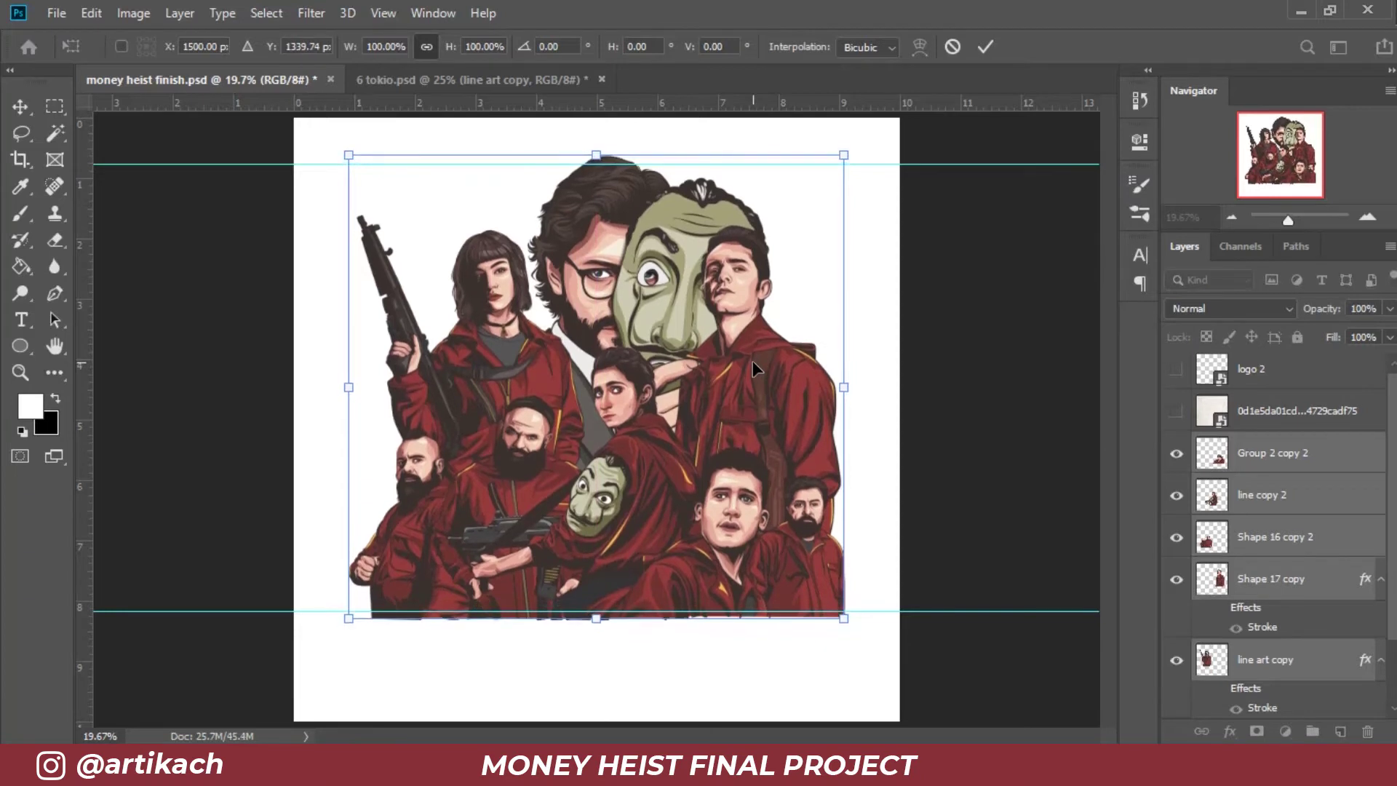
key("Return")
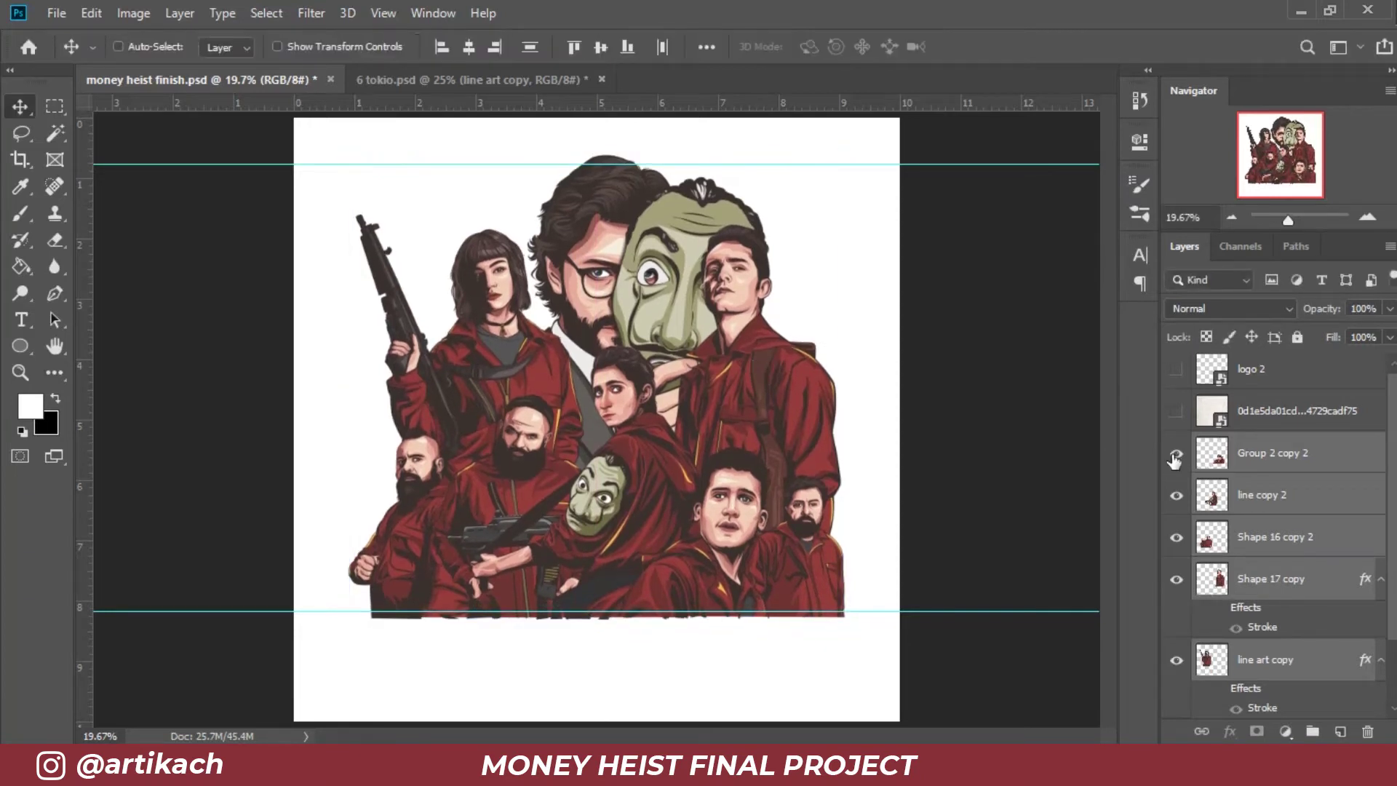
left_click(1314, 586)
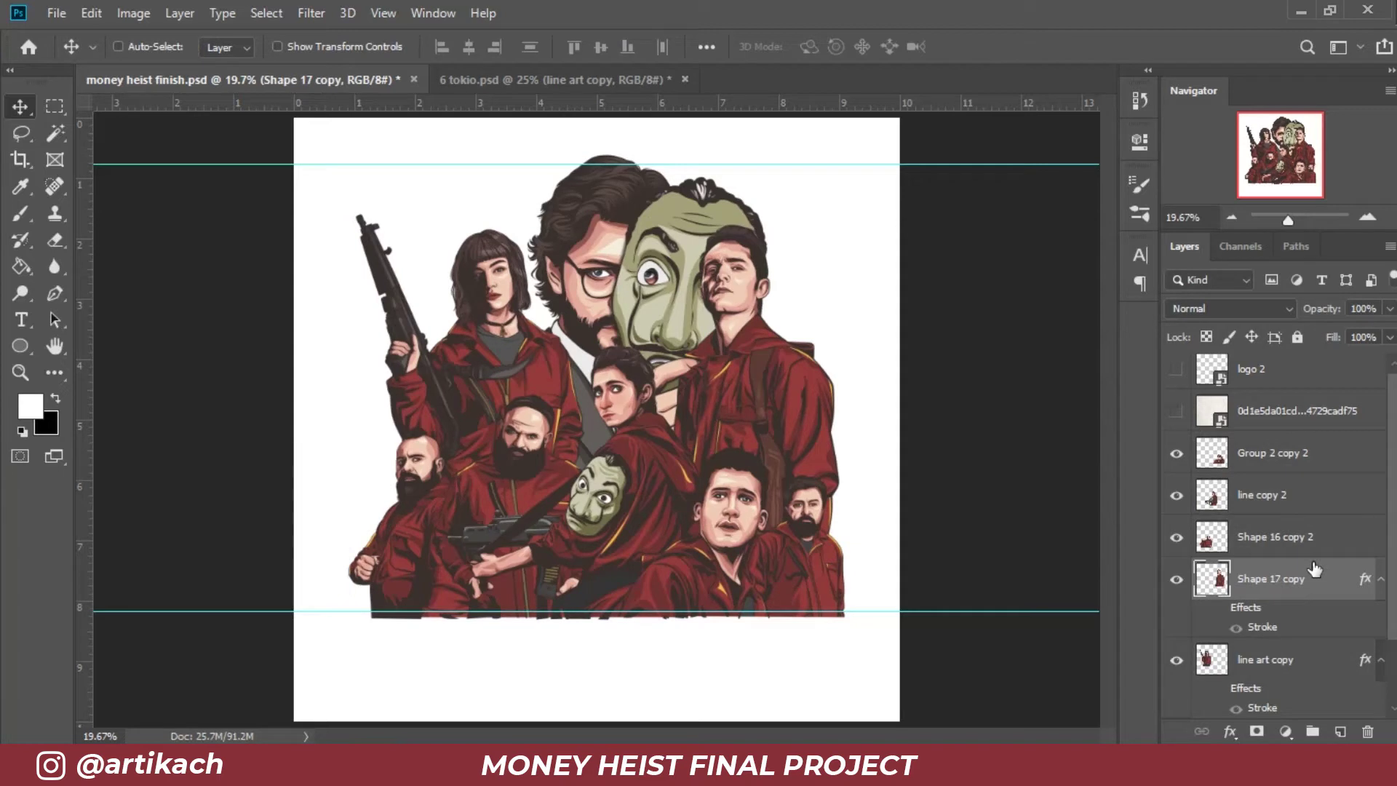
key("ctrl+s")
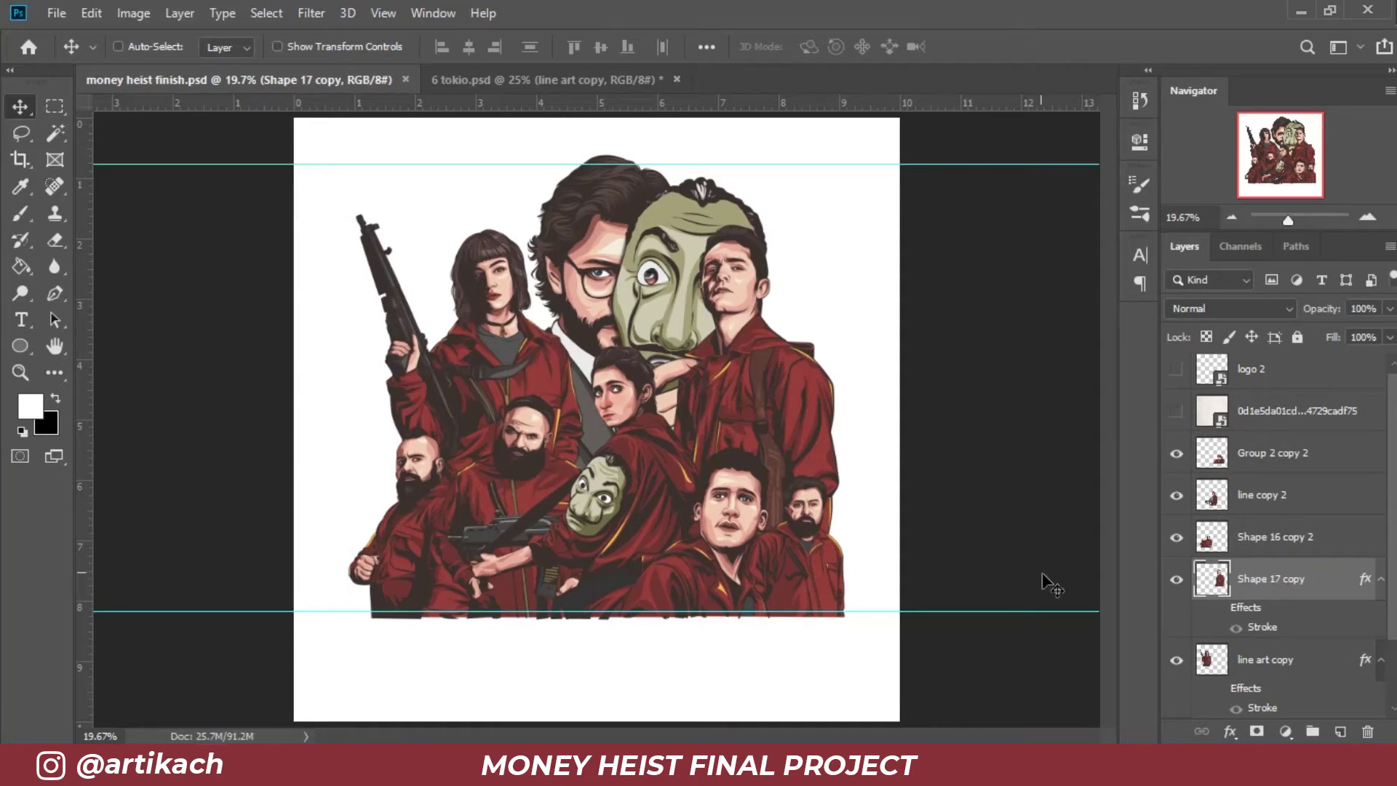
Step: Shrink the lower-right Group 2 copy 2 figures to about 93%
left_click(1273, 455)
key("ctrl+r")
key("ctrl+r")
key("ctrl+t")
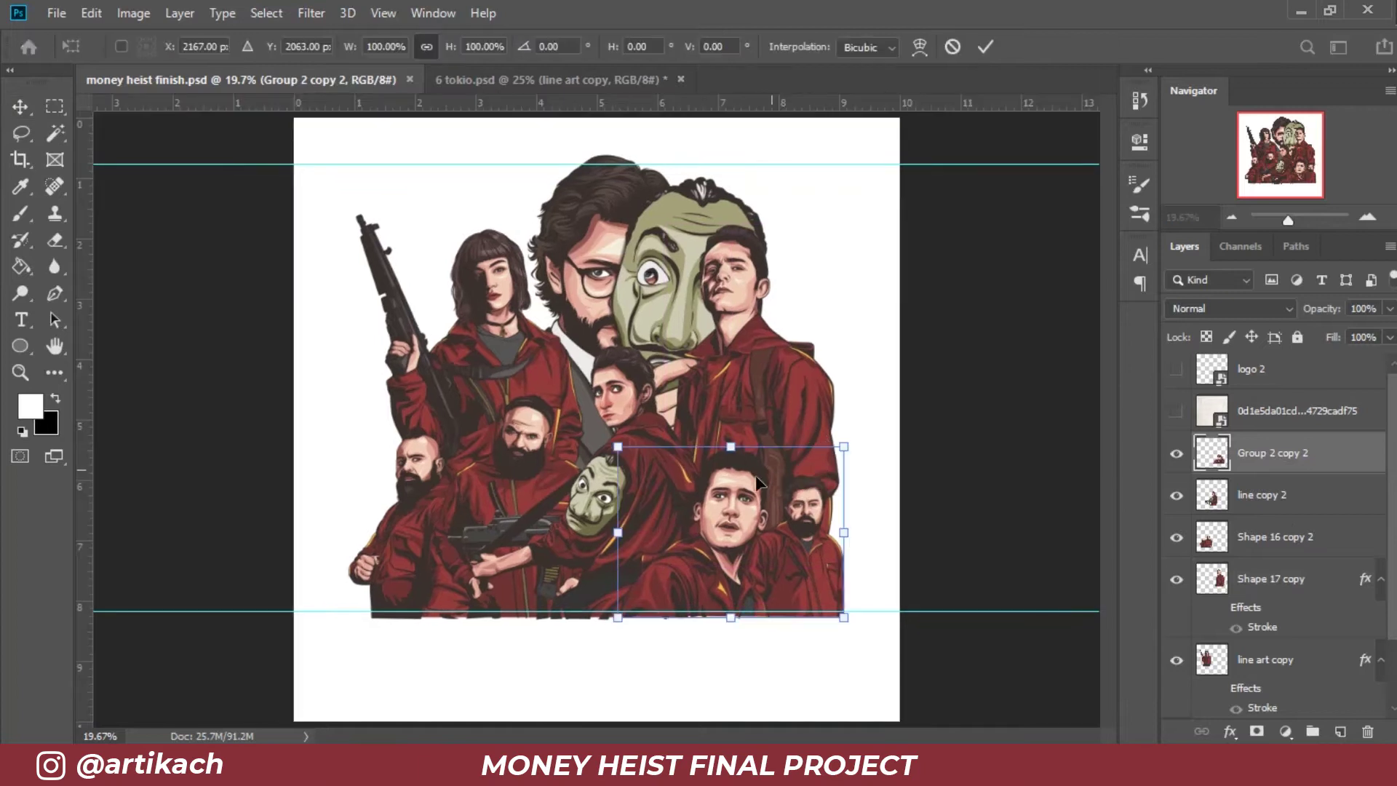
left_click_drag(608, 449, 630, 457)
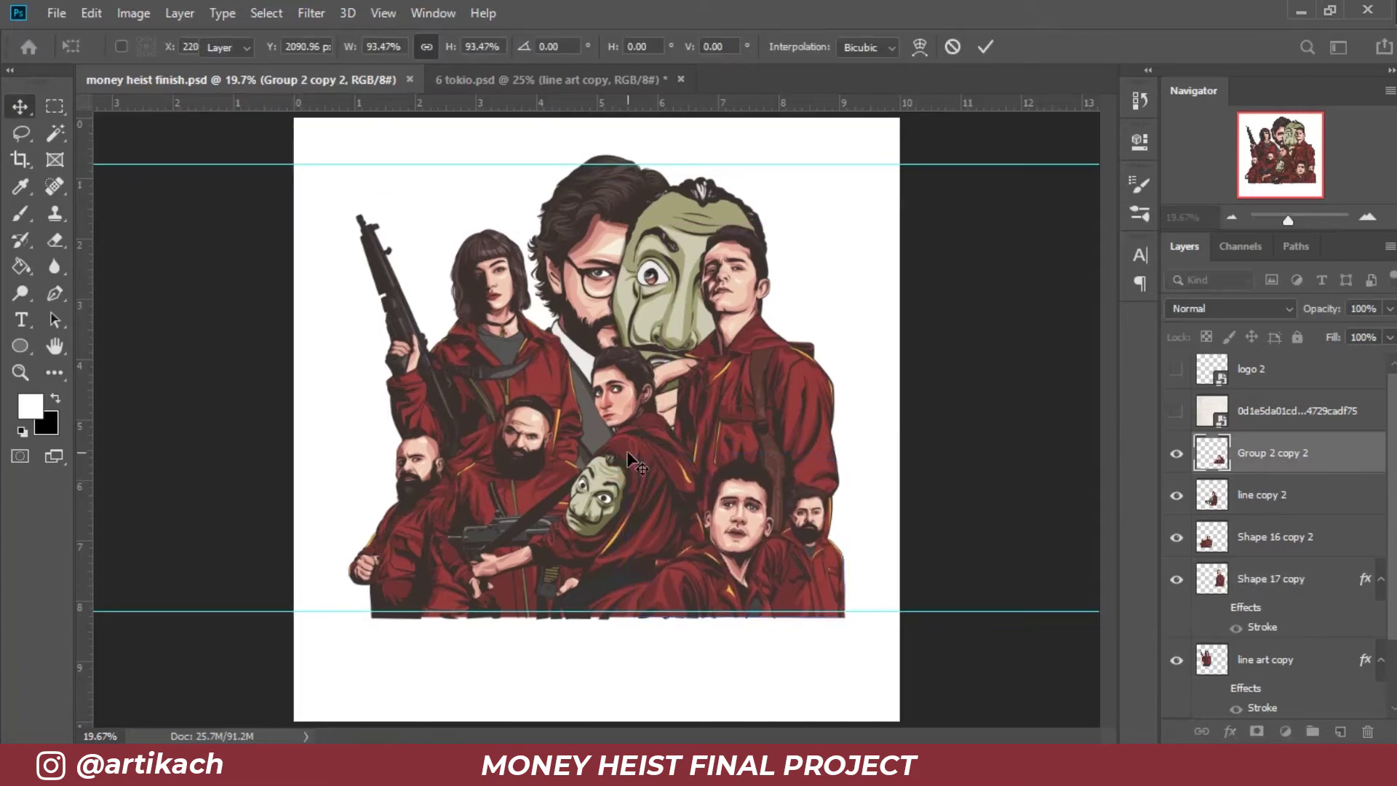
key("Return")
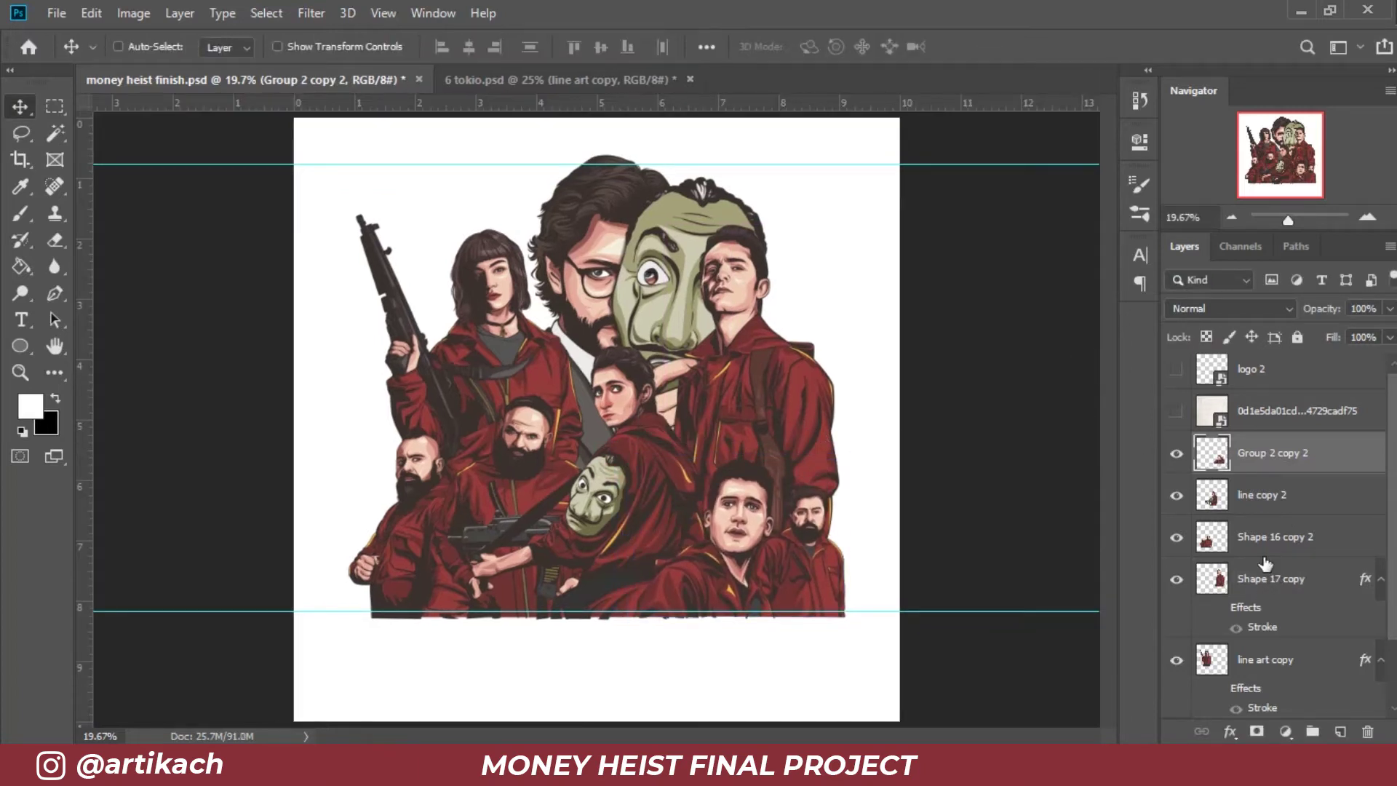
Step: Resize the central line copy 2 figures (about 92%, then 104%) and save the poster
left_click(1262, 495)
key("ctrl+t")
left_click_drag(708, 344, 686, 369)
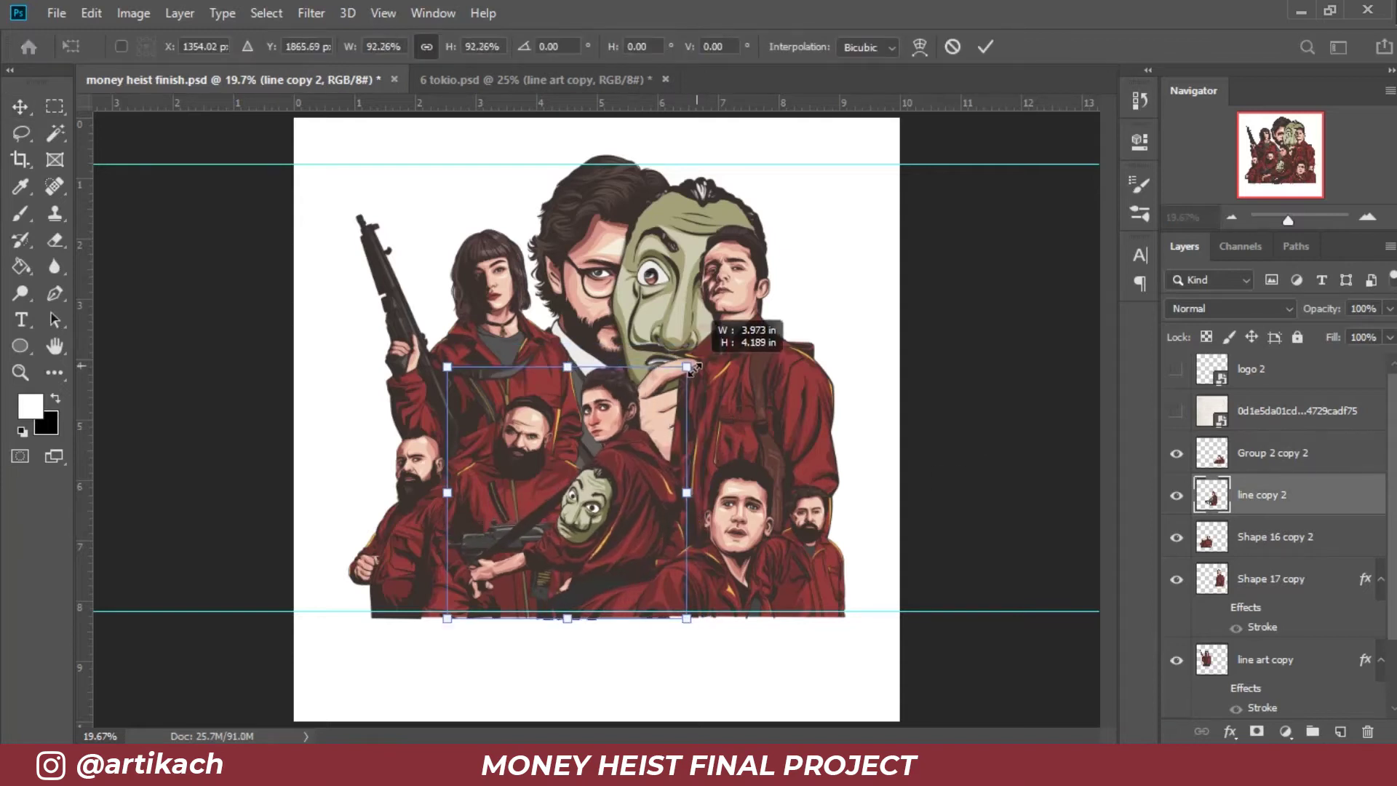
right_click(648, 414)
left_click(681, 456)
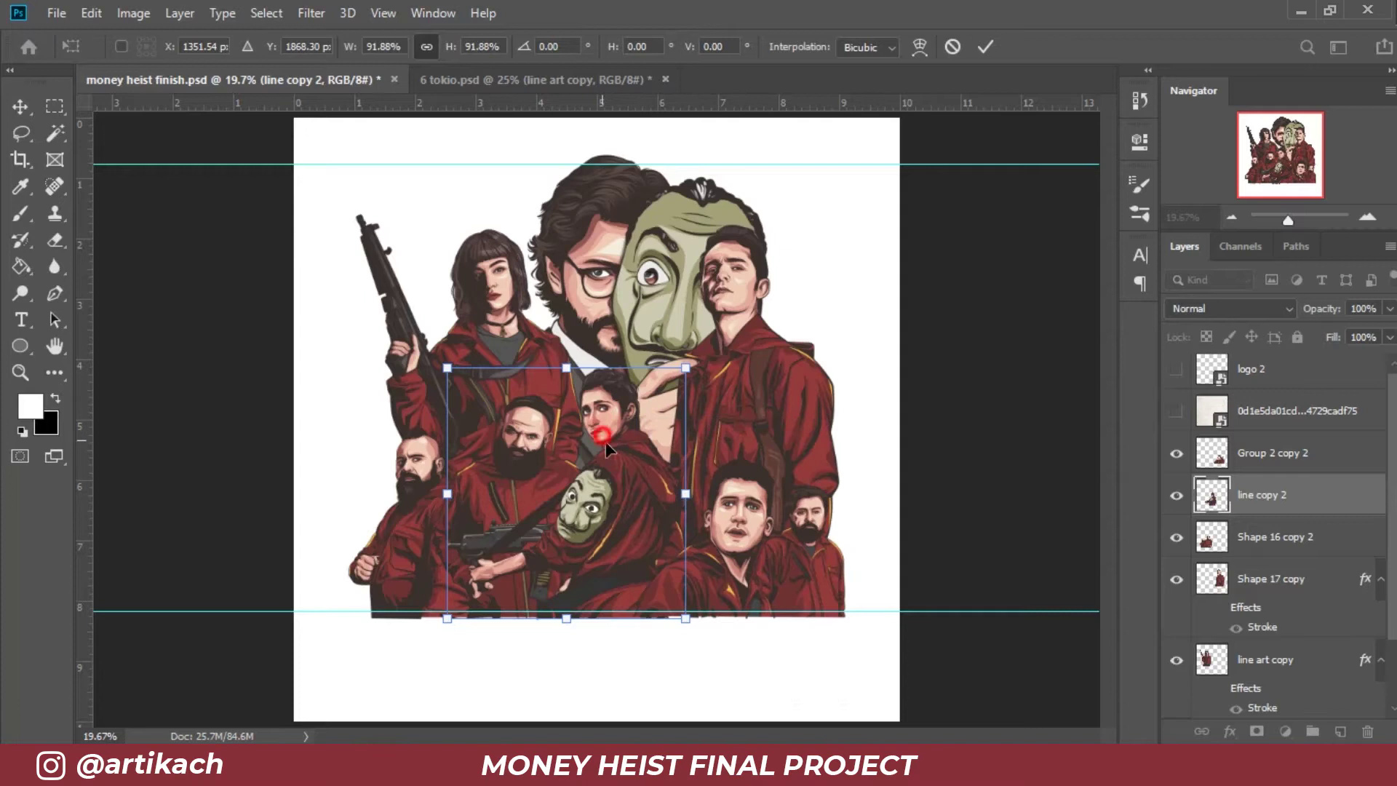
key("Return")
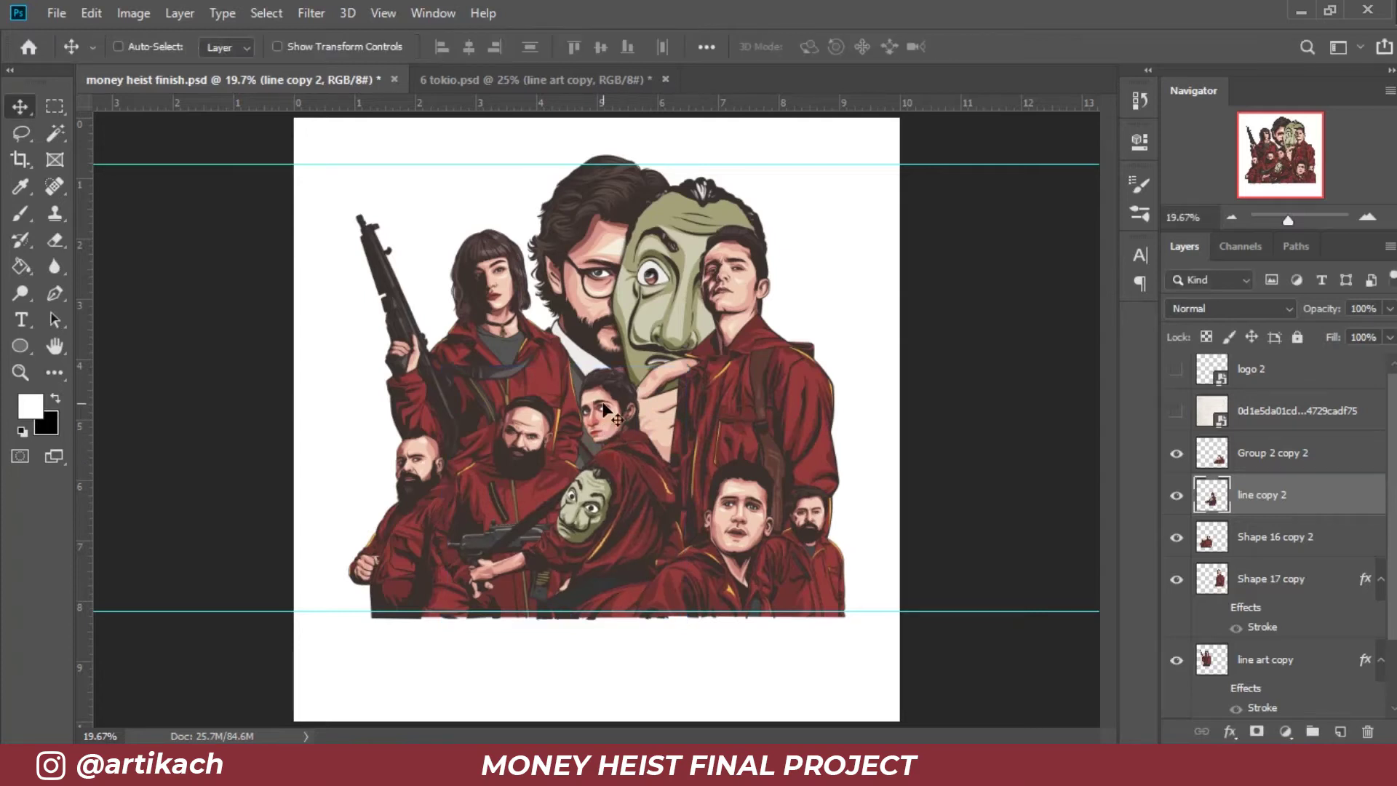
key("ctrl+t")
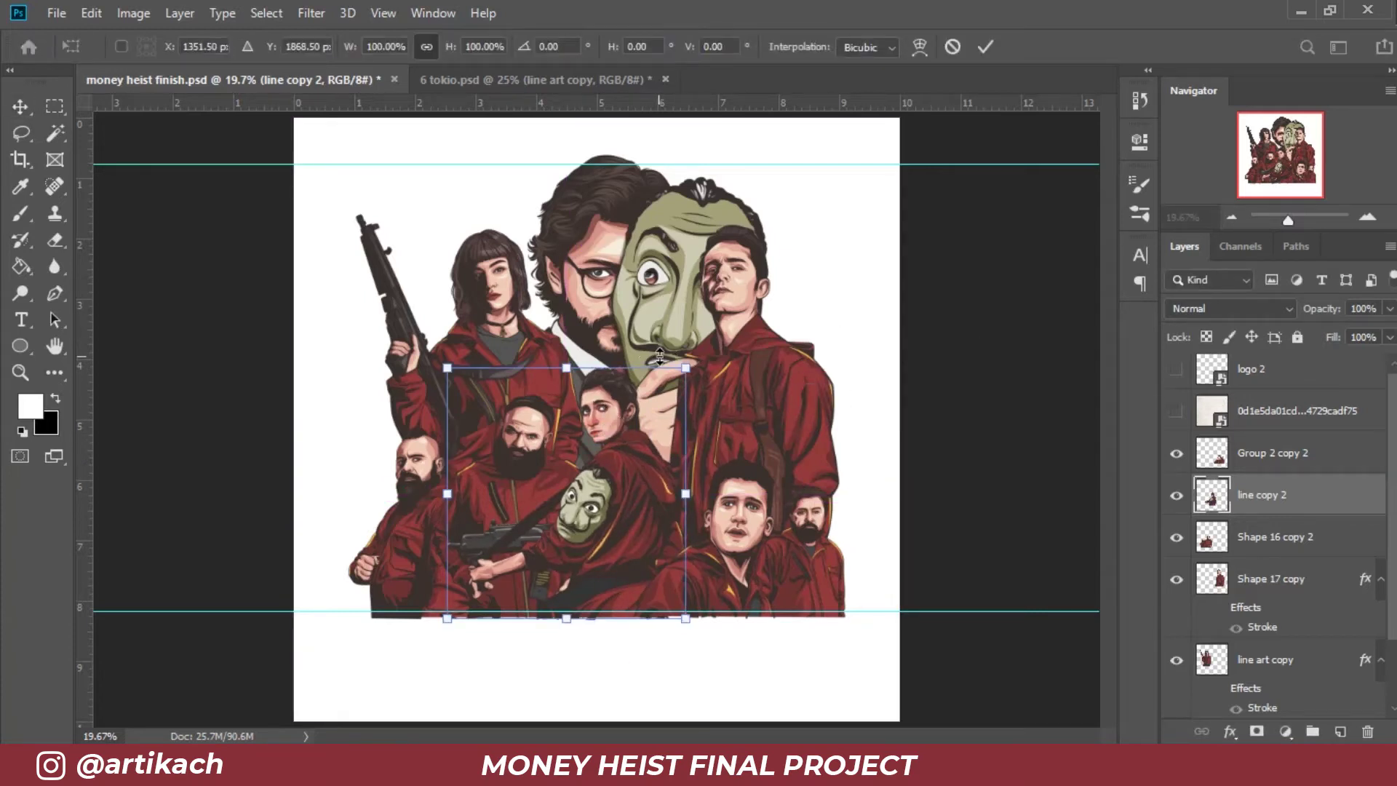
left_click_drag(686, 369, 699, 360)
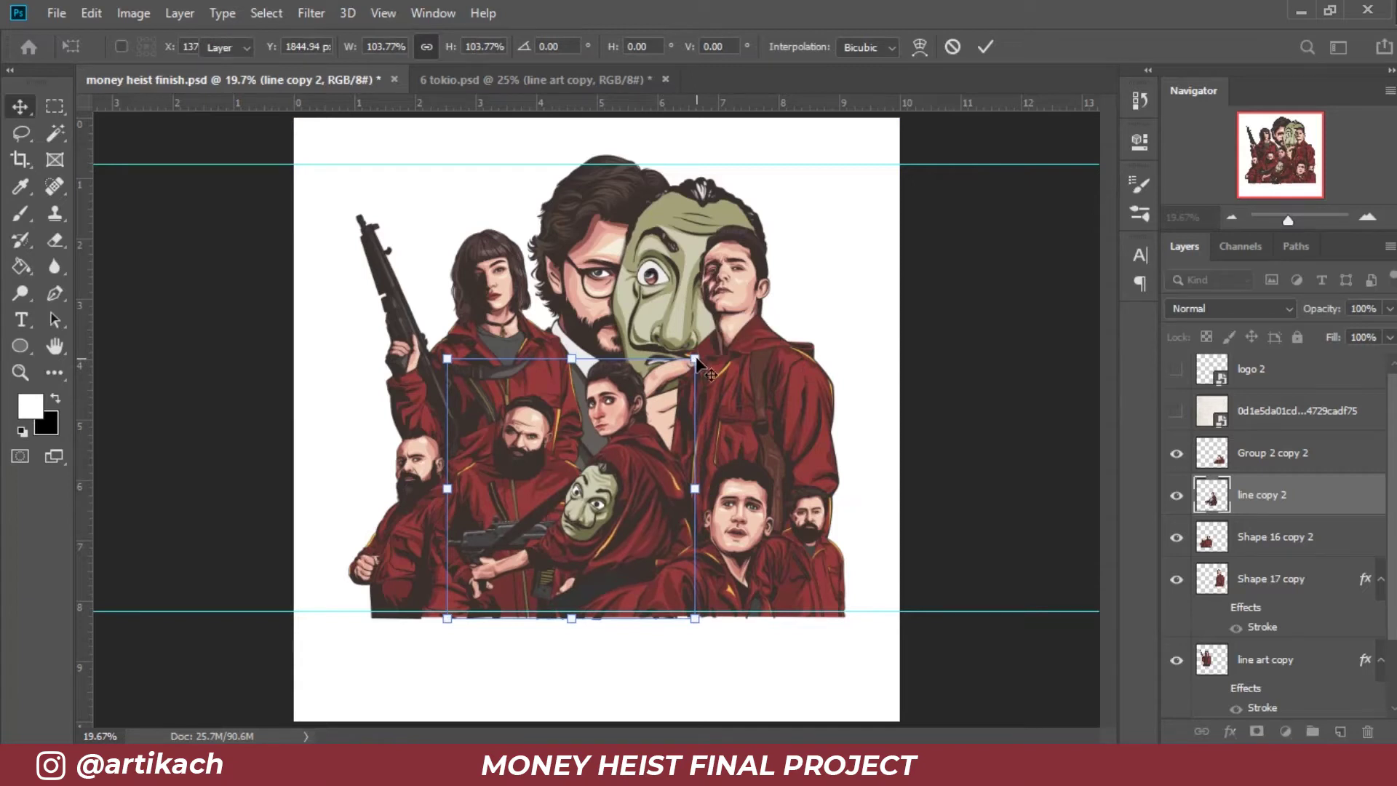
key("Return")
key("ctrl+s")
left_click(1270, 453, "ctrl")
left_click(1273, 536, "ctrl")
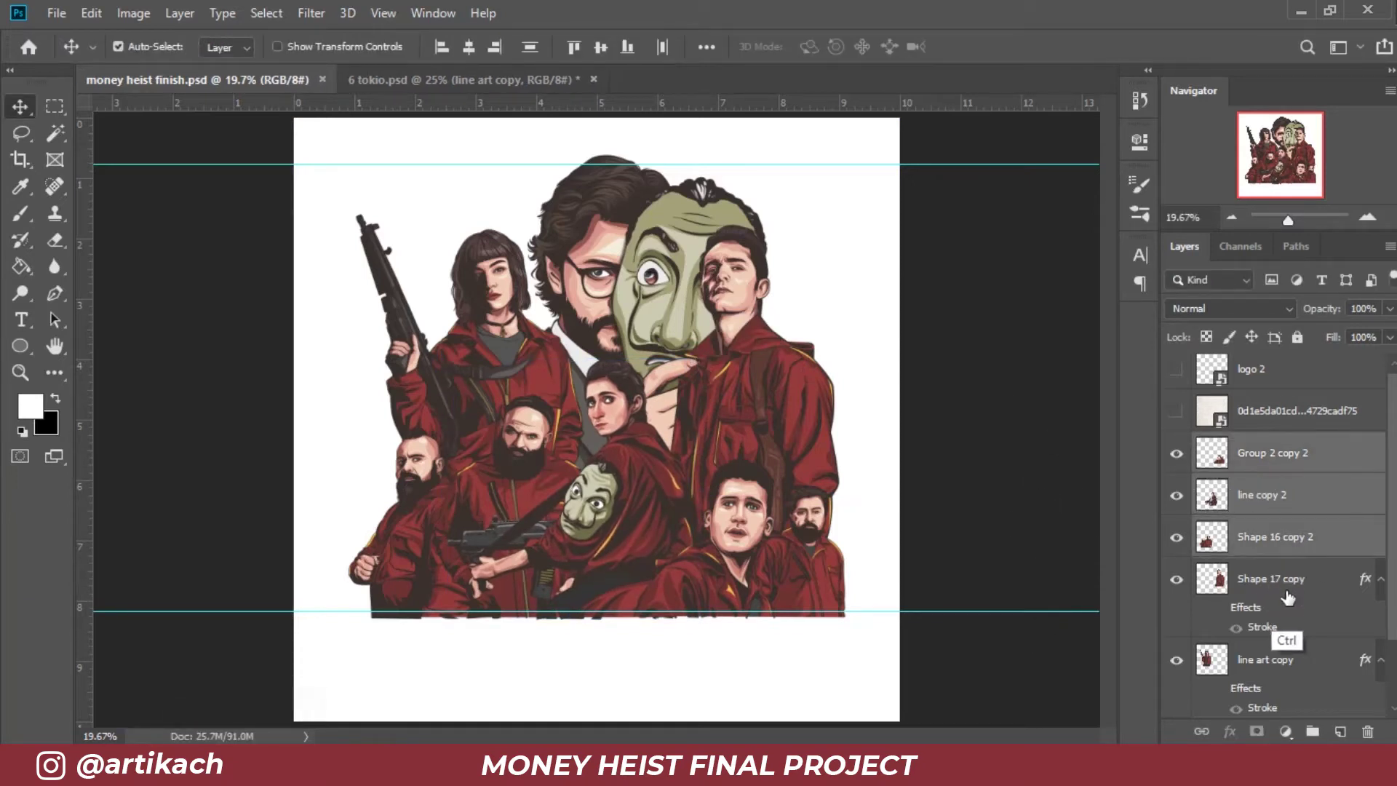
Step: Group all the cast layers into a group named 'master'
left_click(1274, 579, "ctrl")
left_click(1279, 662, "ctrl")
scroll(1319, 691, "down", 2)
left_click(1319, 651, "ctrl")
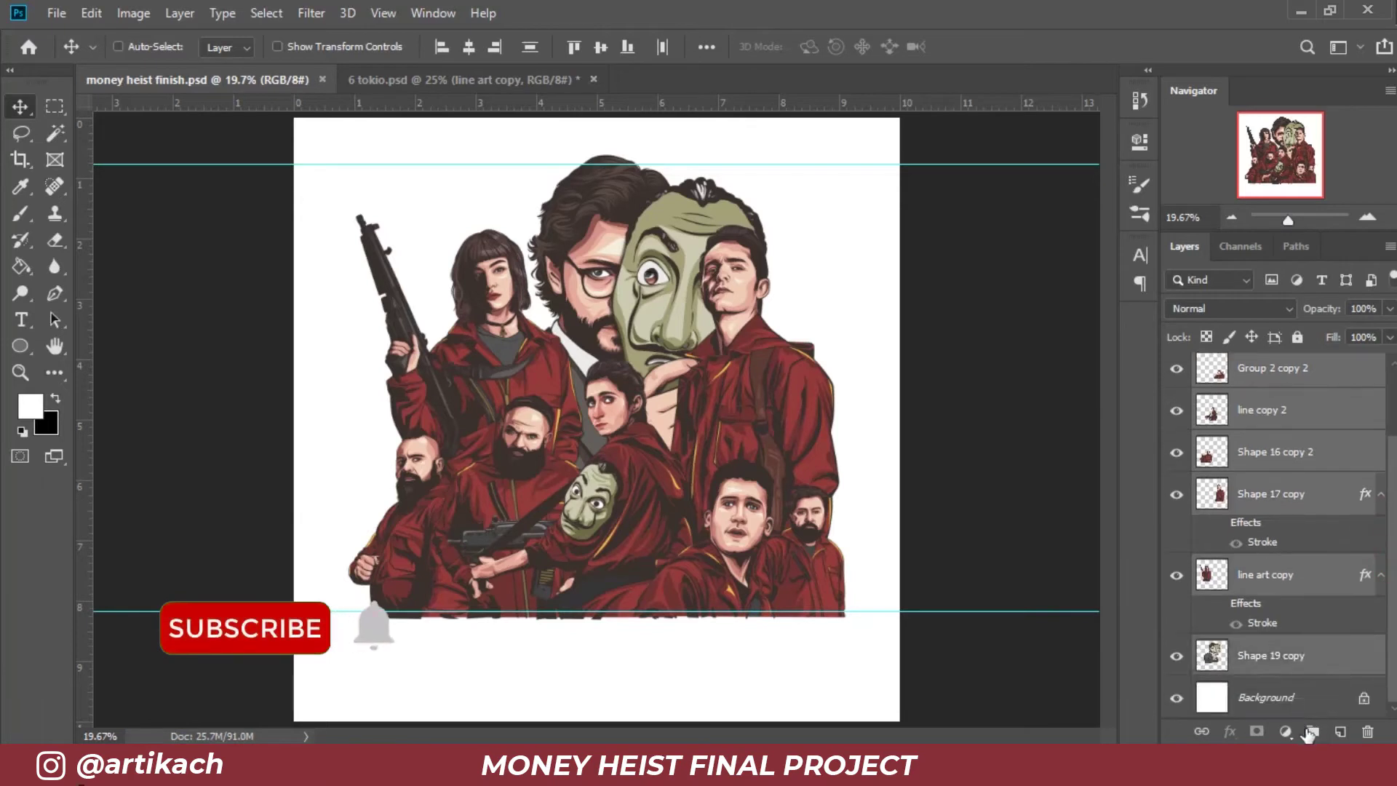
left_click(1311, 733)
double_click(1252, 449)
type("master")
key("Return")
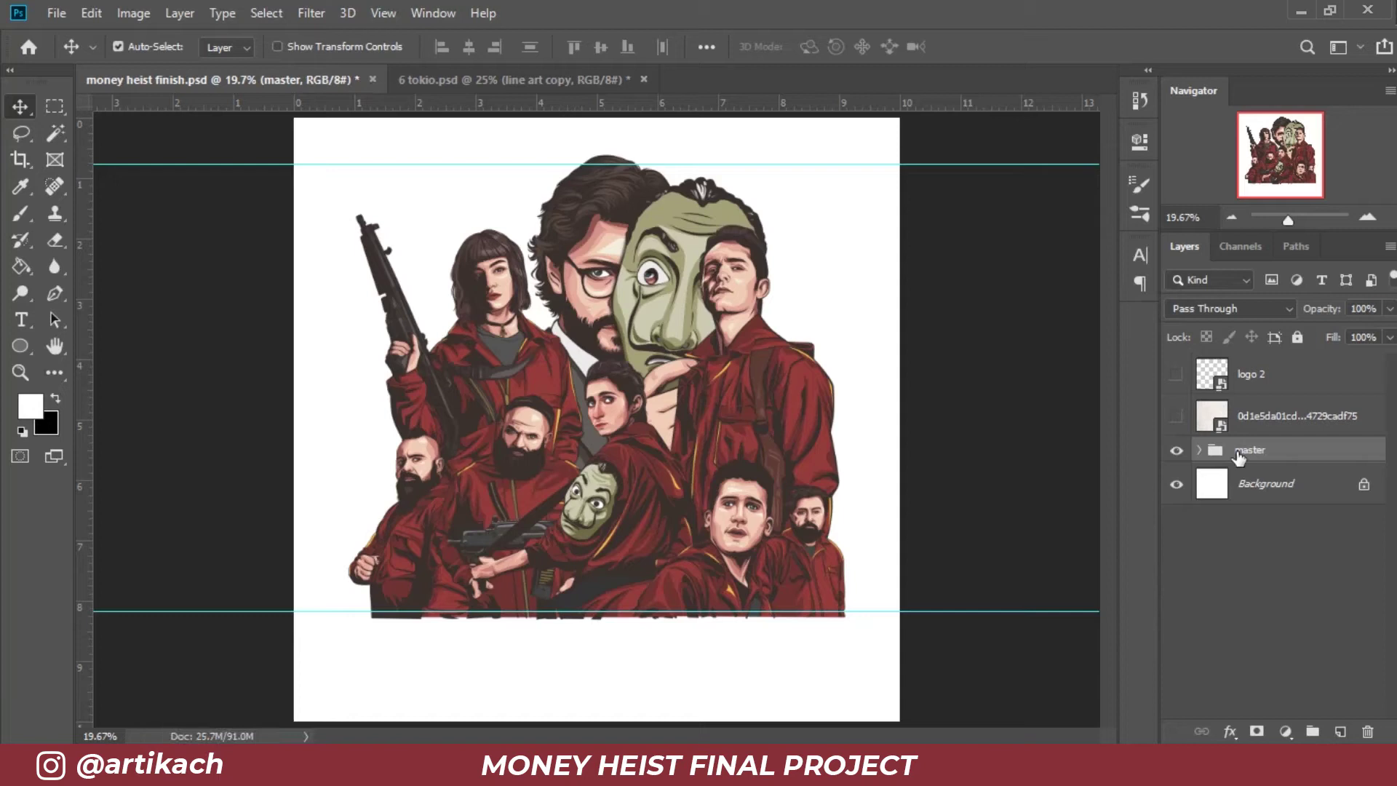
Step: Duplicate the master group, hide the original, and merge the copy into Layer 1
key("ctrl+j")
left_click(1176, 476)
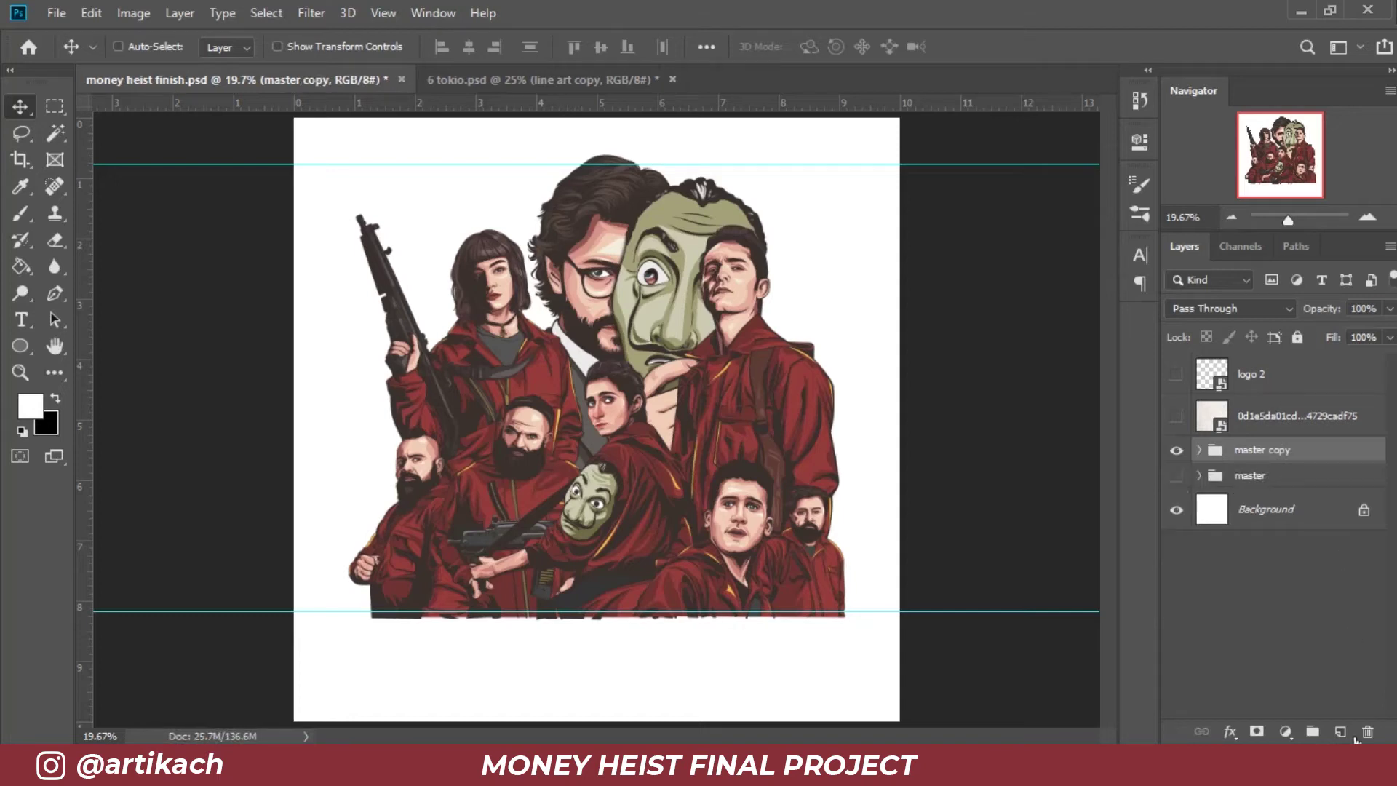
left_click(1340, 732)
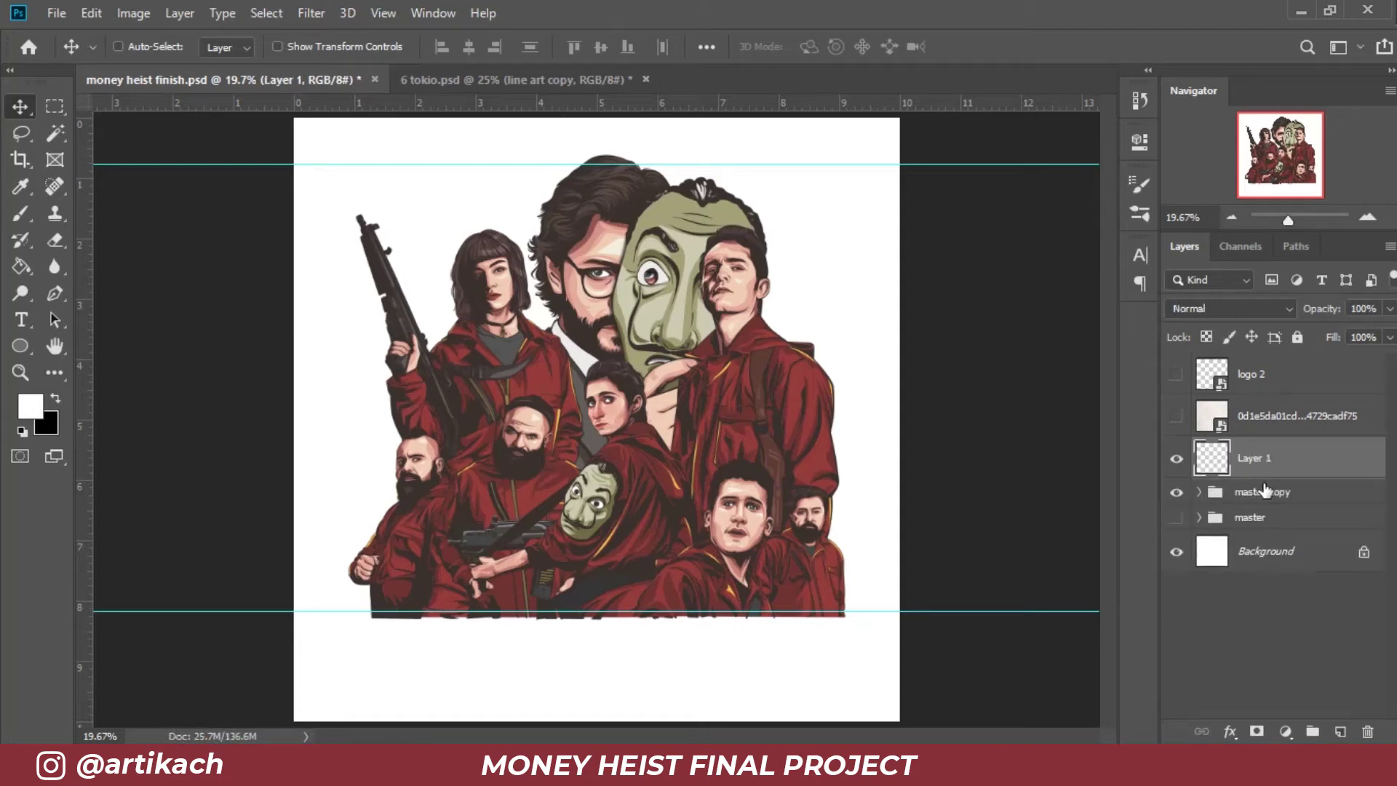
left_click(1340, 500, "ctrl")
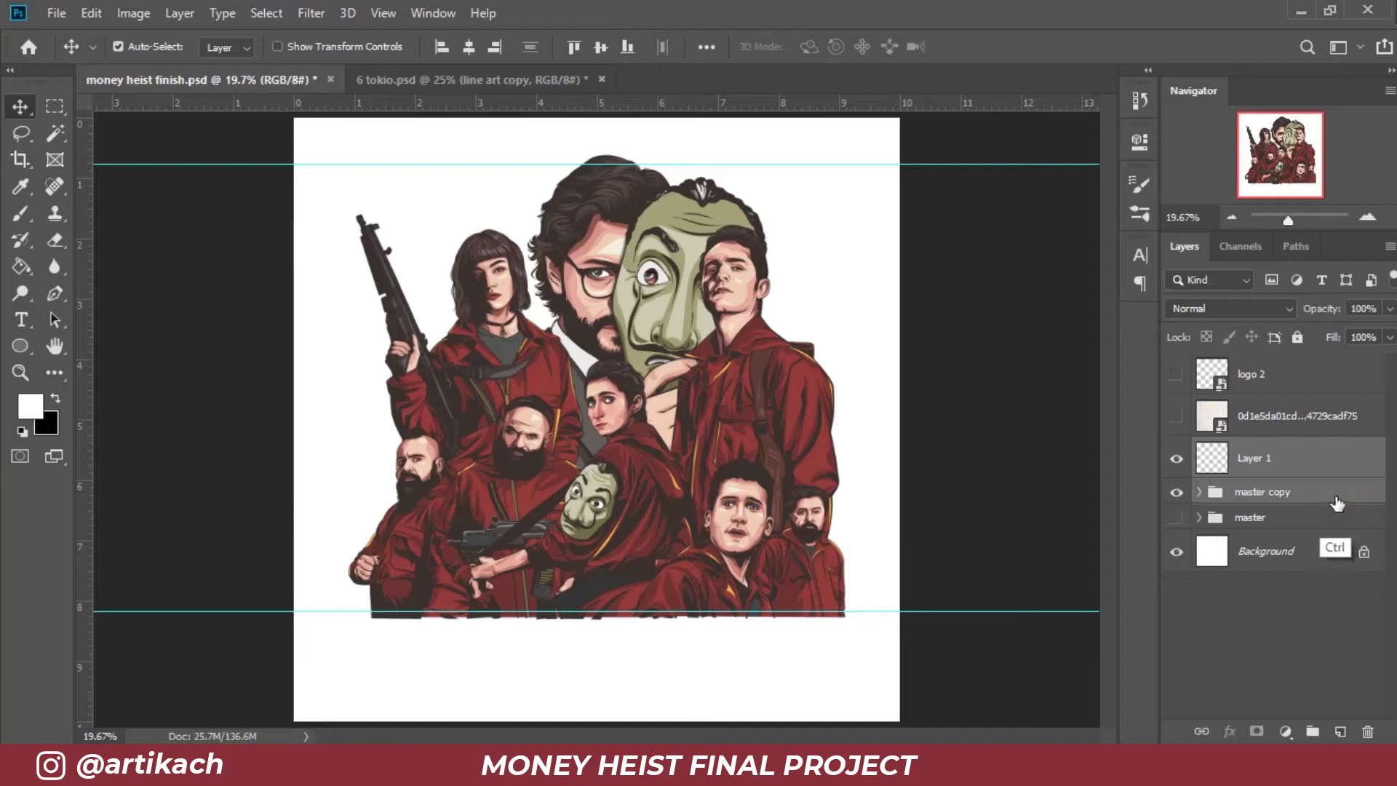
key("ctrl+e")
key("ctrl+s")
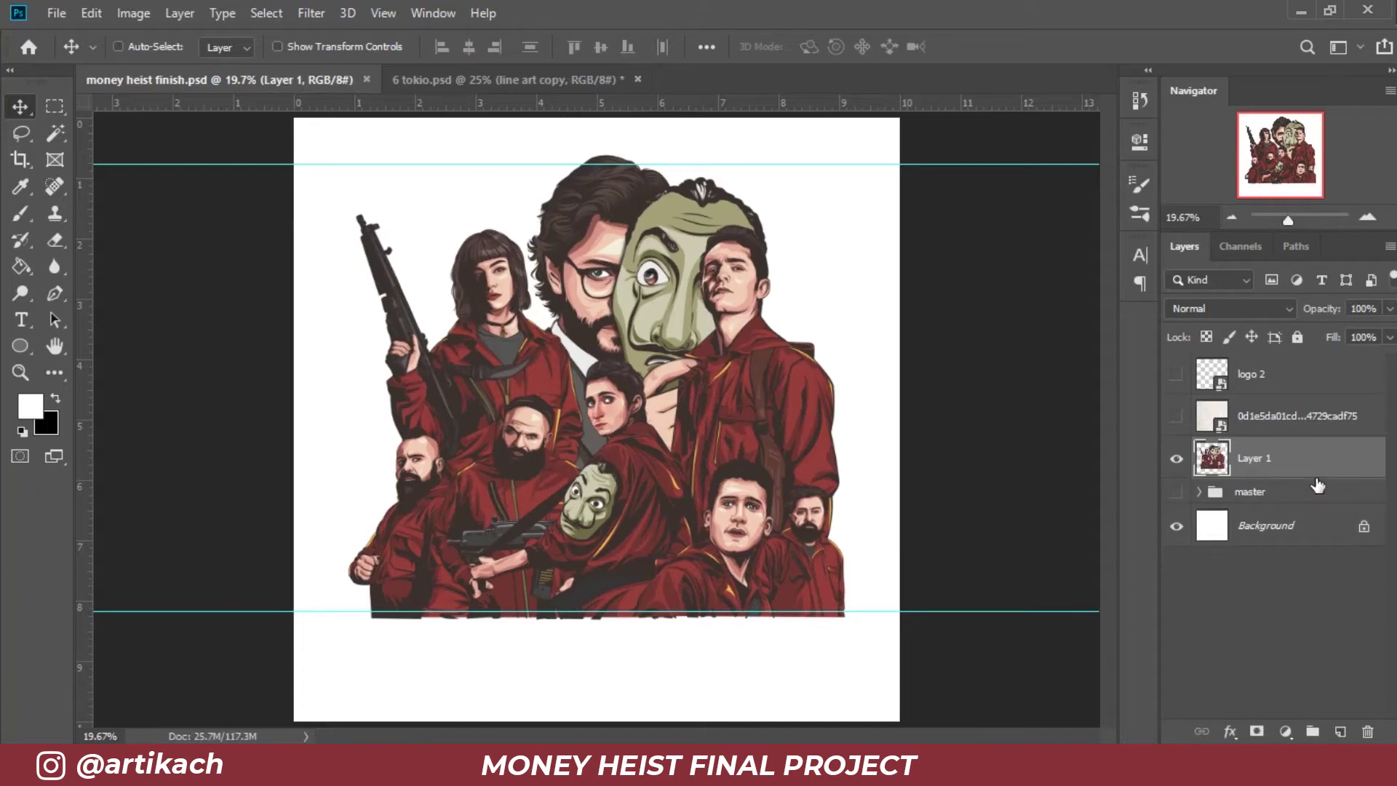
Step: Select the strip below the cast with a rectangular marquee and delete its contents
left_click(53, 107)
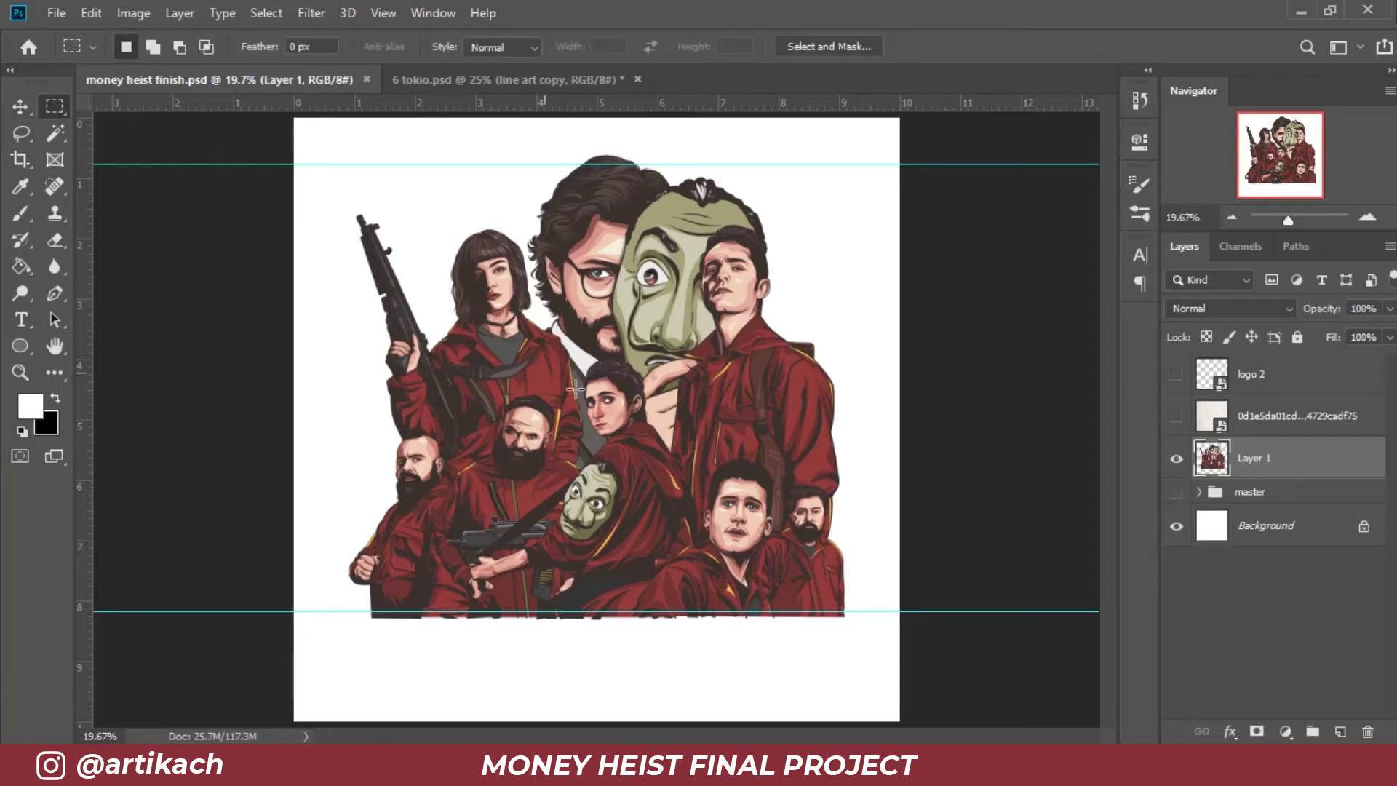
left_click_drag(862, 699, 336, 602)
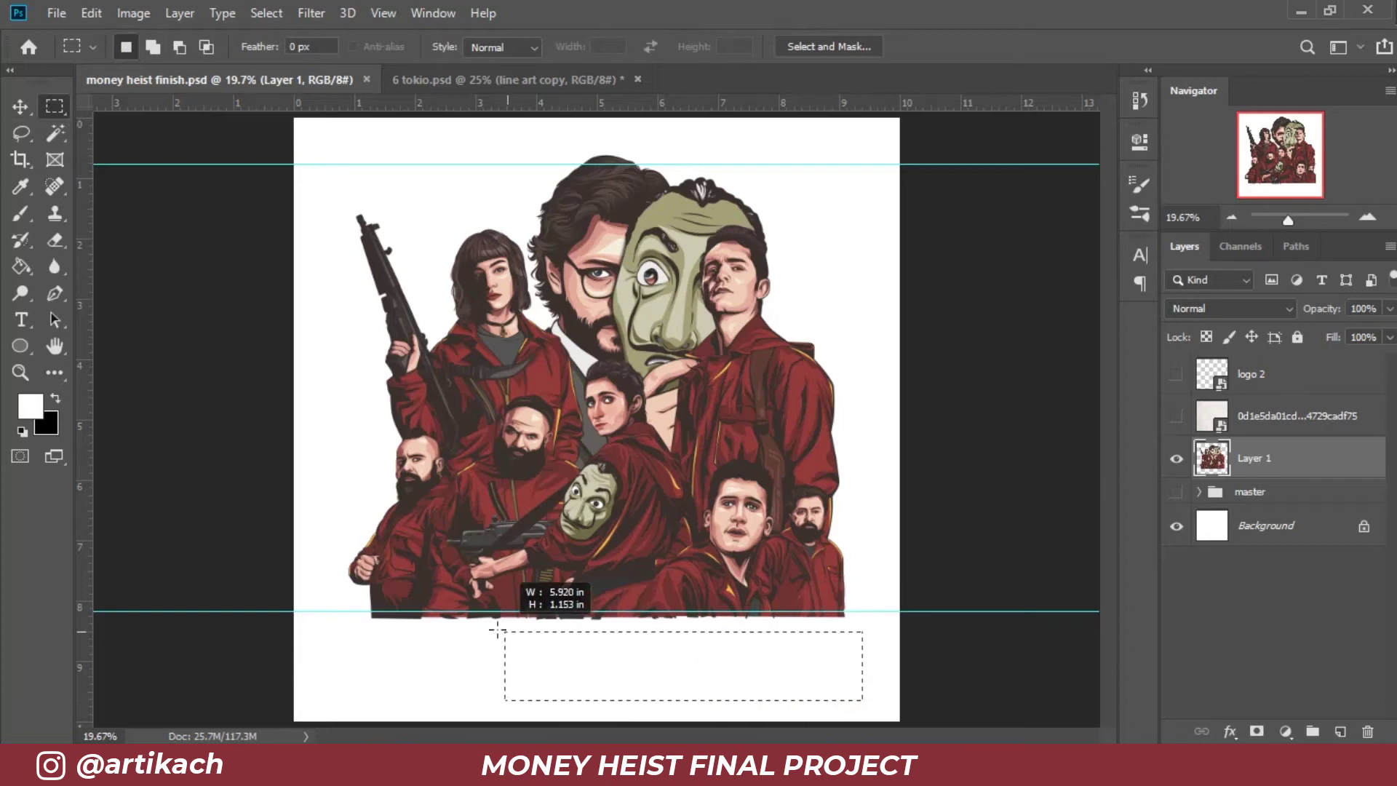
key("Delete")
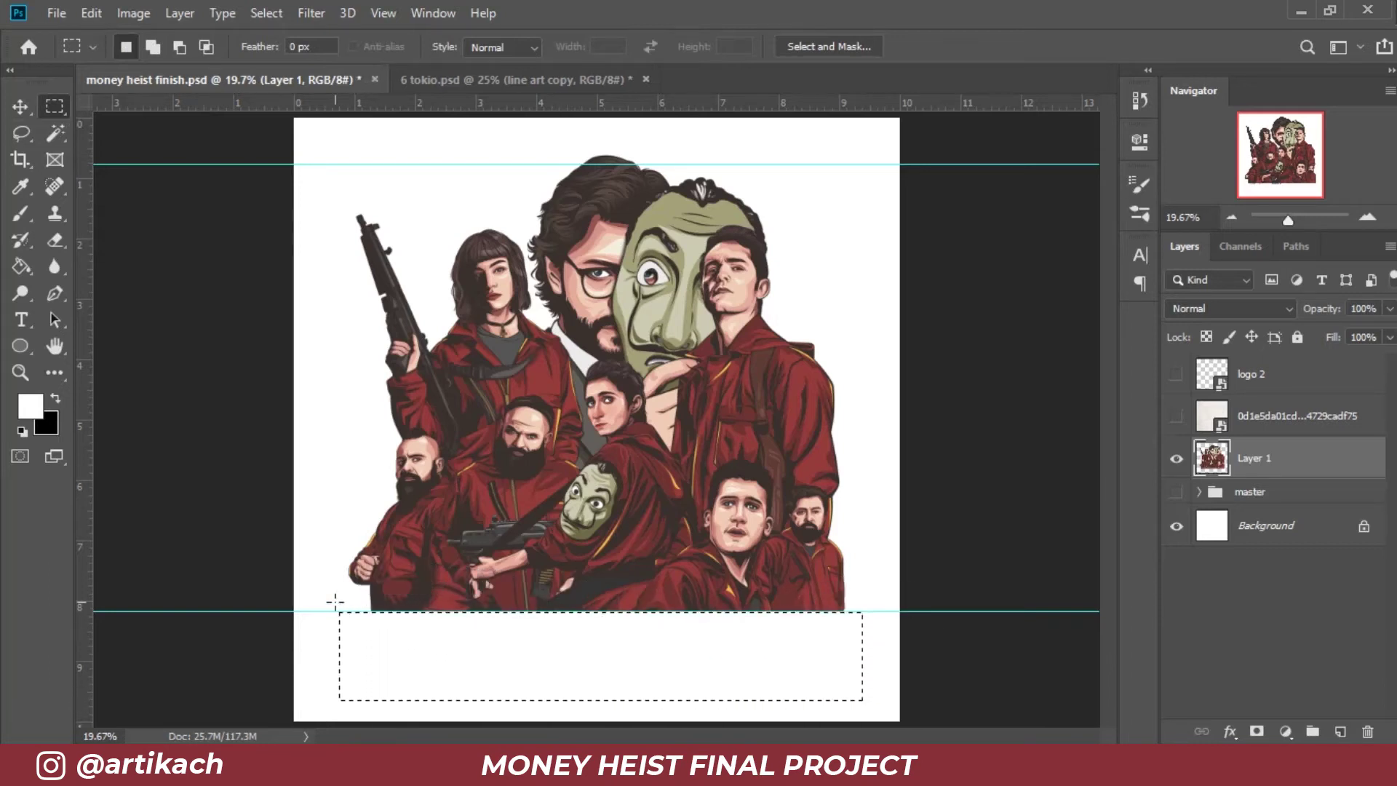
Step: Deselect the strip and save the poster
key("v")
key("ctrl+d")
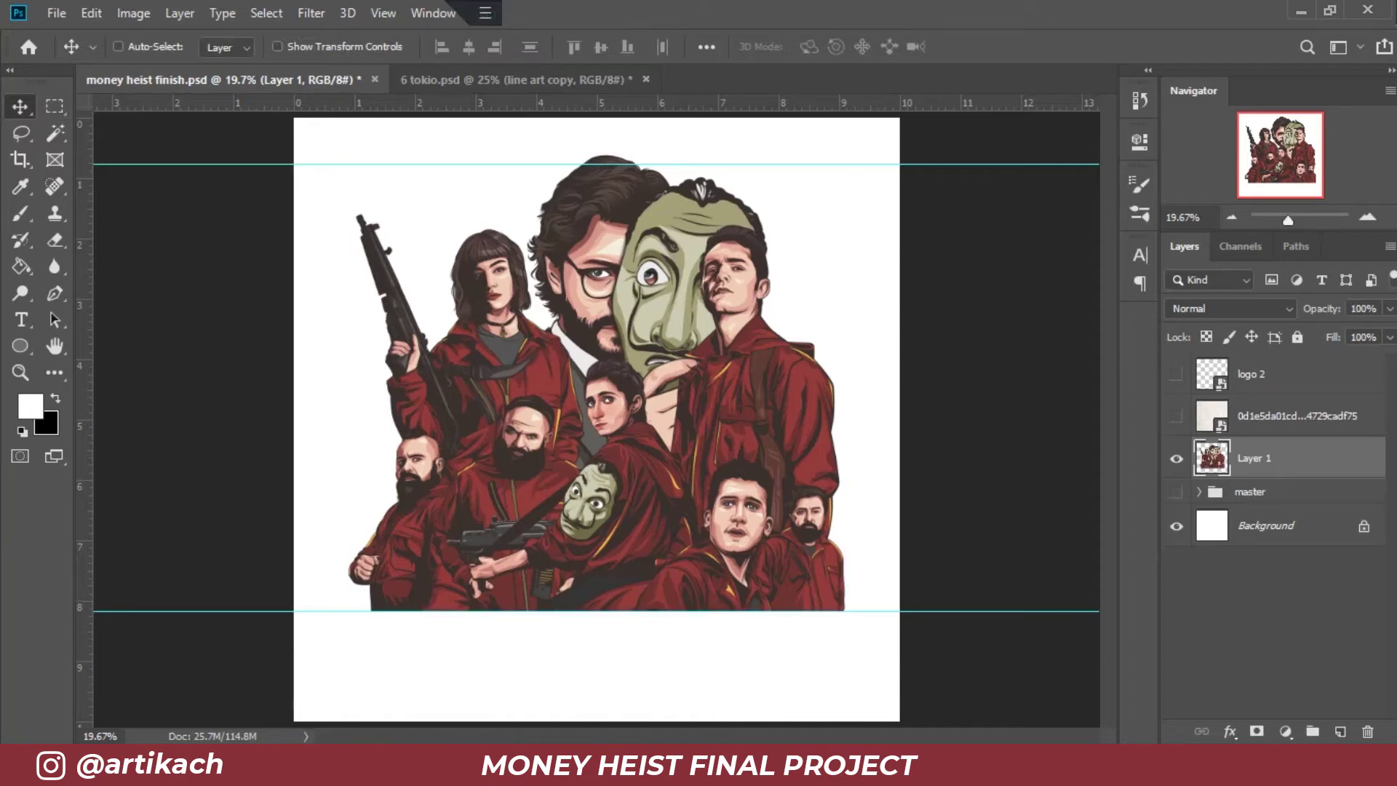
key("ctrl+s")
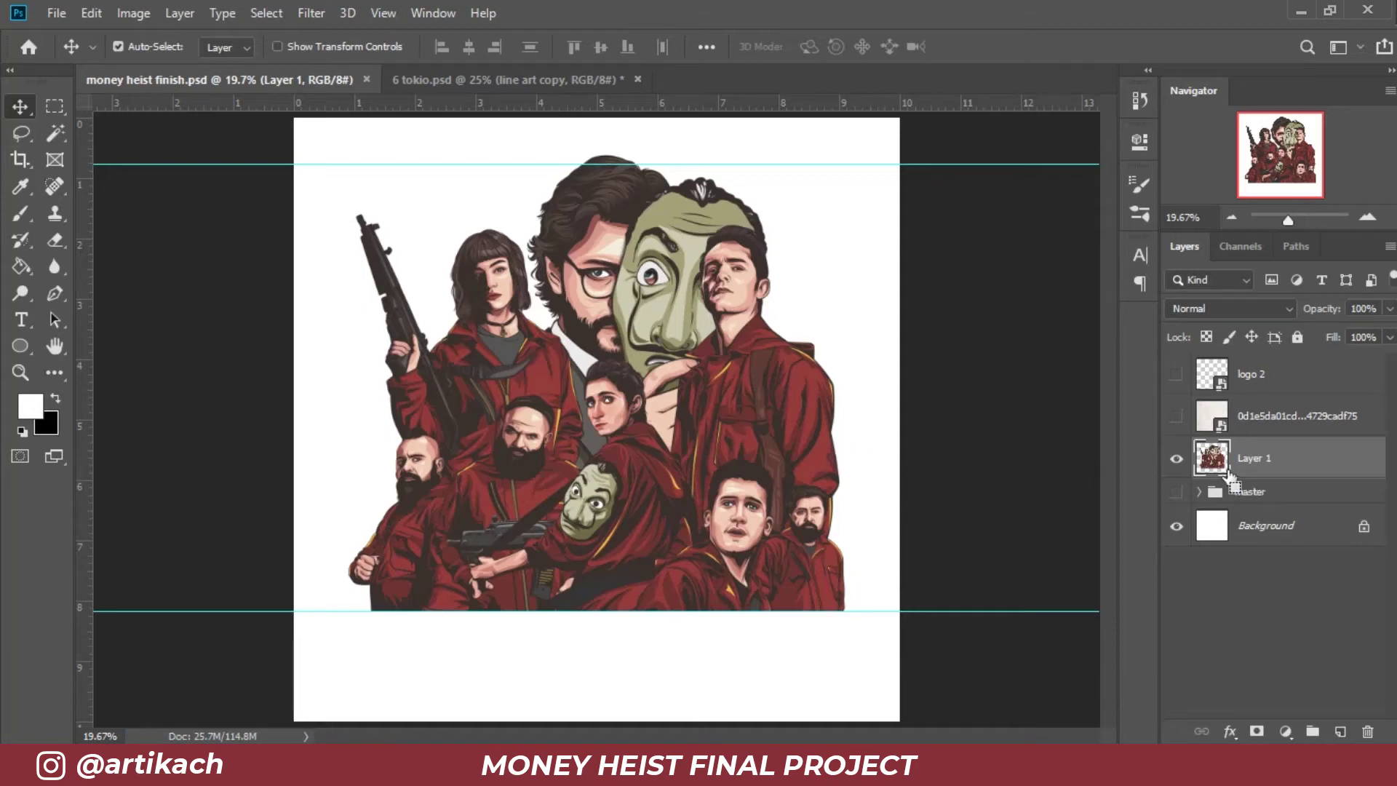
Step: Duplicate Layer 1, hide the original, shrink the copy to about 94%, then drag in letter money heist.ai
key("ctrl+j")
left_click(1177, 500)
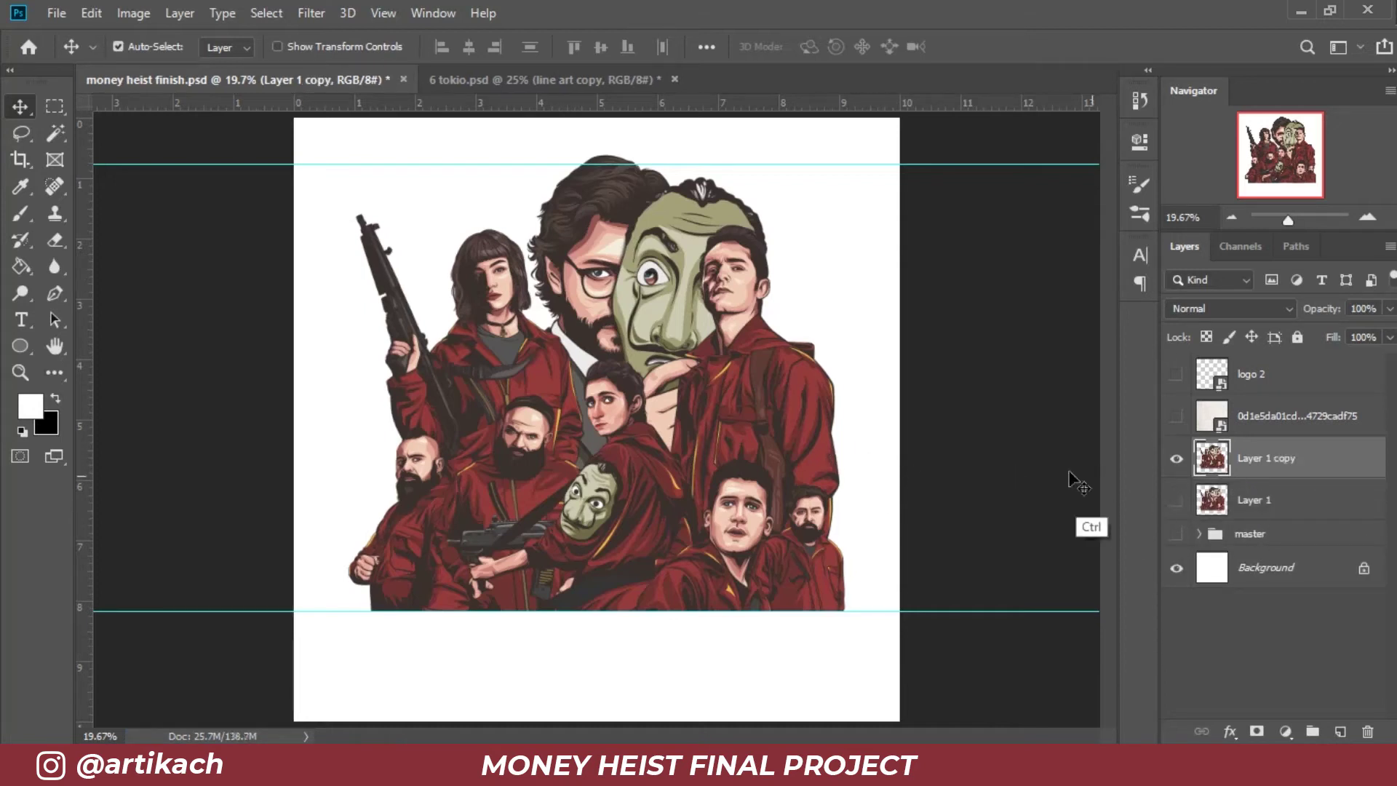
key("ctrl+t")
left_click_drag(847, 150, 815, 181)
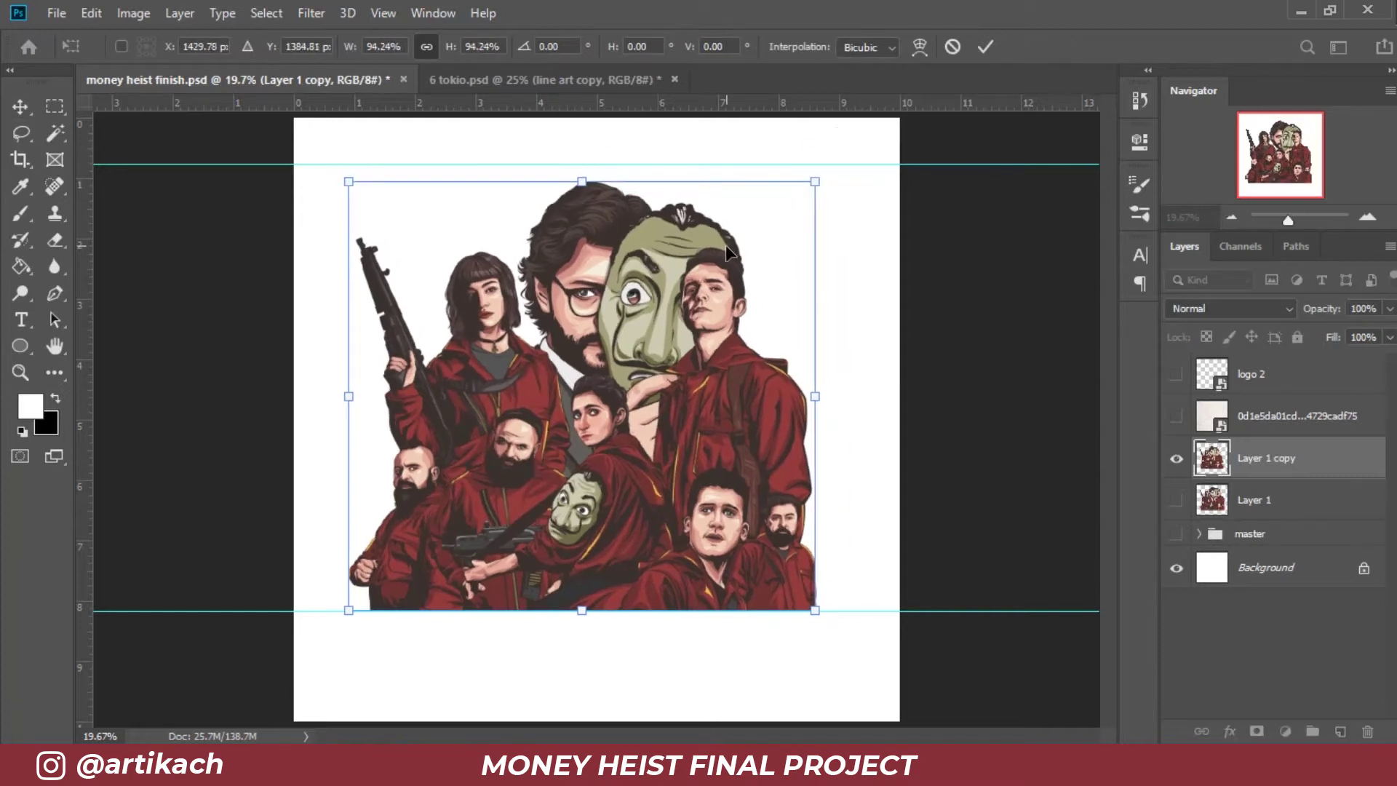
left_click_drag(728, 248, 742, 231)
key("Return")
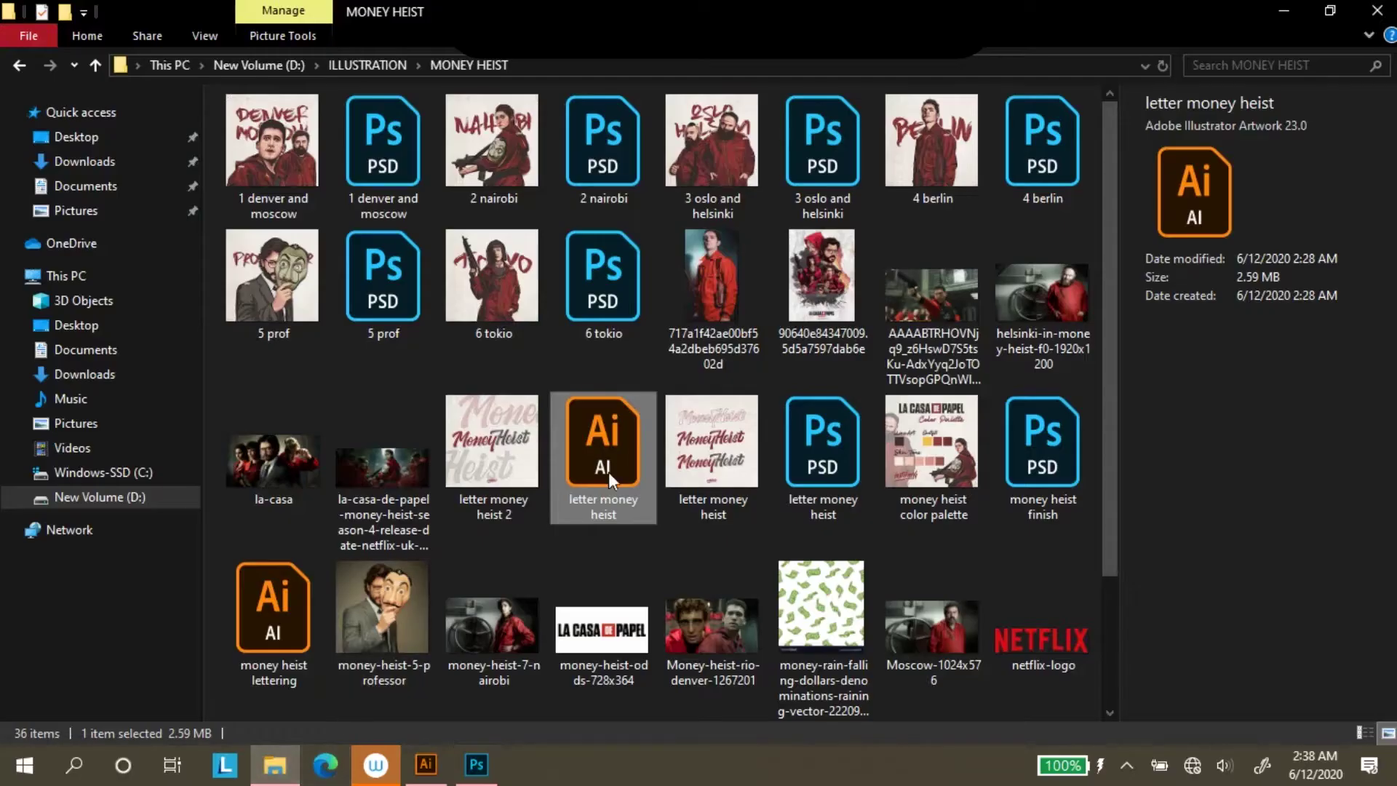
left_click_drag(609, 471, 859, 80)
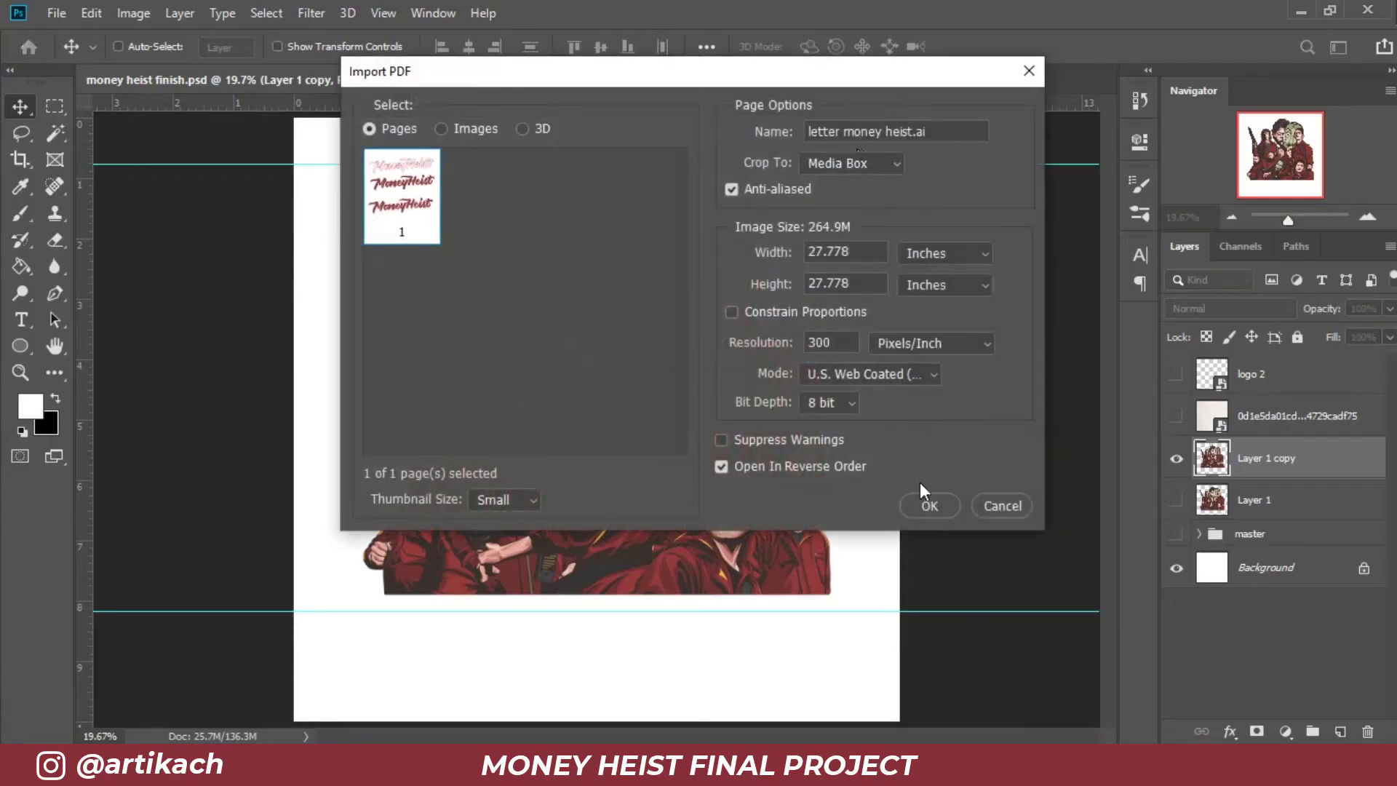
Step: Import the .ai file and carry its bottom MoneyHeist lettering into the poster document
left_click(930, 508)
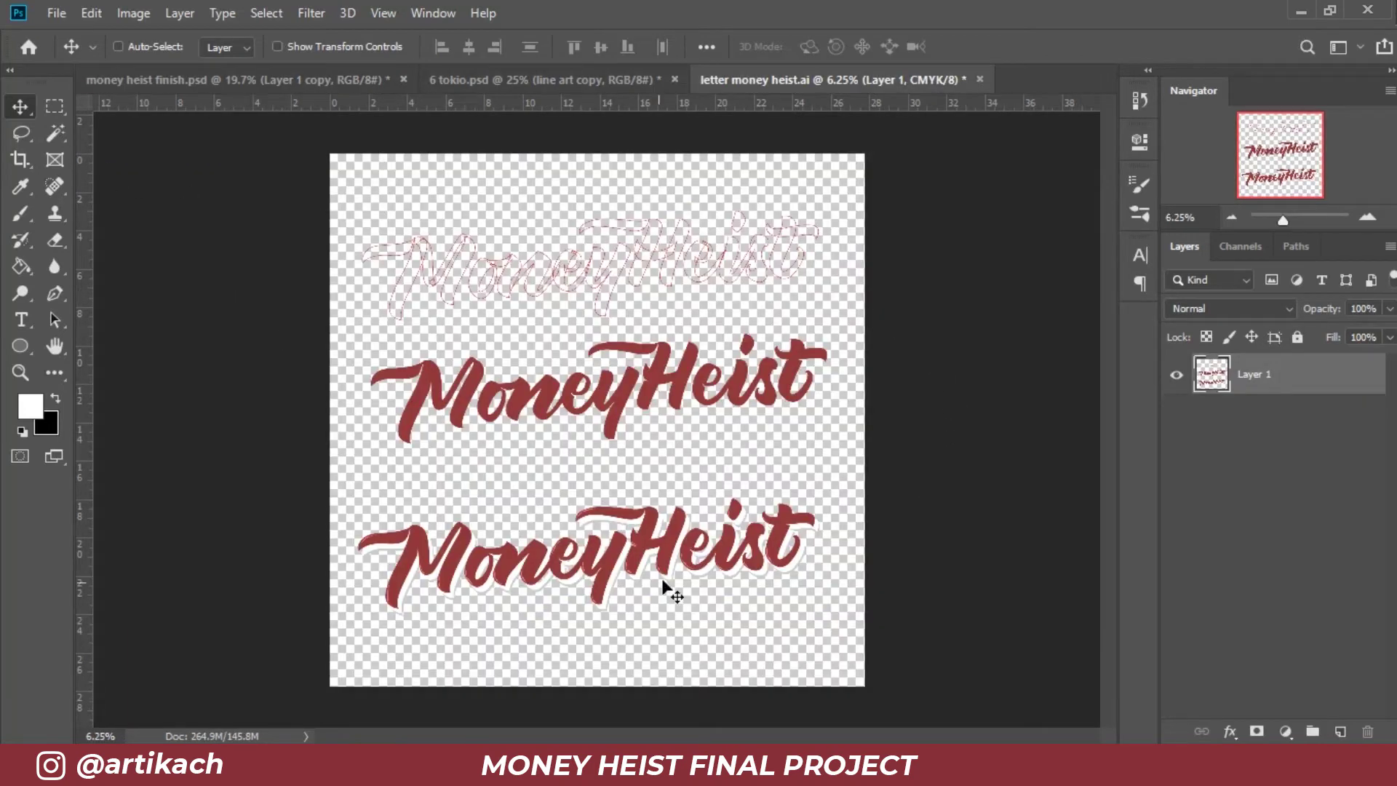
left_click(54, 105)
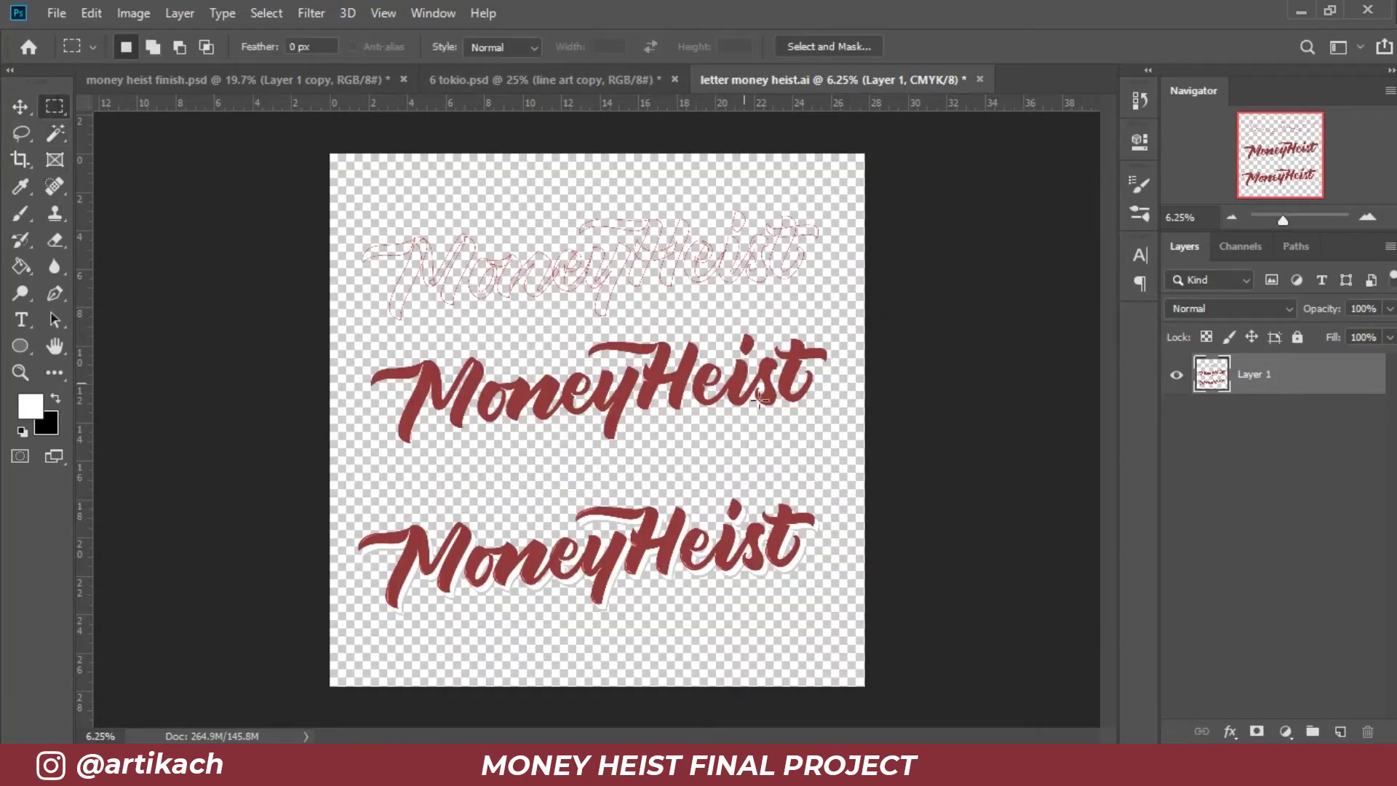
left_click_drag(862, 653, 313, 474)
left_click(22, 107)
mouse_move(422, 560)
left_mouse_down()
mouse_move(326, 77)
mouse_move(565, 368)
left_mouse_up()
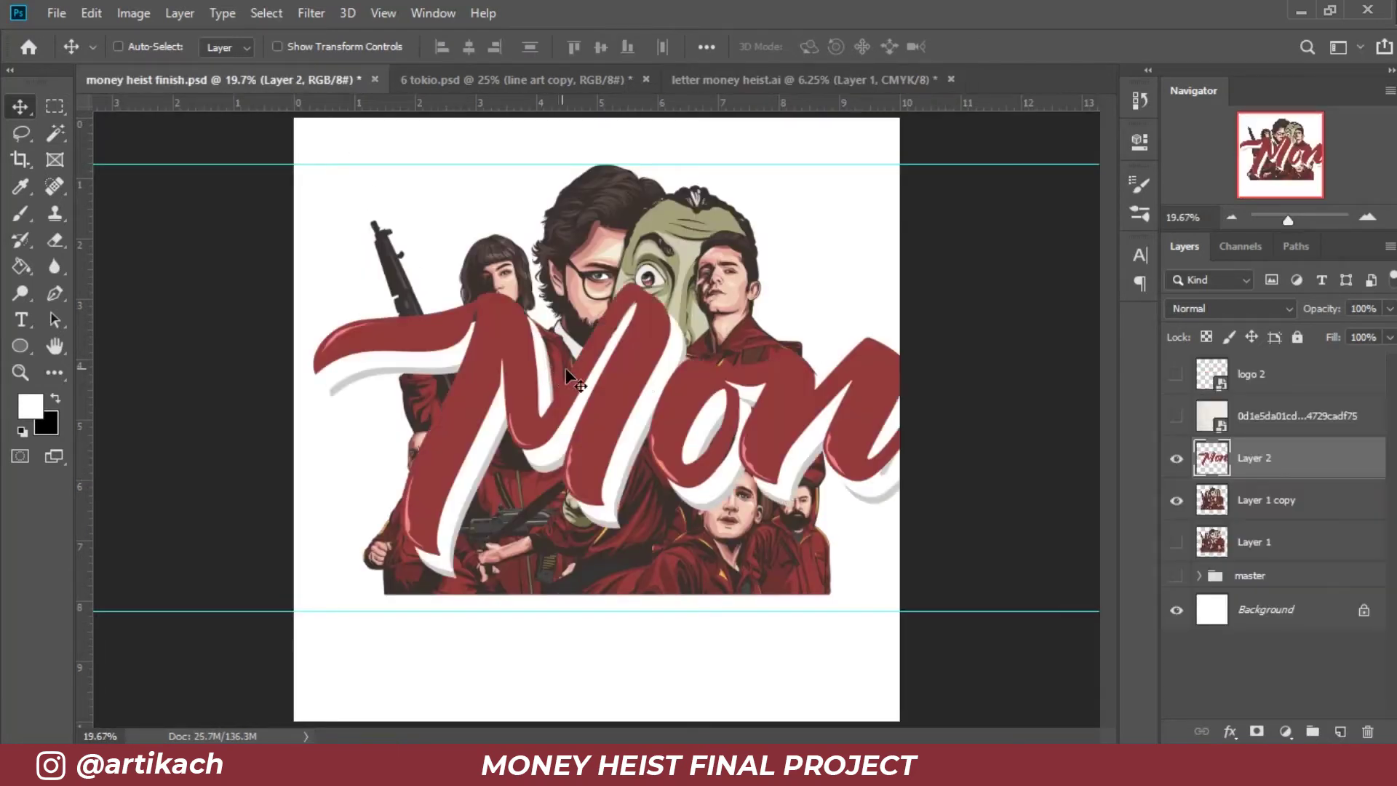
Step: Scale the lettering to about 32% at the bottom below the cast, then hide Layer 2
key("ctrl+minus")
key("ctrl+minus")
key("ctrl+minus")
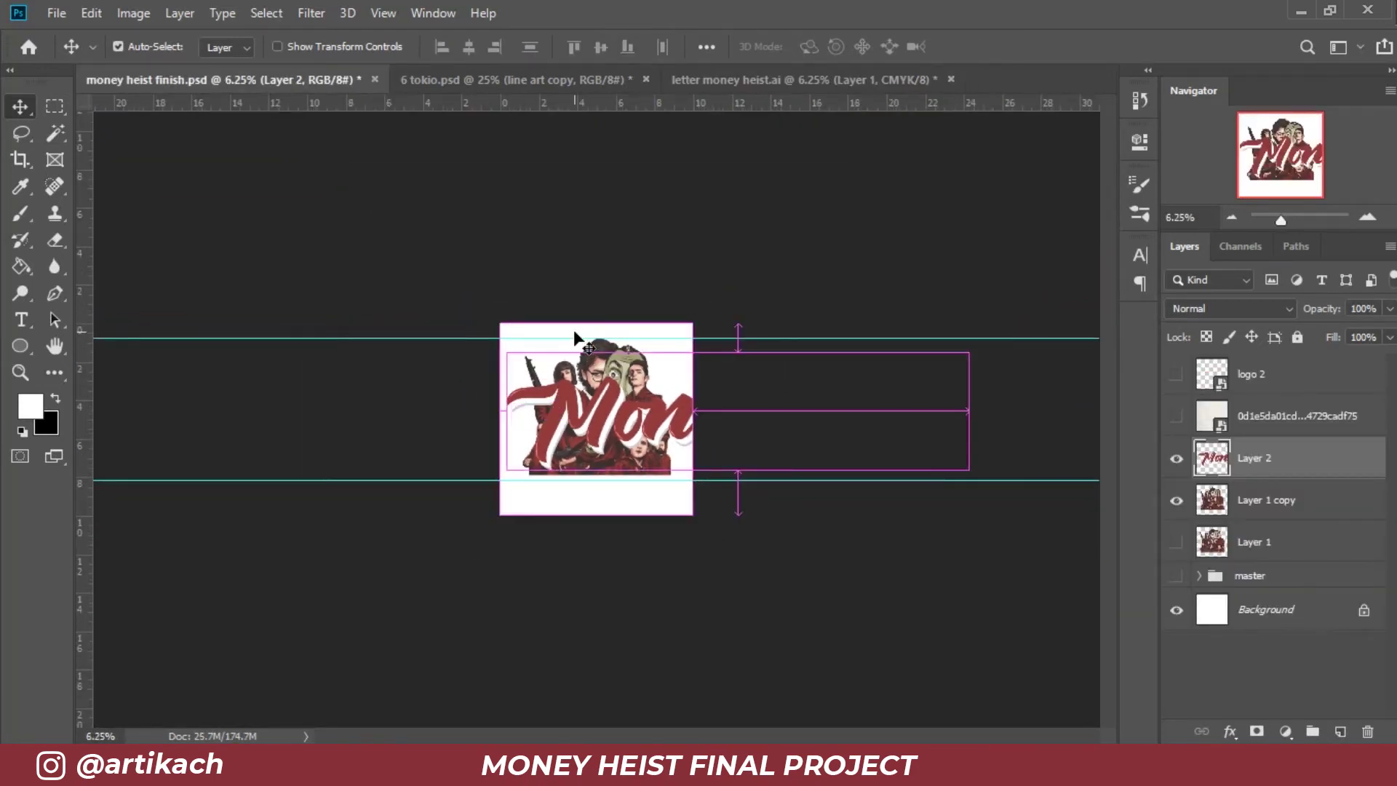
key("ctrl+t")
left_click_drag(967, 470, 677, 399)
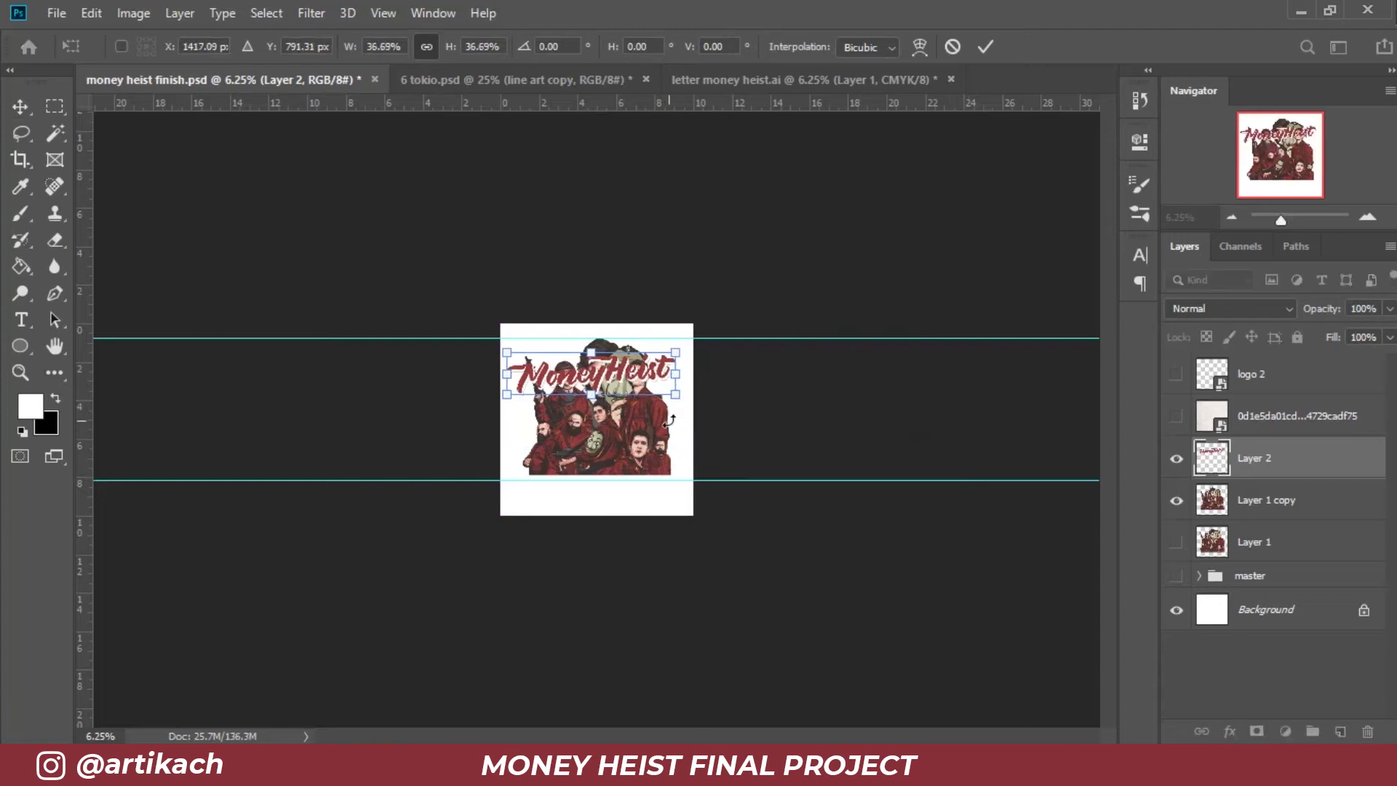
key("ctrl+0")
mouse_move(710, 283)
left_mouse_down()
mouse_move(726, 609)
mouse_move(727, 587)
left_mouse_up()
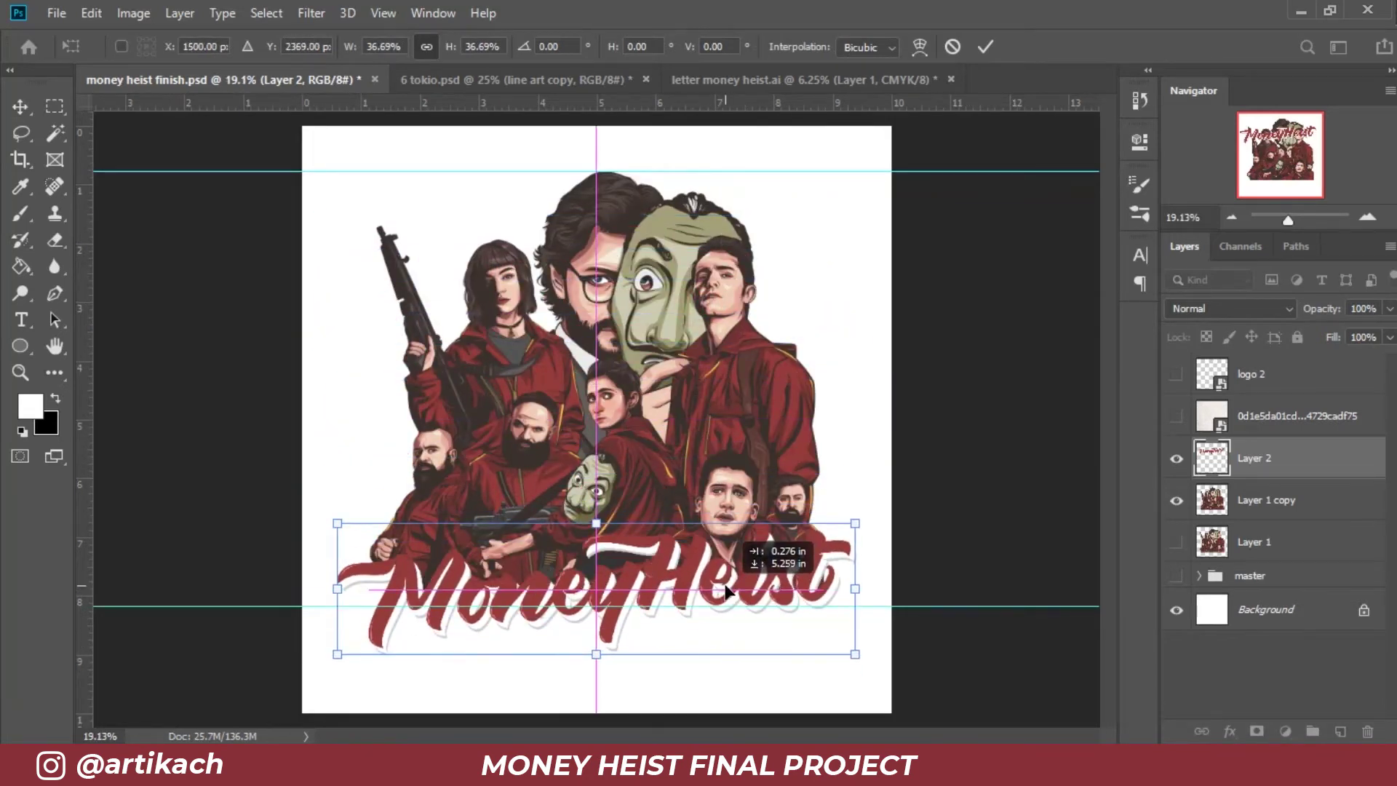
left_click(838, 551)
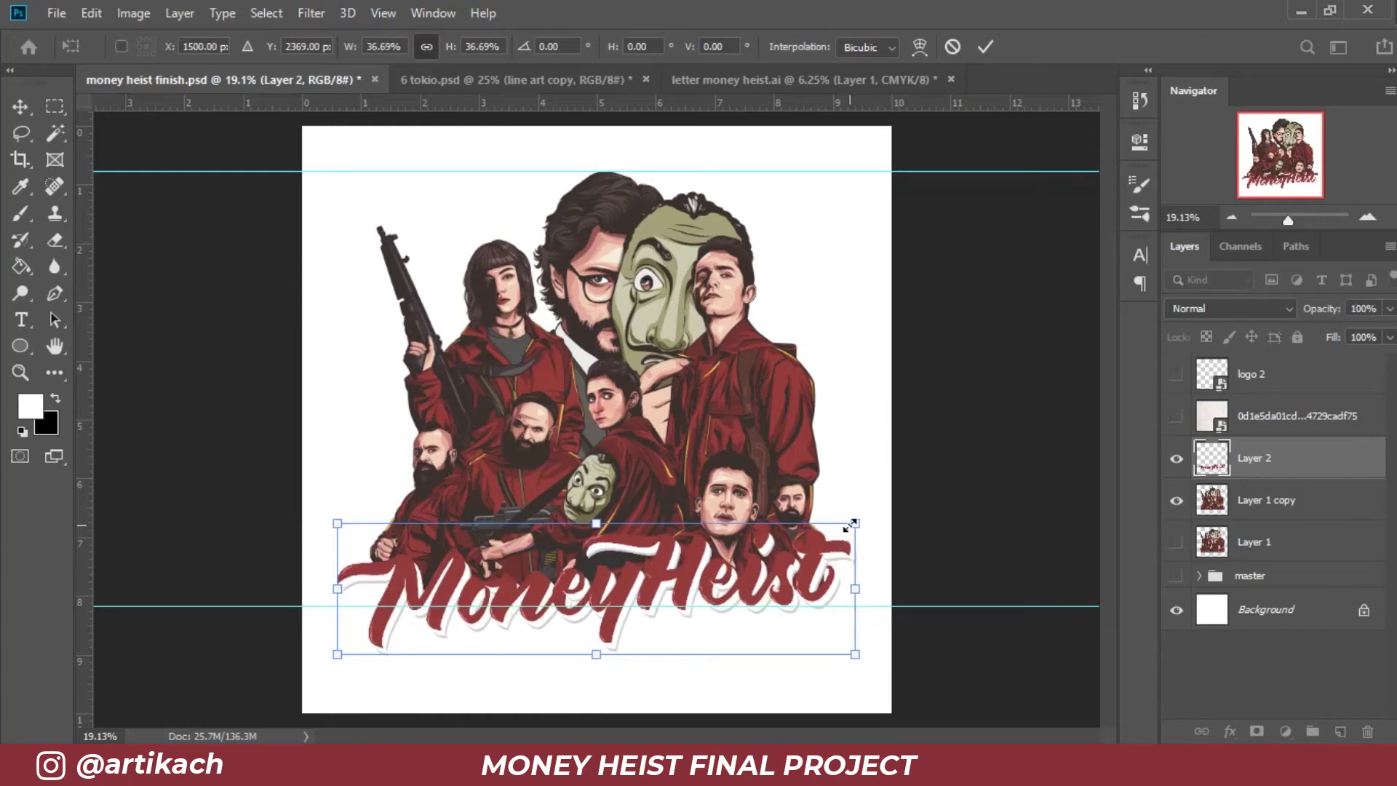
left_click_drag(851, 526, 790, 540)
left_click_drag(723, 587, 751, 595)
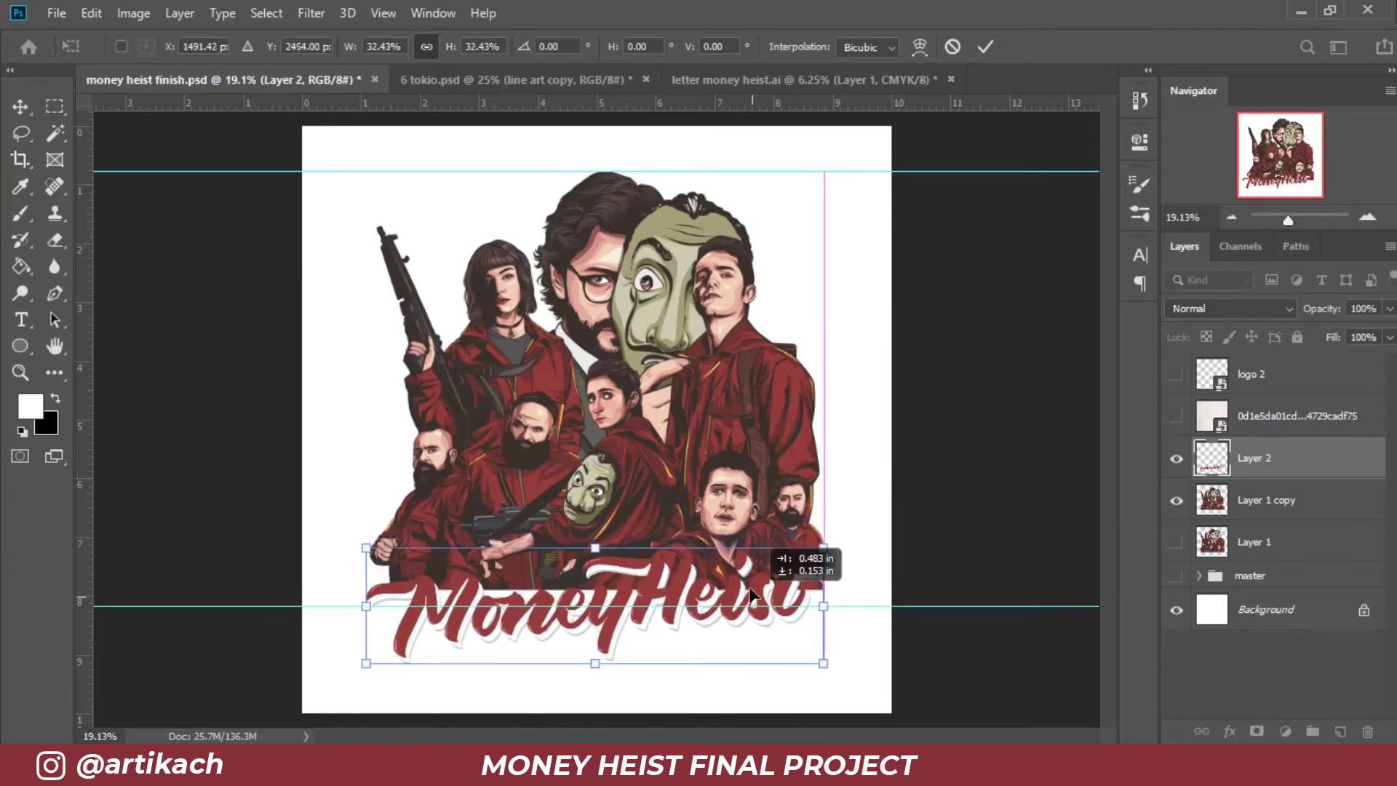
left_click_drag(750, 595, 795, 610)
key("Return")
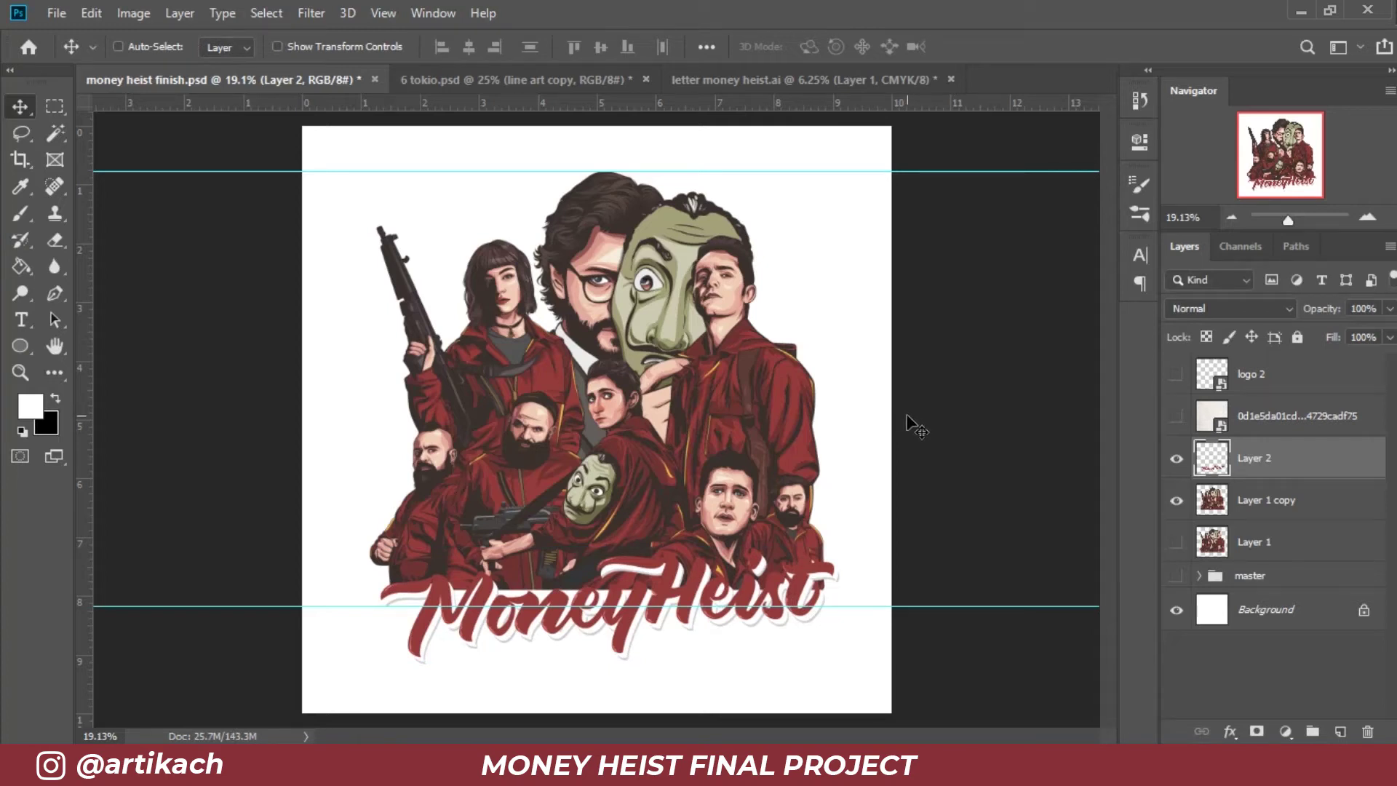
left_click(1177, 460)
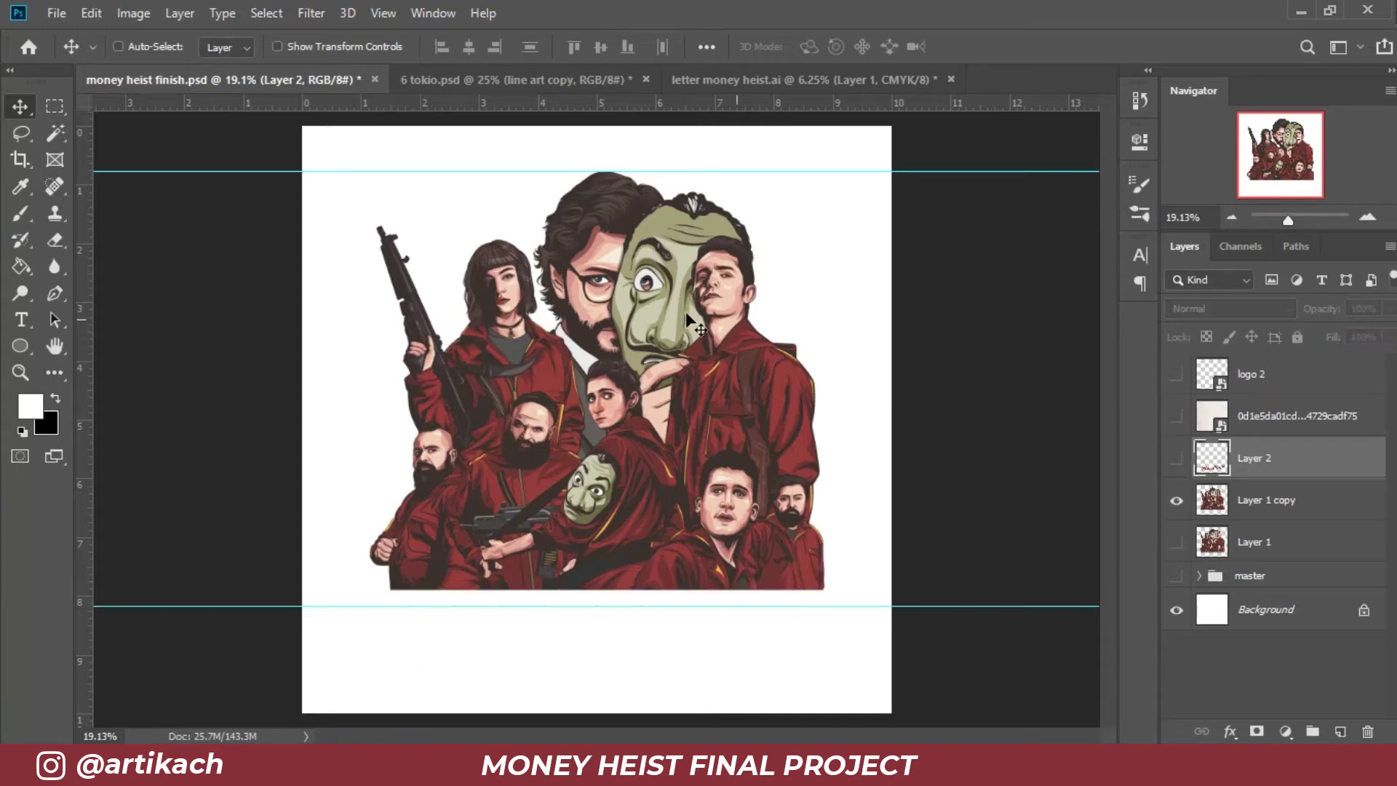
Step: Close 6 tokio.psd without saving and return to letter money heist.ai
left_click(527, 80)
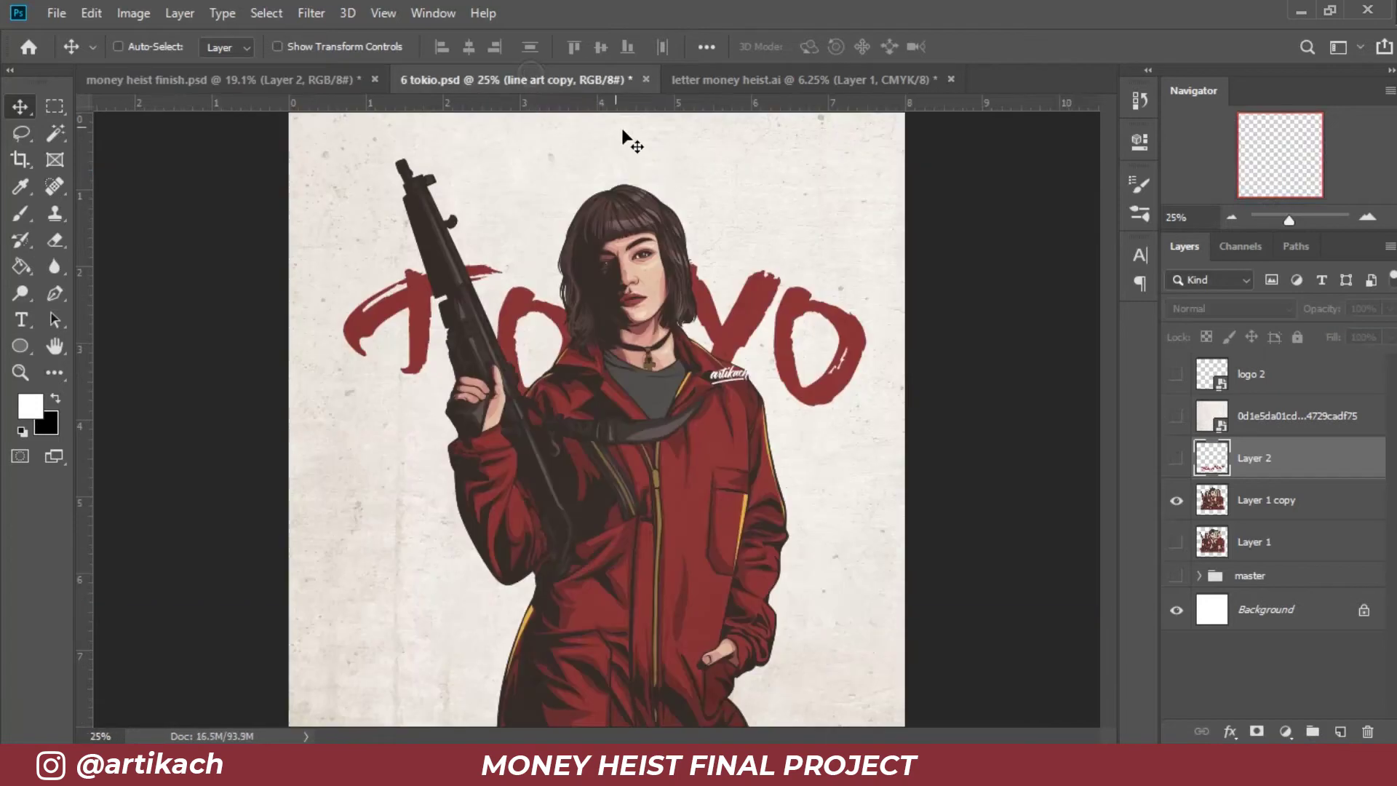
left_click(646, 79)
left_click(689, 297)
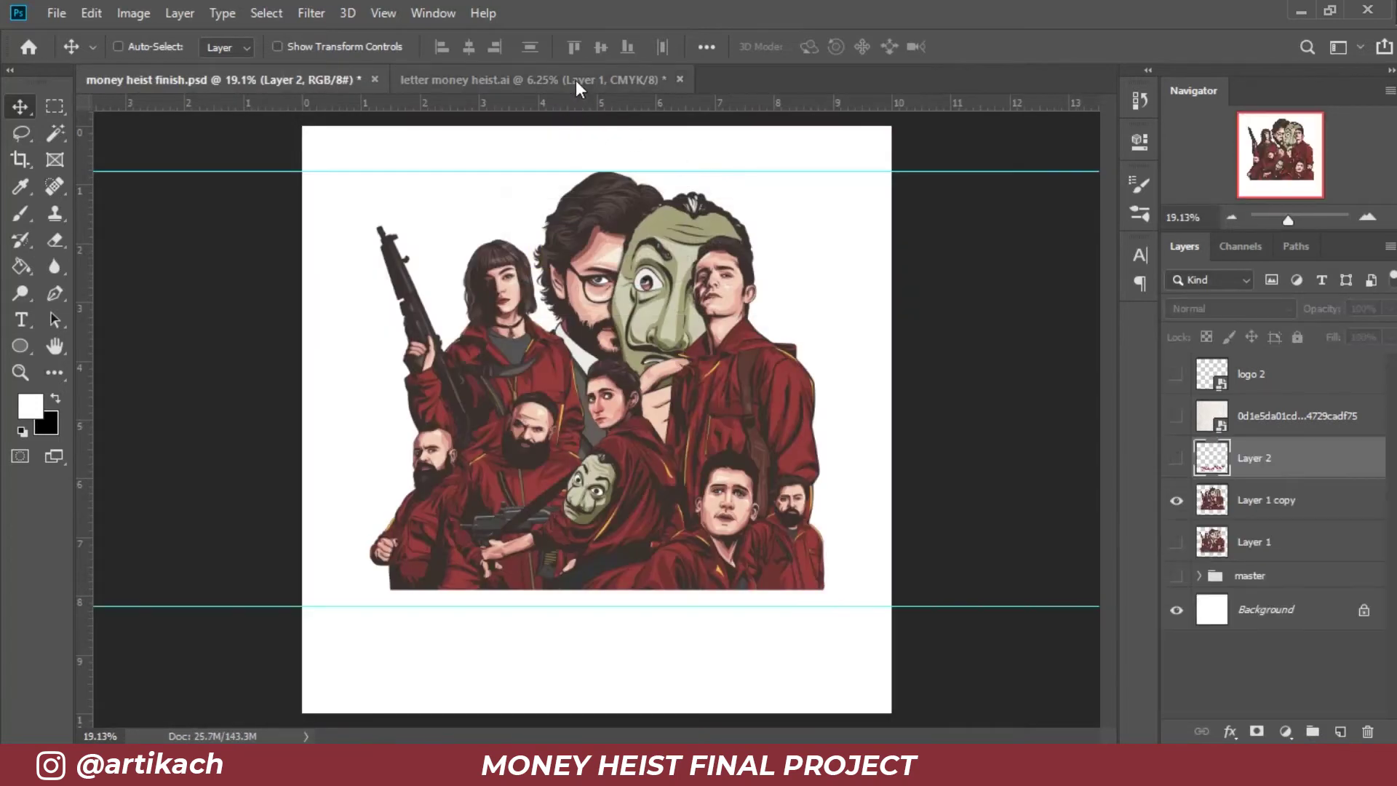
left_click(574, 81)
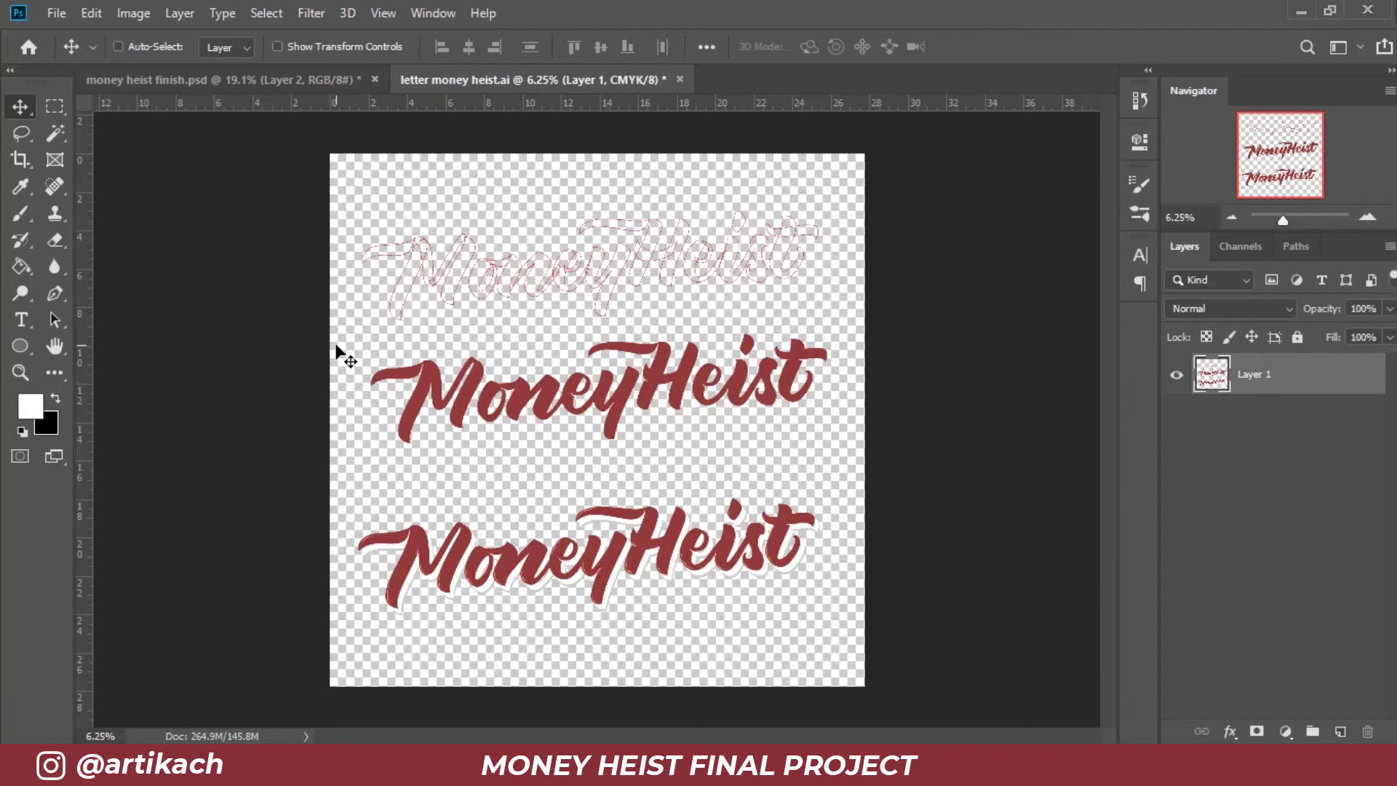
Step: Select the middle MoneyHeist lettering and drag it onto the poster
key("m")
left_click_drag(327, 334, 916, 471)
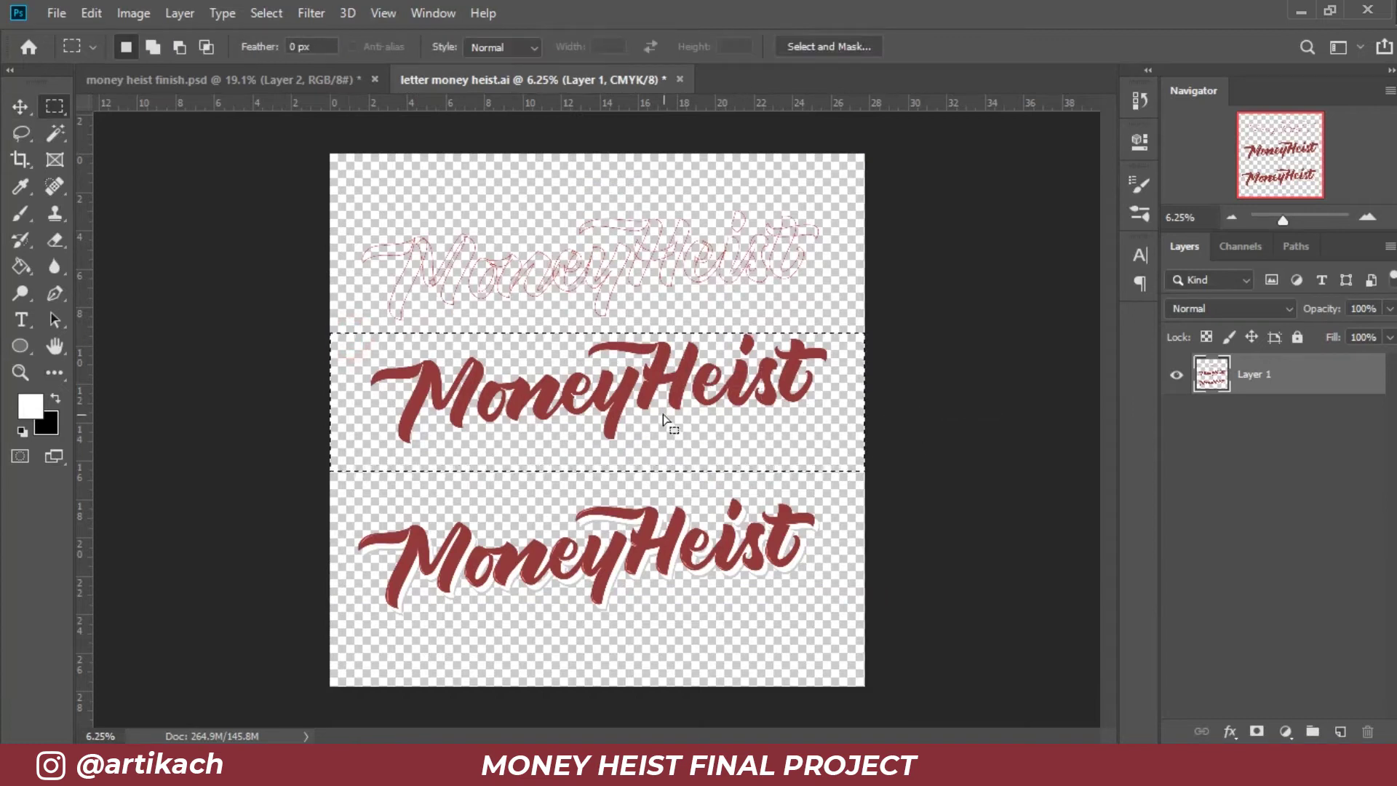
key("v")
mouse_move(626, 393)
left_mouse_down()
mouse_move(598, 361)
mouse_move(633, 387)
left_mouse_up()
Step: Scale the lettering to about 35%, centre it across the poster's bottom, and add an empty layer above
key("ctrl+t")
left_click_drag(826, 313, 466, 361)
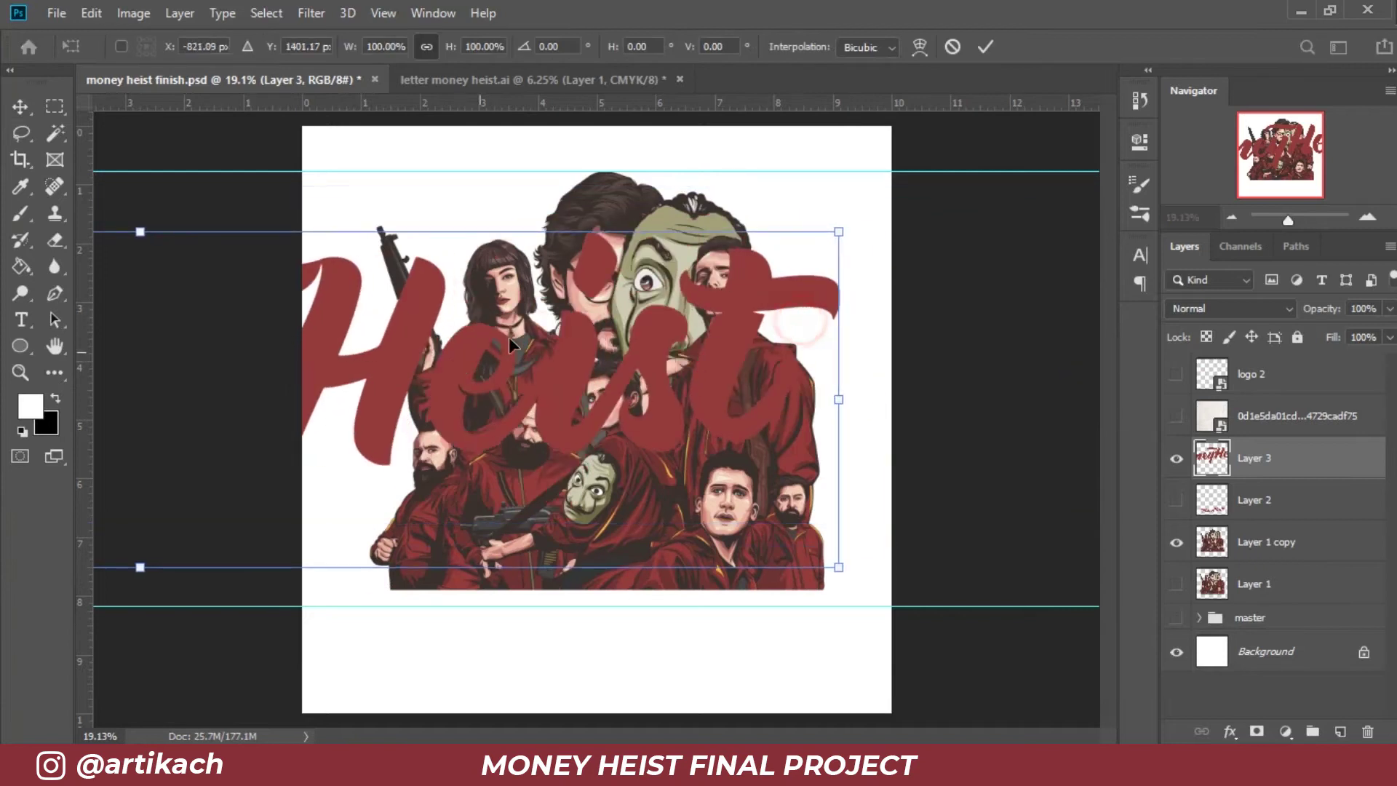
mouse_move(838, 231)
left_mouse_down()
mouse_move(911, 286)
mouse_move(408, 378)
mouse_move(548, 457)
mouse_move(597, 604)
left_mouse_up()
left_click_drag(779, 555, 901, 508)
left_click_drag(820, 575, 764, 588)
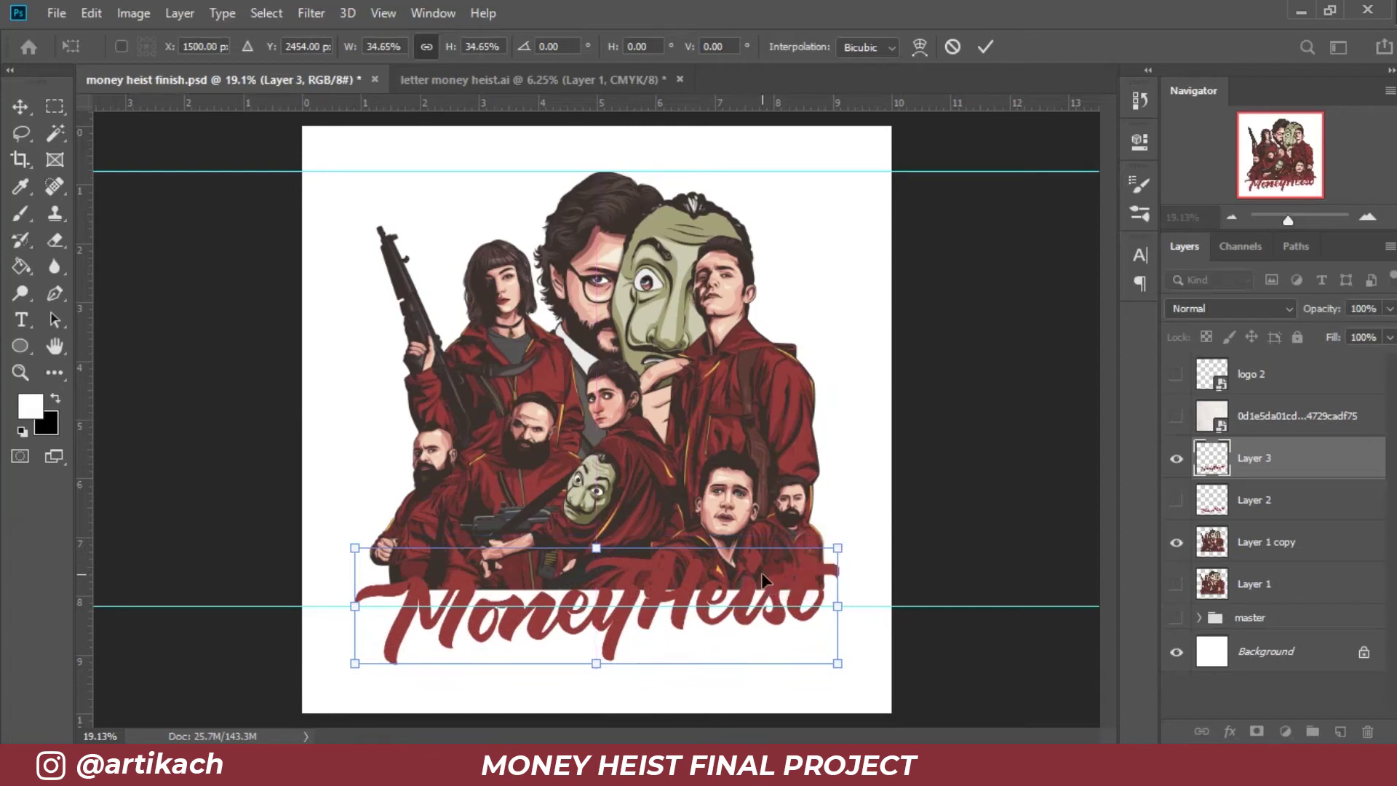
key("Return")
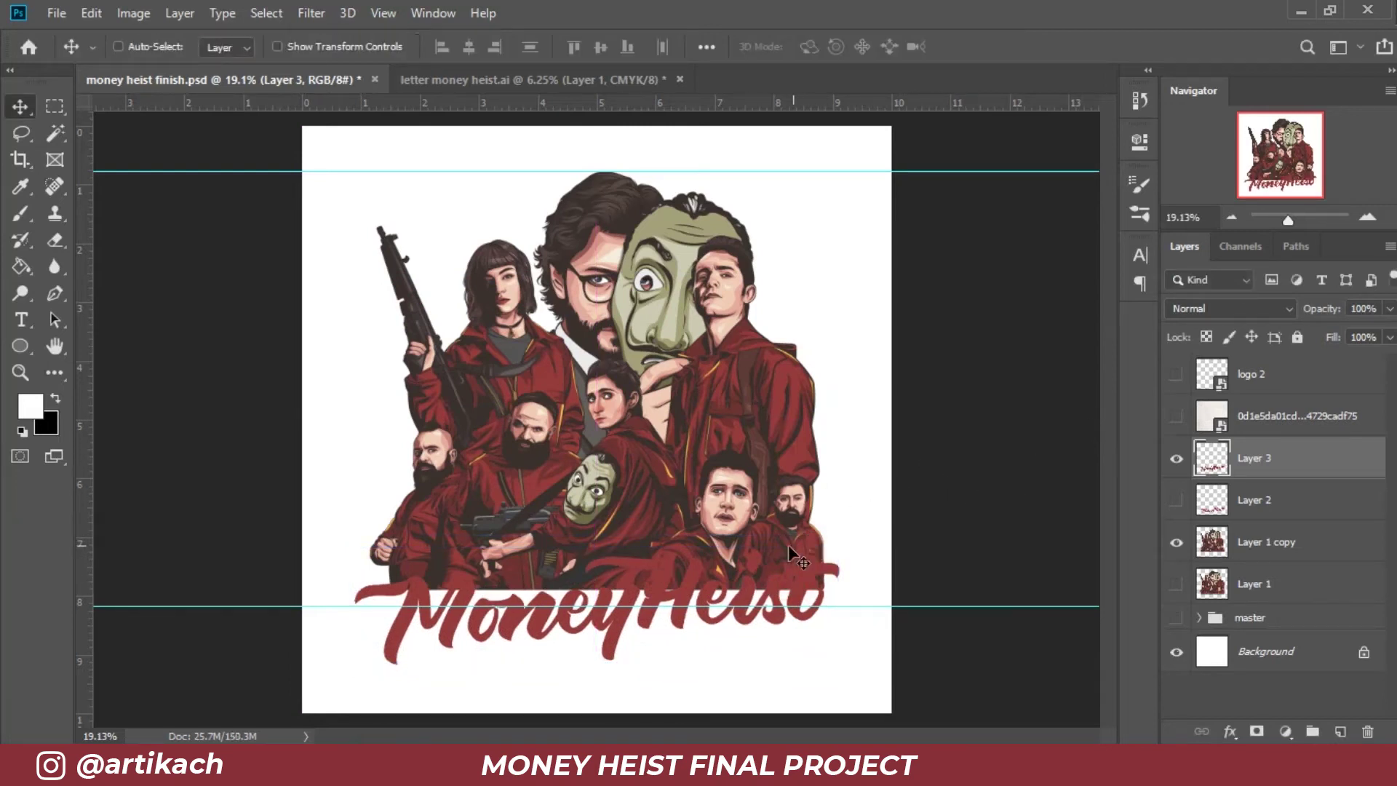
key("ctrl+t")
left_click_drag(769, 576, 761, 579)
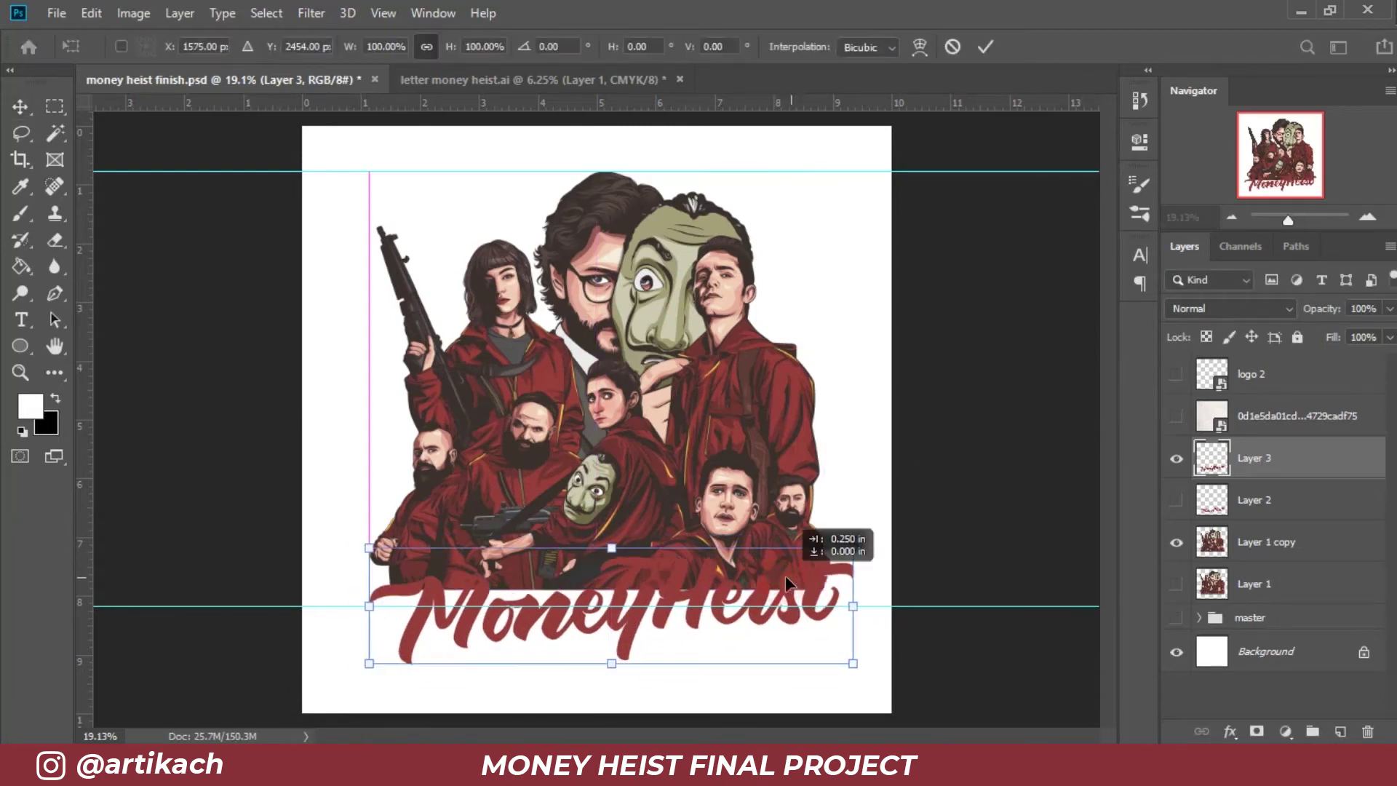
key("Return")
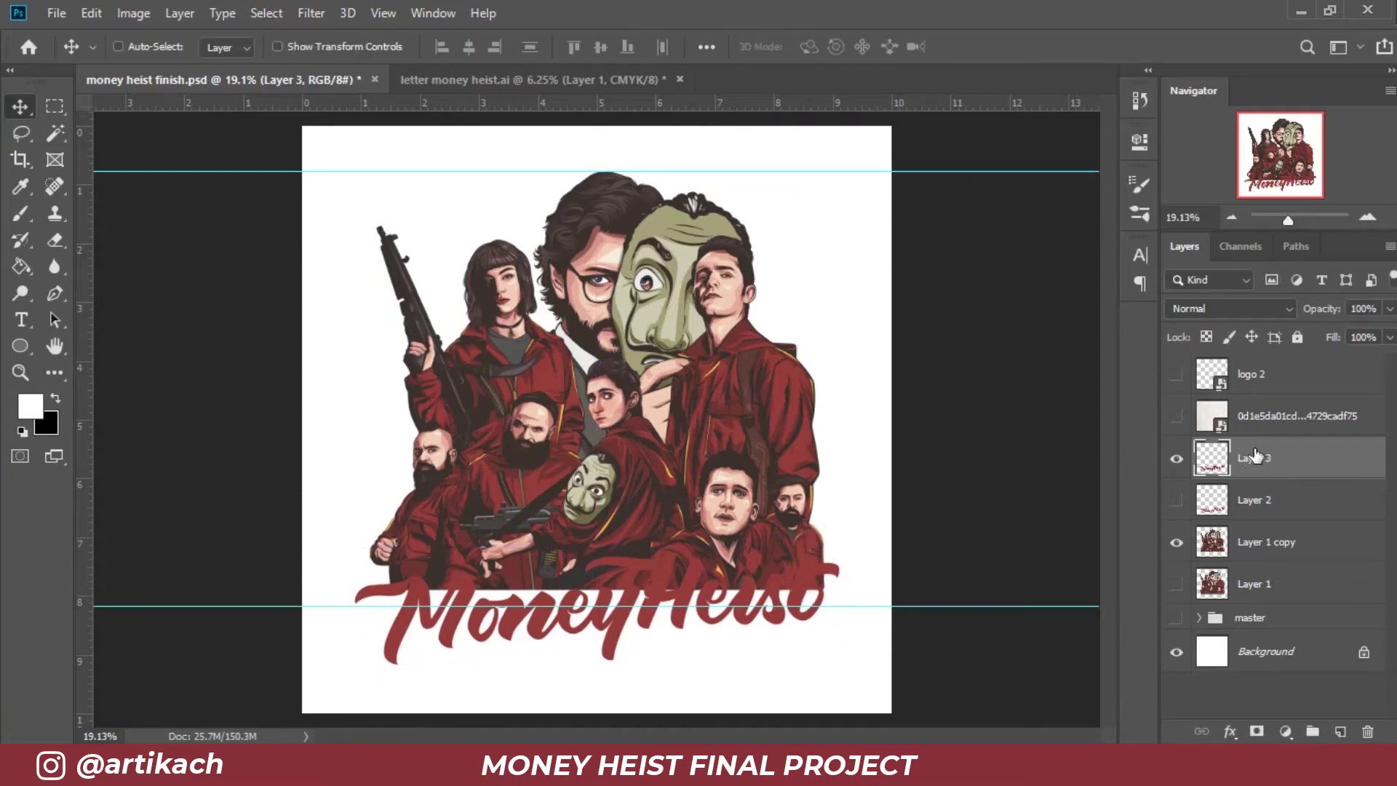
left_click(1340, 731)
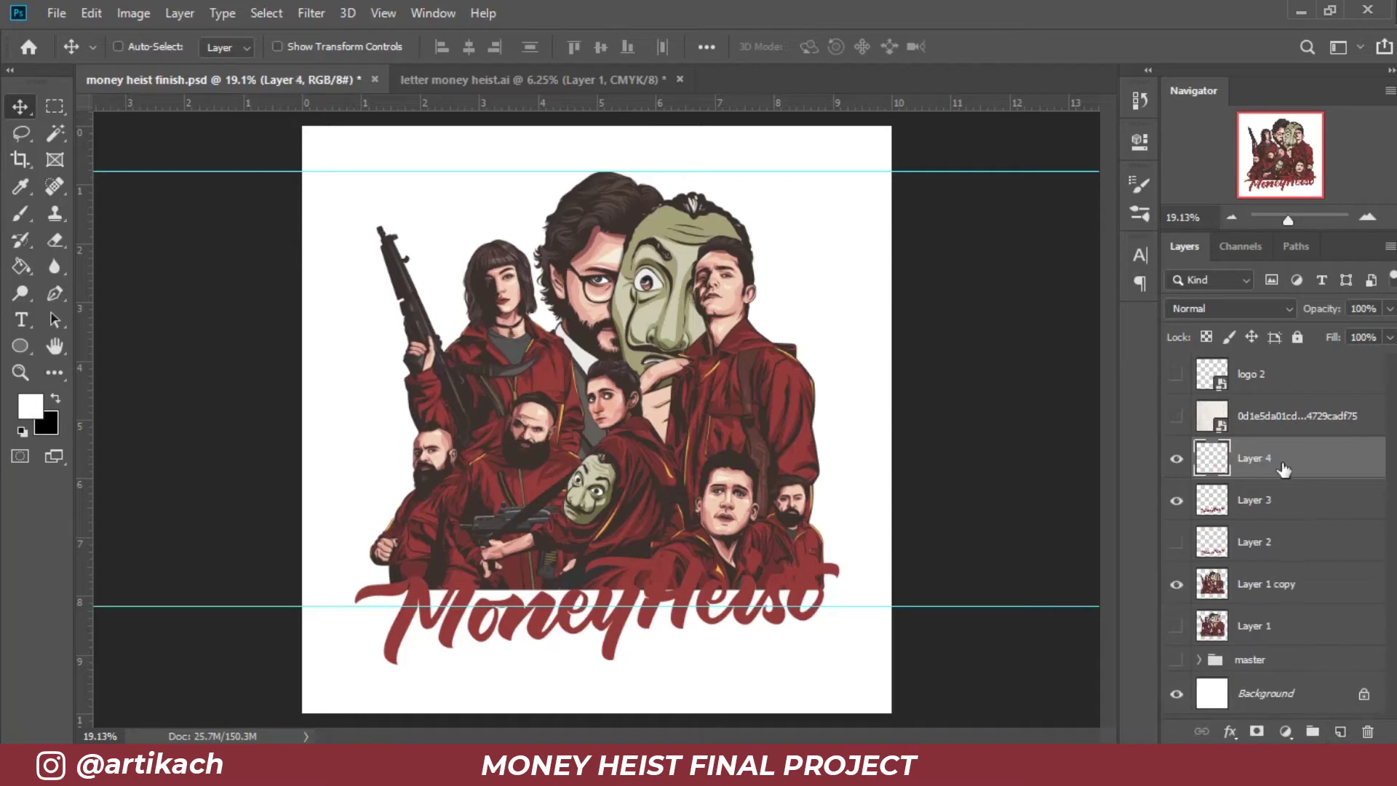
Step: Clip the new layer to the lettering and sample yellow from an outfit stripe
right_click(1300, 470)
left_click(1080, 392)
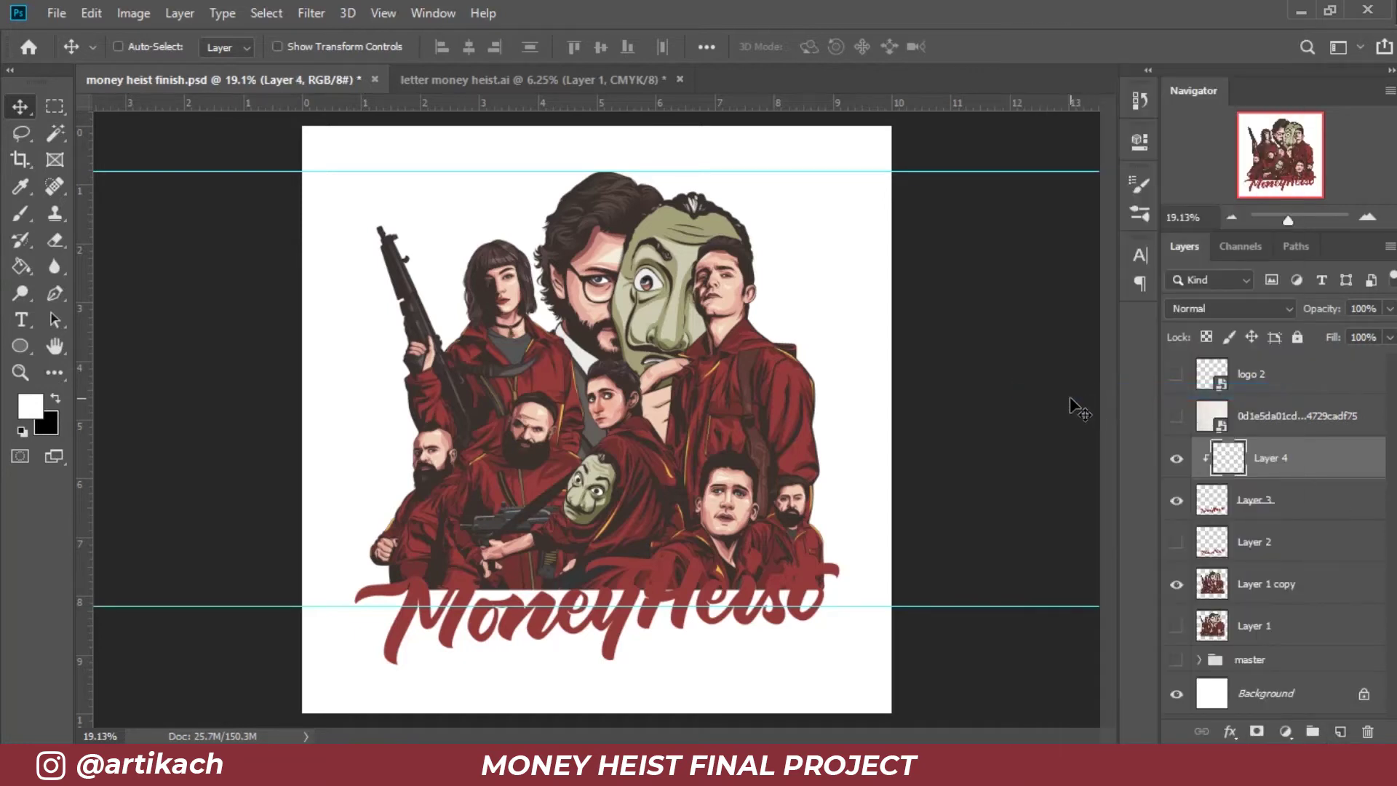
key("i")
key("ctrl+plus")
key("ctrl+plus")
key("ctrl+plus")
key("ctrl+plus")
key("ctrl+plus")
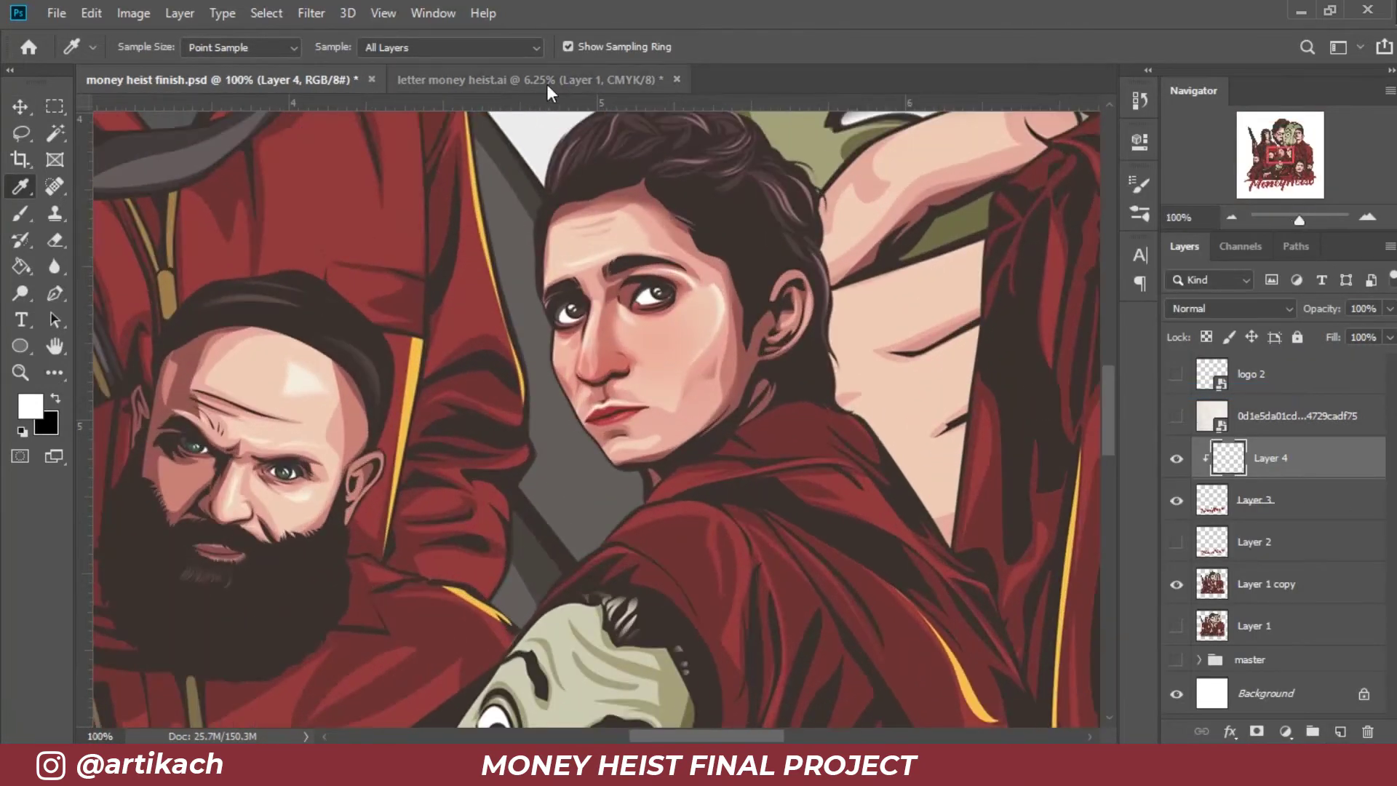
left_click(419, 347)
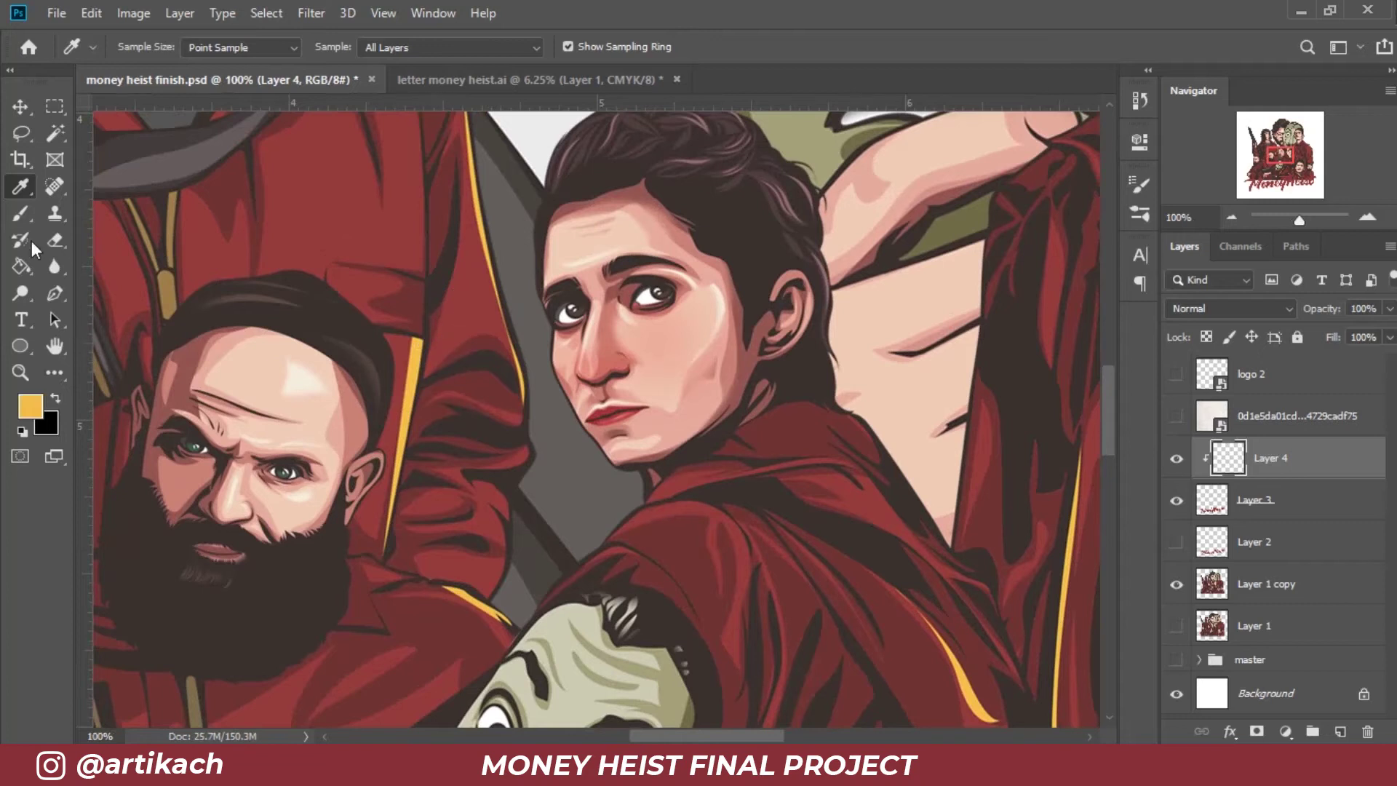
Step: Fill the clipped layer with yellow and merge it into the lettering layer
left_click(21, 267)
key("ctrl+0")
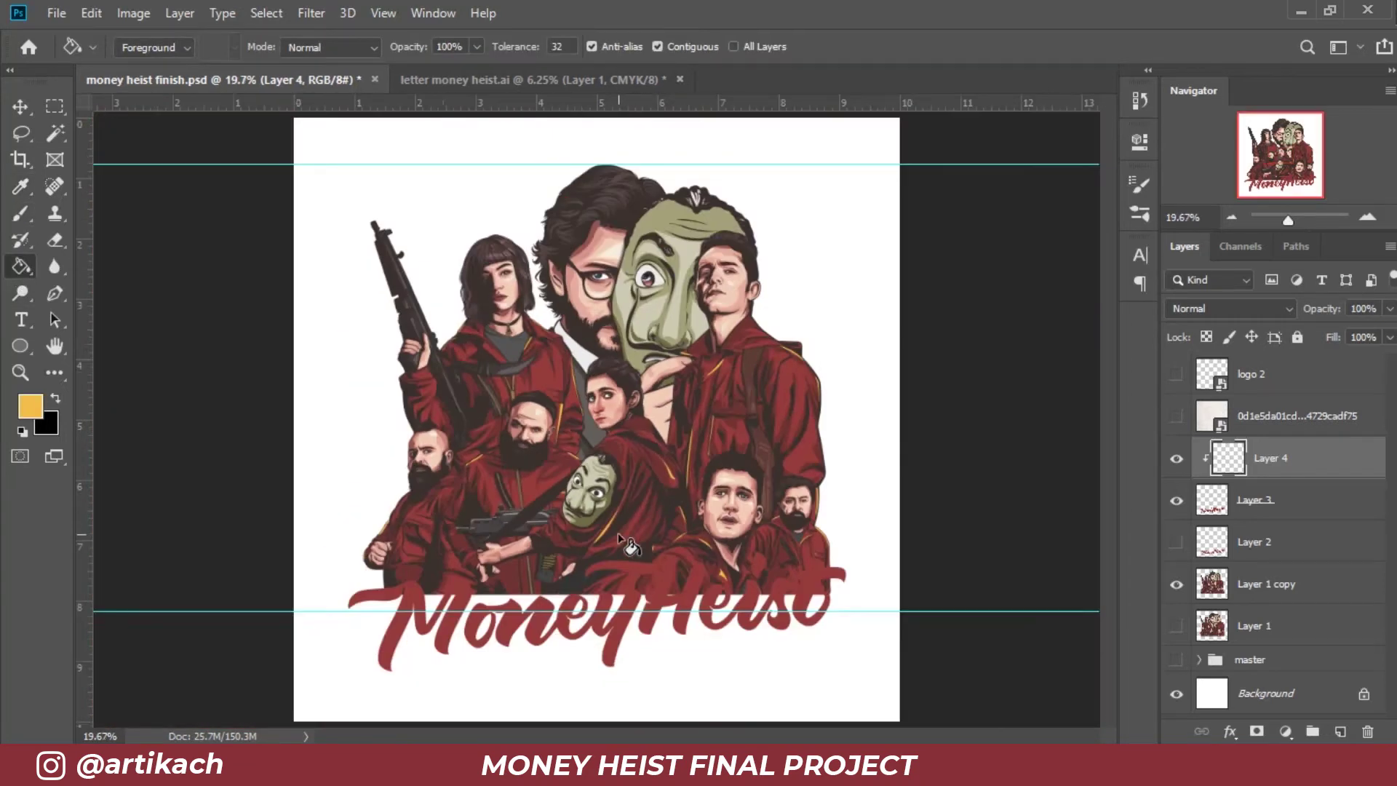
left_click(630, 527)
left_click(1295, 508, "ctrl")
key("ctrl+e")
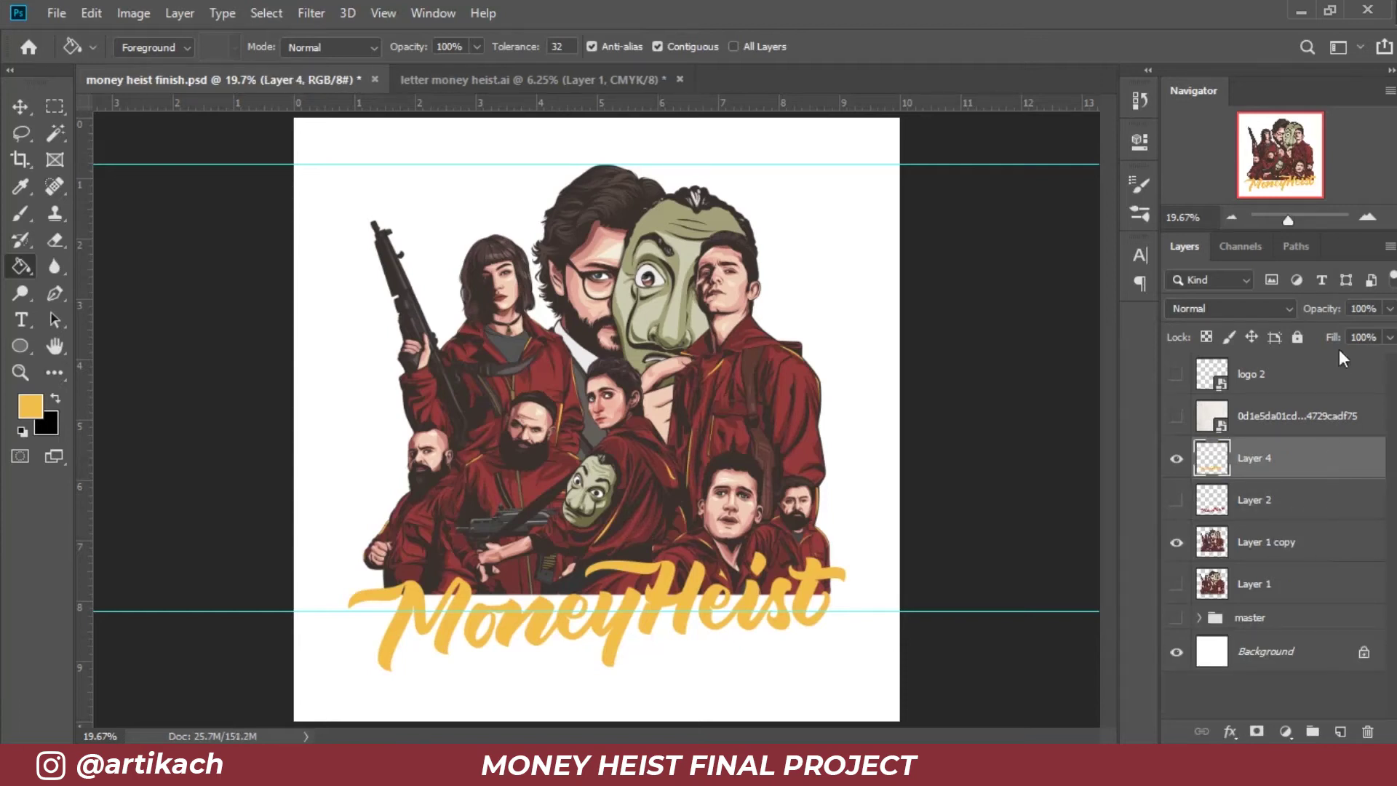
left_click(1330, 459)
Step: Add a Stroke style in dark brown sampled from the hair, trying sizes 50 and 40
double_click(1331, 458)
left_click(644, 263)
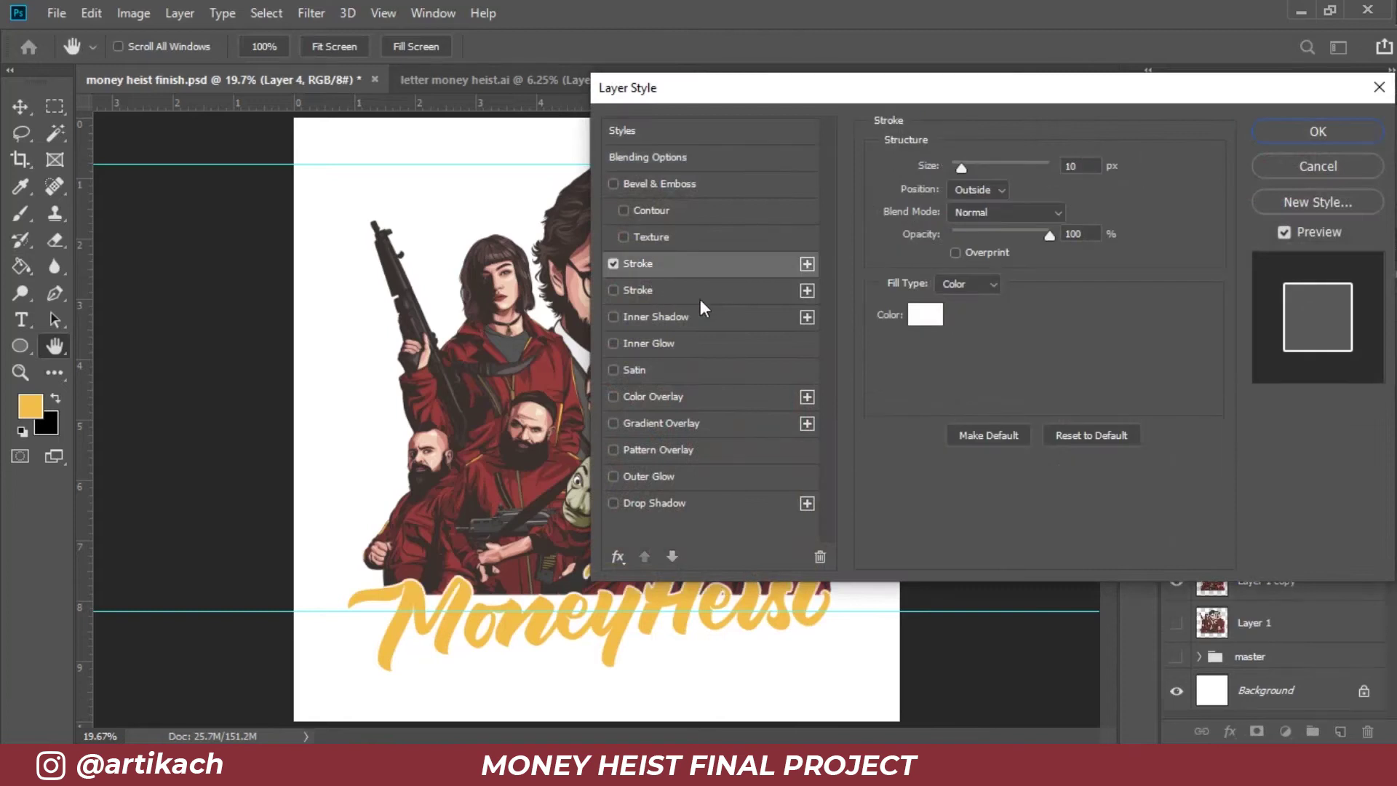
left_click(926, 315)
left_click(478, 277)
left_click(1197, 221)
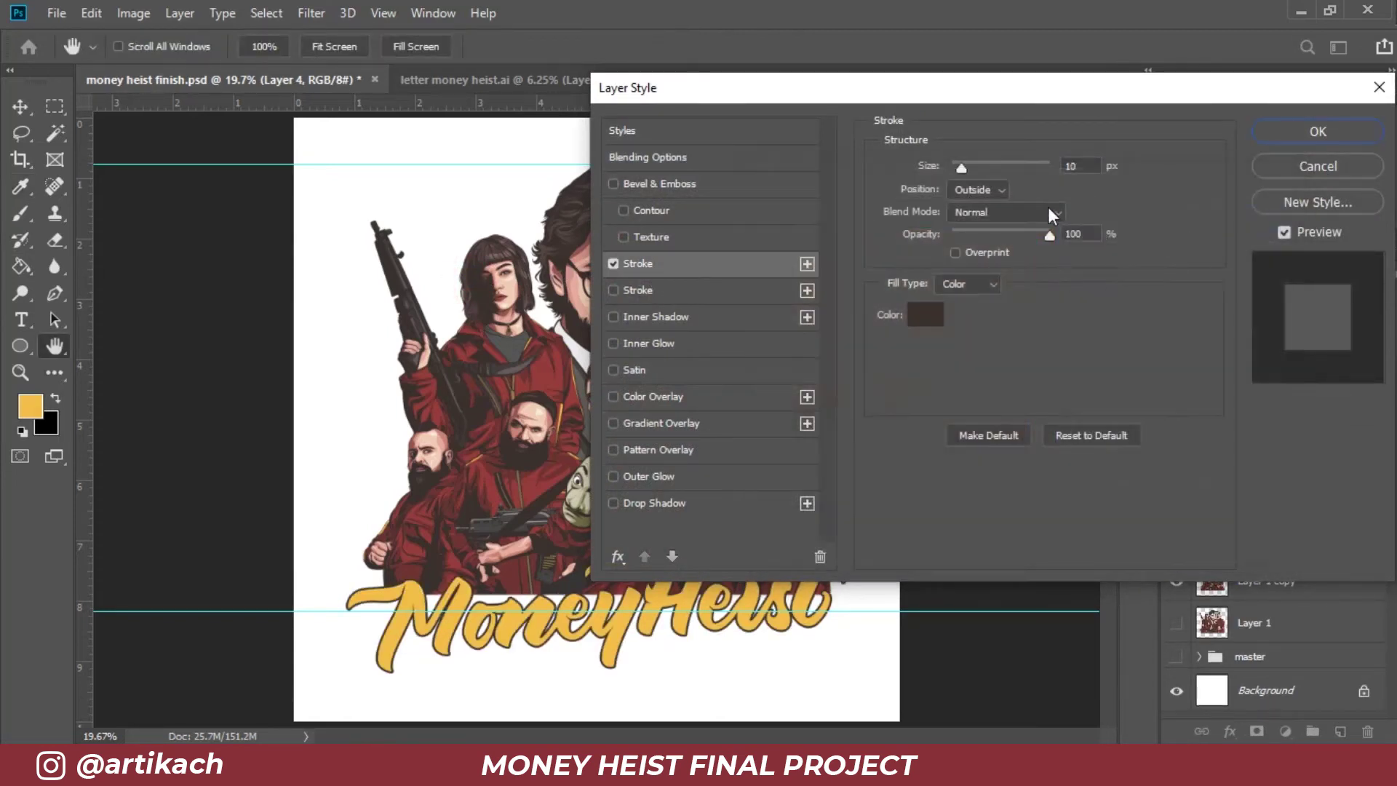
double_click(1076, 166)
type("50")
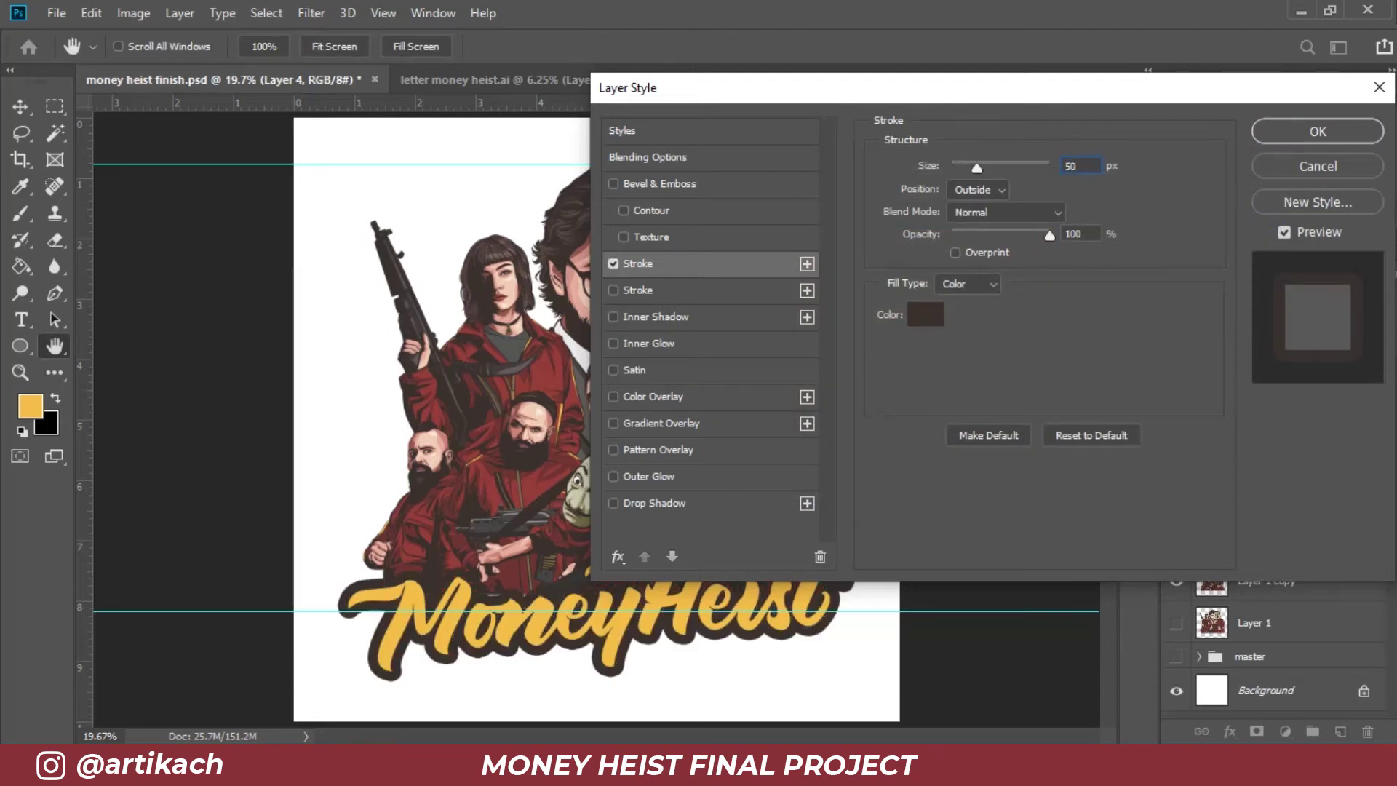
key("BackSpace")
key("BackSpace")
type("40")
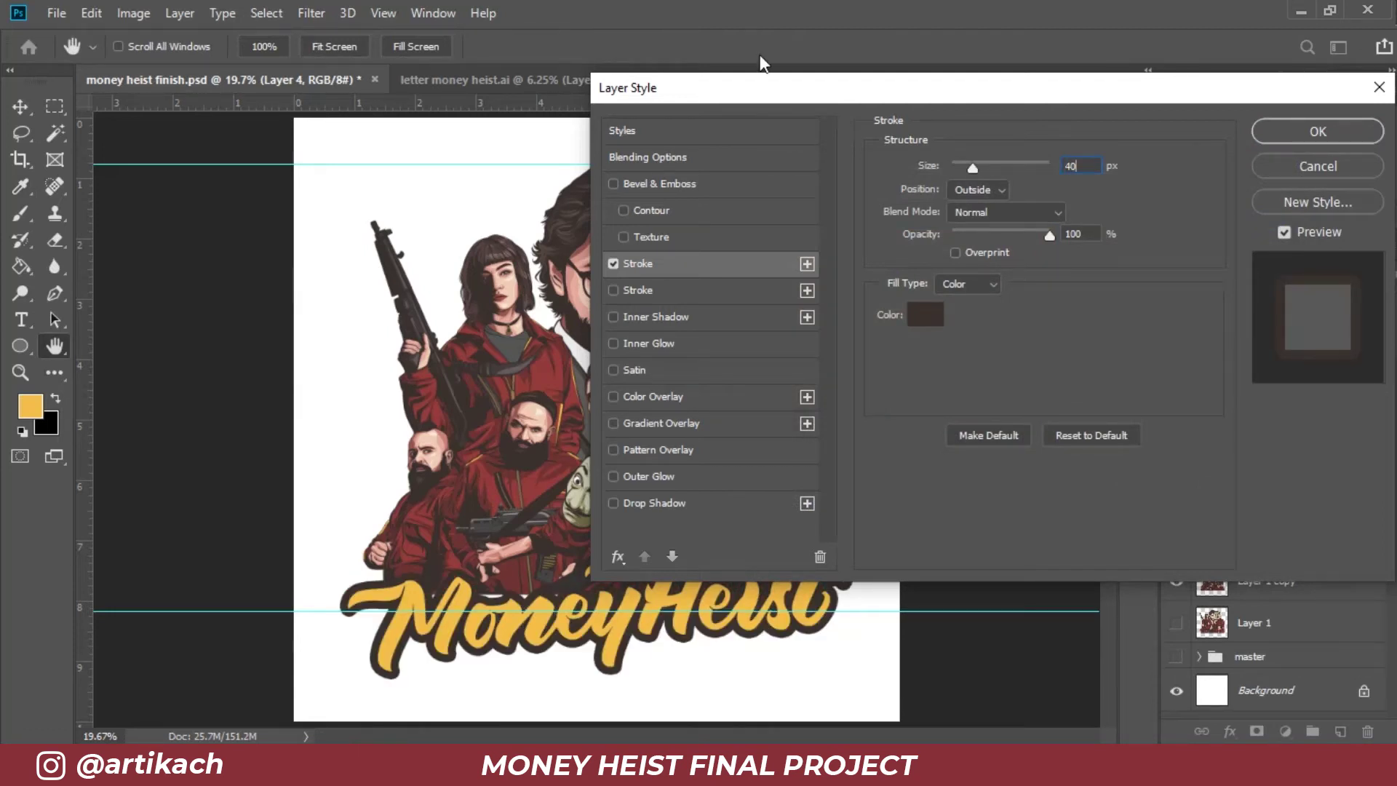
key("BackSpace")
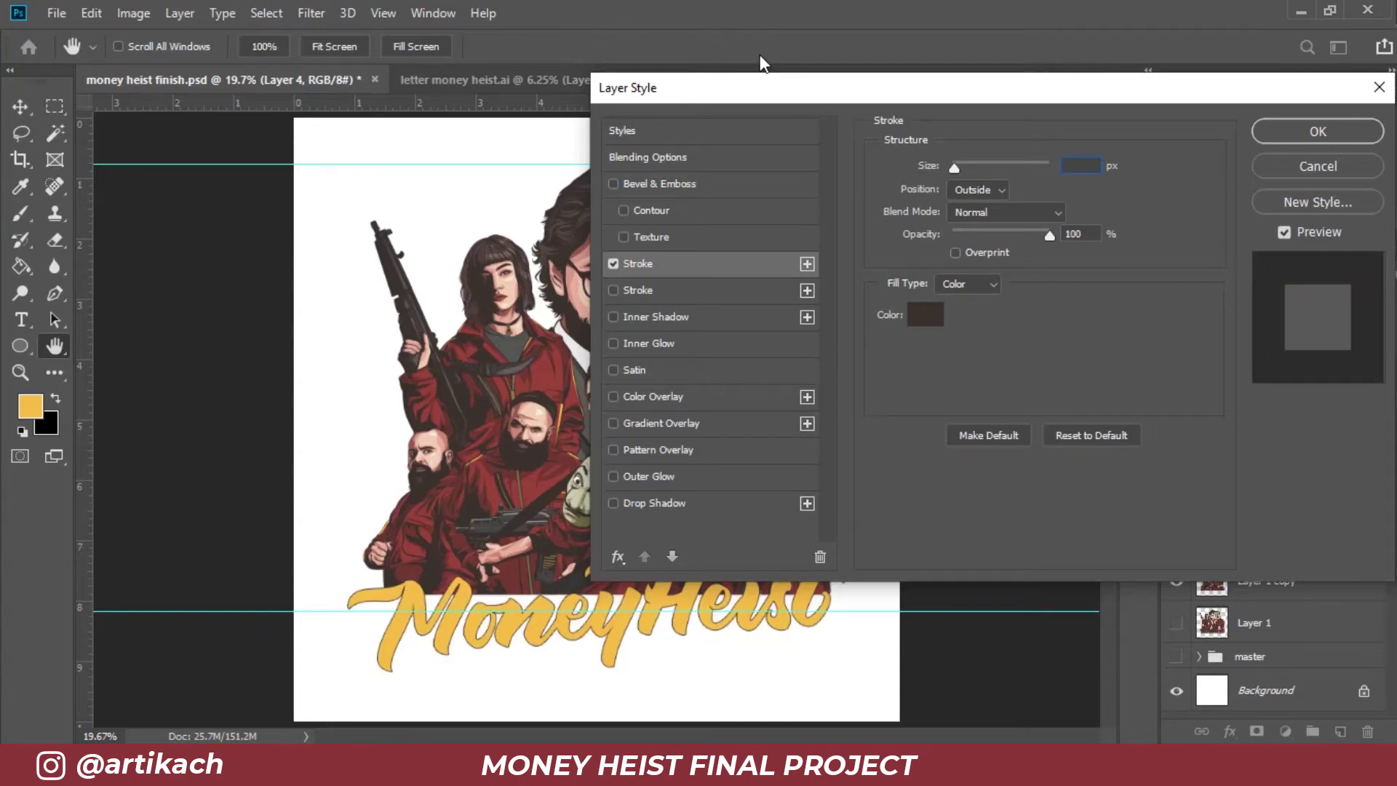
Step: Change the stroke to red sampled from the cast, size 35 px outside, and apply it
left_click(930, 321)
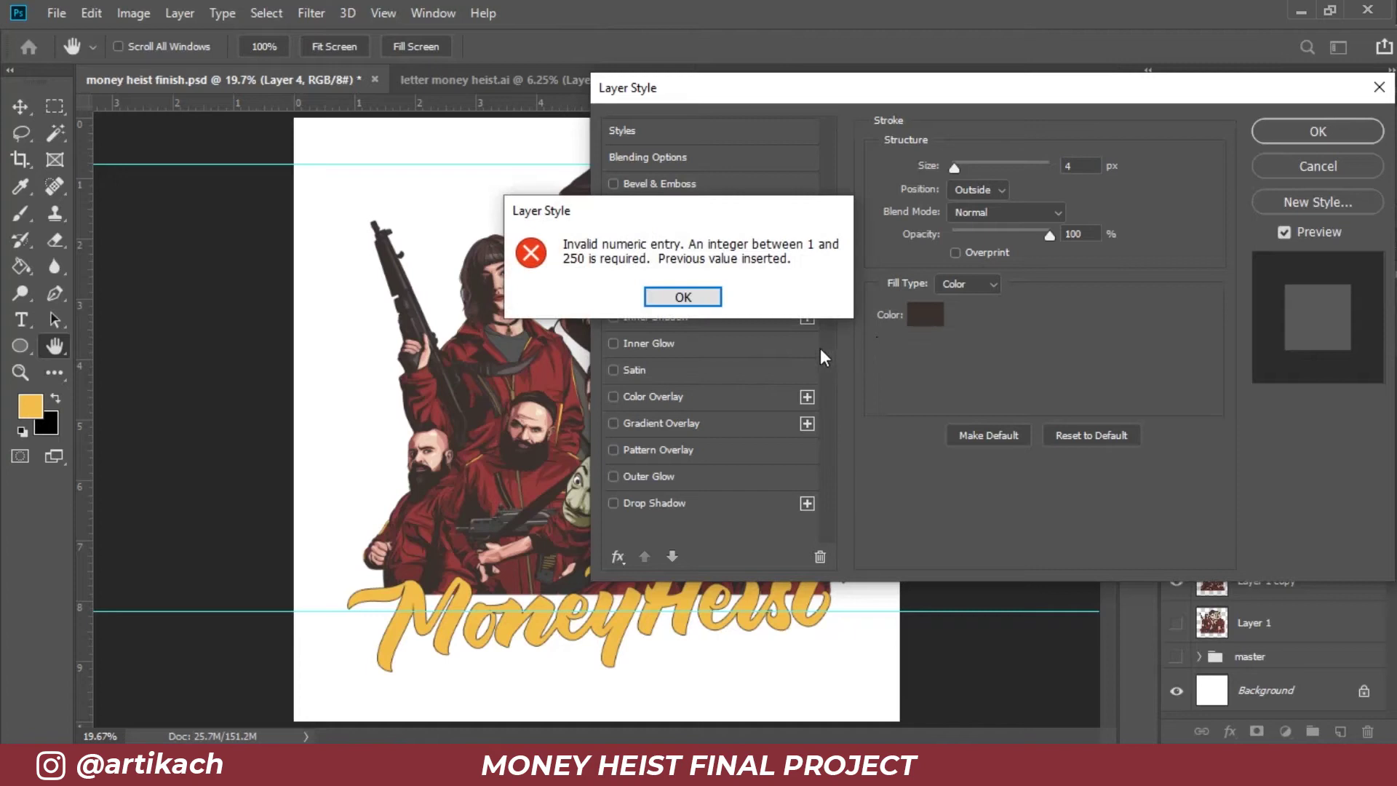
left_click(684, 299)
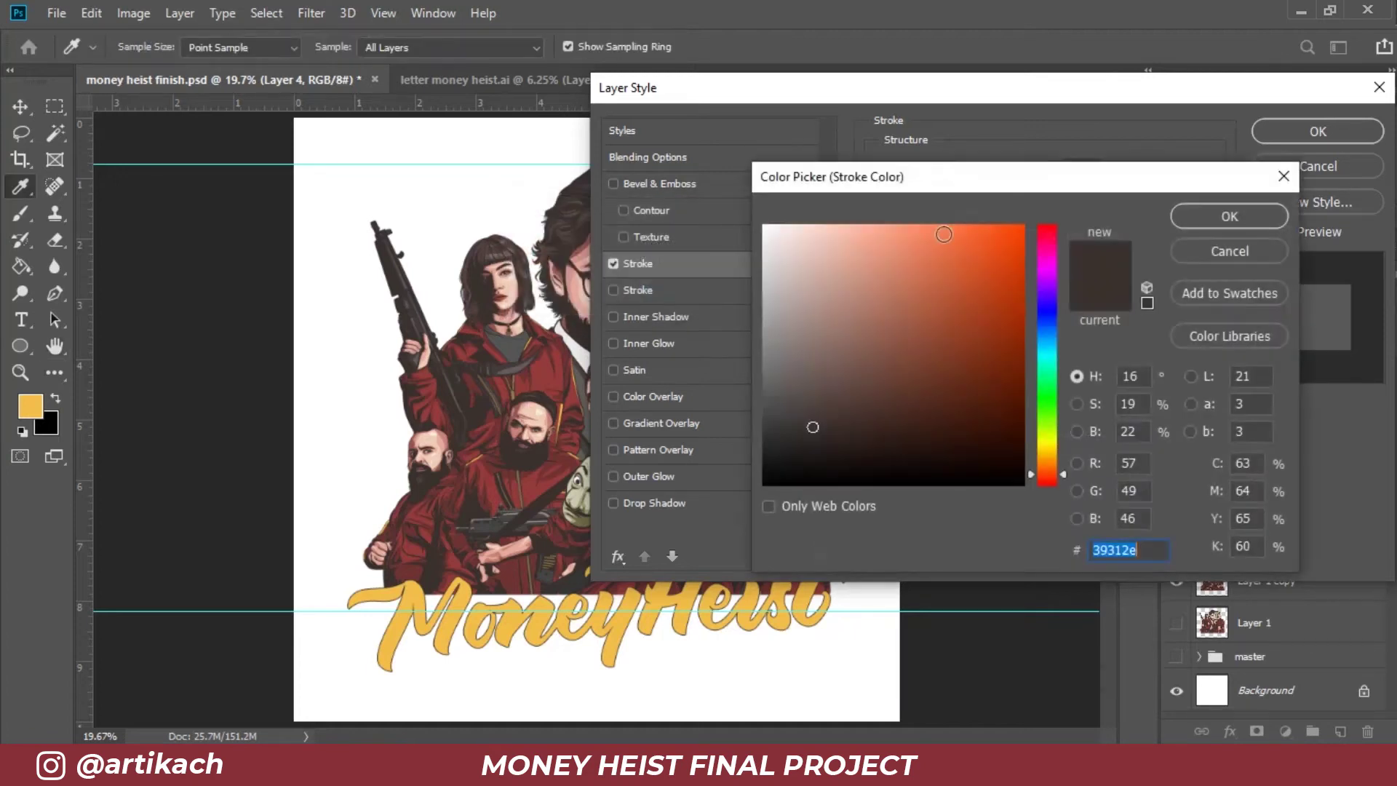
left_click(564, 461)
left_click(1197, 221)
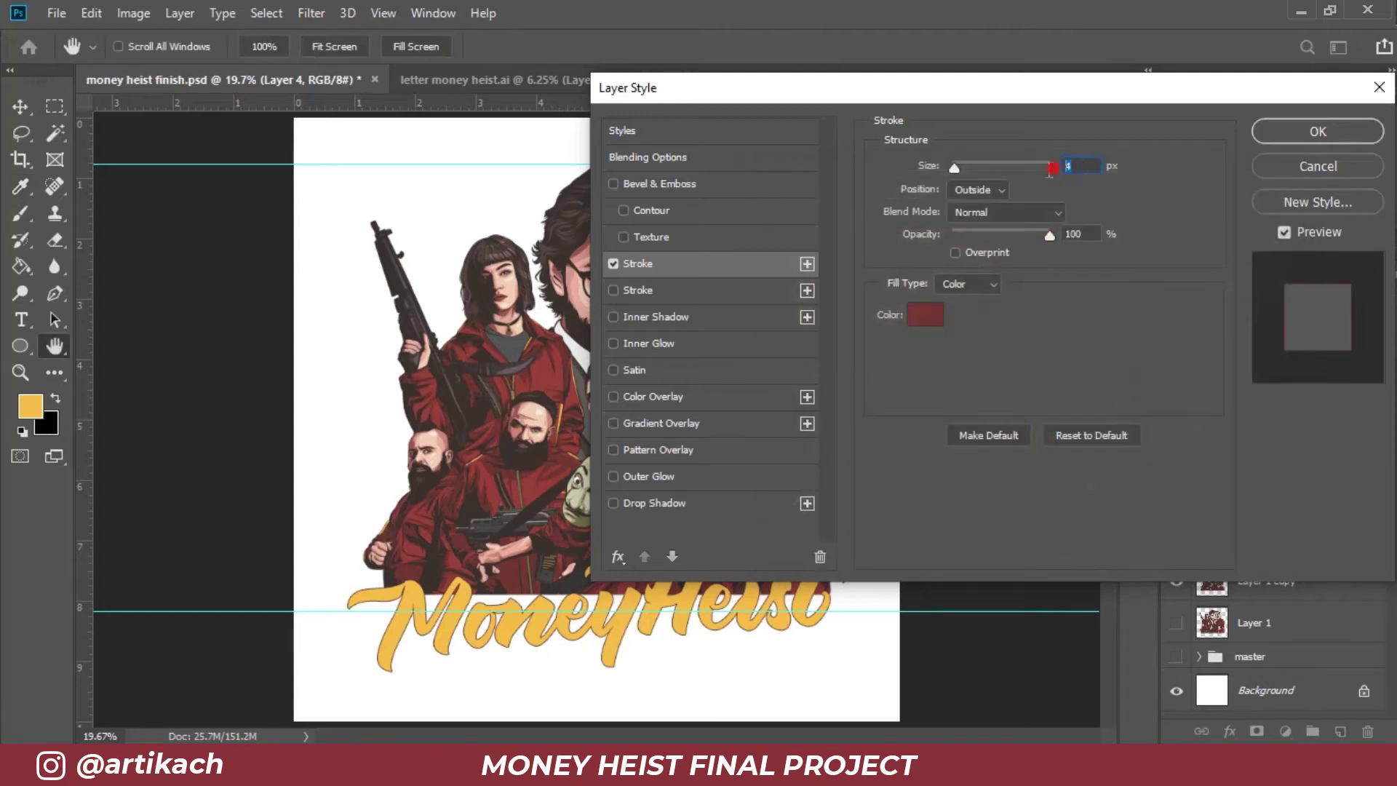
type("10")
key("BackSpace")
key("BackSpace")
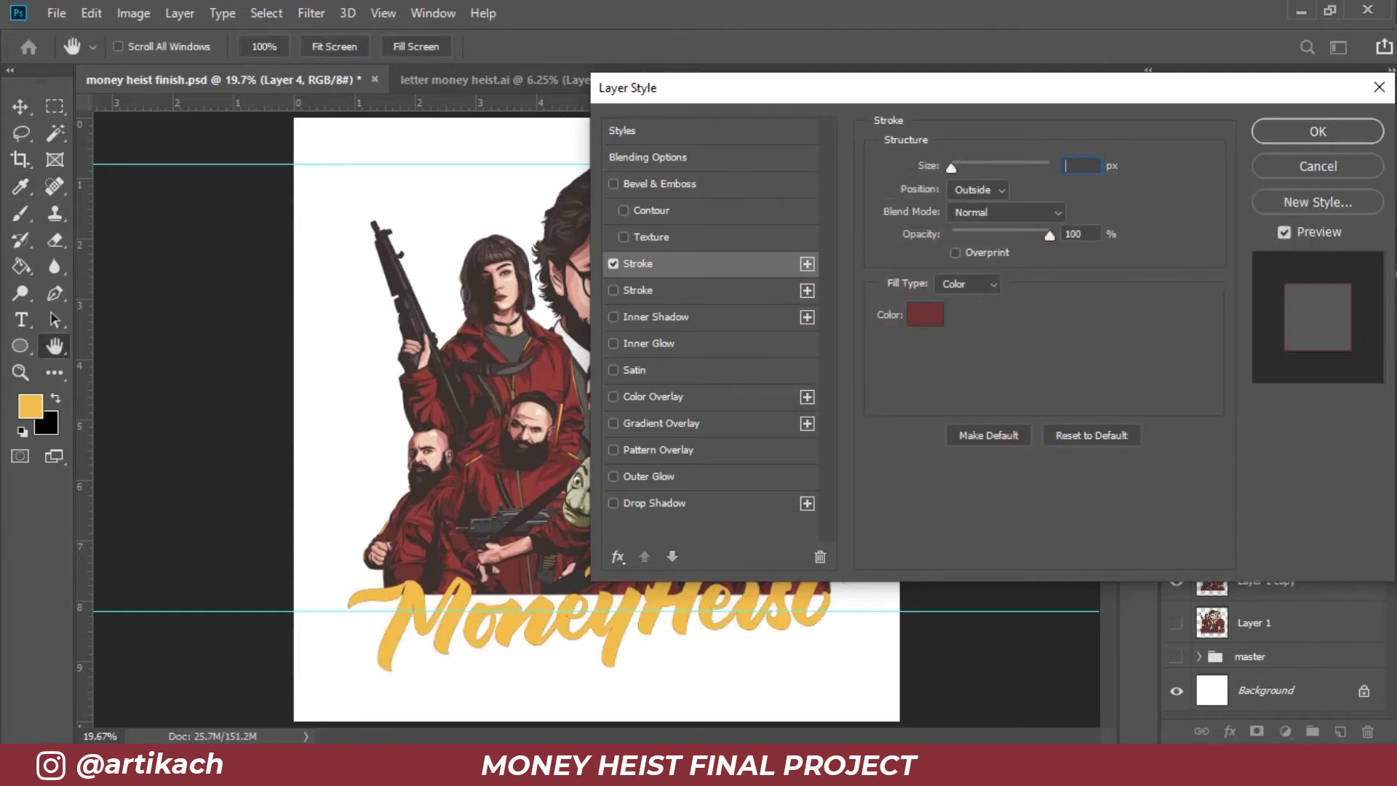
type("0")
key("BackSpace")
key("BackSpace")
type("35")
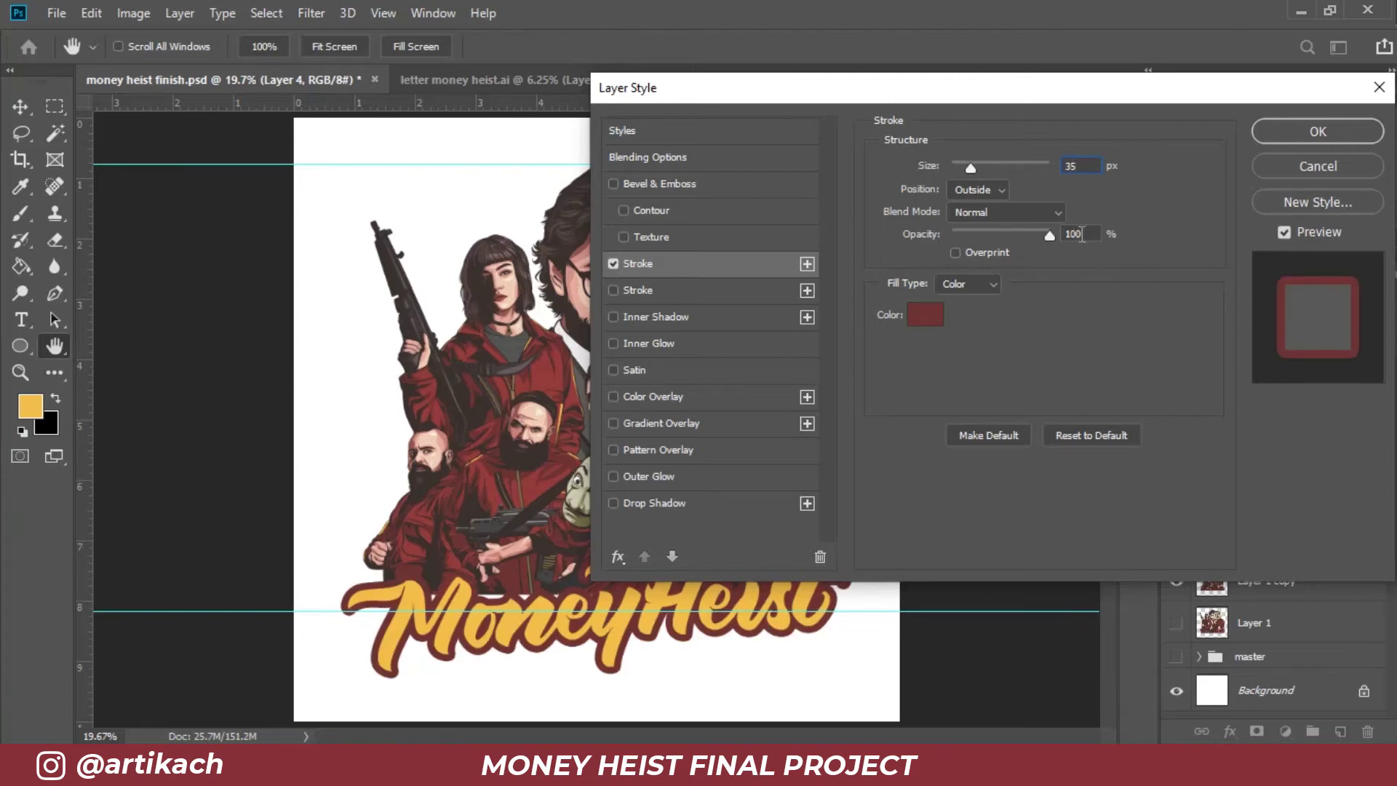
left_click(1321, 133)
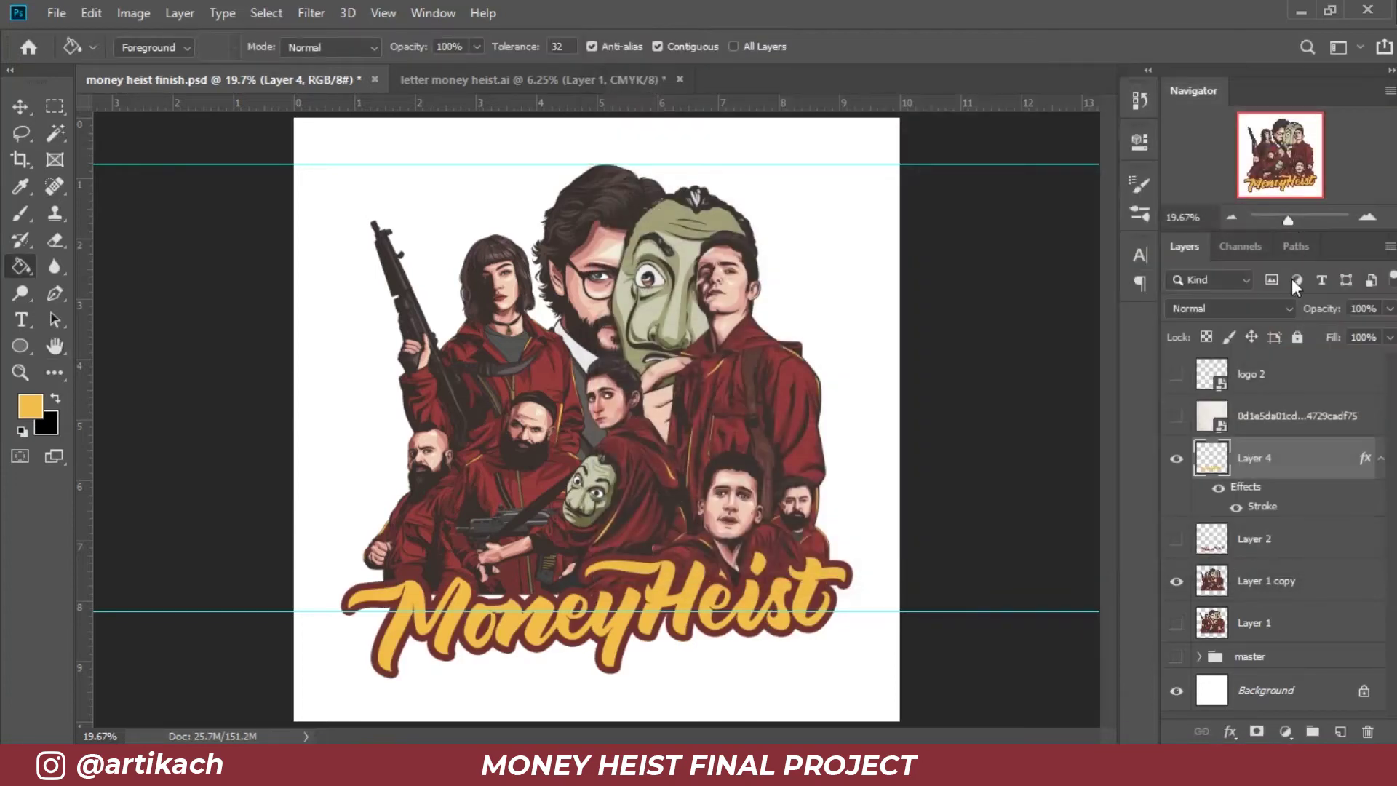
double_click(1310, 464)
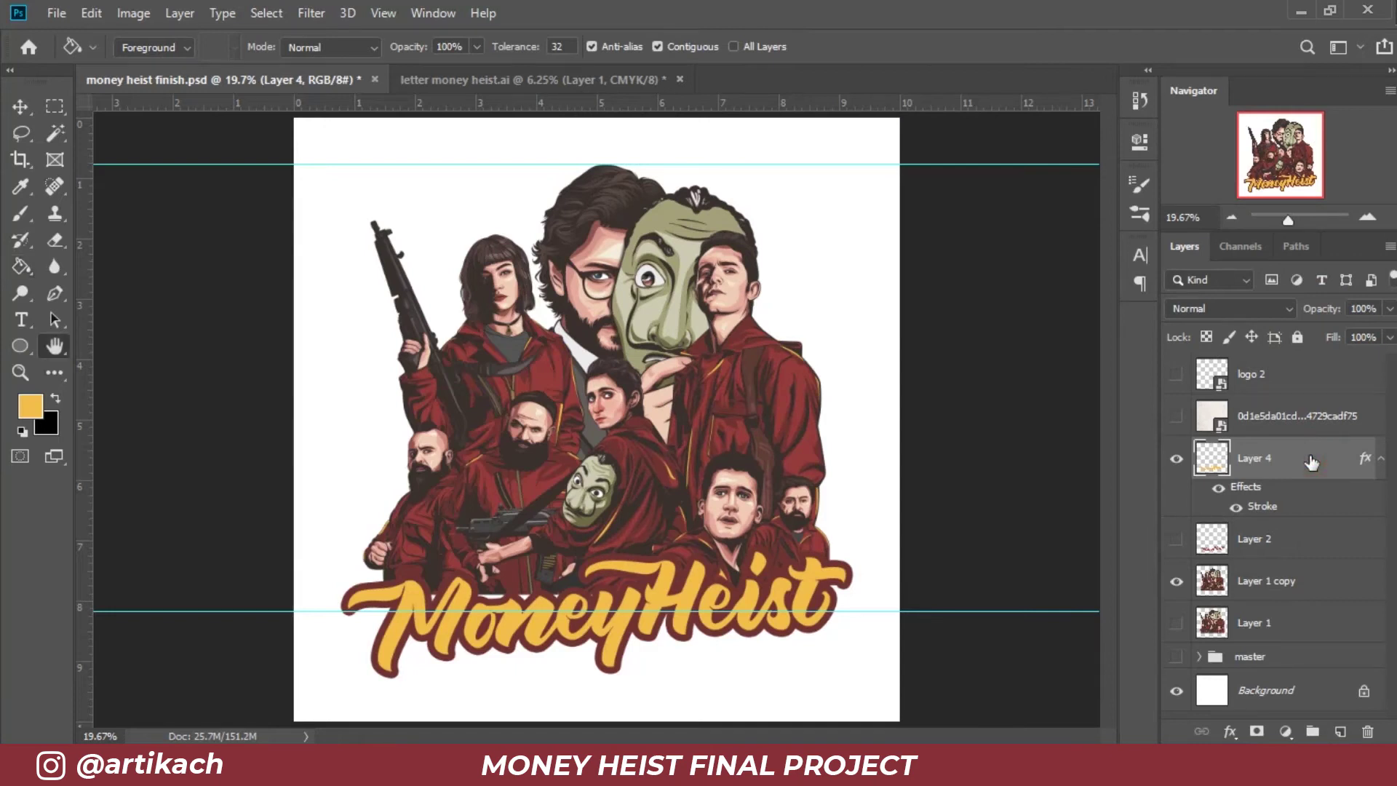
Step: Enable a second Stroke, positioned Outside, in dark brown sampled from the artwork
left_click(614, 290)
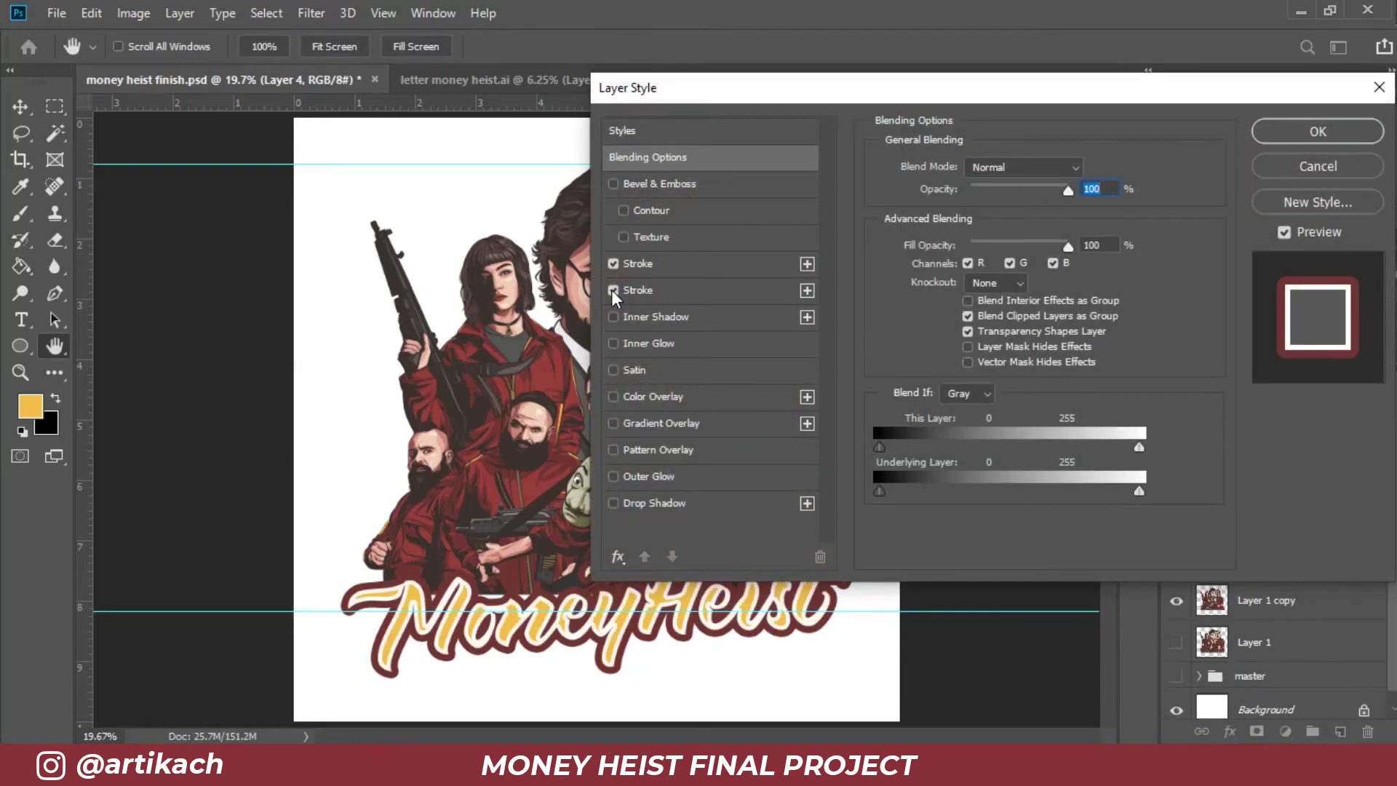
left_click(639, 290)
left_click(994, 189)
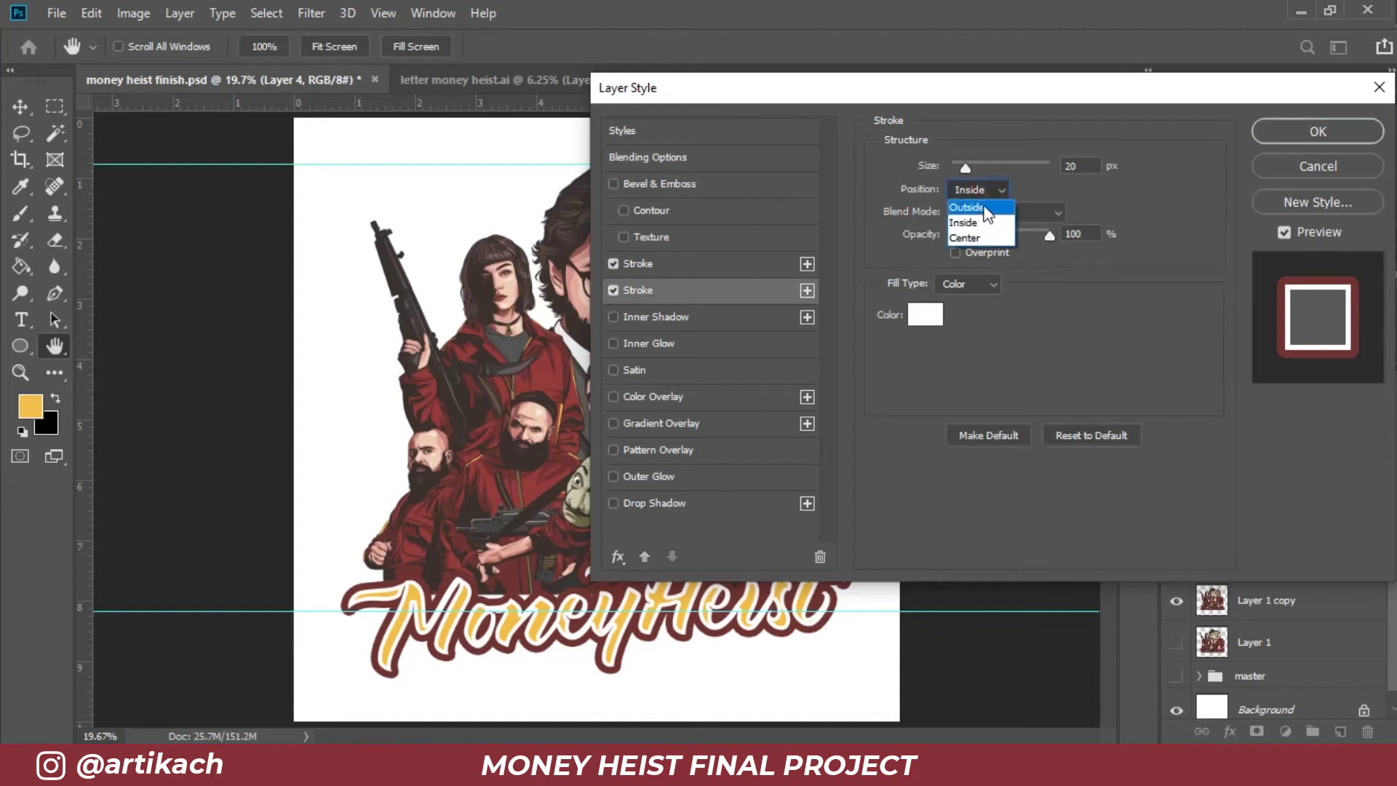
left_click(968, 207)
left_click(922, 318)
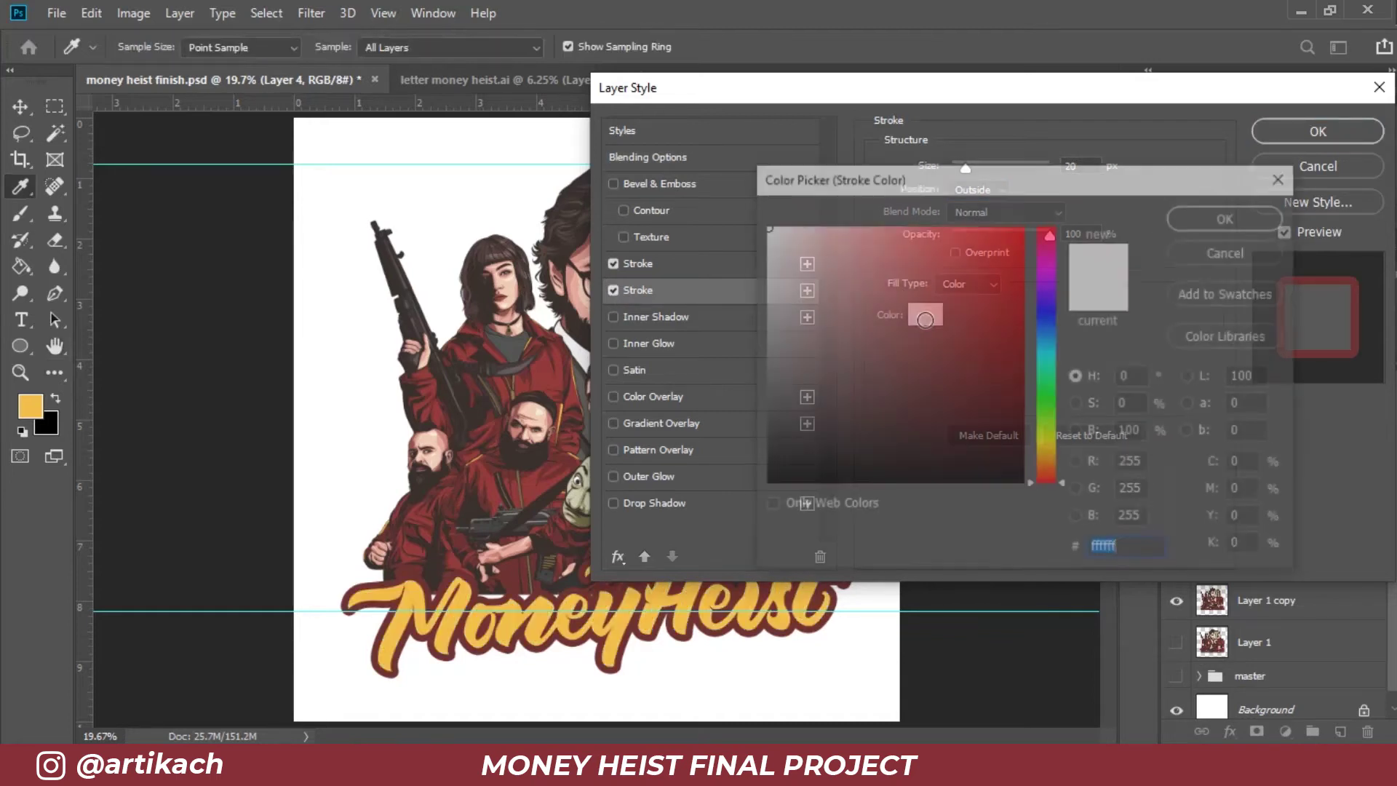
left_click(542, 499)
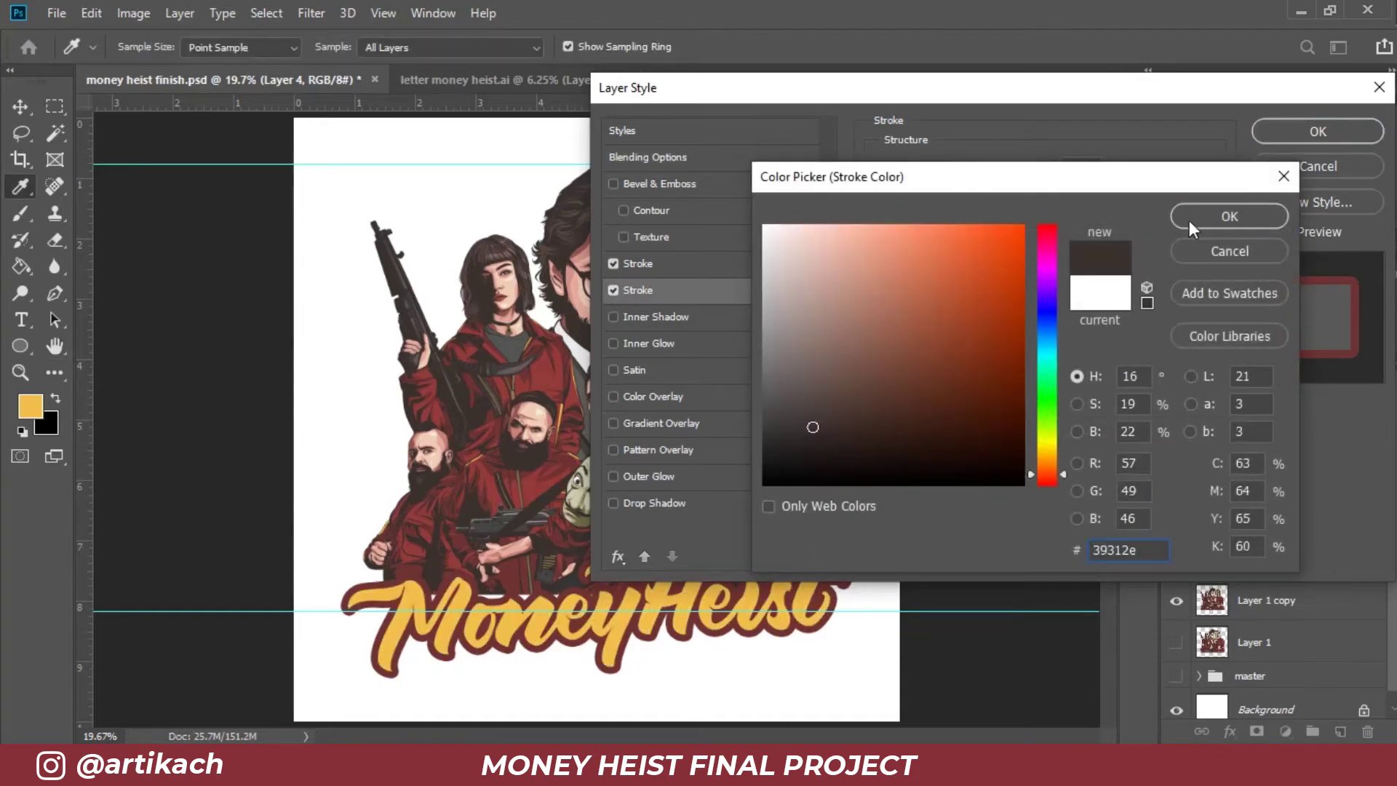
left_click(1190, 220)
Step: Set the second stroke's size to 55 px and apply both strokes
type("50")
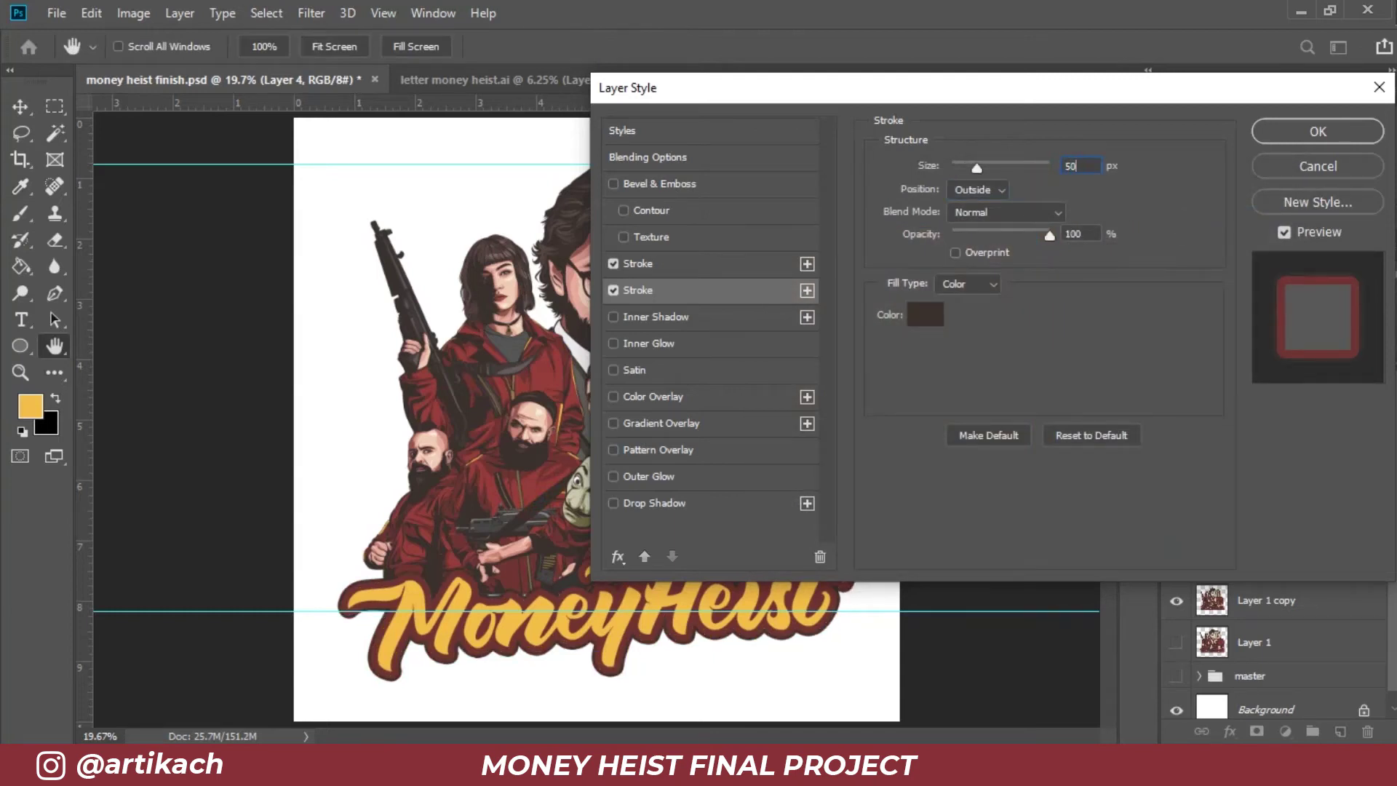
key("BackSpace")
key("BackSpace")
type("70")
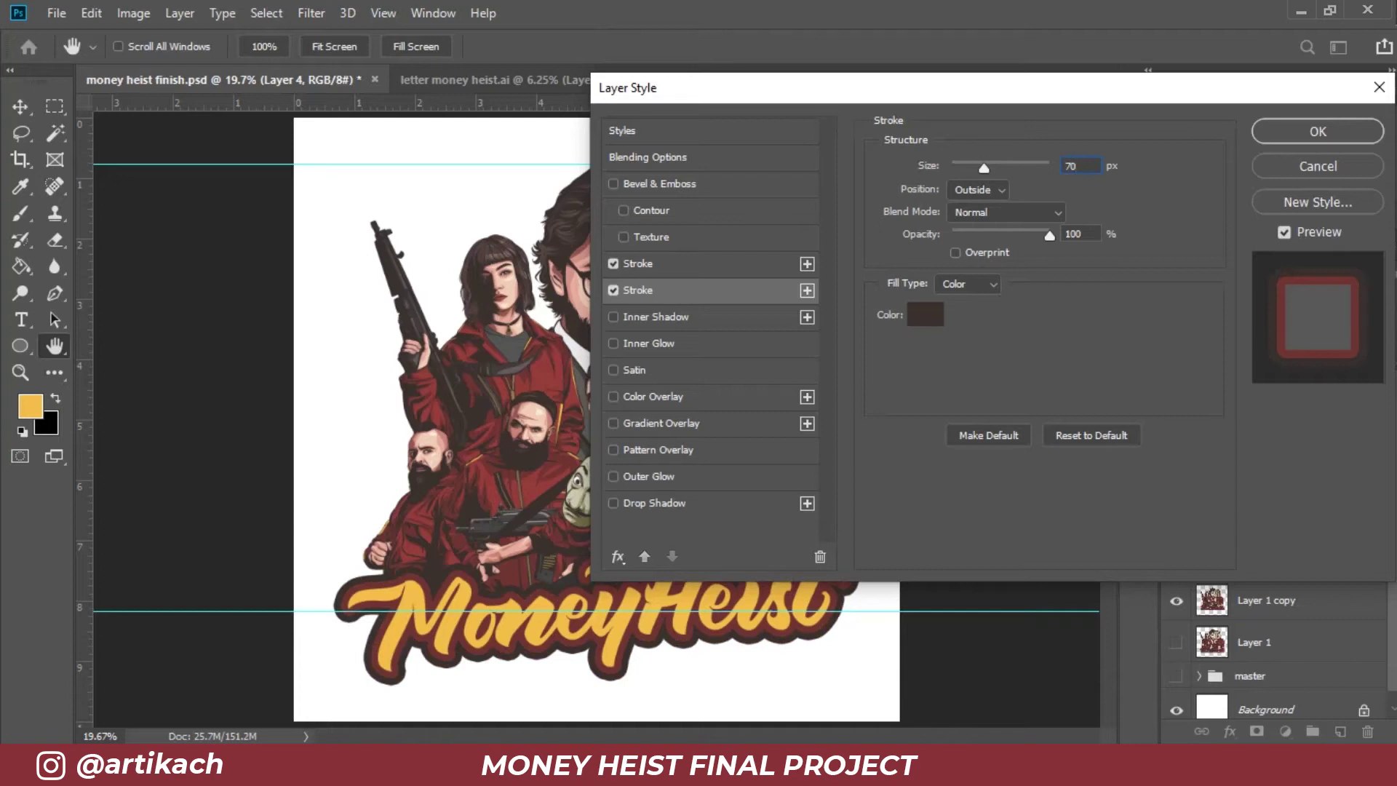
key("BackSpace")
type("50")
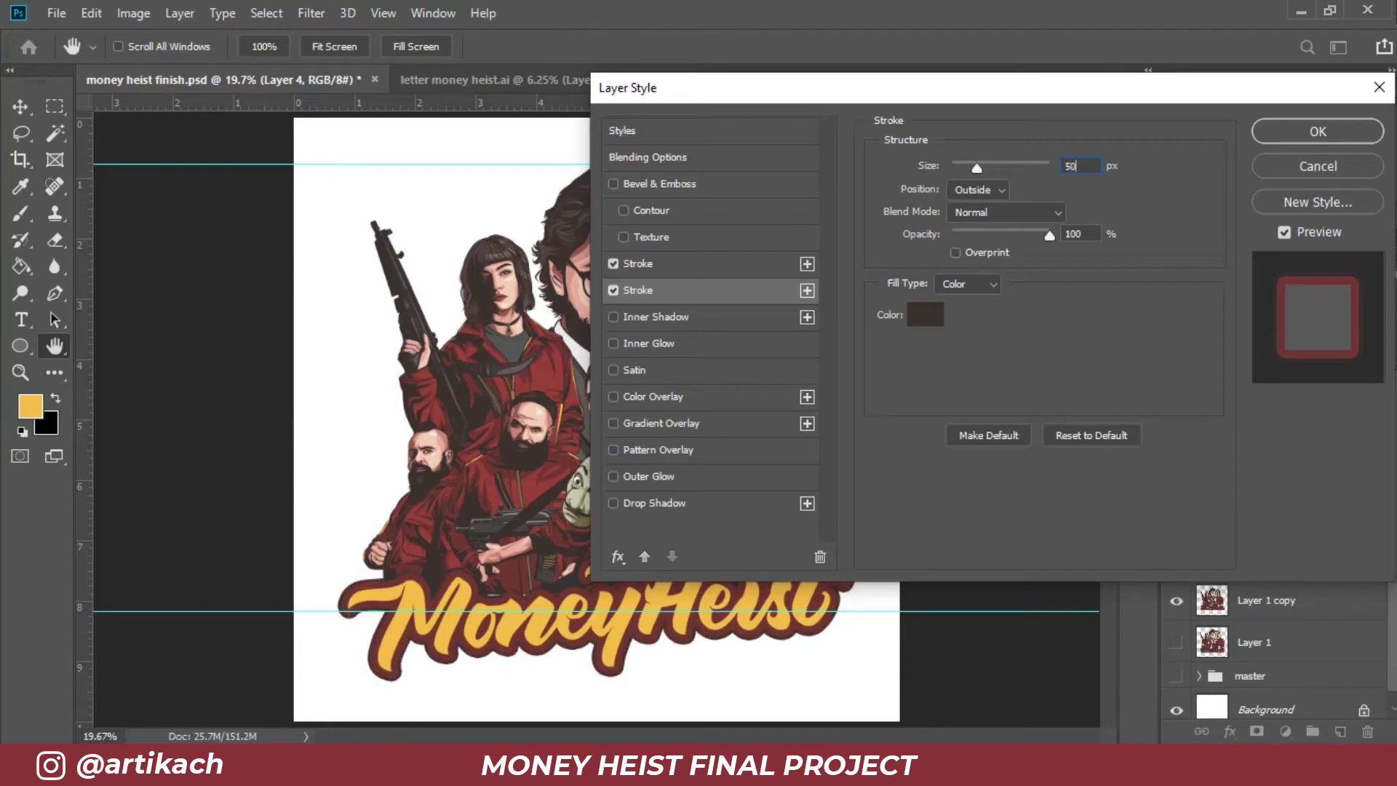
key("BackSpace")
key("BackSpace")
type("55")
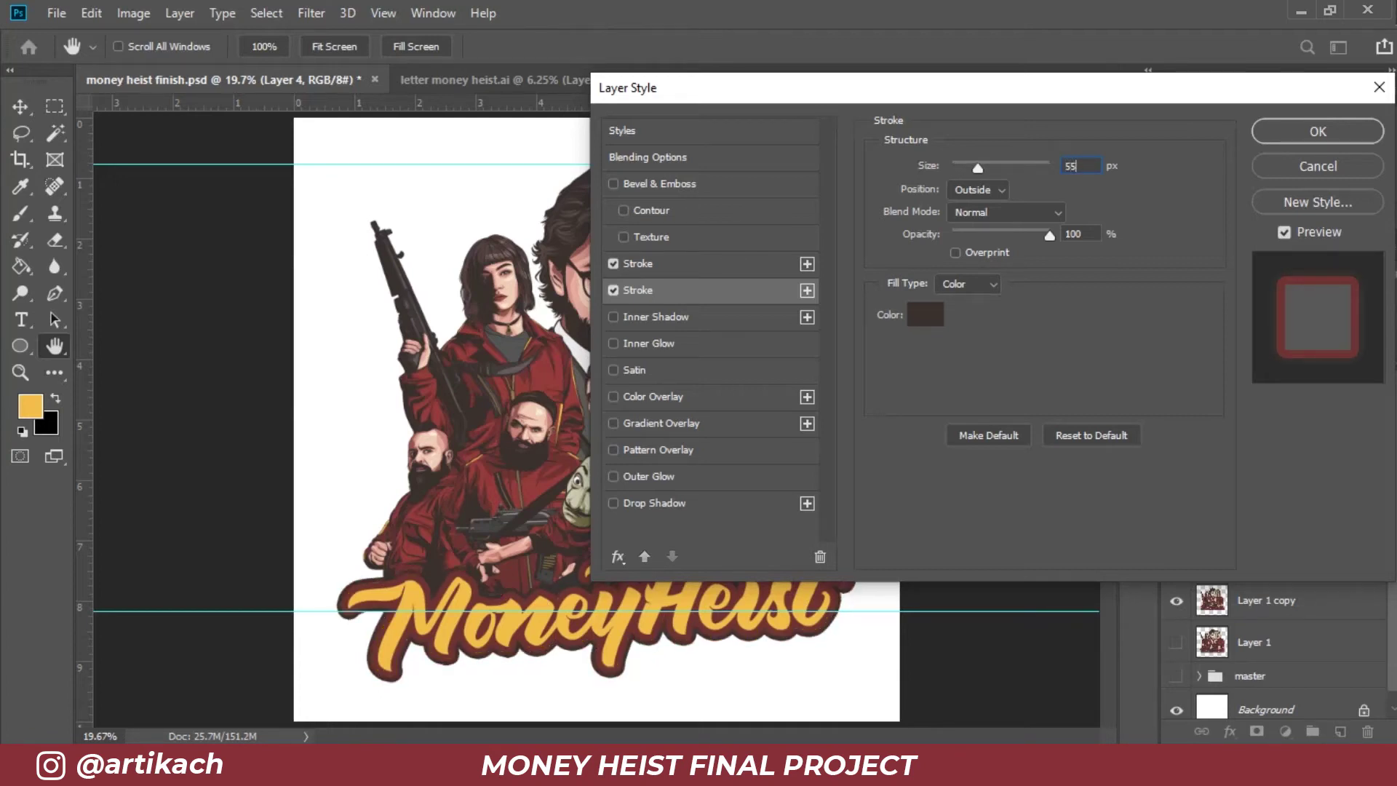
key("Return")
key("g")
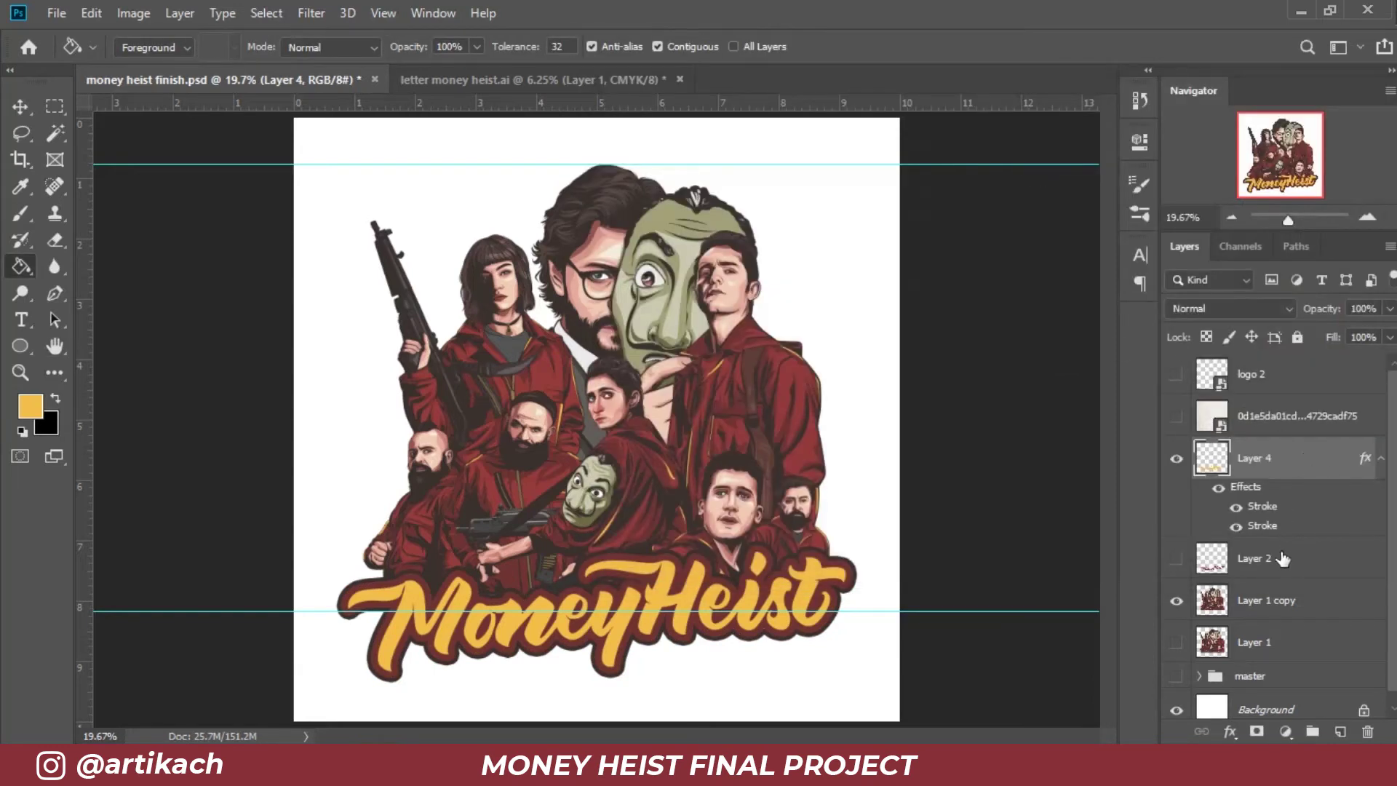
Step: Scale the MoneyHeist logo to about 92.66% and centre it beneath the cast
key("ctrl+t")
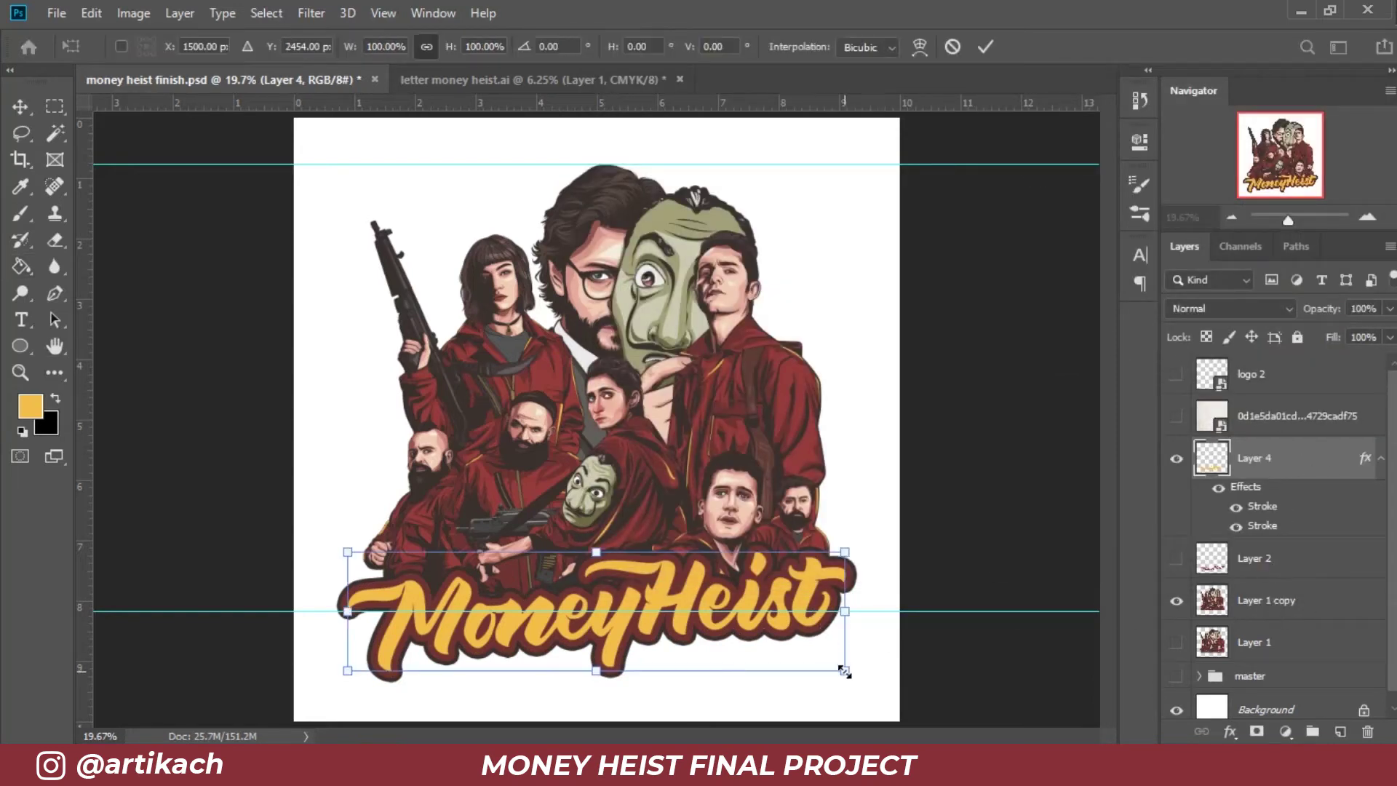
left_click_drag(844, 671, 809, 661)
left_click_drag(733, 592, 754, 589)
key("Return")
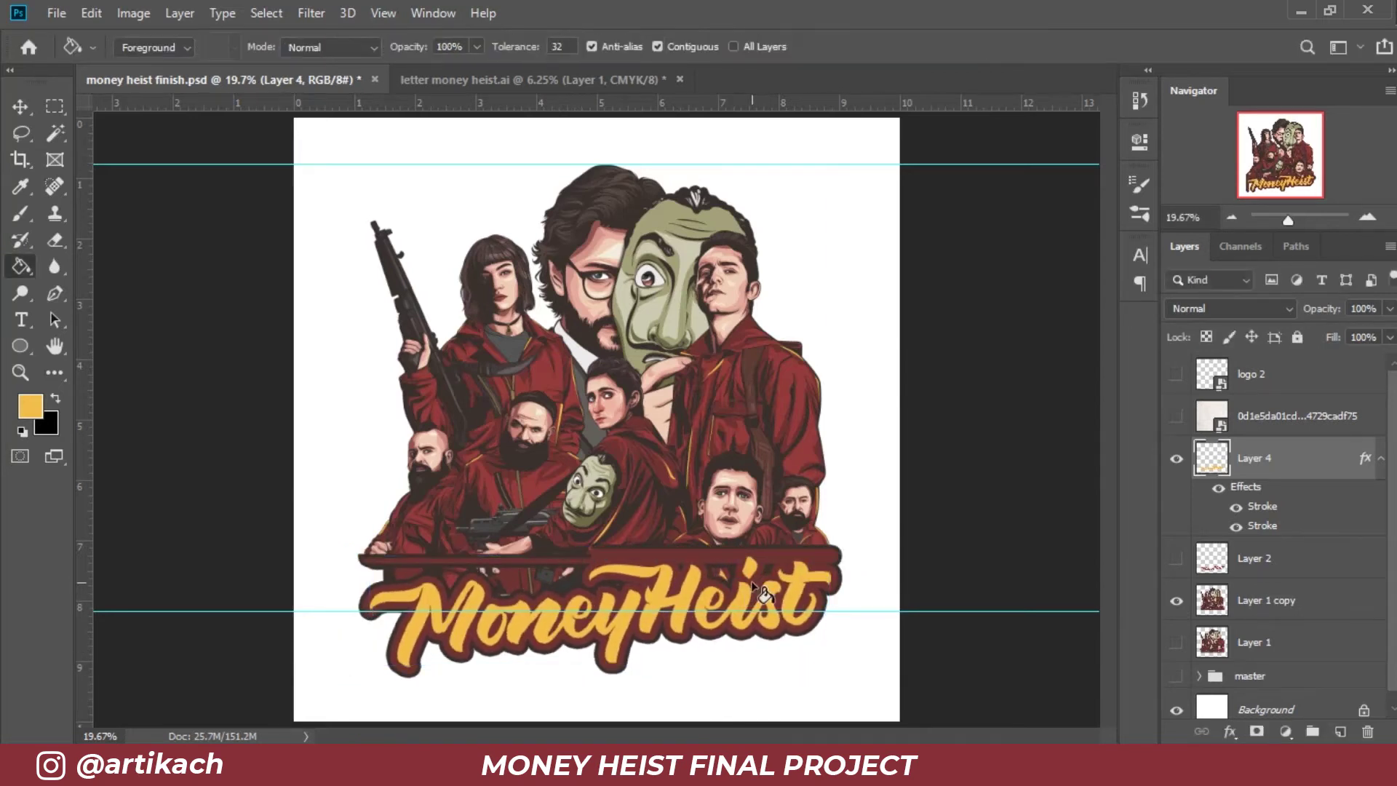
key("ctrl+t")
left_click_drag(706, 591, 696, 595)
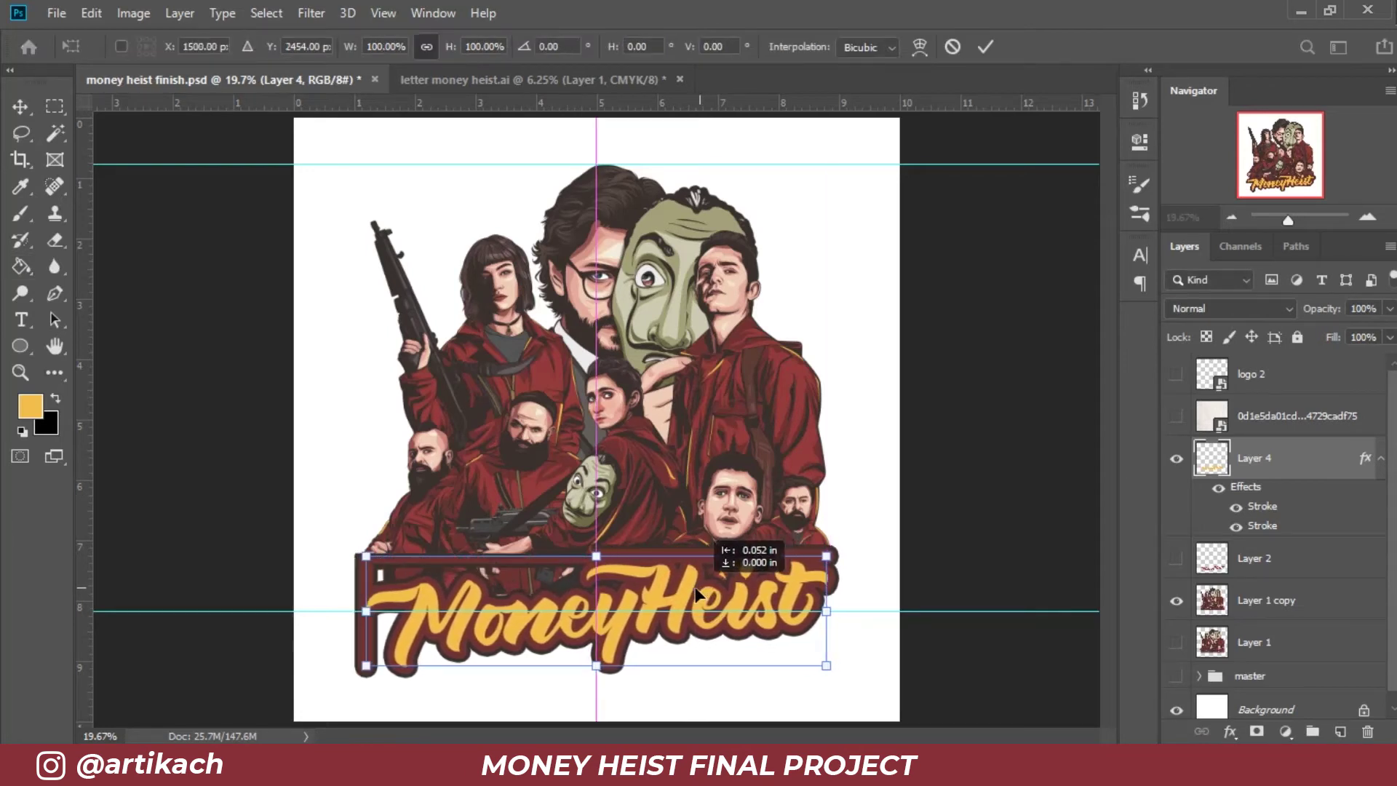
key("Return")
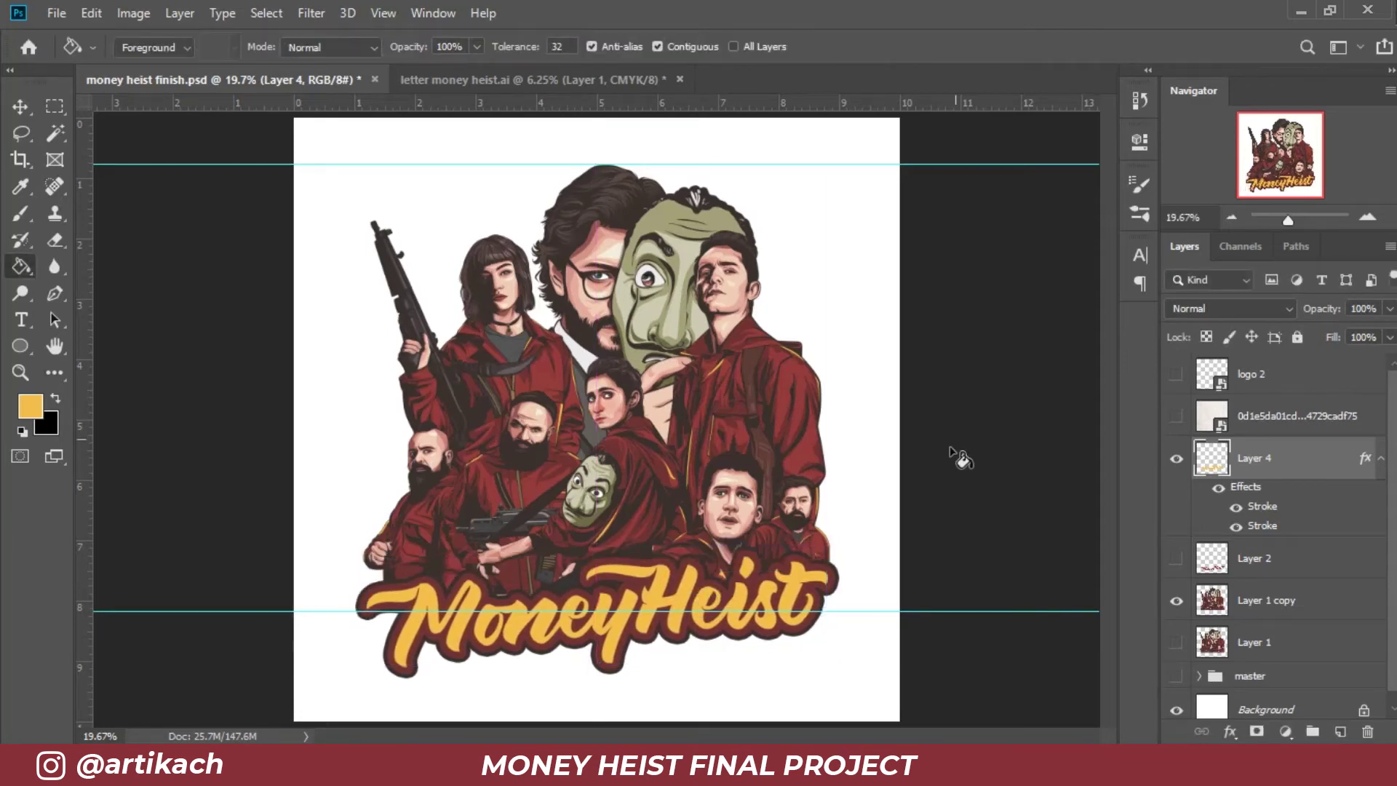
Step: Clear all the cyan guides from the View menu
key("v")
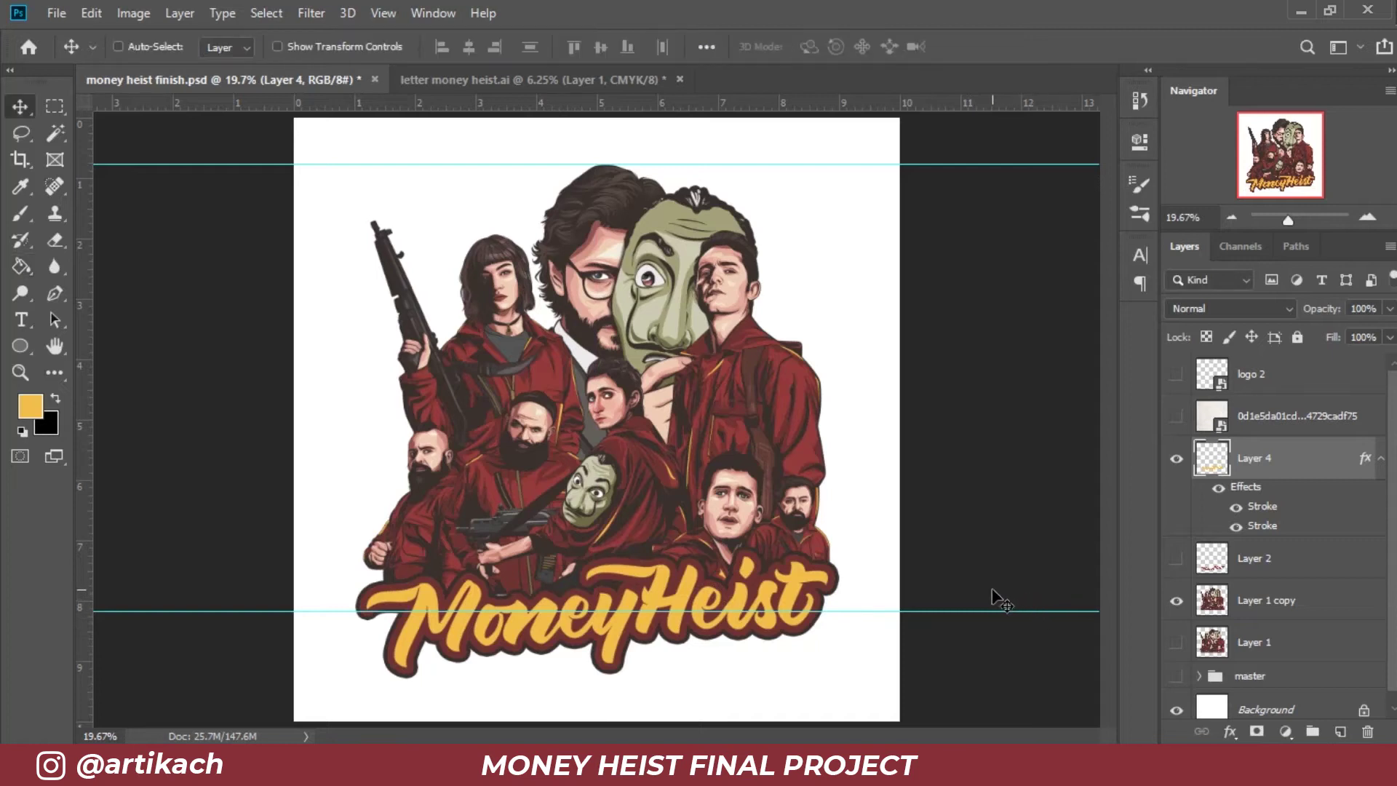
left_click(381, 13)
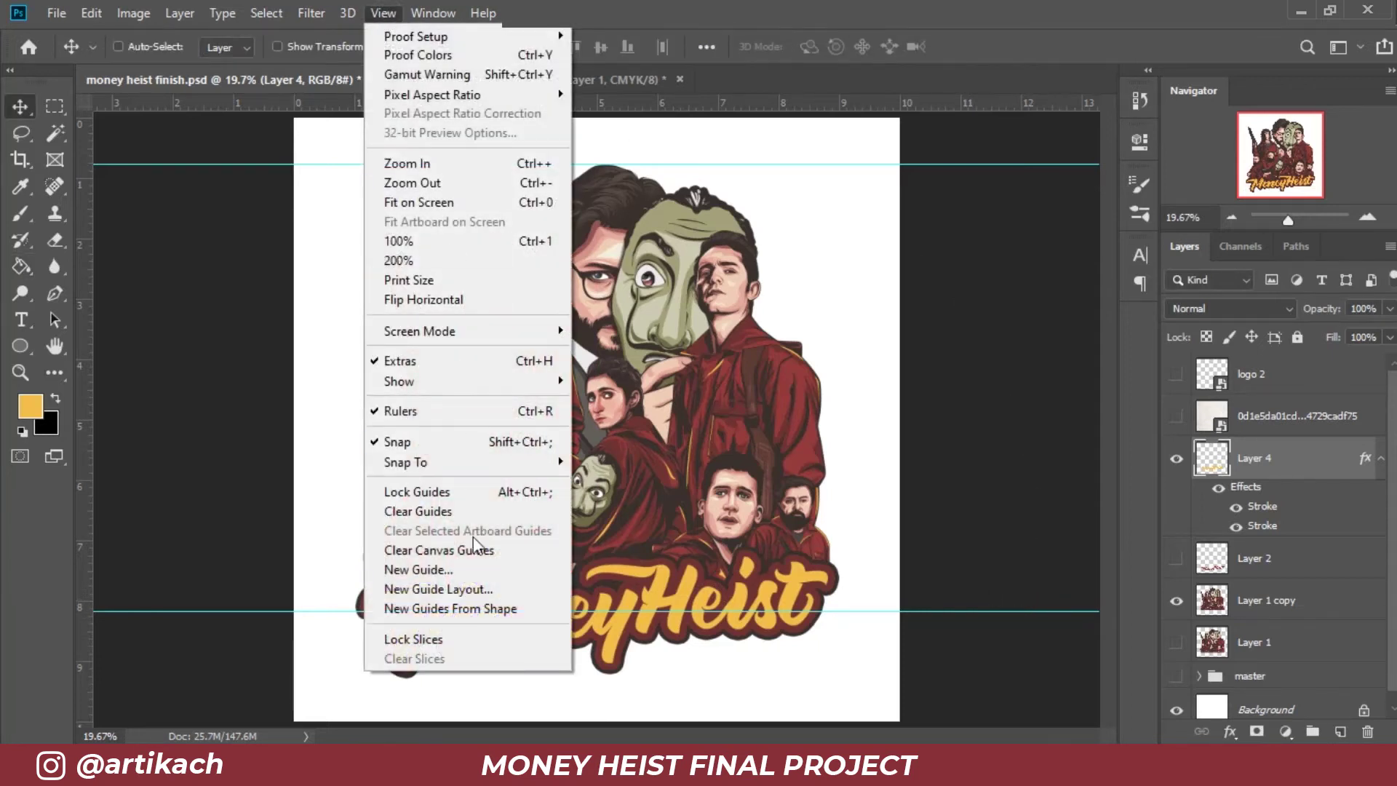
left_click(460, 511)
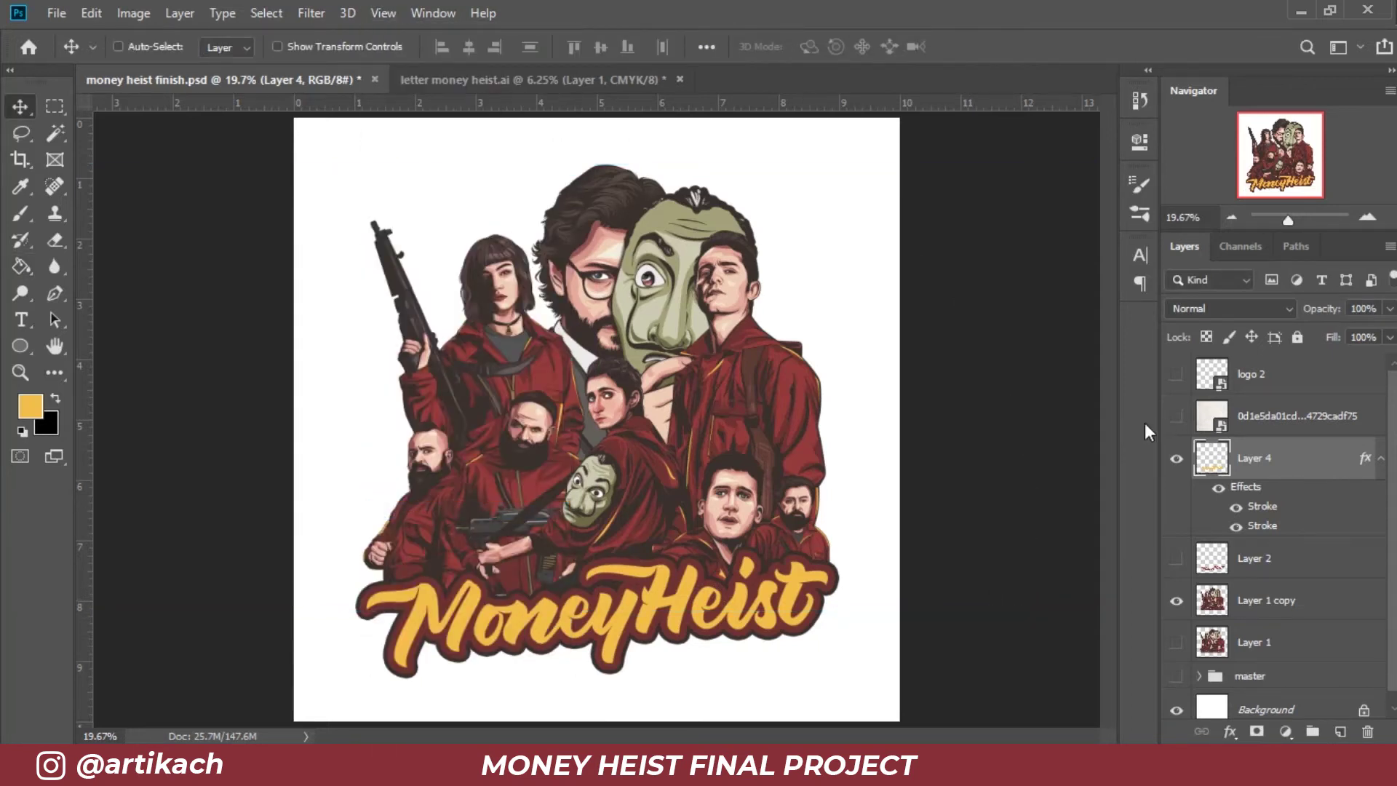
Step: Save the poster and view the master cast group in place of Layer 1 copy
key("ctrl+s")
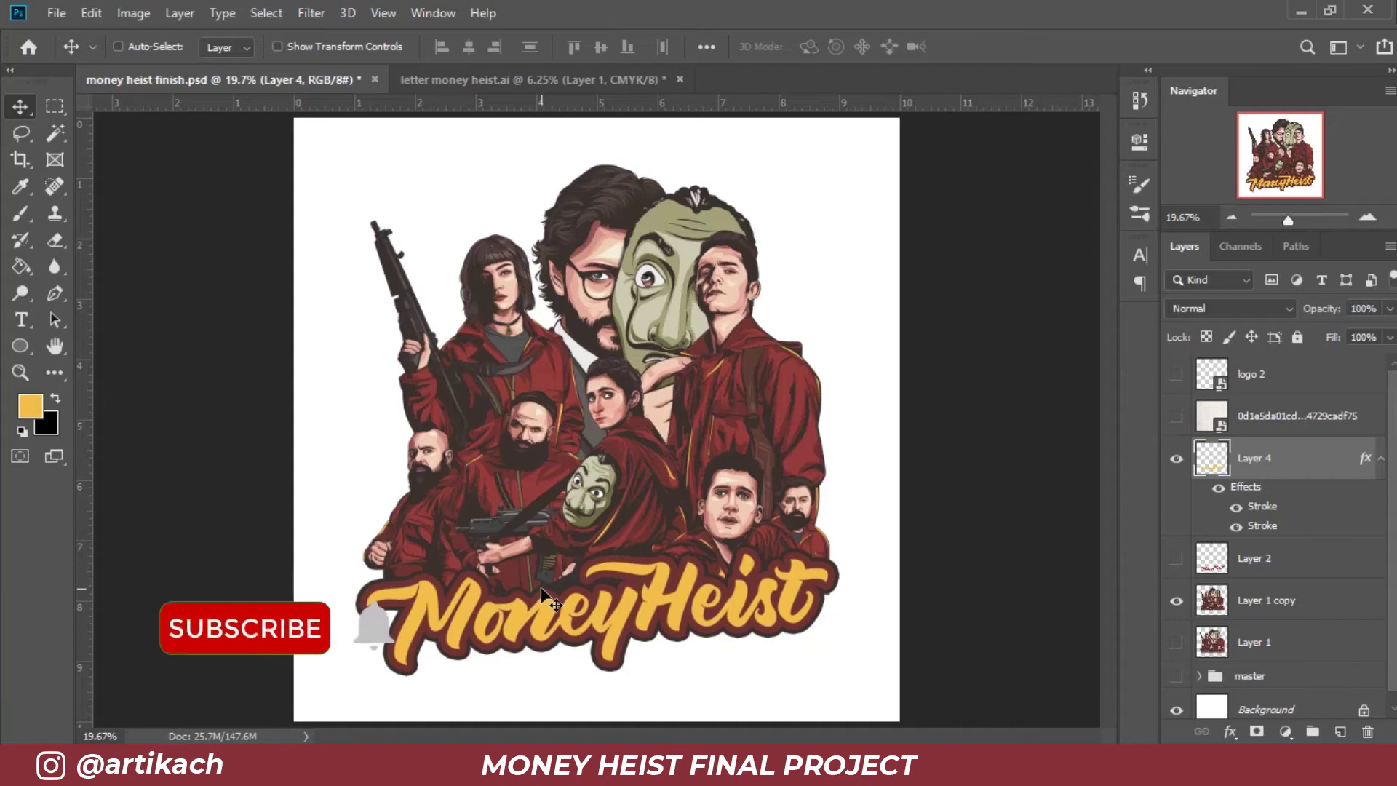
left_click(1271, 621)
left_click(1177, 602)
left_click(1177, 676)
scroll(1385, 667, "down", 5)
scroll(1385, 668, "down", 1)
left_click(1303, 422)
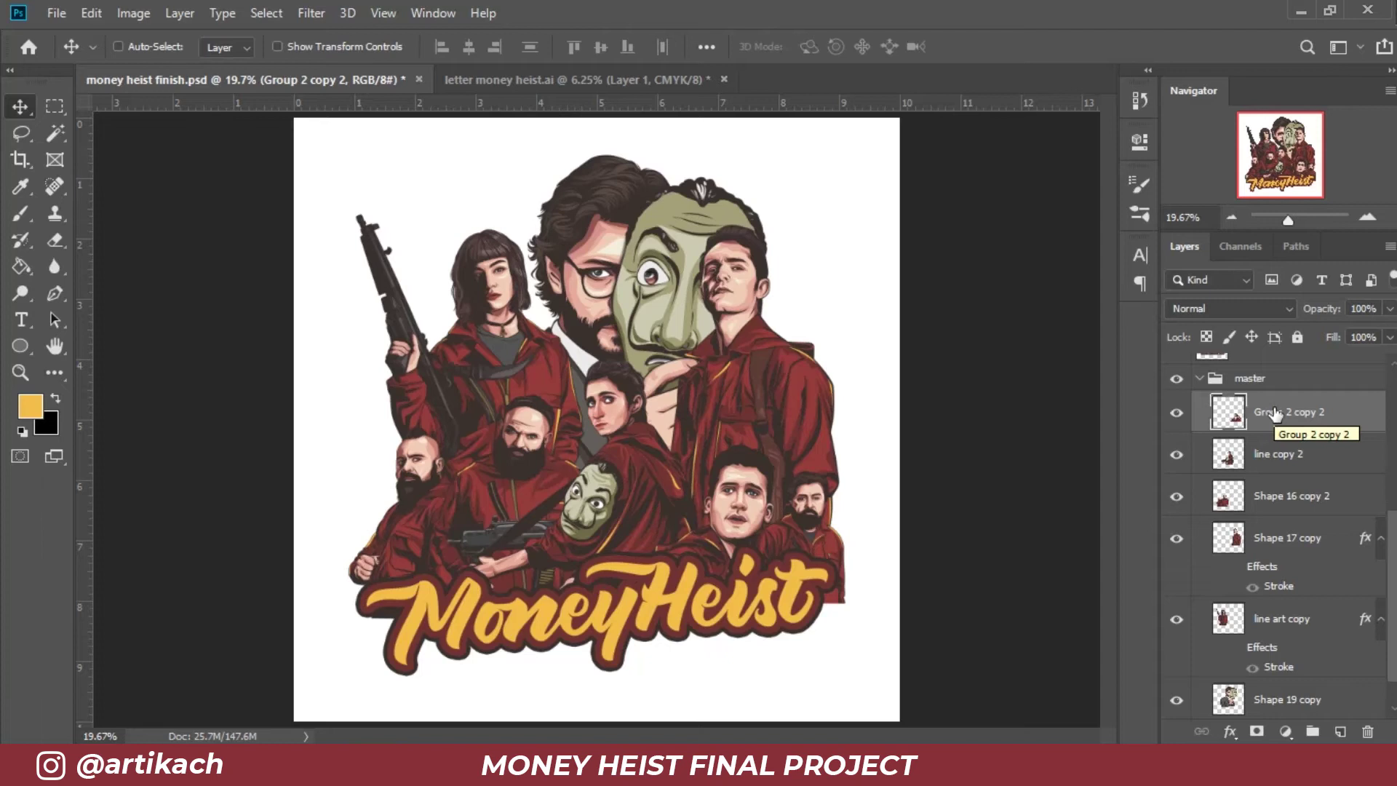
Step: Hide the master group, show Layer 1 copy again, and nudge the lettering down
left_click(1199, 379)
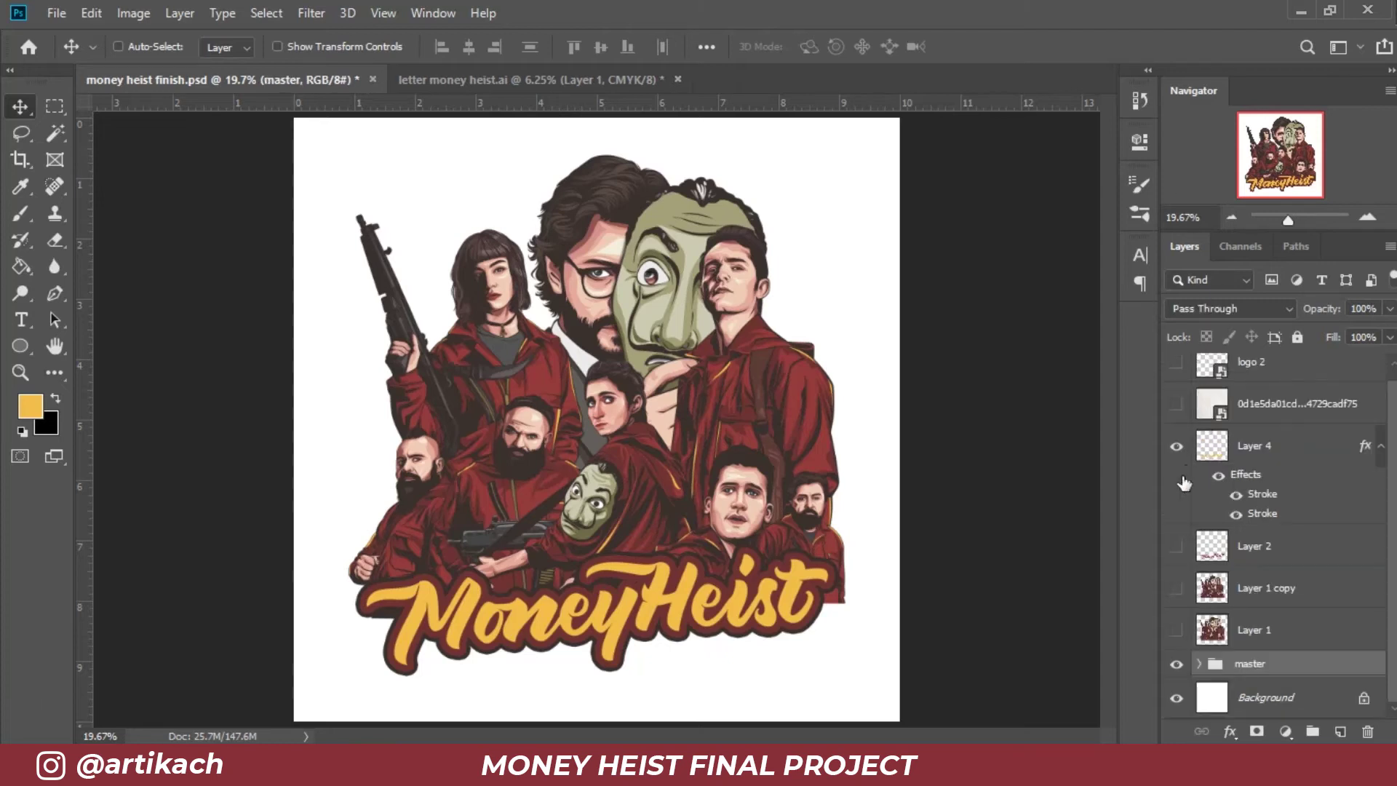
left_click(1176, 665)
left_click(1177, 590)
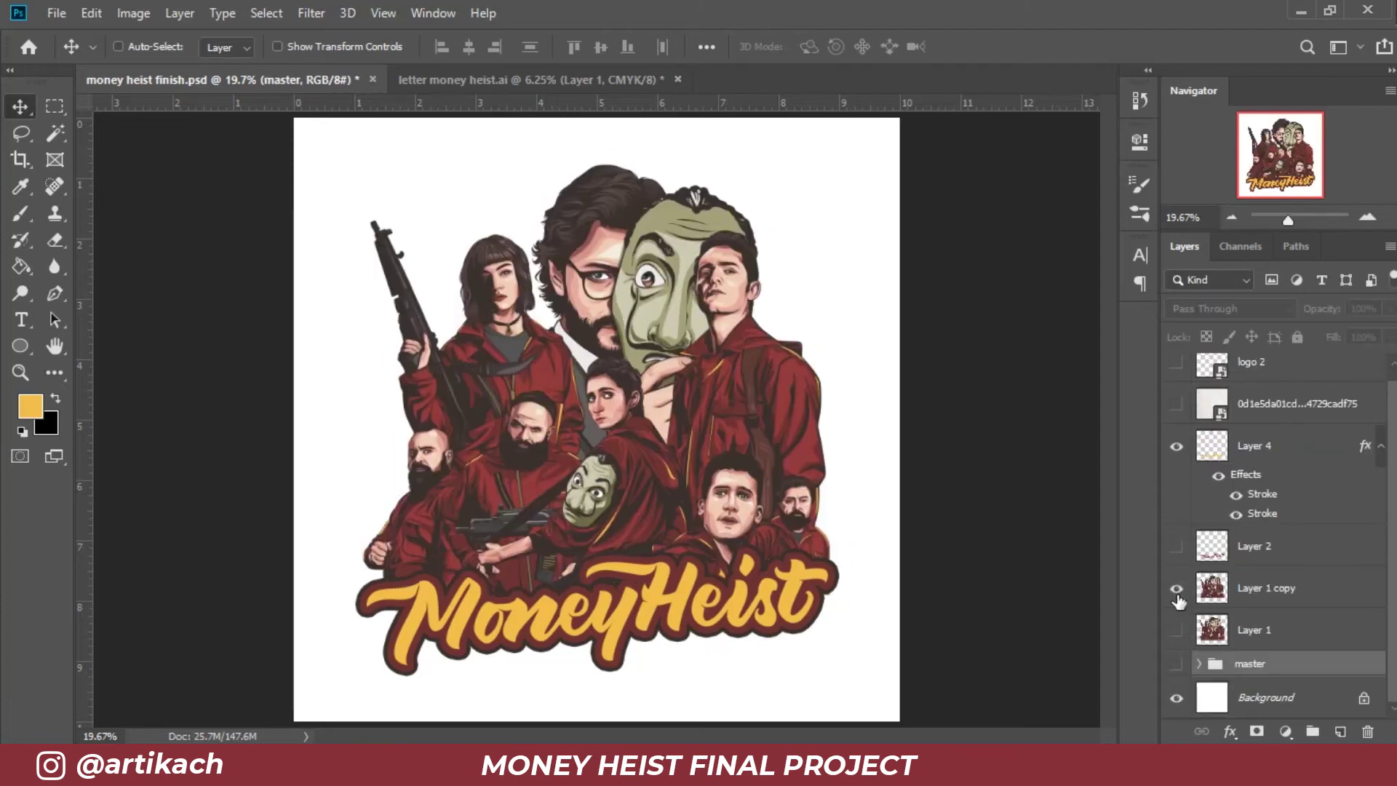
left_click(1274, 452)
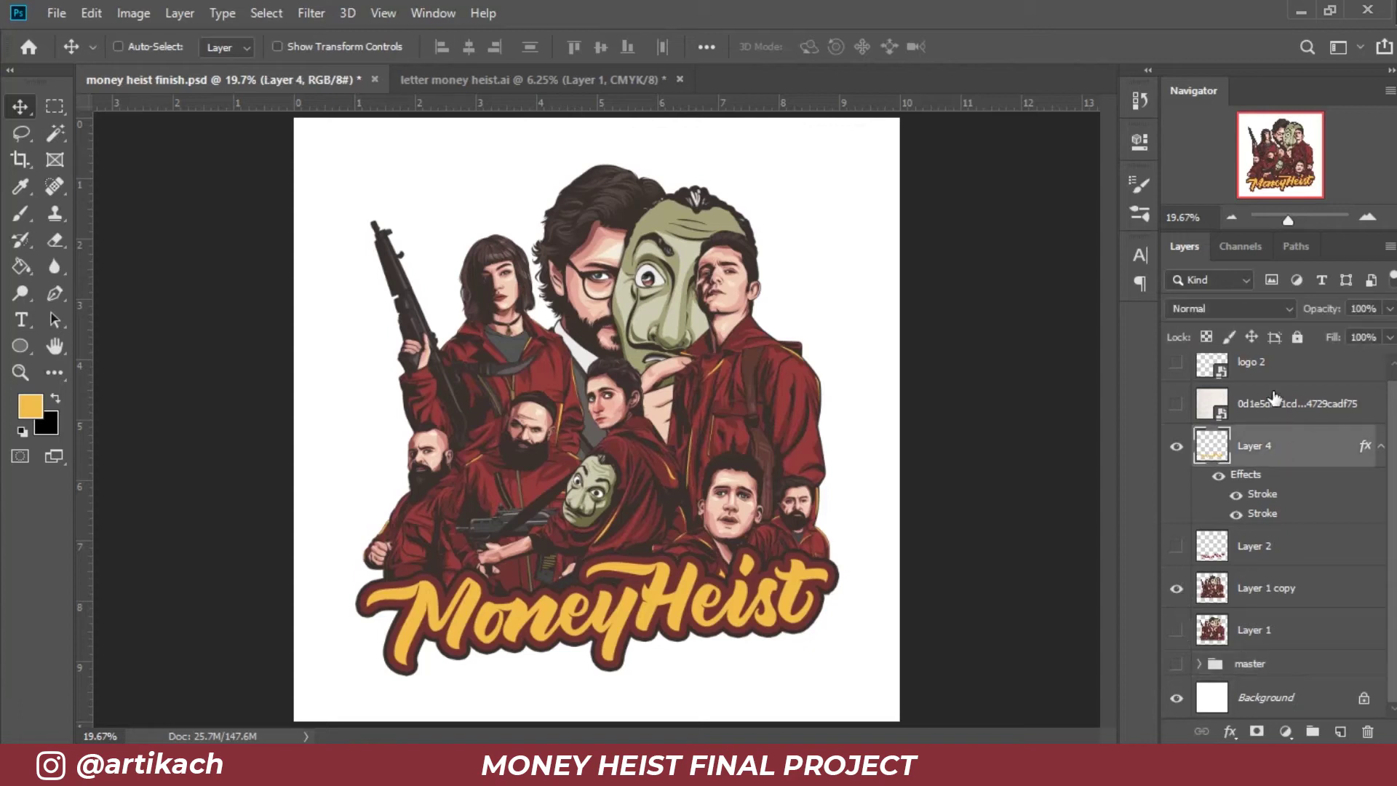
key("shift+Down")
key("shift+Down")
key("shift+Down")
key("shift+Down")
key("shift+Down")
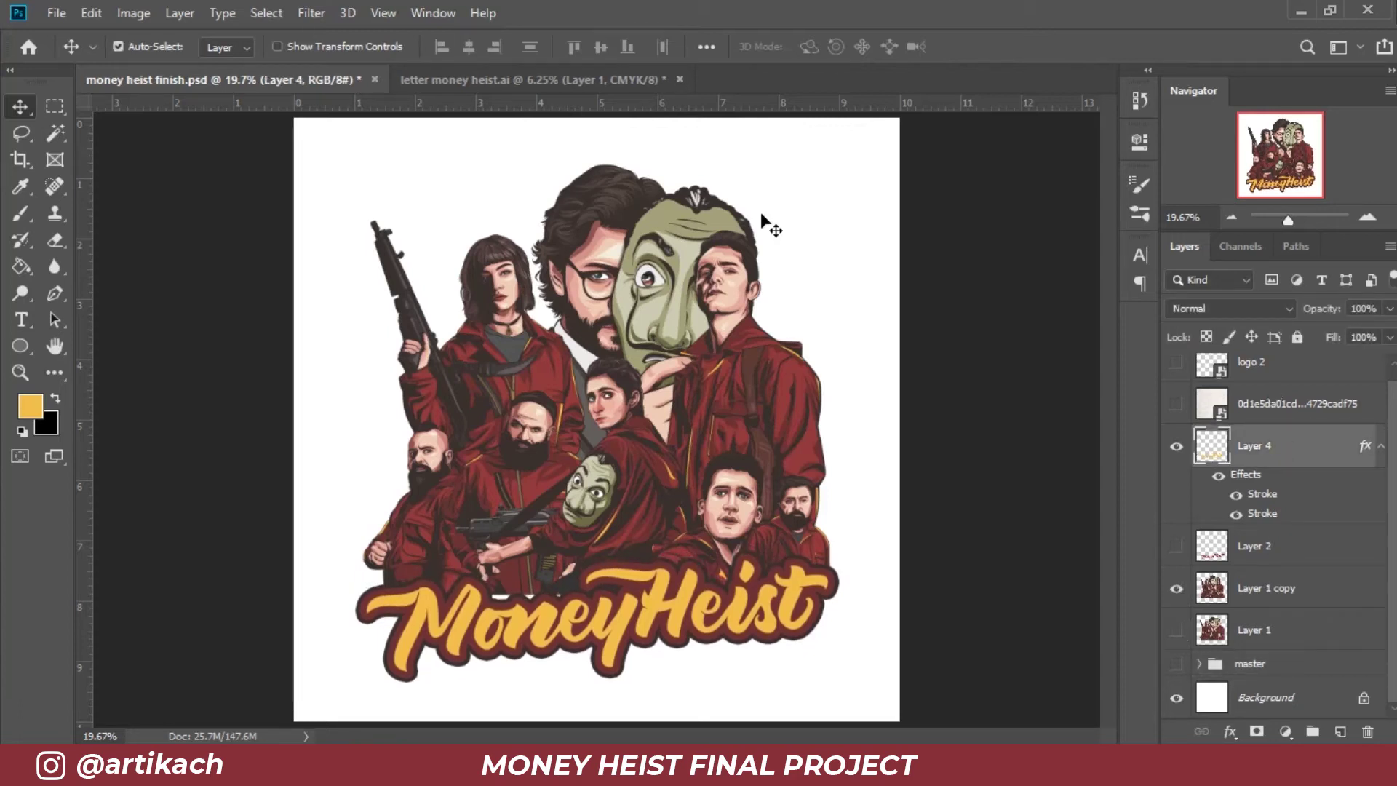
Step: Tilt the MoneyHeist lettering about 2 degrees, nudge it slightly up, and save
key("ctrl+t")
left_click_drag(849, 542, 851, 550)
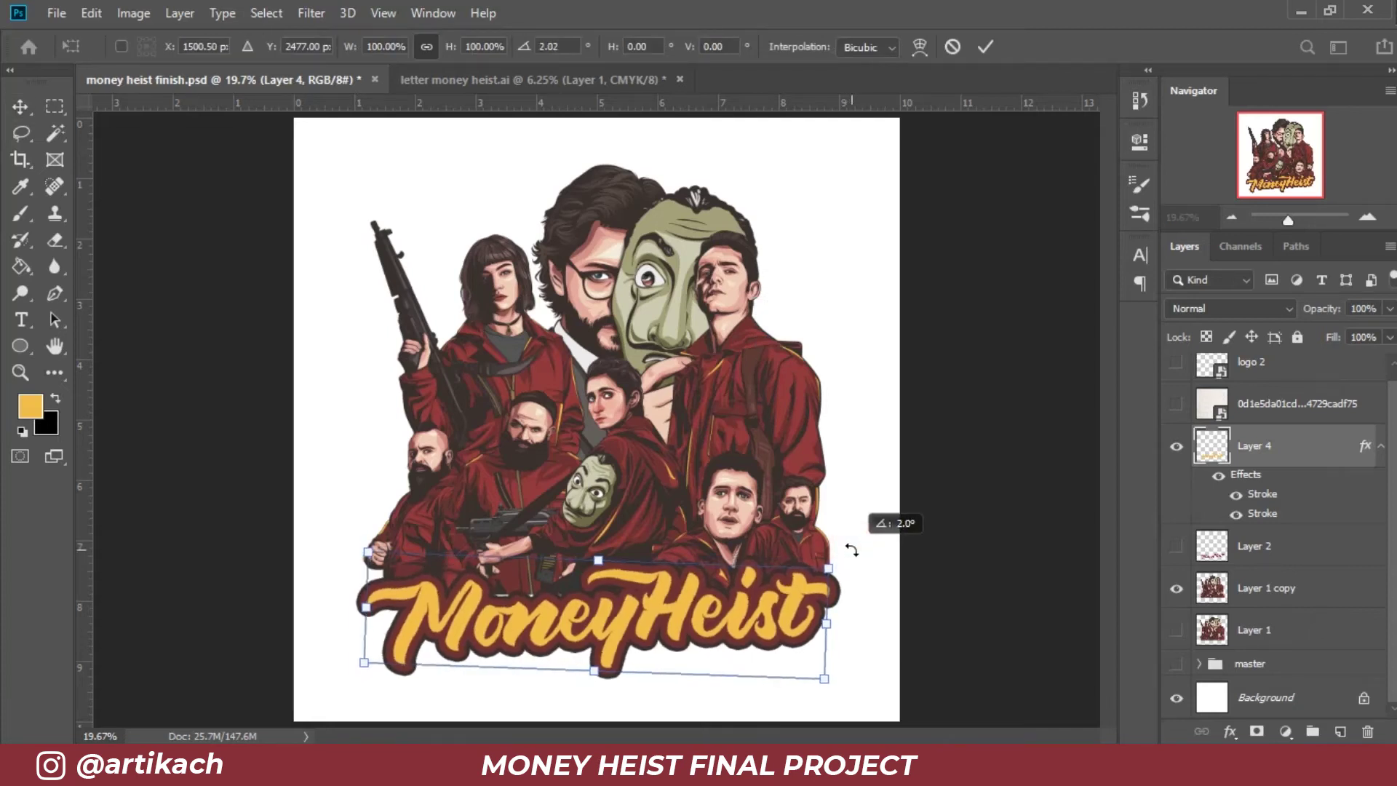
key("Up")
key("Up")
key("Up")
key("Up")
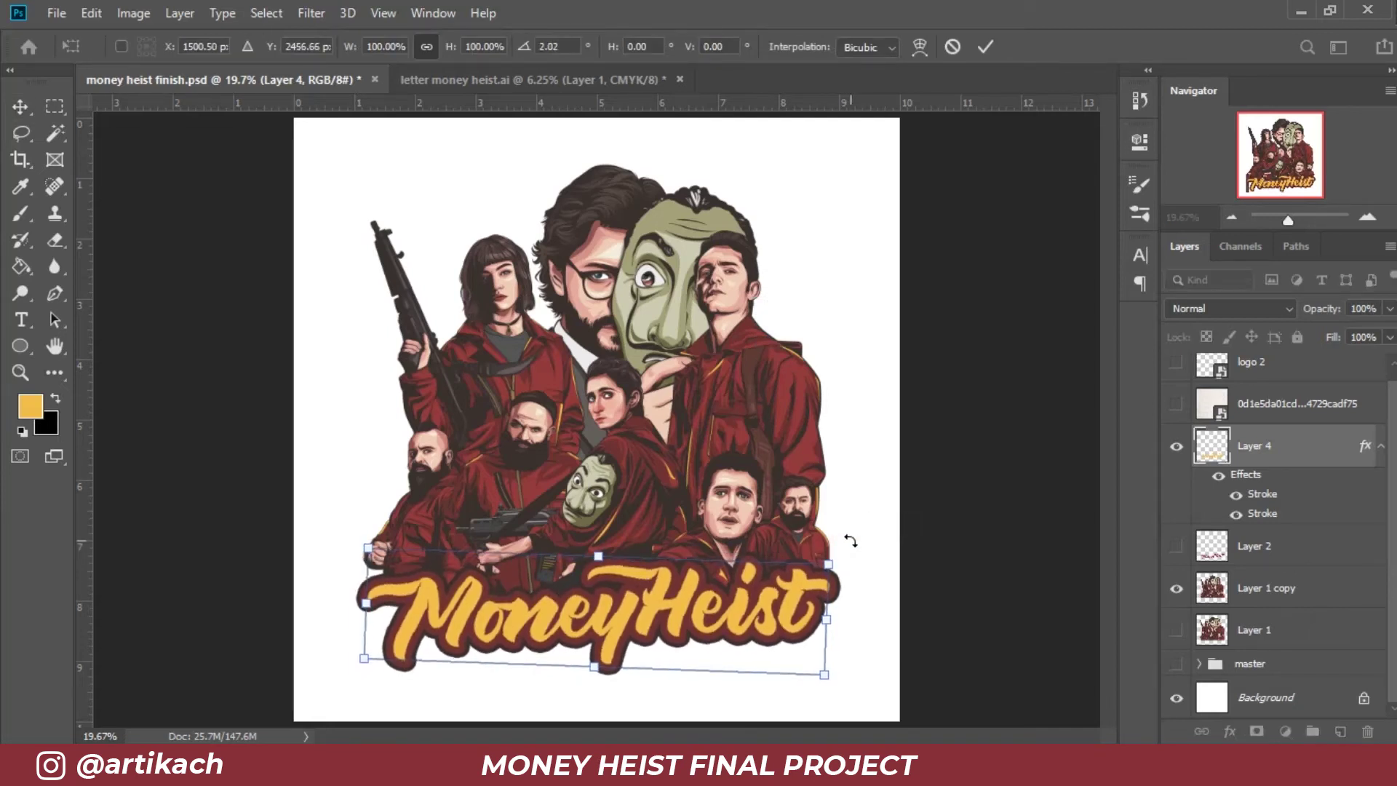
key("Down")
key("Down")
key("Down")
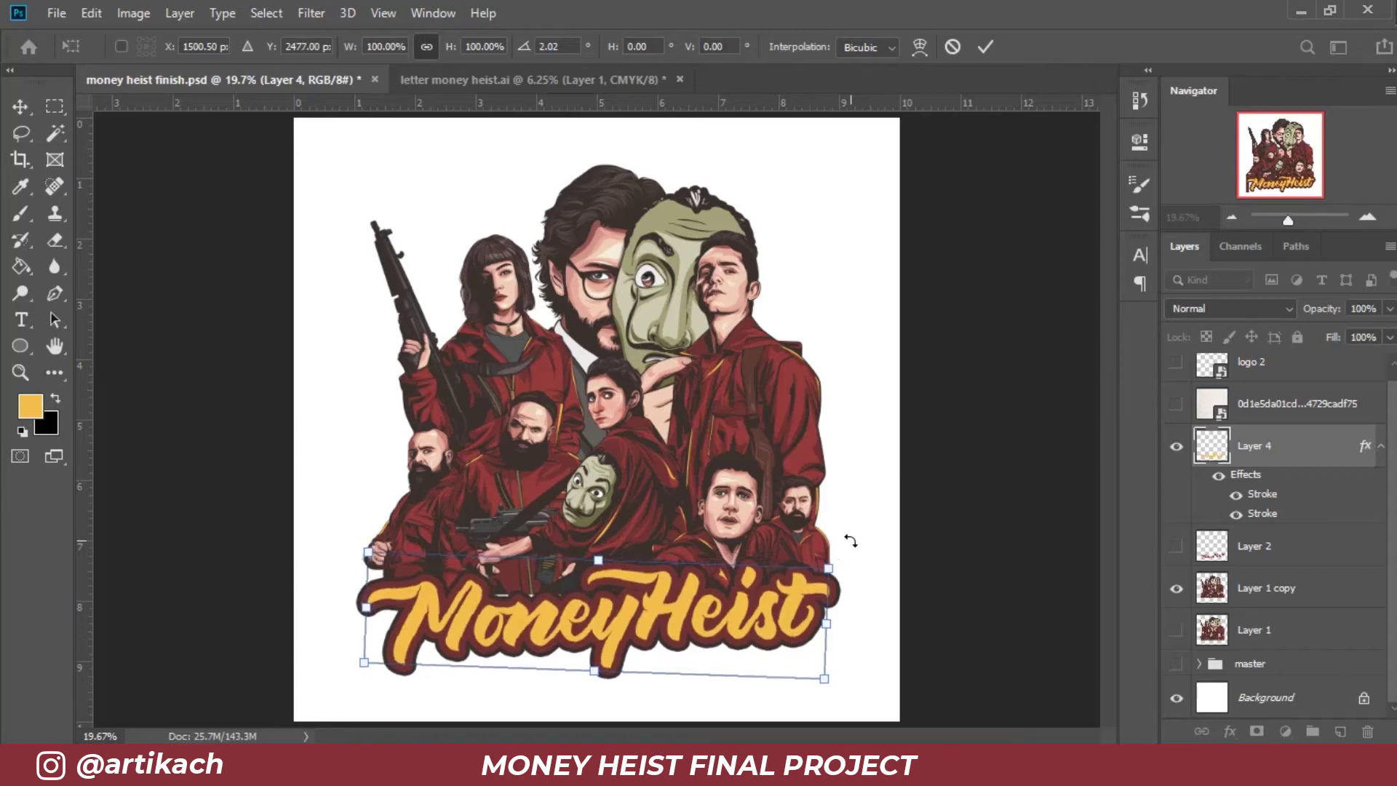
key("Up")
key("Return")
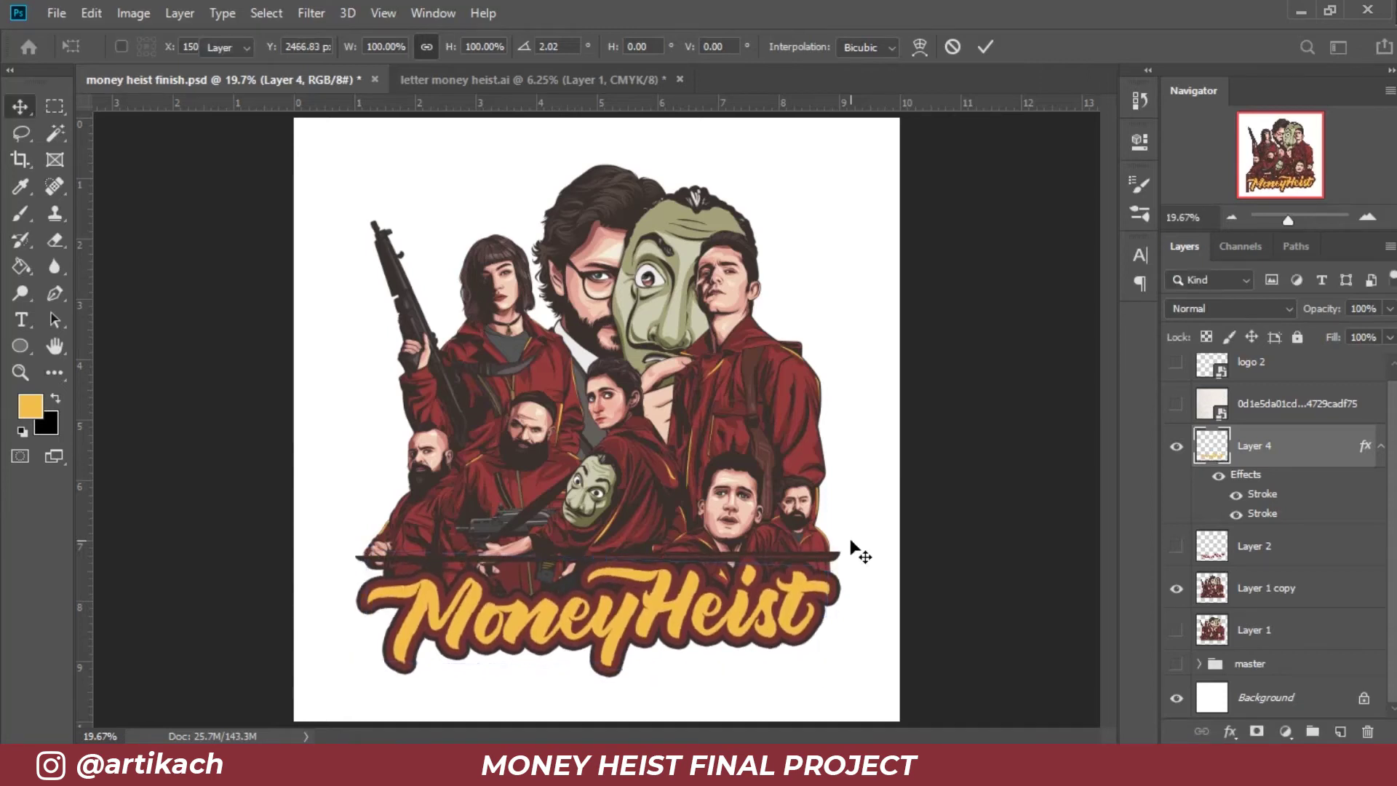
key("Up")
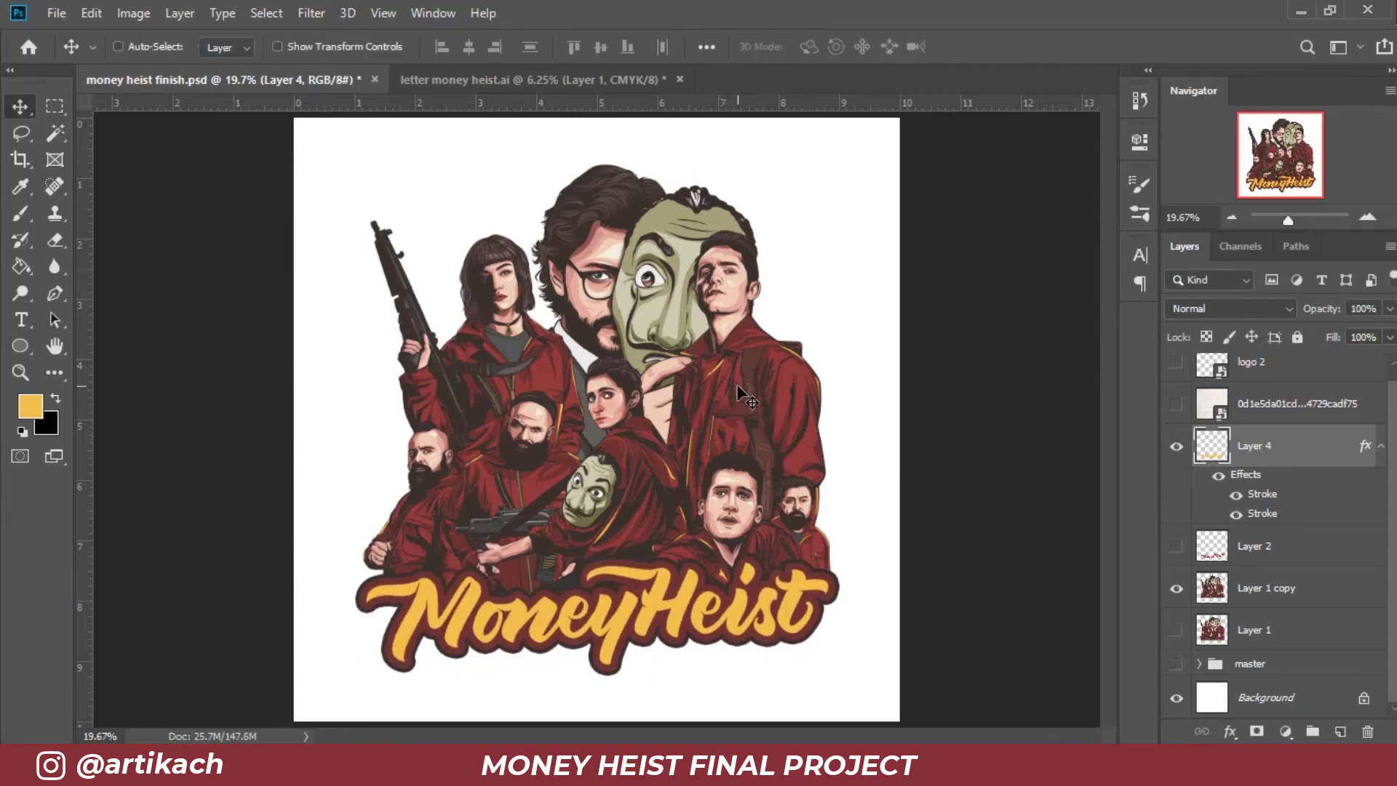
key("ctrl+s")
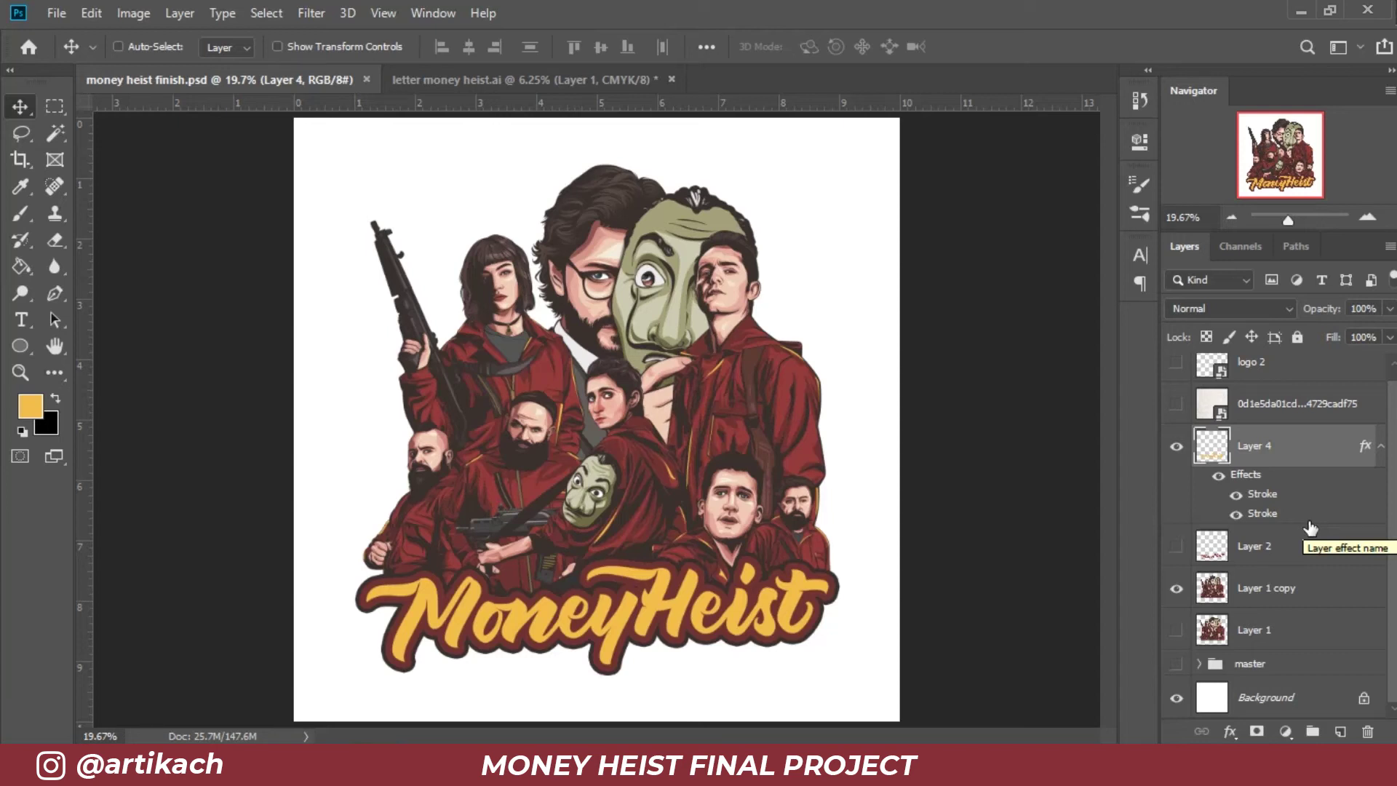
Step: Move the Layer 1 copy cast artwork slightly higher and save the poster
left_click(1270, 590)
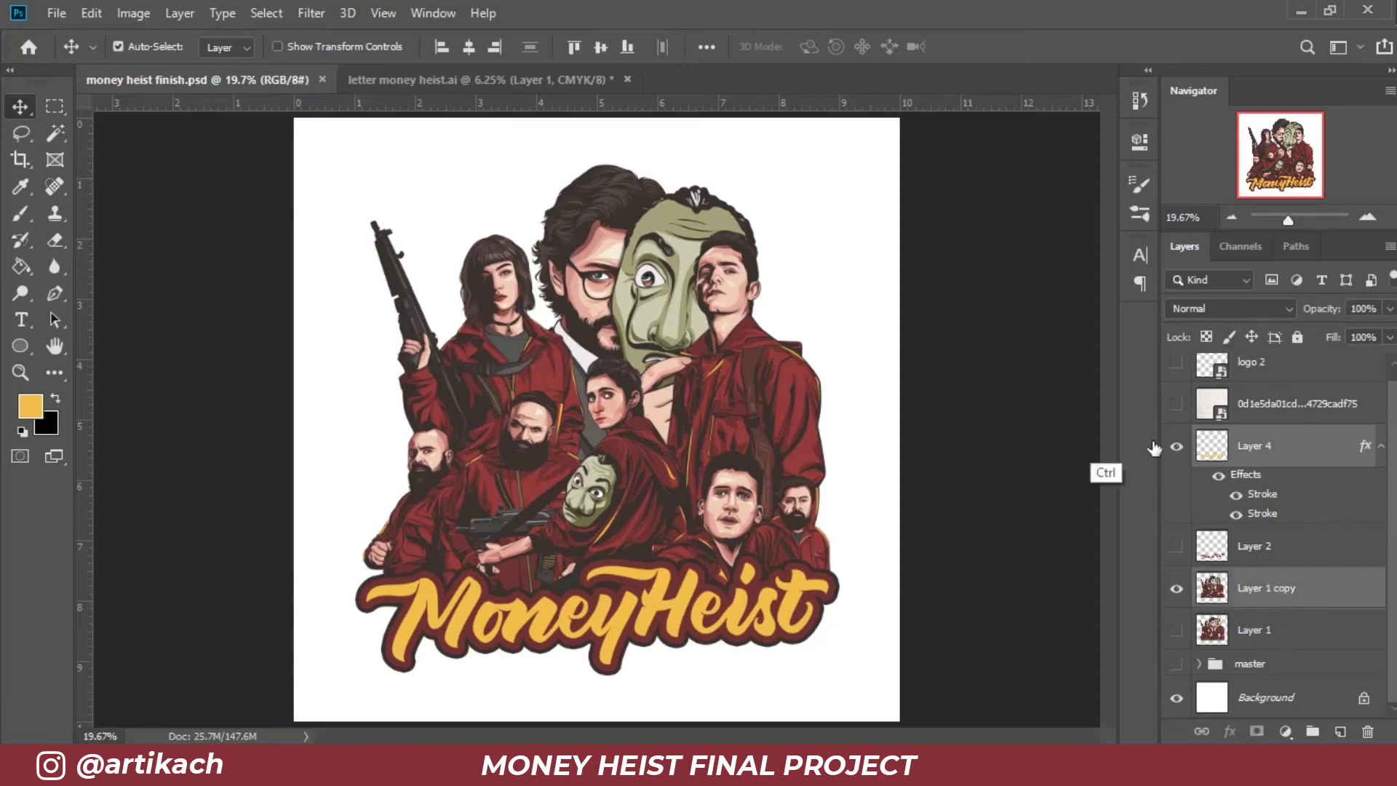
key("ctrl+t")
left_click_drag(734, 402, 734, 399)
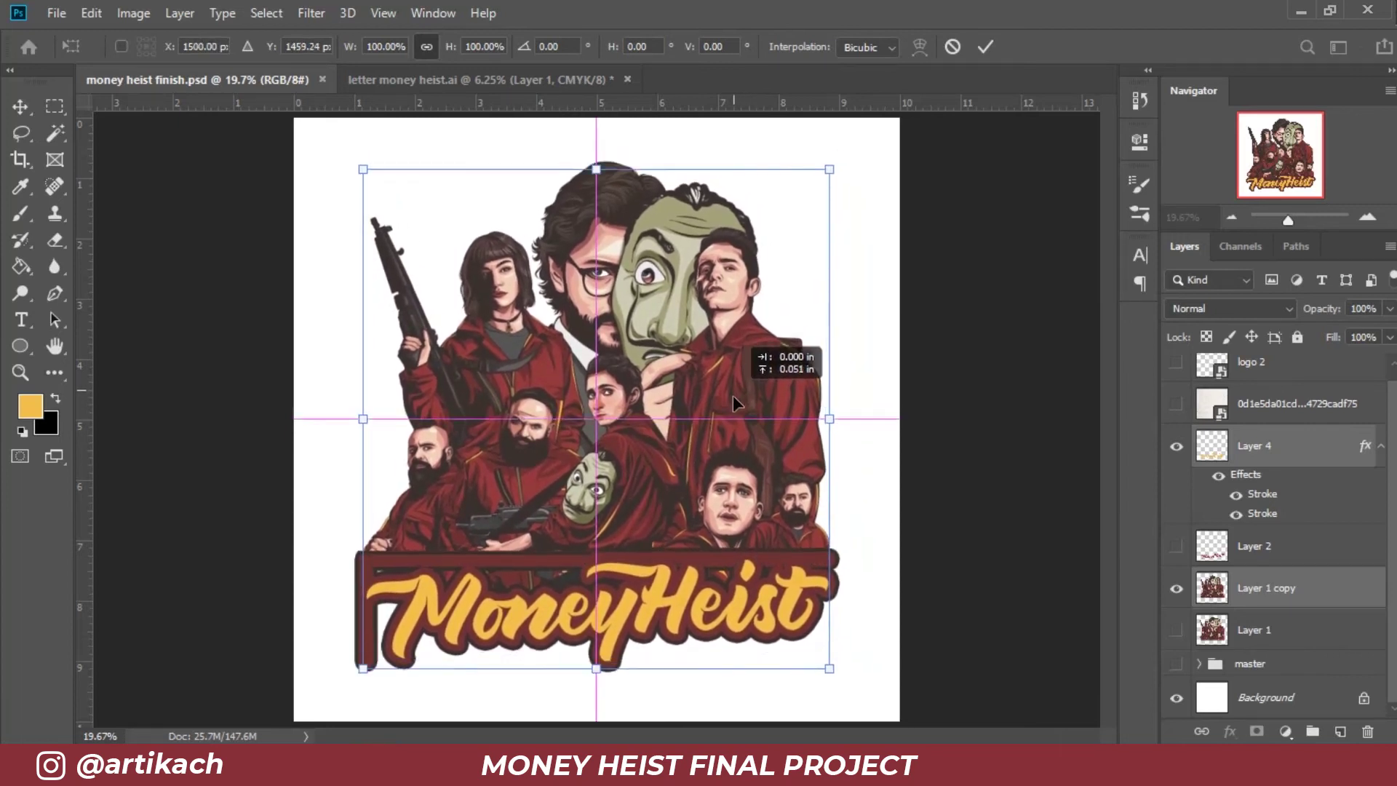
key("Return")
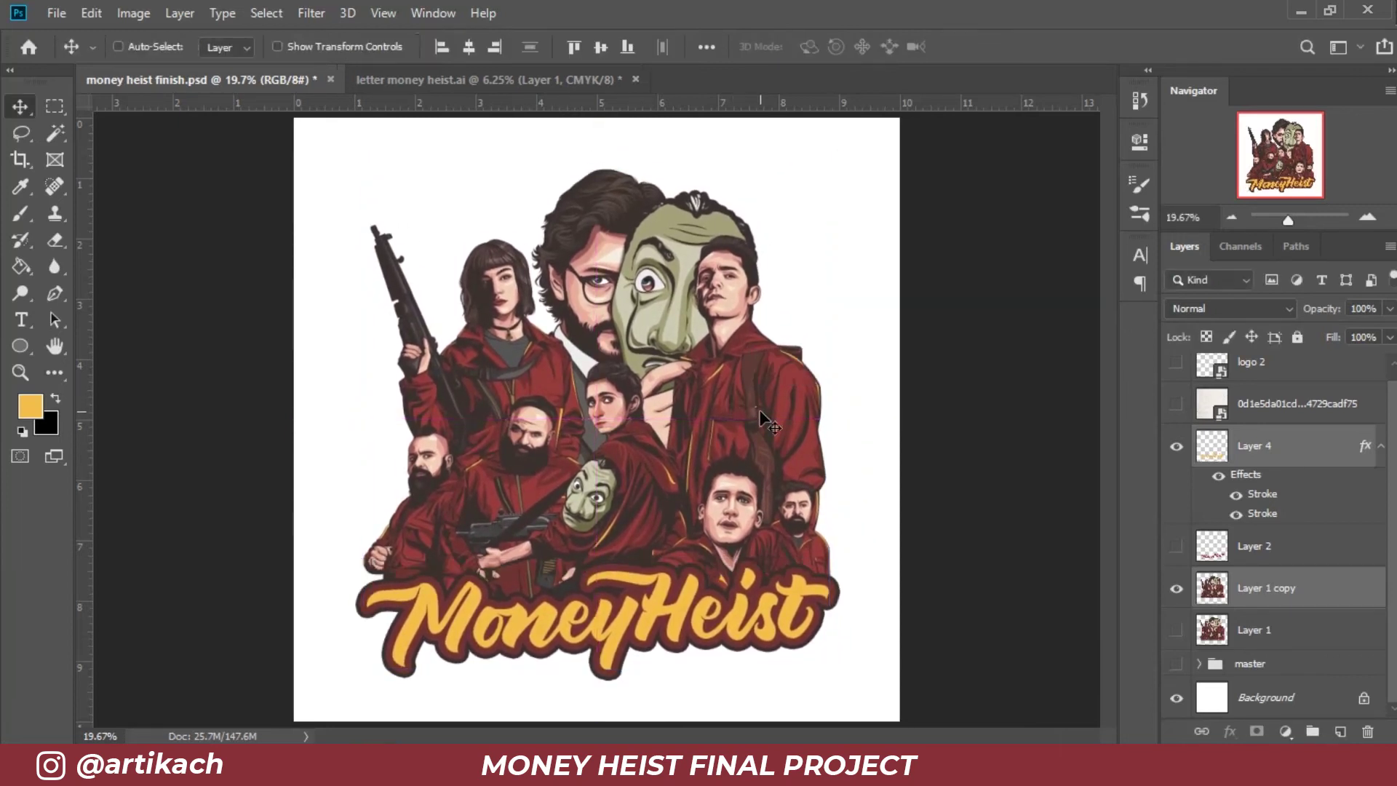
key("ctrl+s")
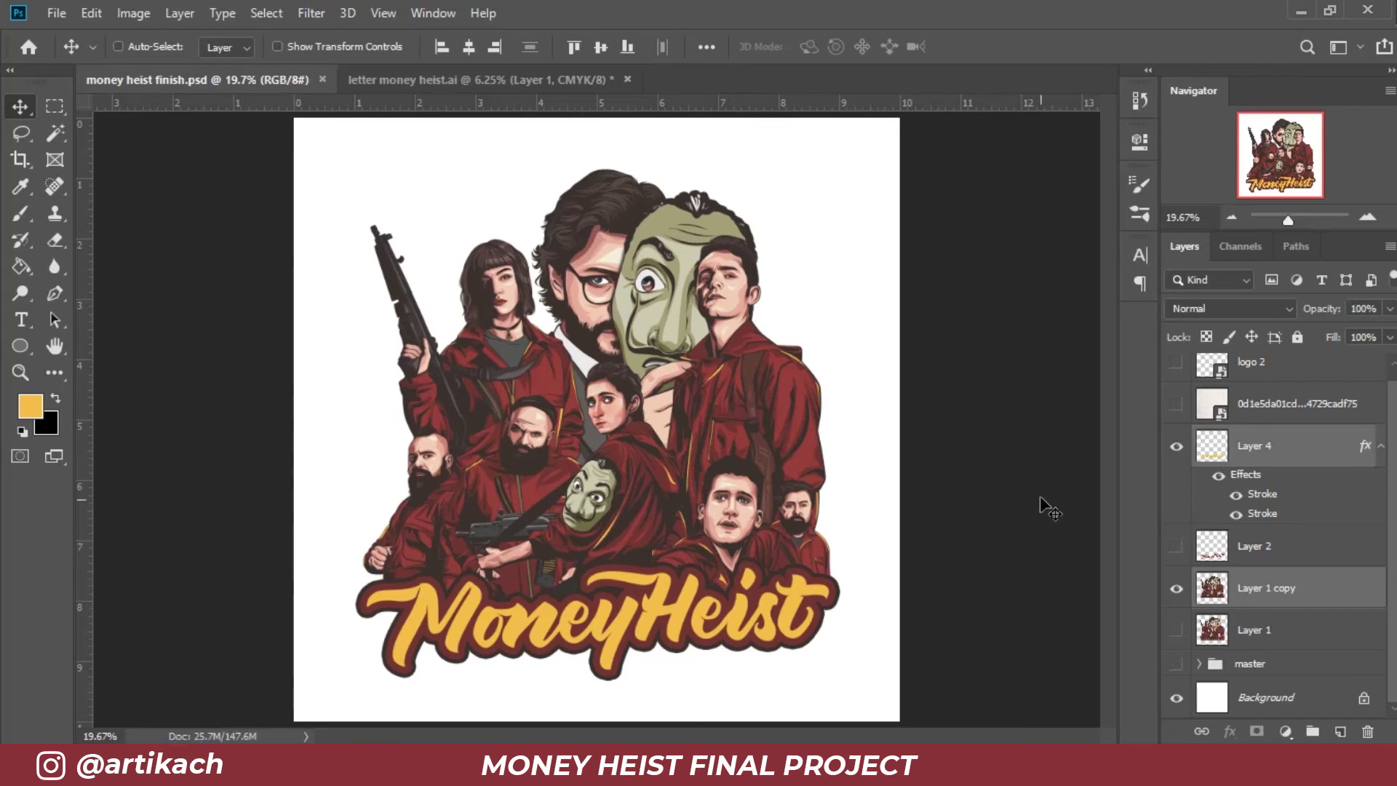
Step: Drop the netflix-logo image onto the poster and begin shrinking it
scroll(1392, 435, "up", 1)
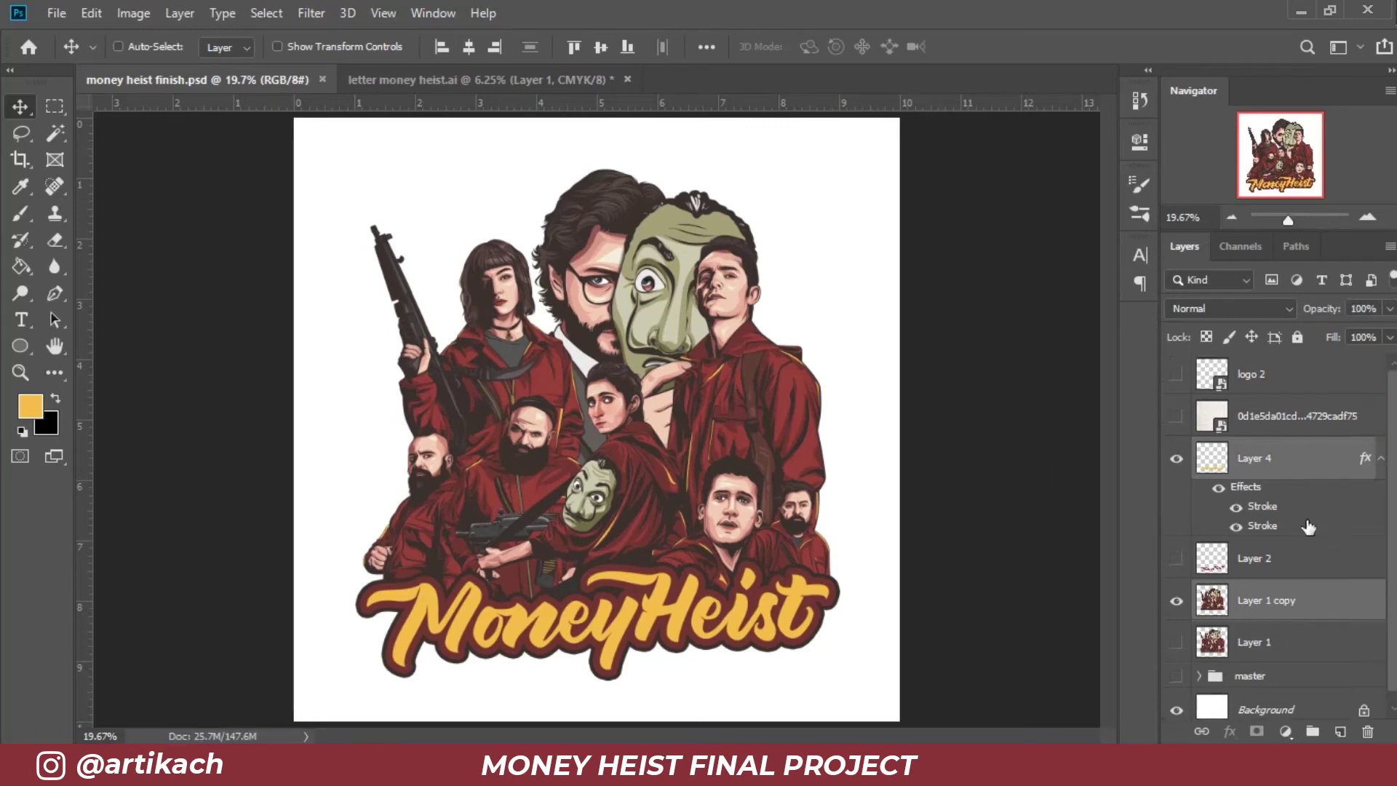
left_click(1303, 486)
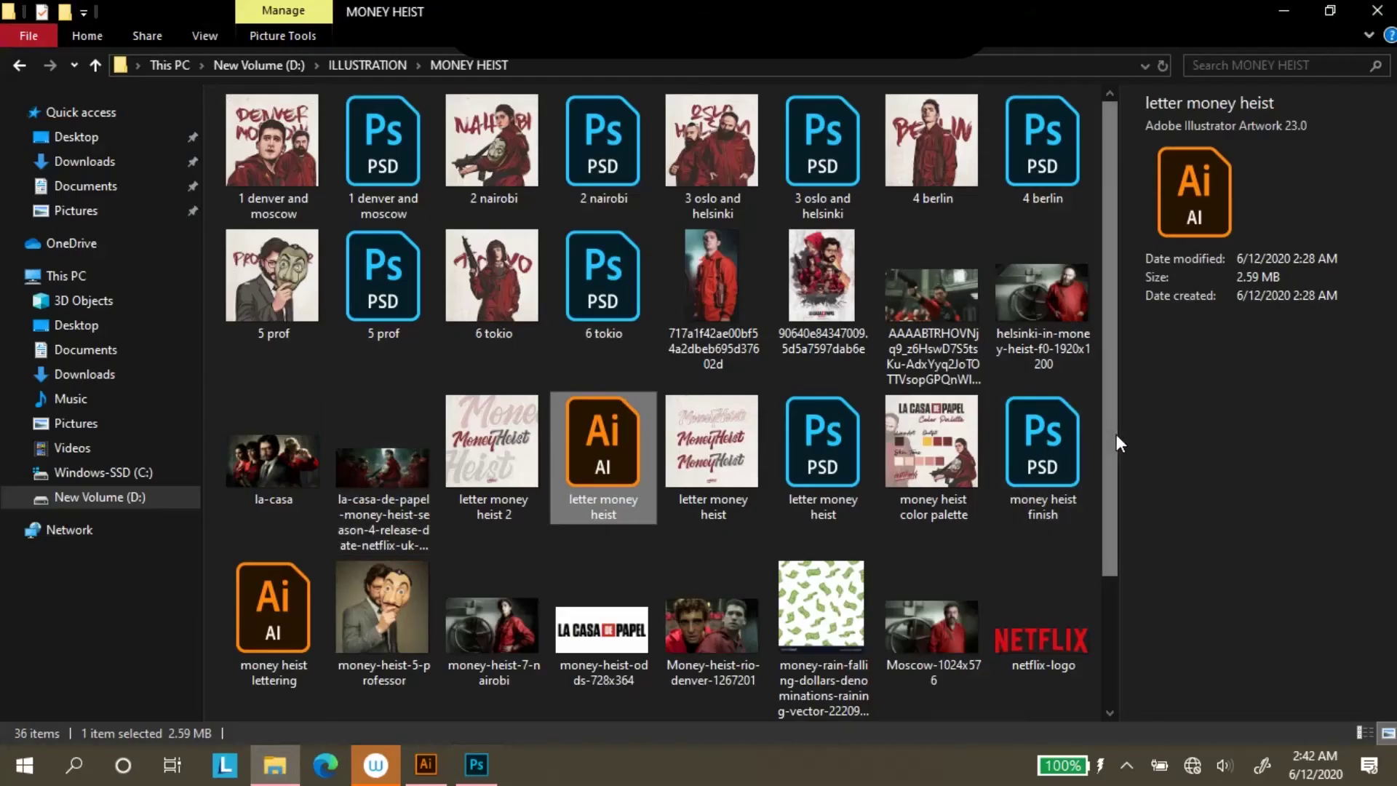
left_click_drag(1110, 426, 1095, 202)
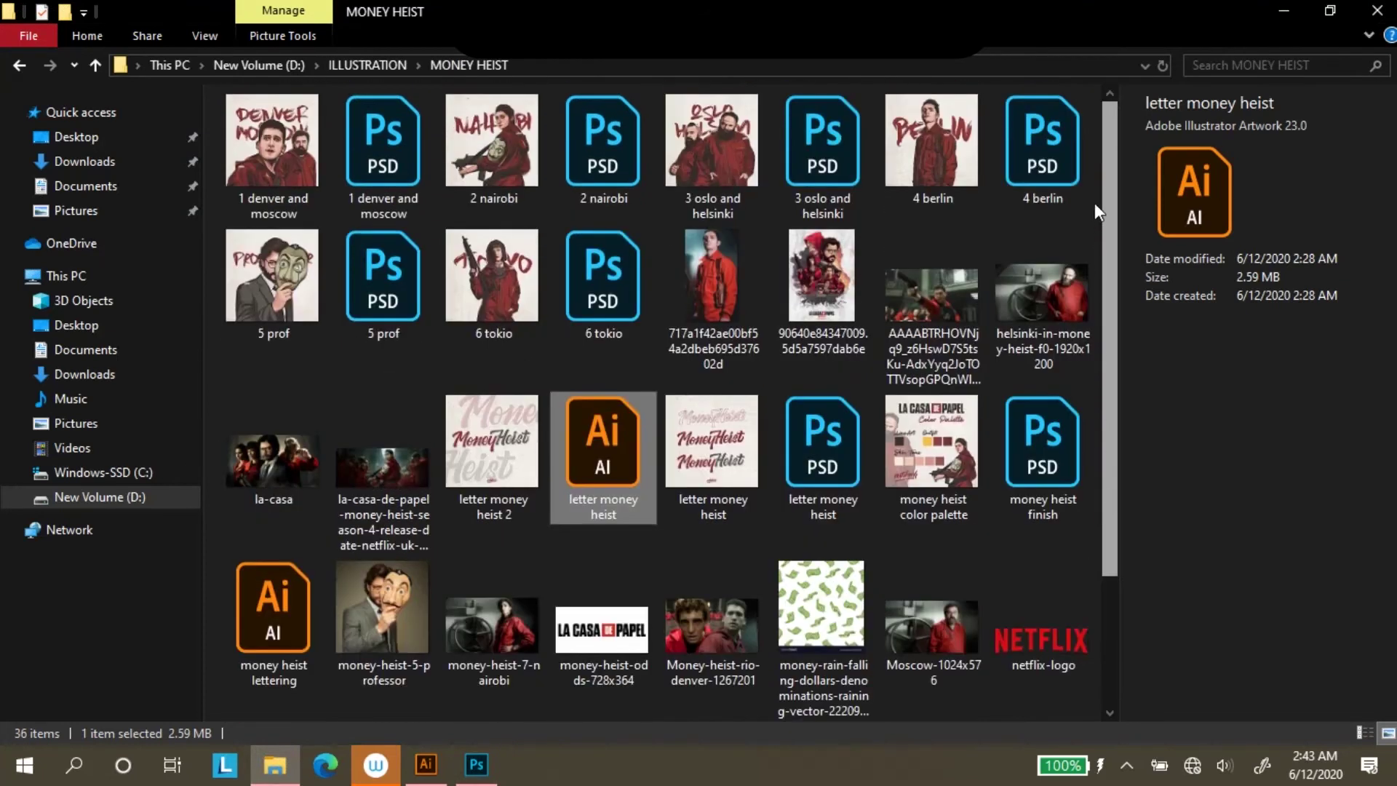
scroll(1097, 490, "down", 2)
left_click_drag(1041, 495, 687, 555)
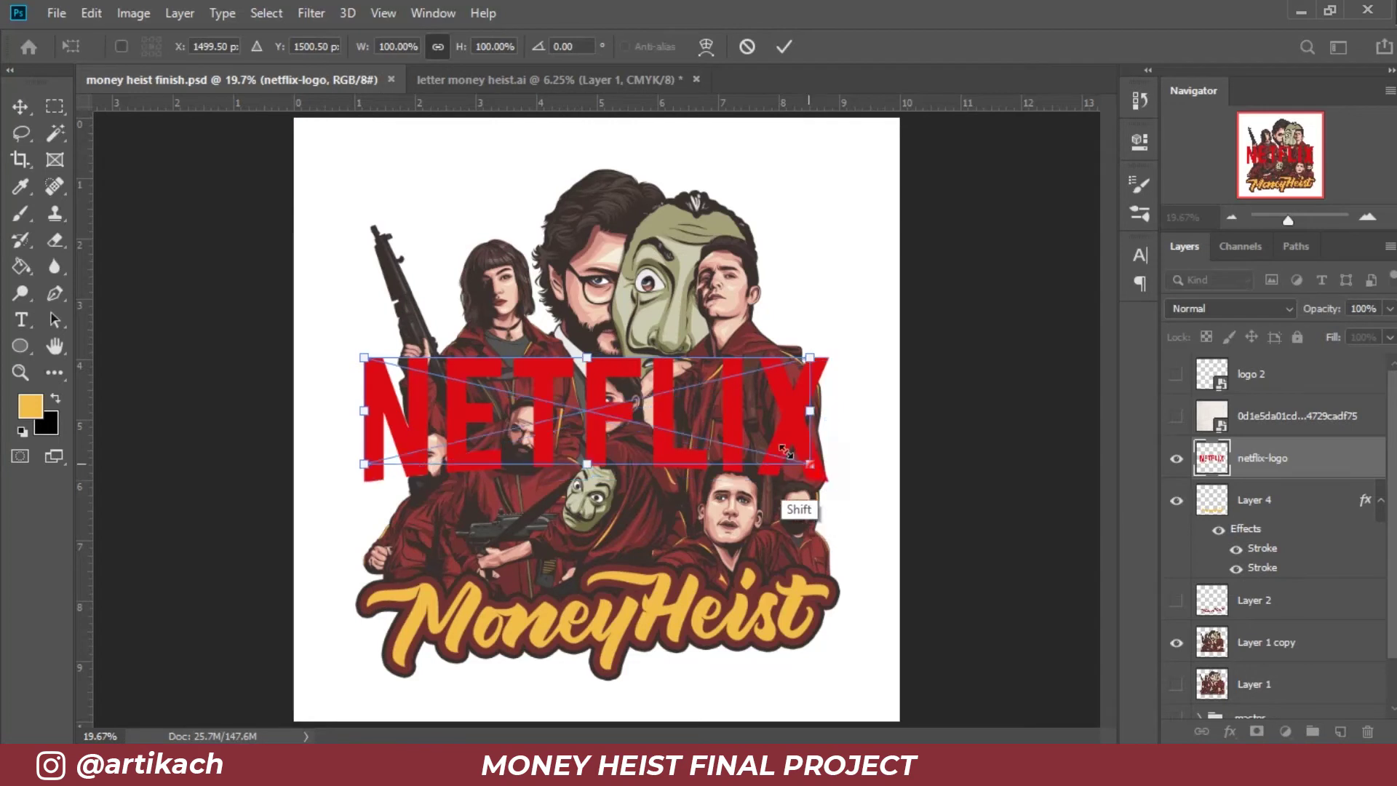
mouse_move(834, 486)
left_mouse_down()
mouse_move(546, 362)
mouse_move(490, 370)
left_mouse_up()
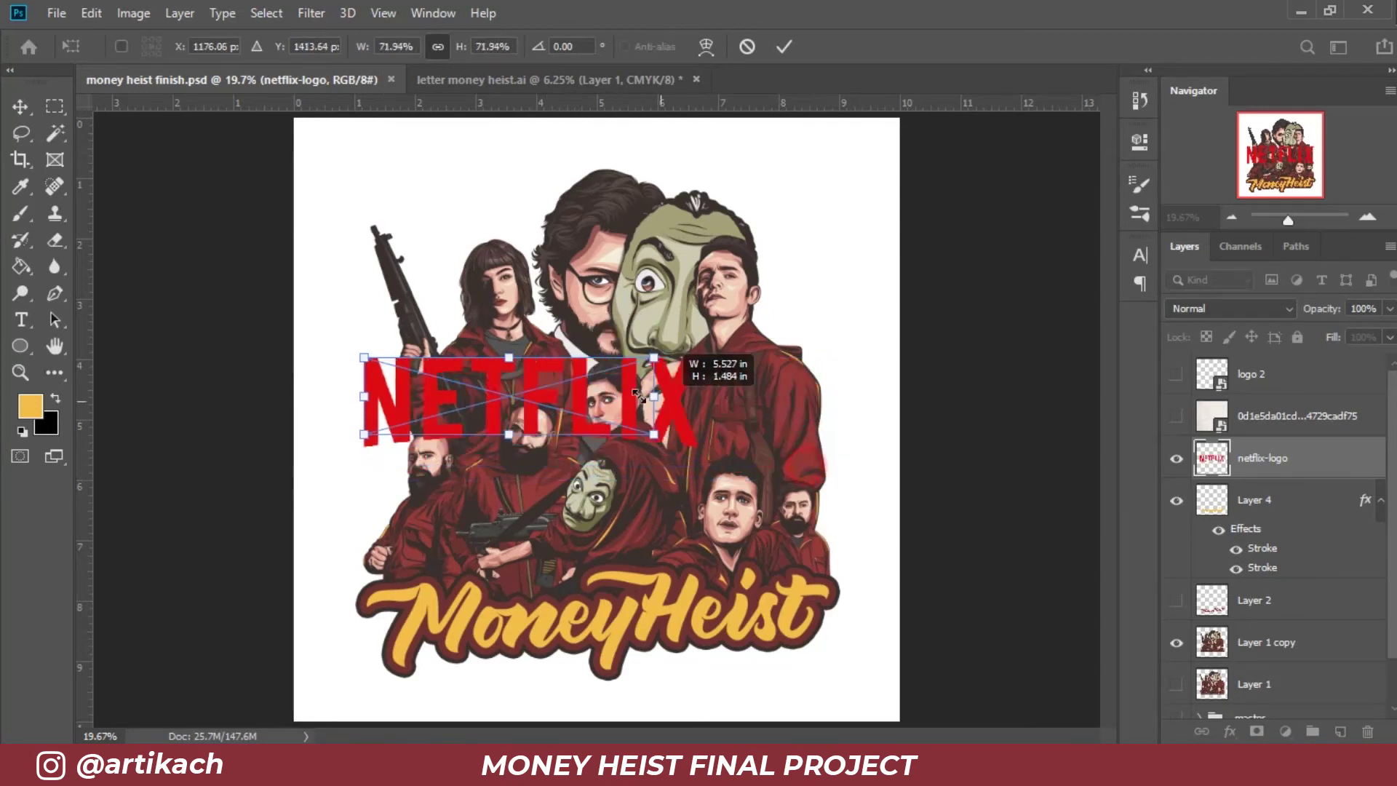
Step: Shrink the Netflix logo to a small credit and place it beneath the lettering
mouse_move(490, 370)
left_mouse_down()
mouse_move(422, 372)
mouse_move(626, 654)
mouse_move(627, 155)
mouse_move(615, 142)
left_mouse_up()
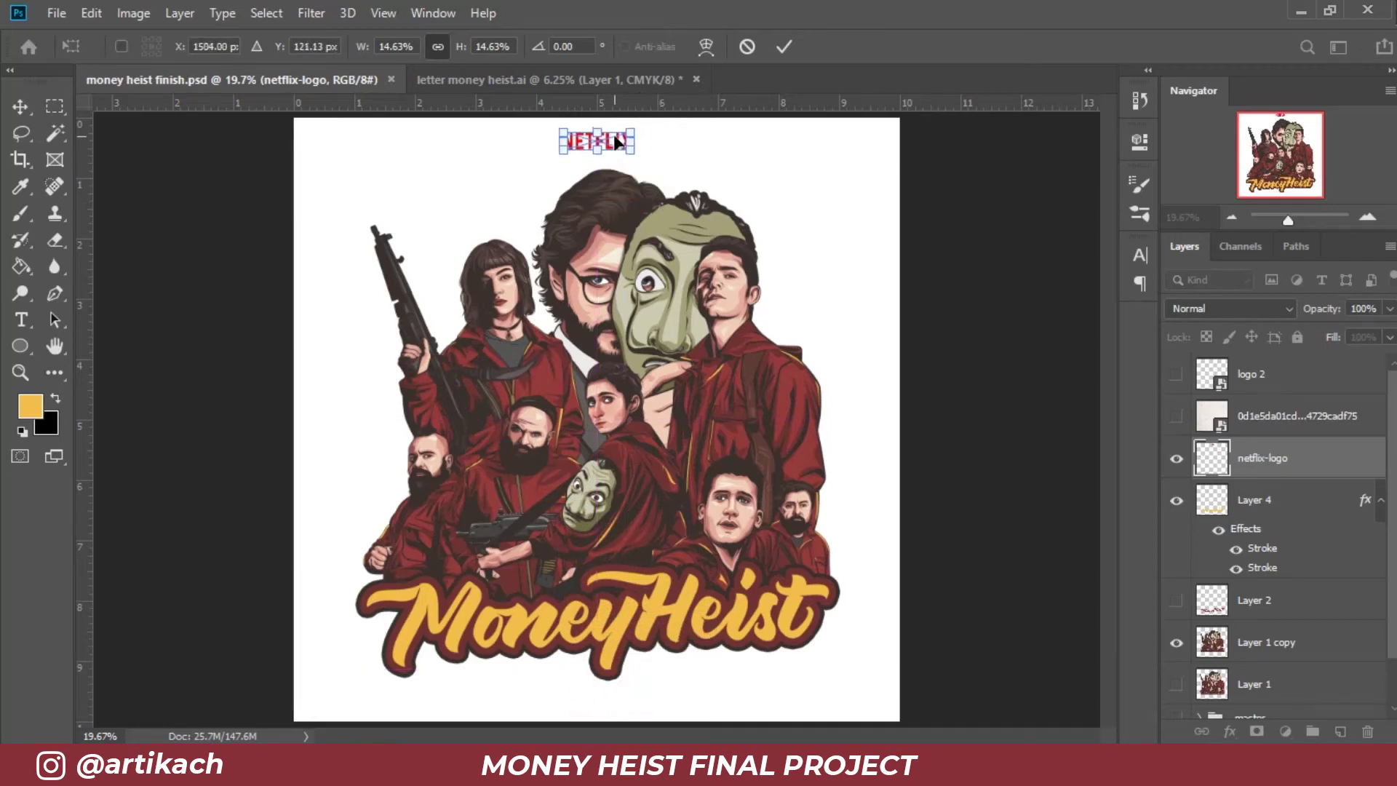
key("shift+Up")
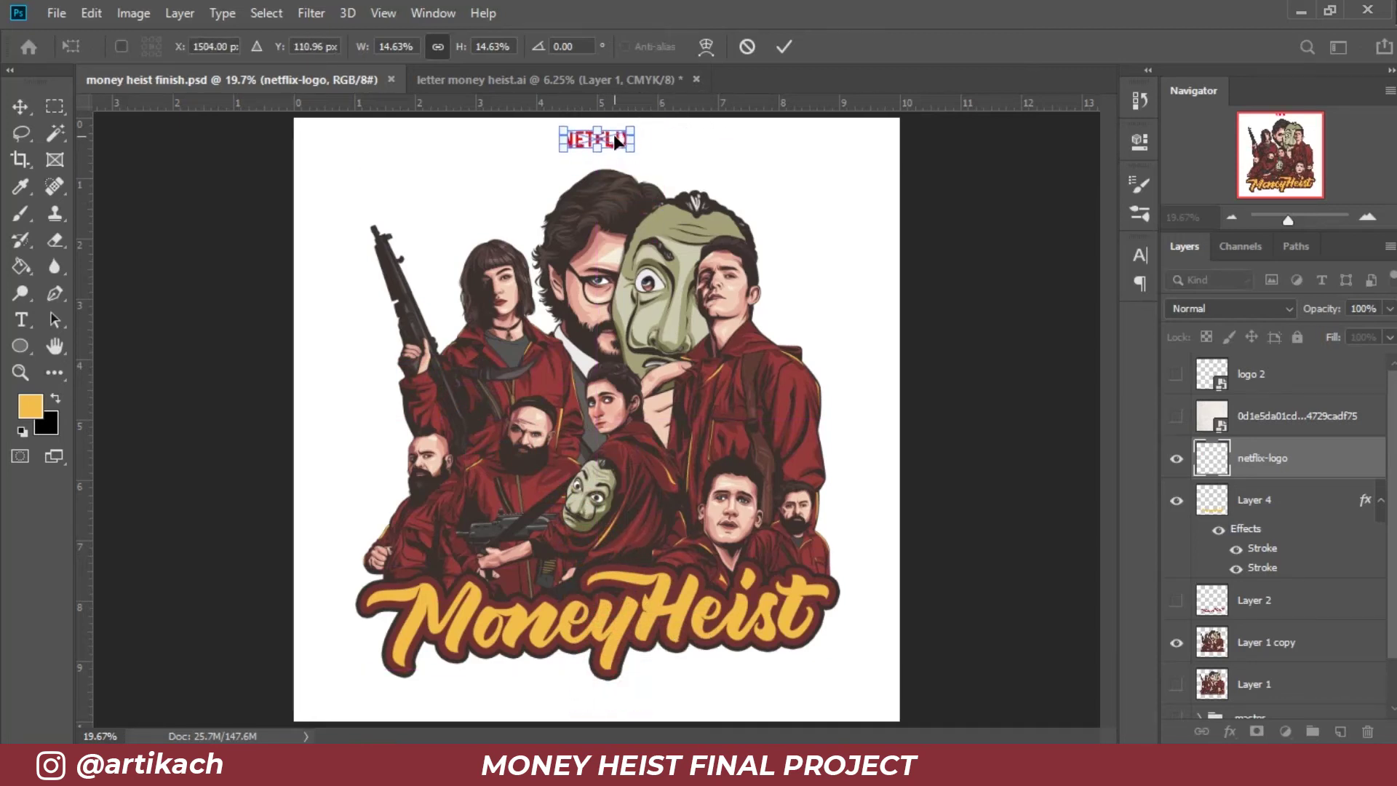
mouse_move(616, 139)
left_mouse_down()
mouse_move(556, 141)
mouse_move(565, 696)
left_mouse_up()
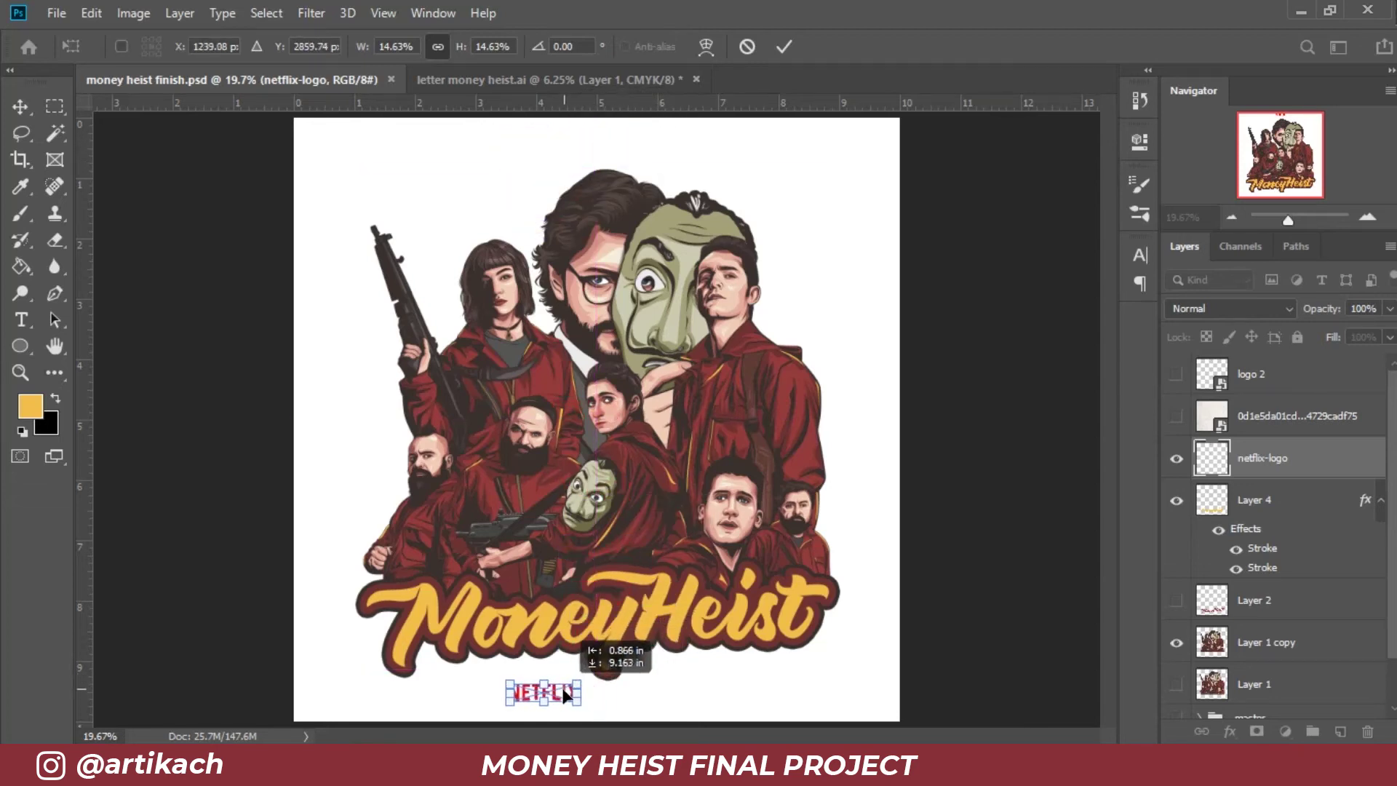
key("Return")
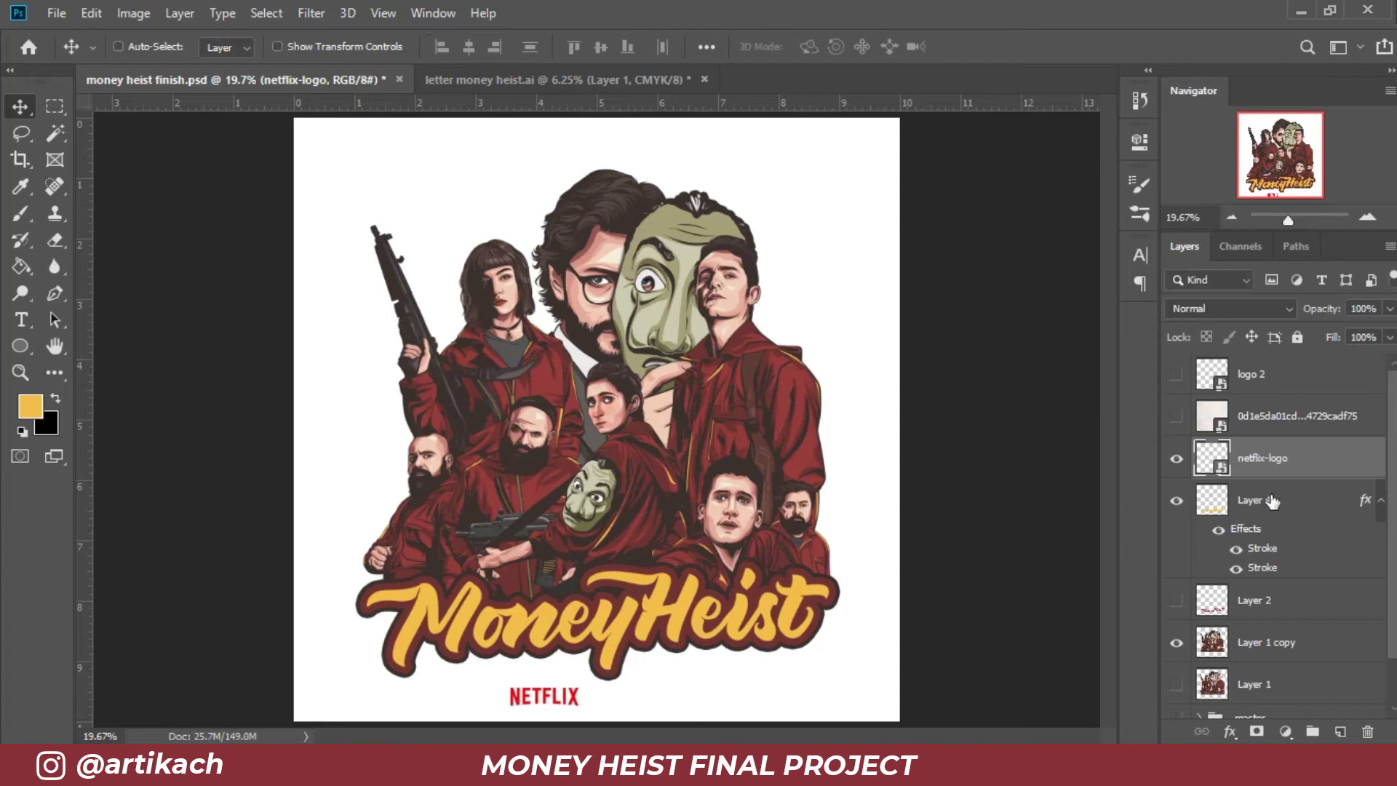
Step: Move Layer 1 copy above Layer 2, then scale cast and lettering together to 96.89%
left_click(1272, 500)
left_click_drag(1266, 642, 1274, 582)
left_click(1267, 501, "ctrl")
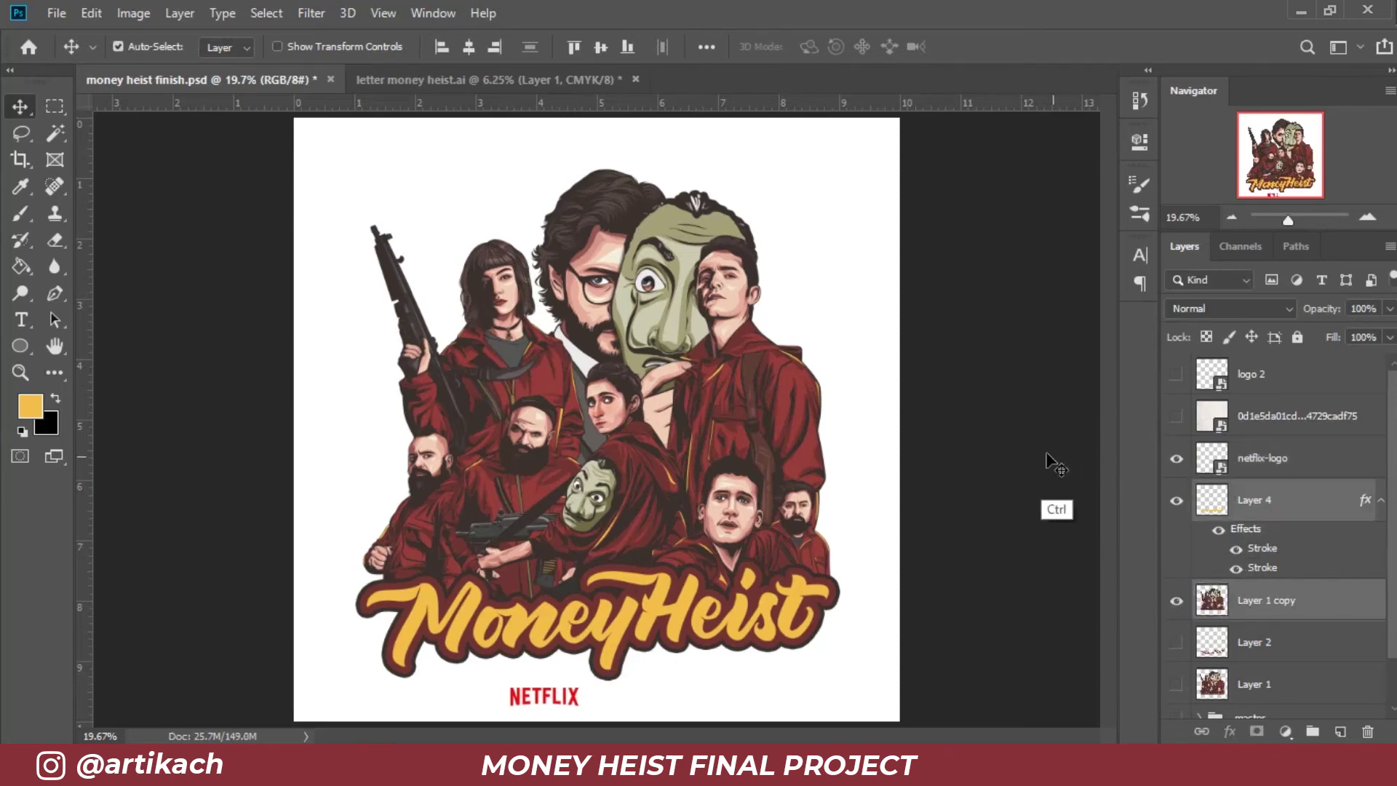
key("ctrl+t")
left_click_drag(829, 670, 814, 653)
left_click_drag(676, 465, 652, 479)
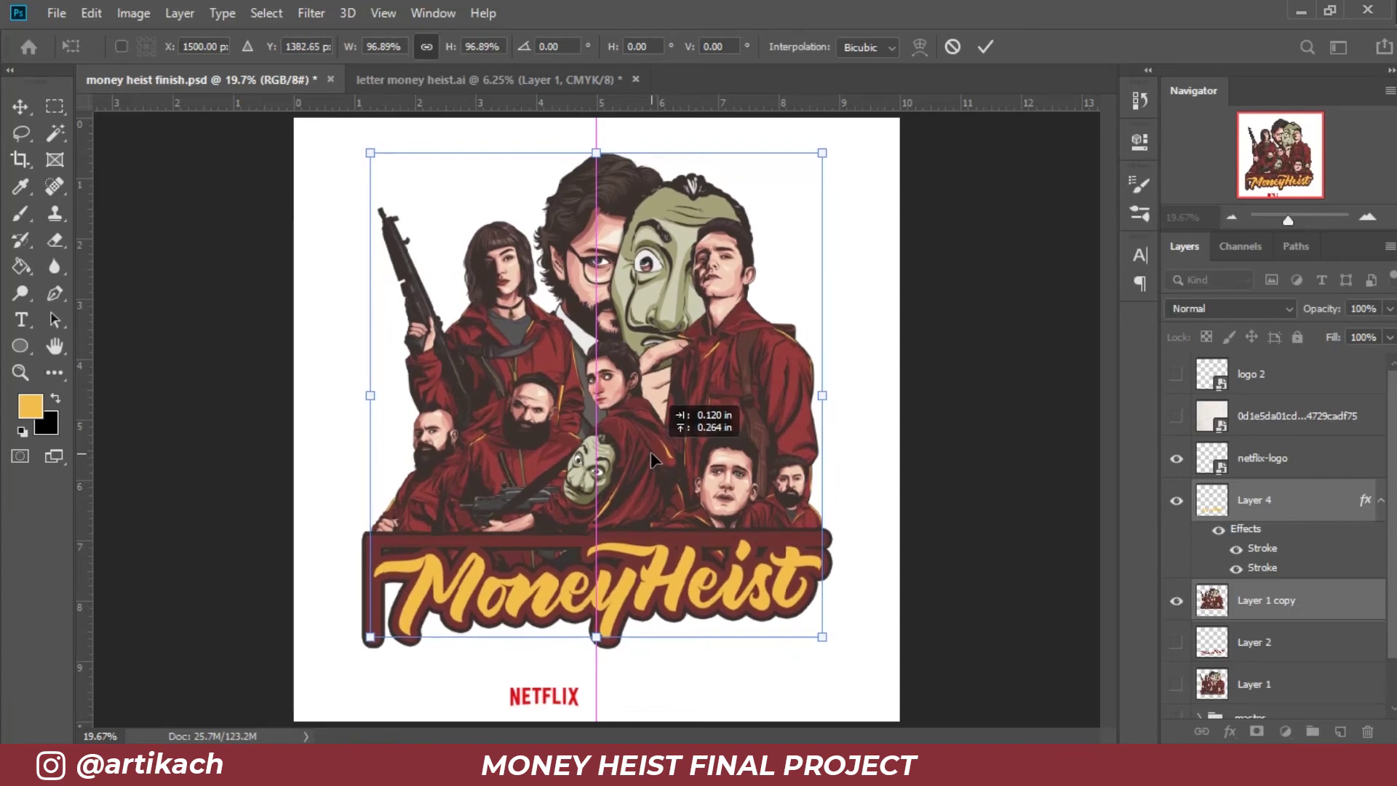
key("Return")
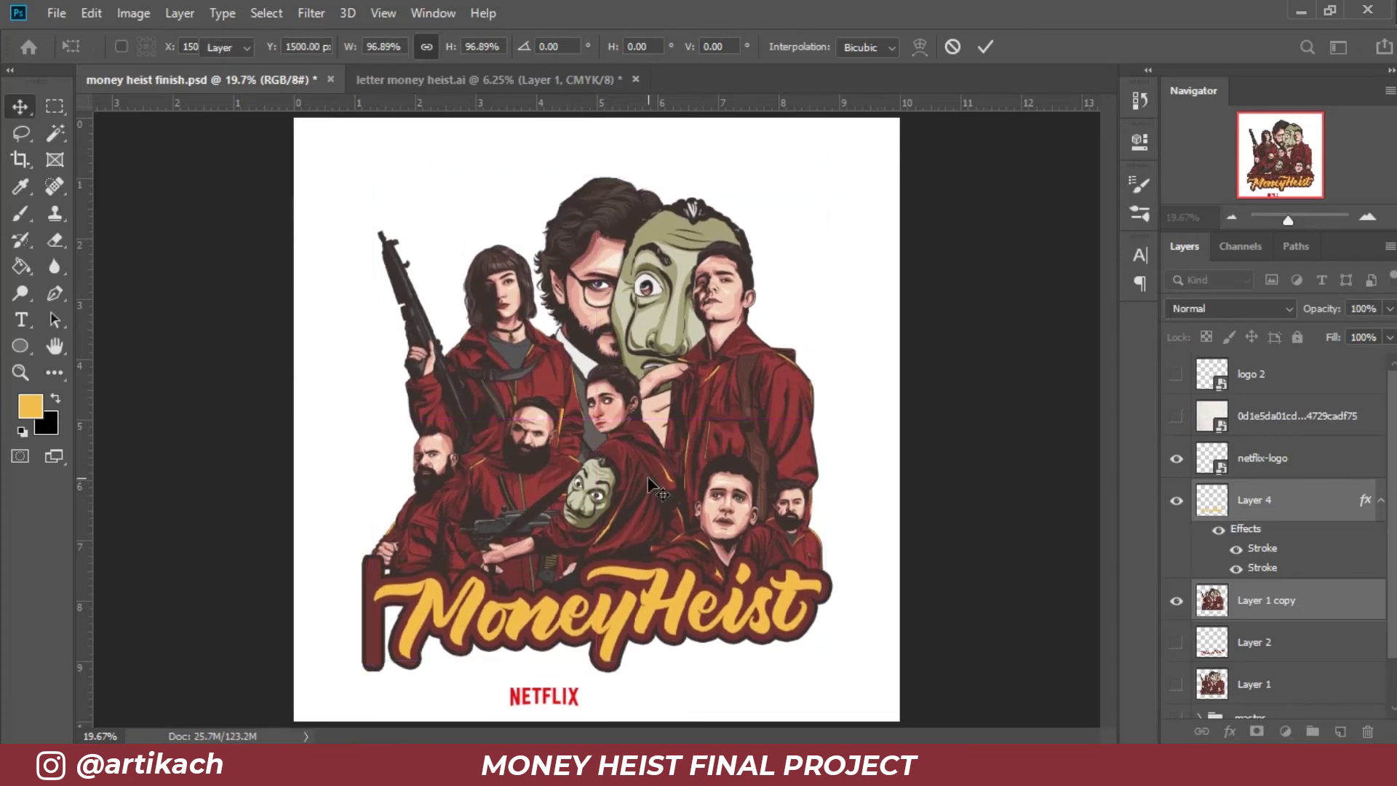
Step: Add a layer clipped to the NETFLIX logo and fill it with red sampled from the artwork
left_click(1279, 460)
left_click(1340, 732)
right_click(1303, 460)
left_click(1155, 393)
key("i")
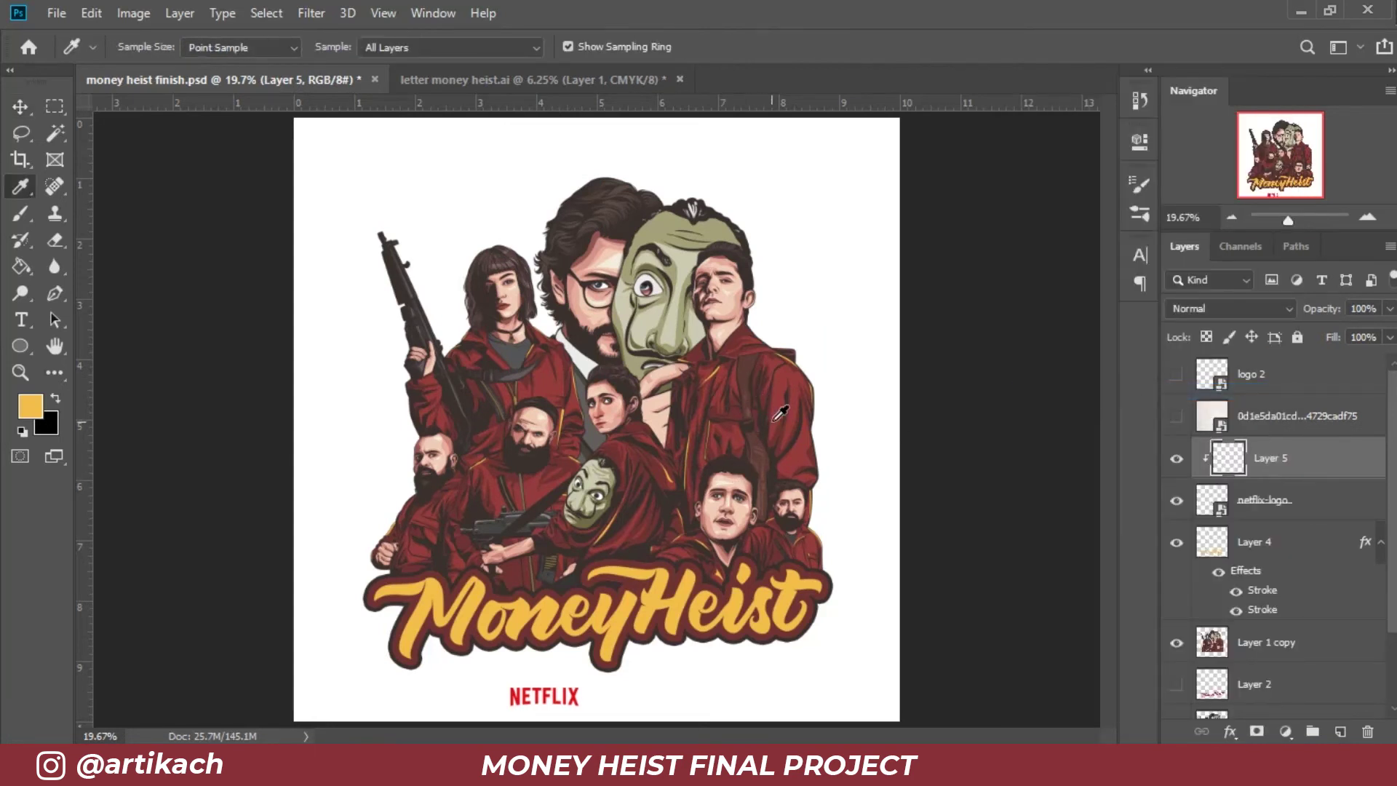
left_click(784, 395)
key("g")
left_click(659, 616)
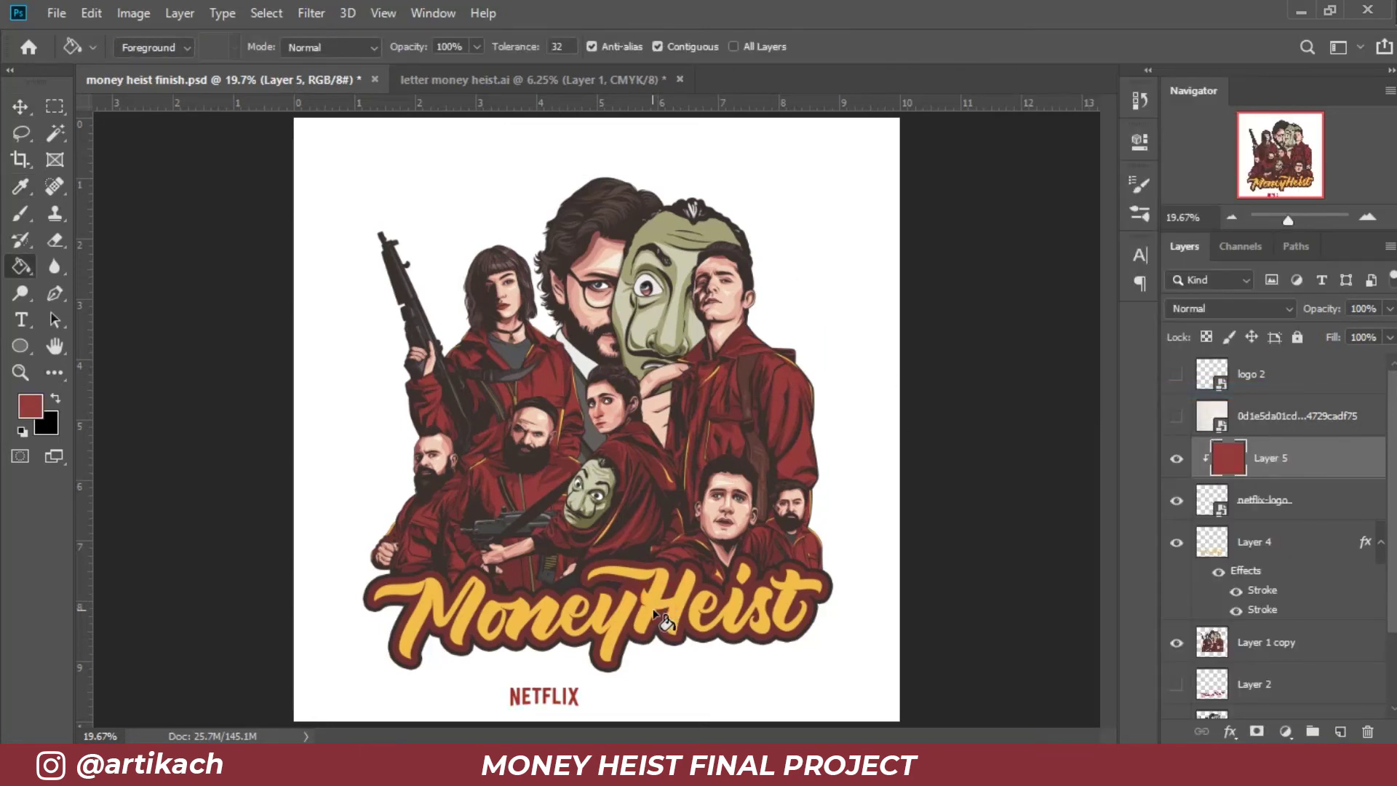
Step: Refill the NETFLIX tint with a darker costume red and merge it into the logo
key("i")
left_click(637, 584)
key("g")
left_click(620, 615)
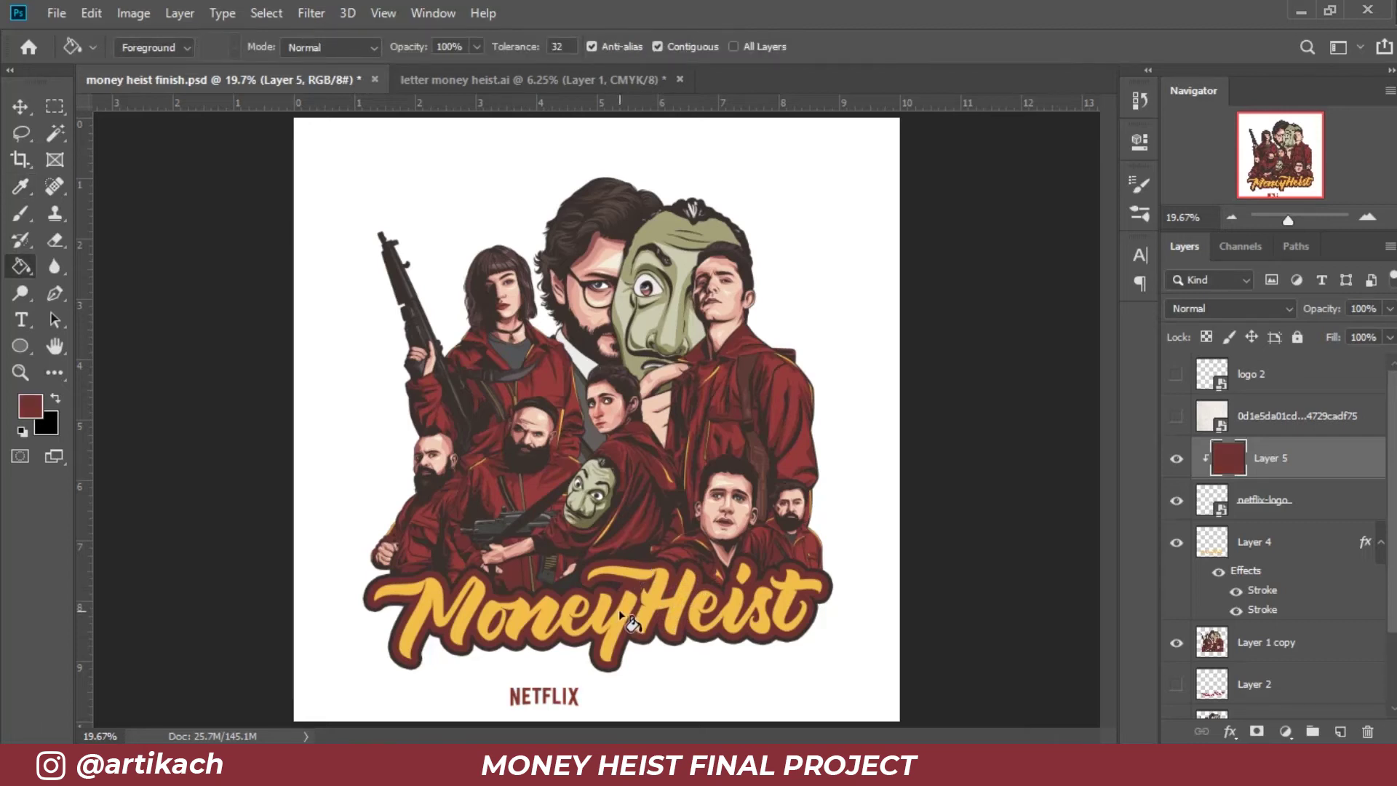
key("ctrl+z")
key("ctrl+z")
key("ctrl+z")
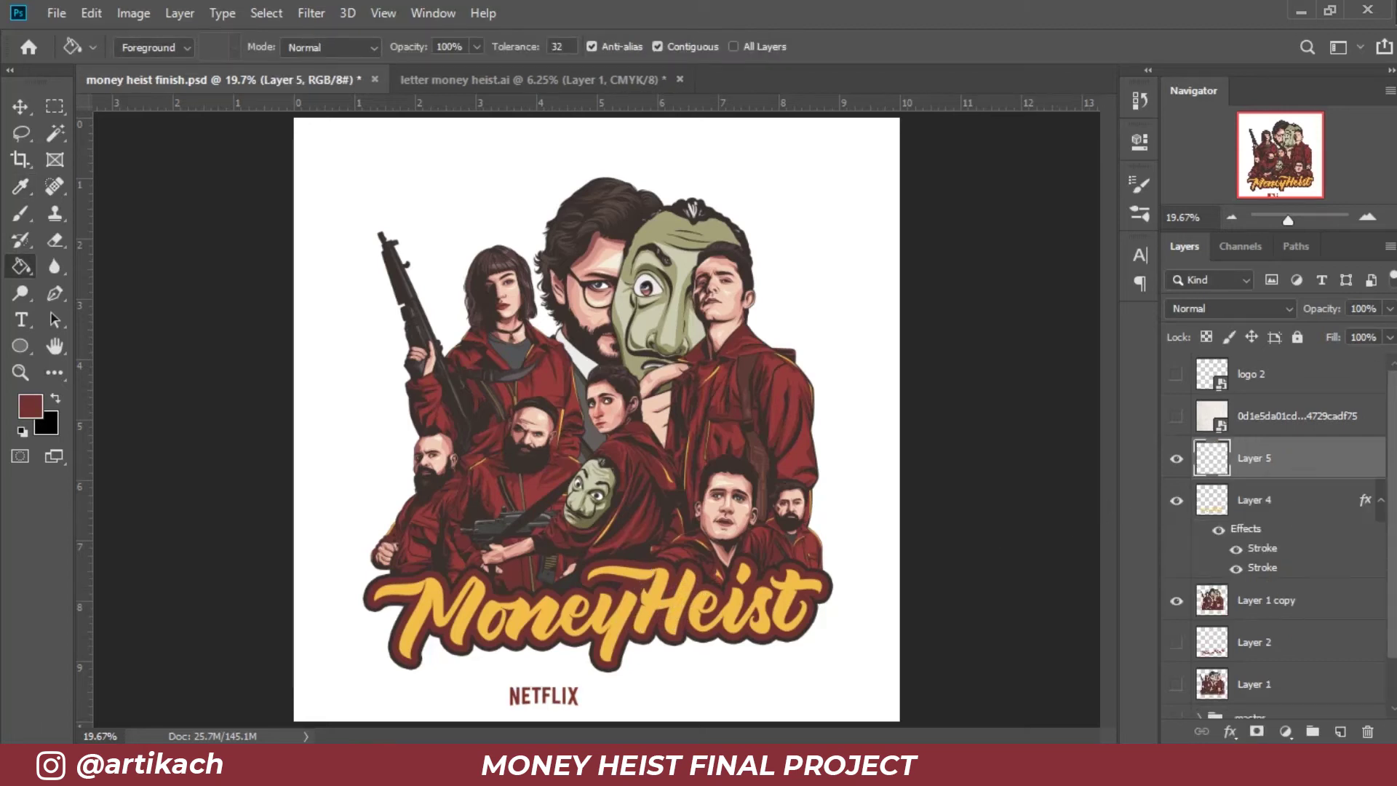
Step: Paint a red X beside NETFLIX on a new layer
left_click(1341, 731)
key("b")
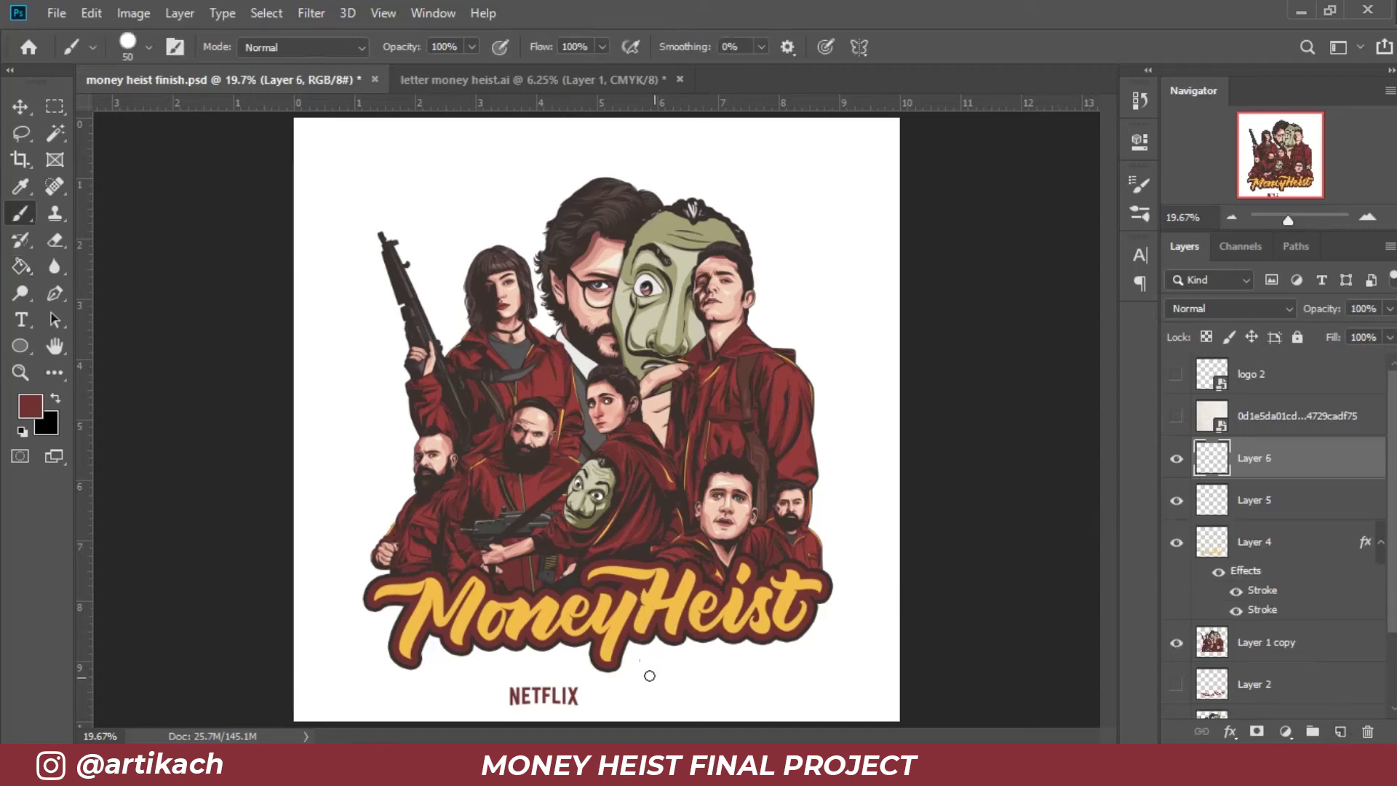
left_click_drag(591, 682, 610, 706)
Step: Tint the logo 2 signature dark red with a clipped fill layer
left_click(1254, 386)
left_click(1342, 731)
right_click(1297, 376)
left_click(1099, 393)
key("g")
left_click(801, 509)
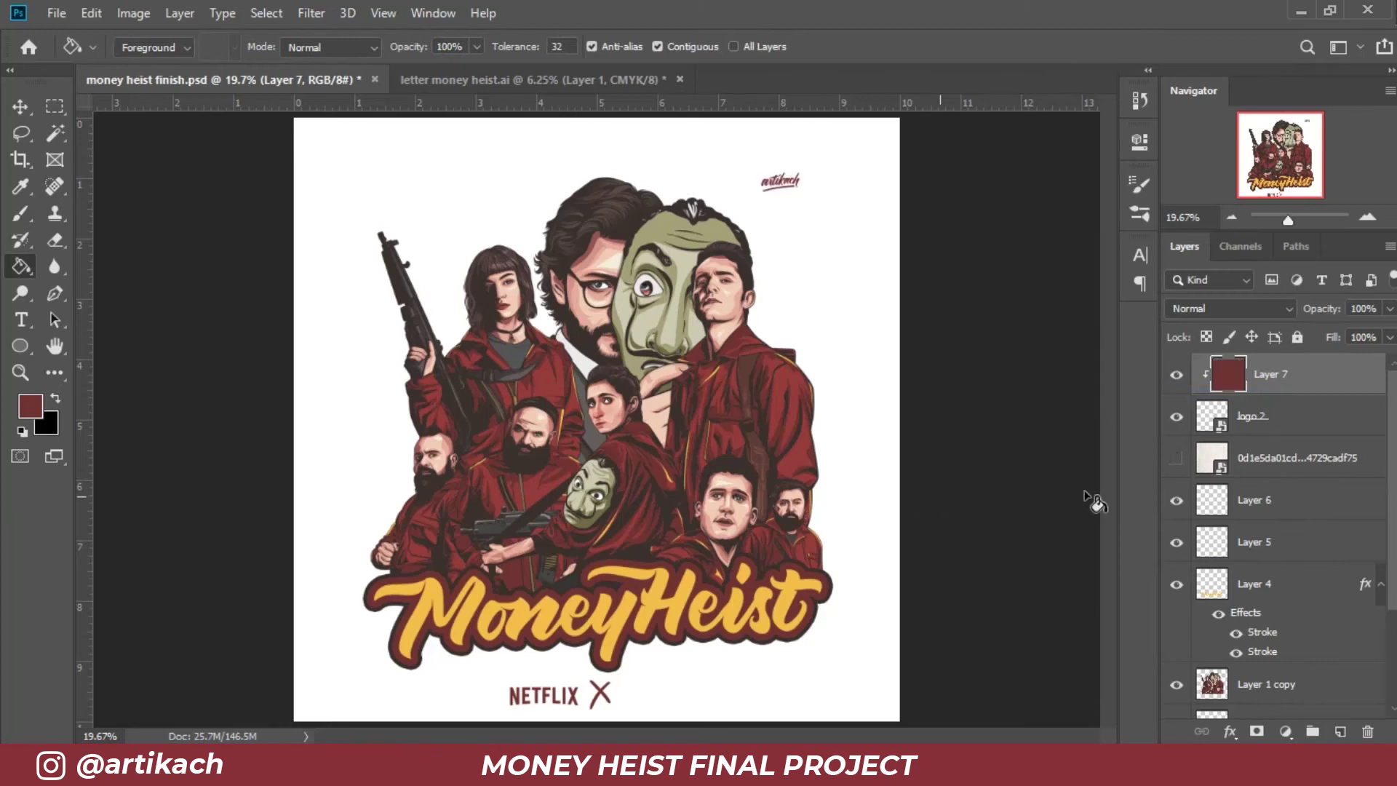
left_click(1299, 418, "ctrl")
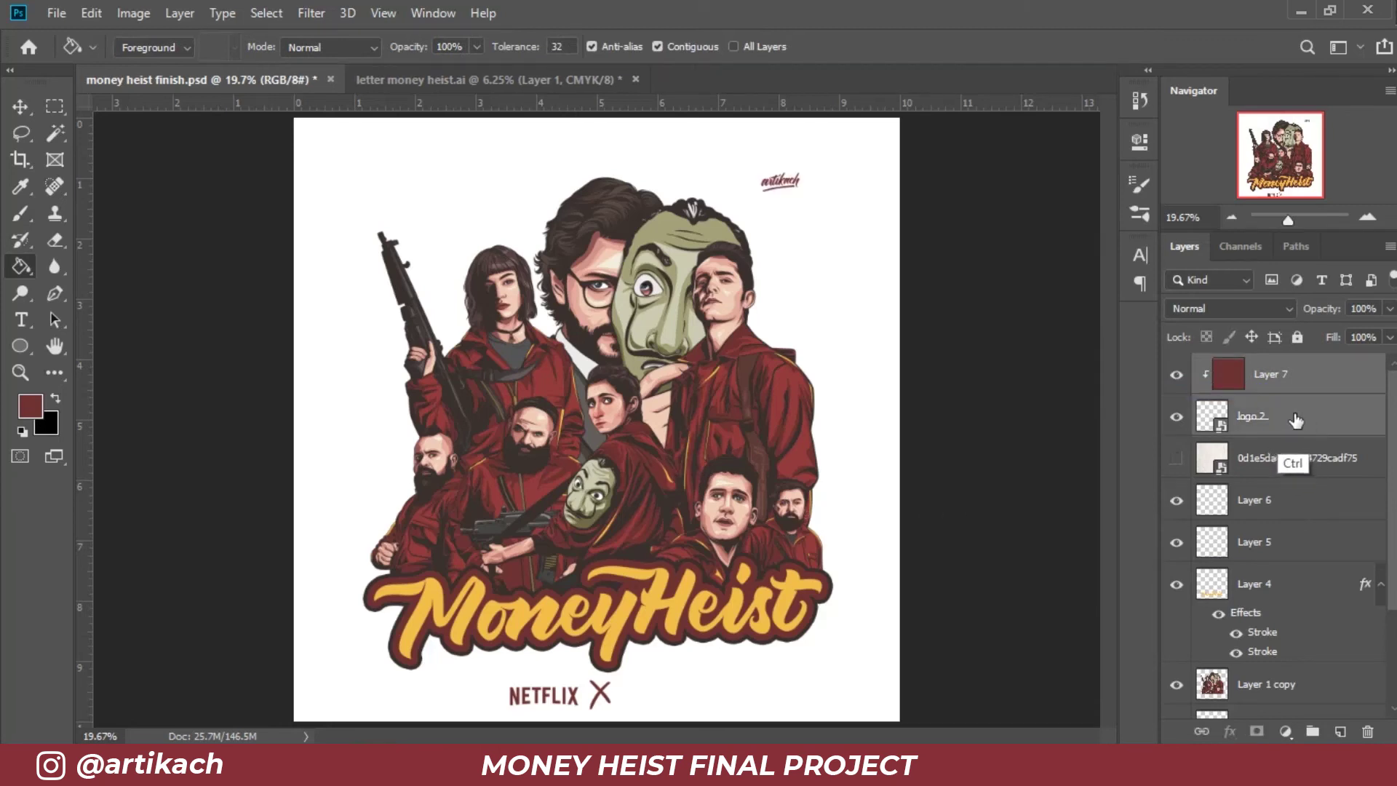
Step: Move and enlarge the logo 2 signature beside NETFLIX X and merge its red tint
left_click(1310, 412)
key("ctrl+t")
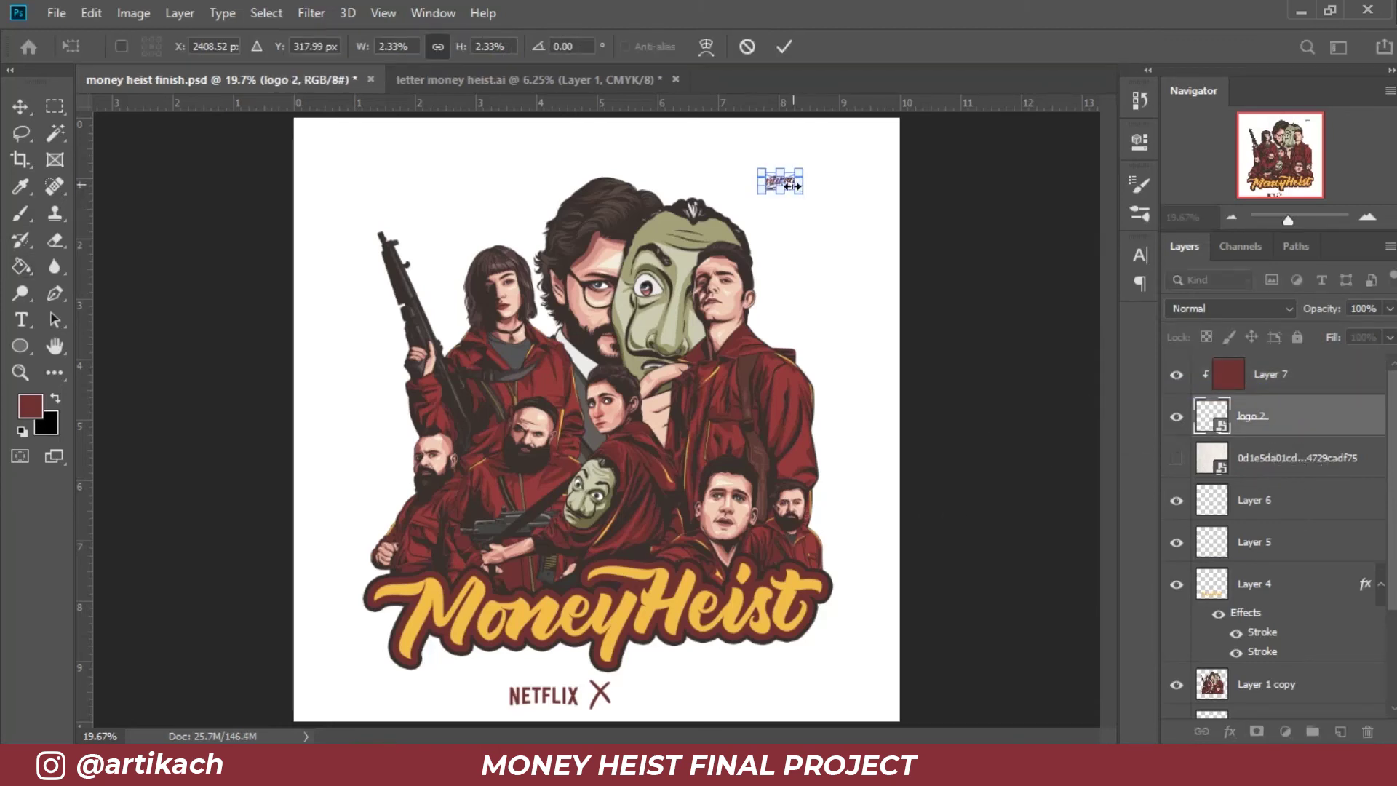
key("Return")
key("v")
left_click_drag(792, 187, 677, 697)
key("ctrl+t")
key("Return")
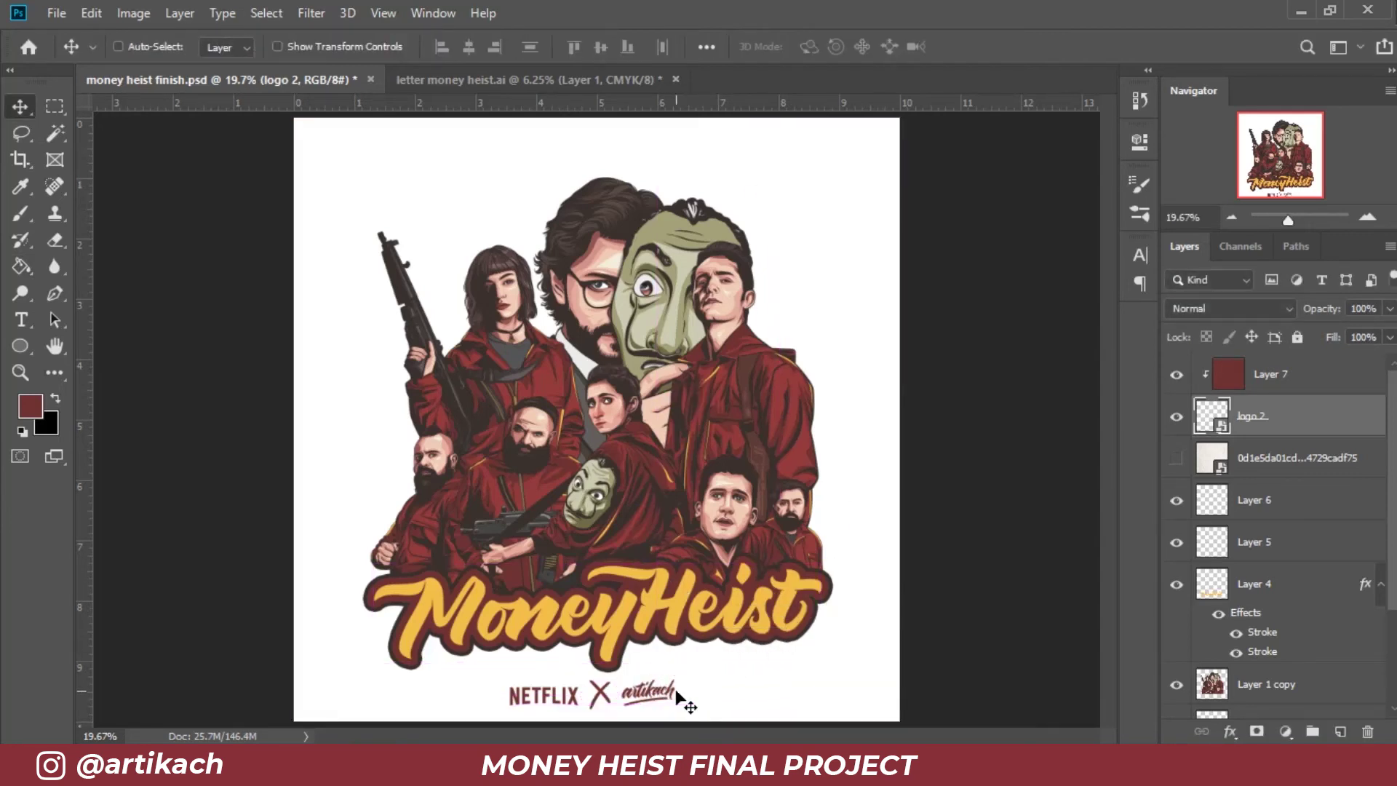
key("Down")
key("Down")
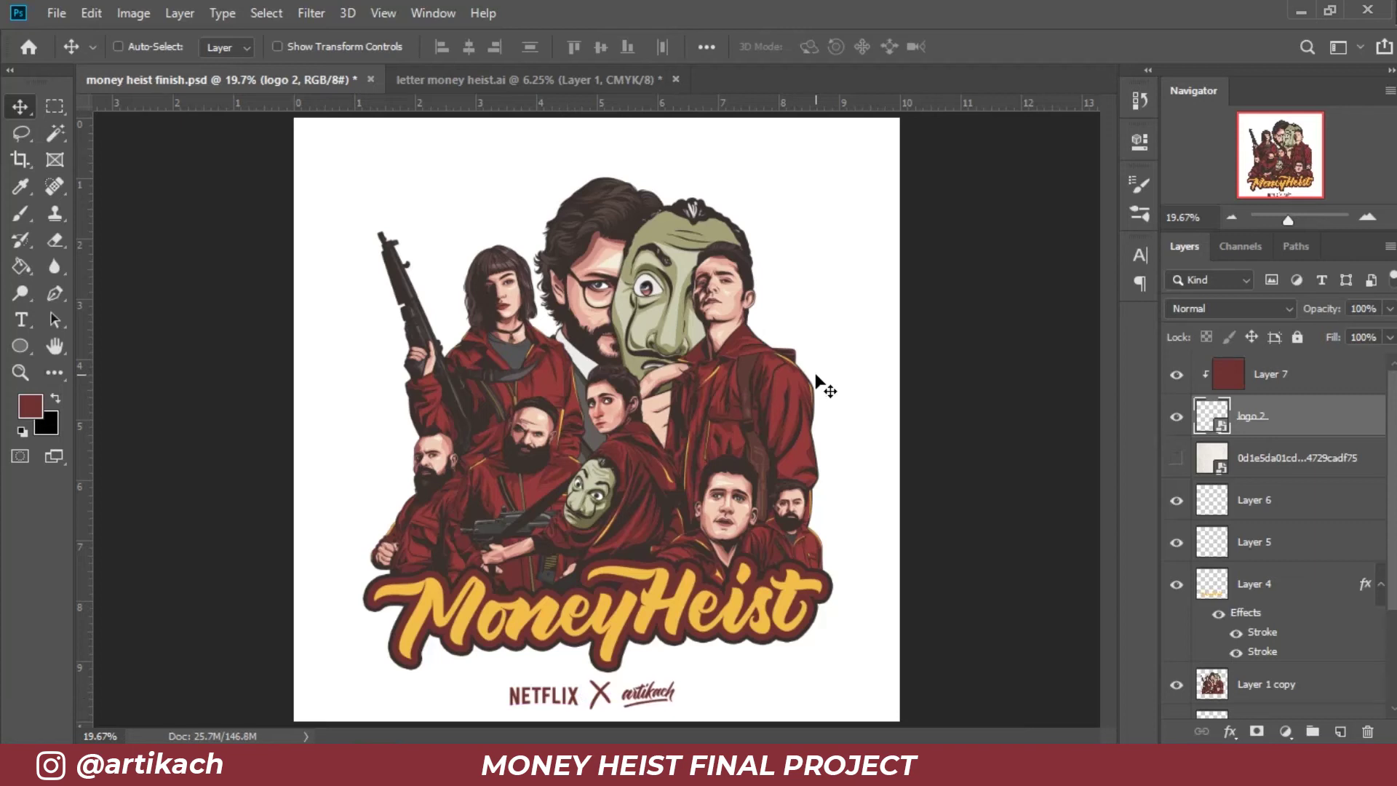
key("ctrl+e")
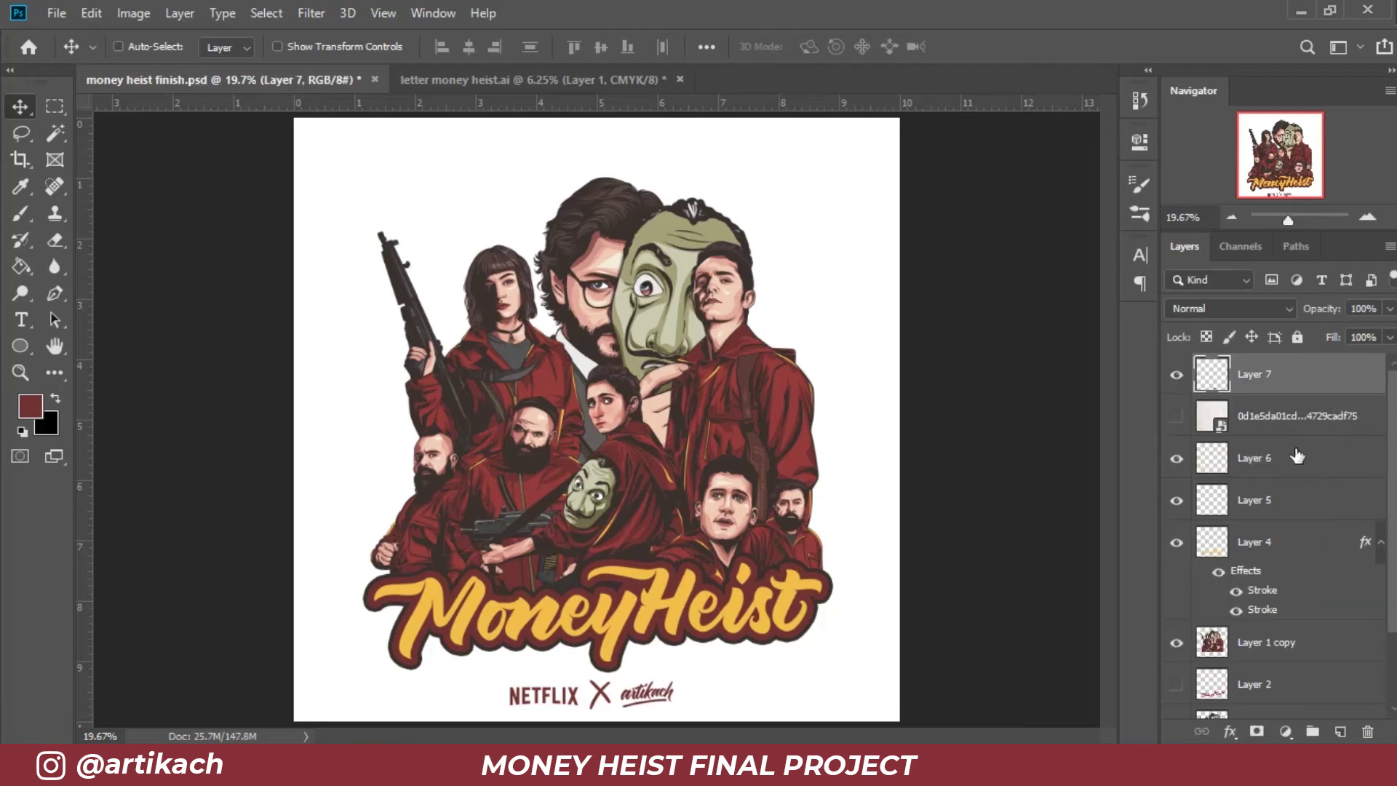
Step: Move the paper texture layer to the top and rename the X and NETFLIX layers
left_click_drag(1228, 422, 1237, 364)
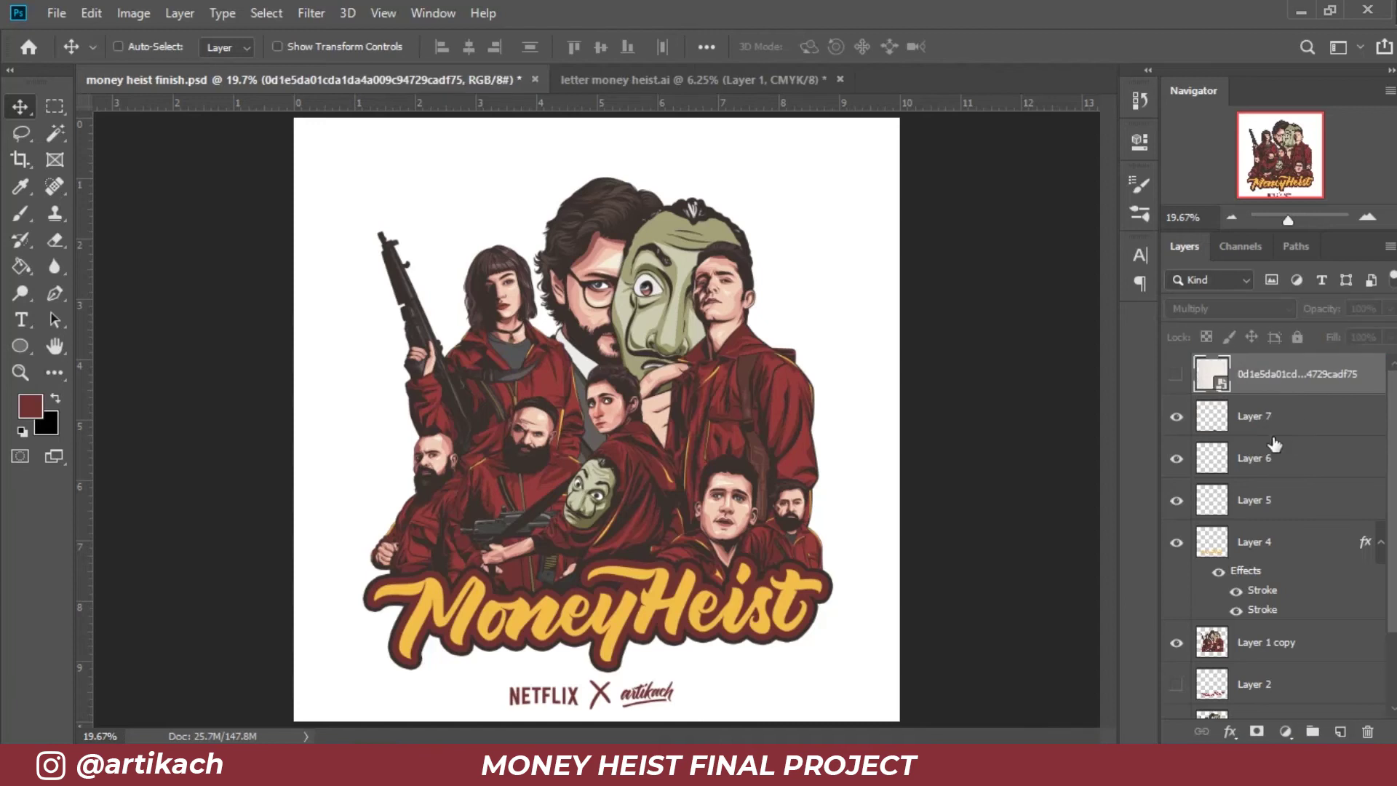
left_click(1270, 422)
left_click(1237, 466, "shift")
left_click(1177, 462)
double_click(1256, 460)
type("x")
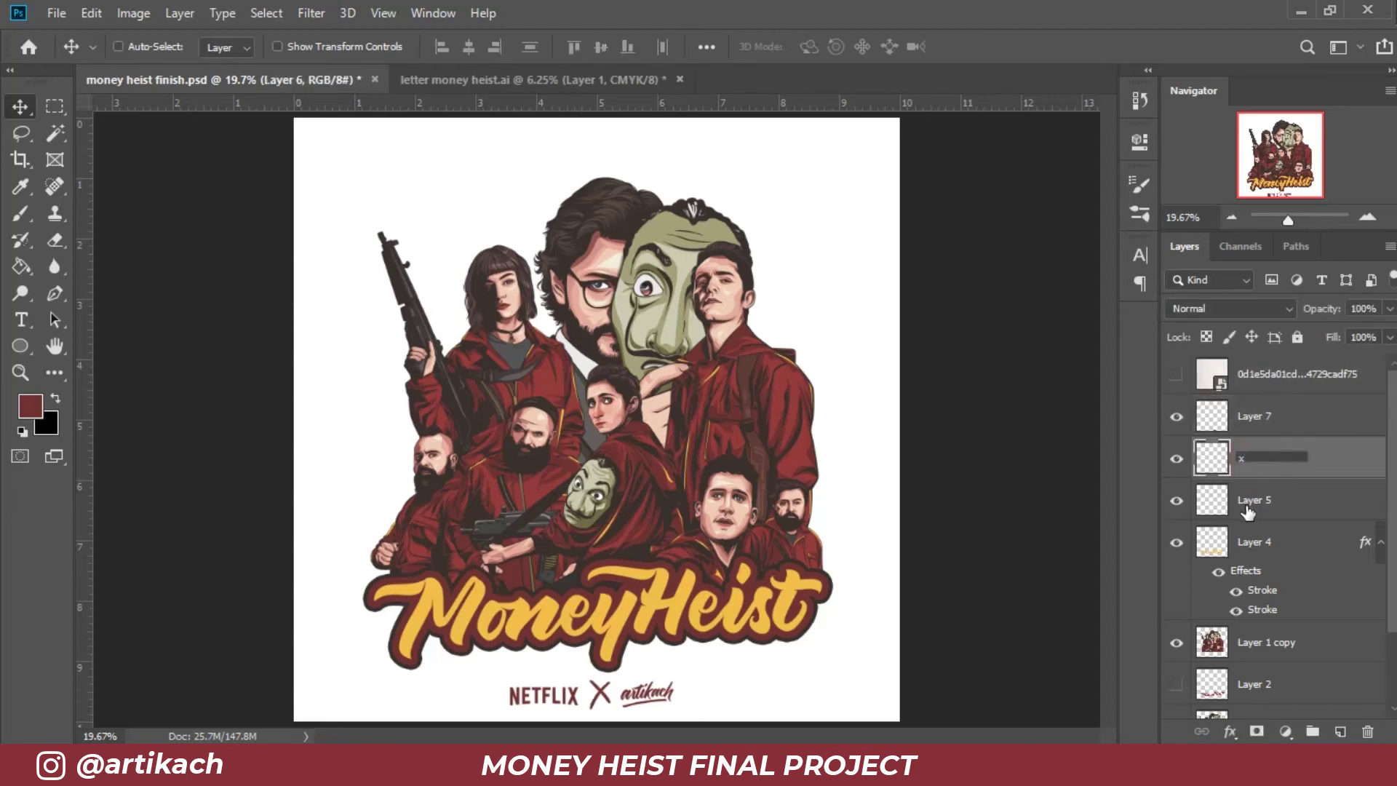
double_click(1248, 502)
type("nrtfl")
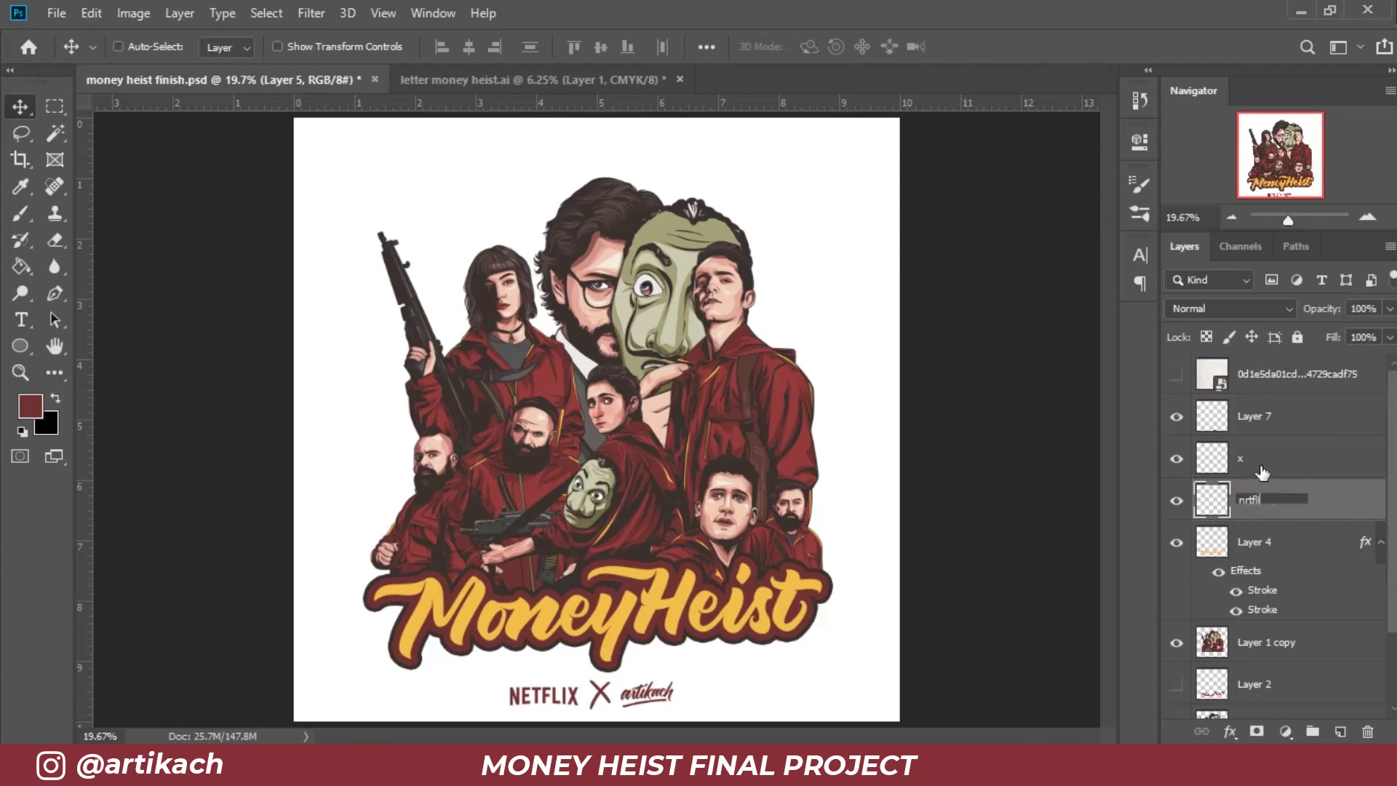
type("x")
Step: Scale the NETFLIX X artikach credit to about 84% and centre it under the logo
left_click(1270, 465, "ctrl")
left_click_drag(1270, 425, 1228, 437)
key("ctrl+t")
left_click_drag(649, 695, 657, 697)
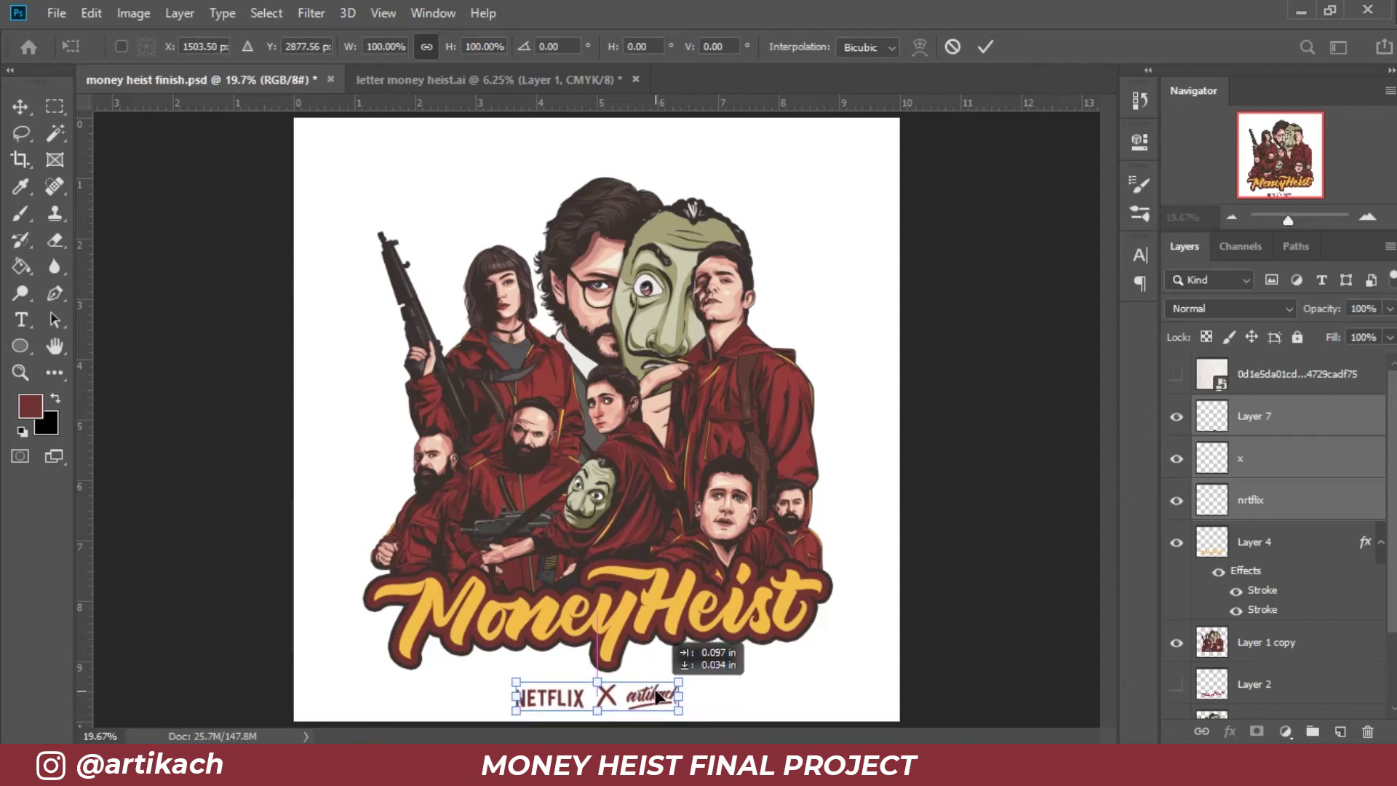
left_click_drag(510, 673, 541, 687)
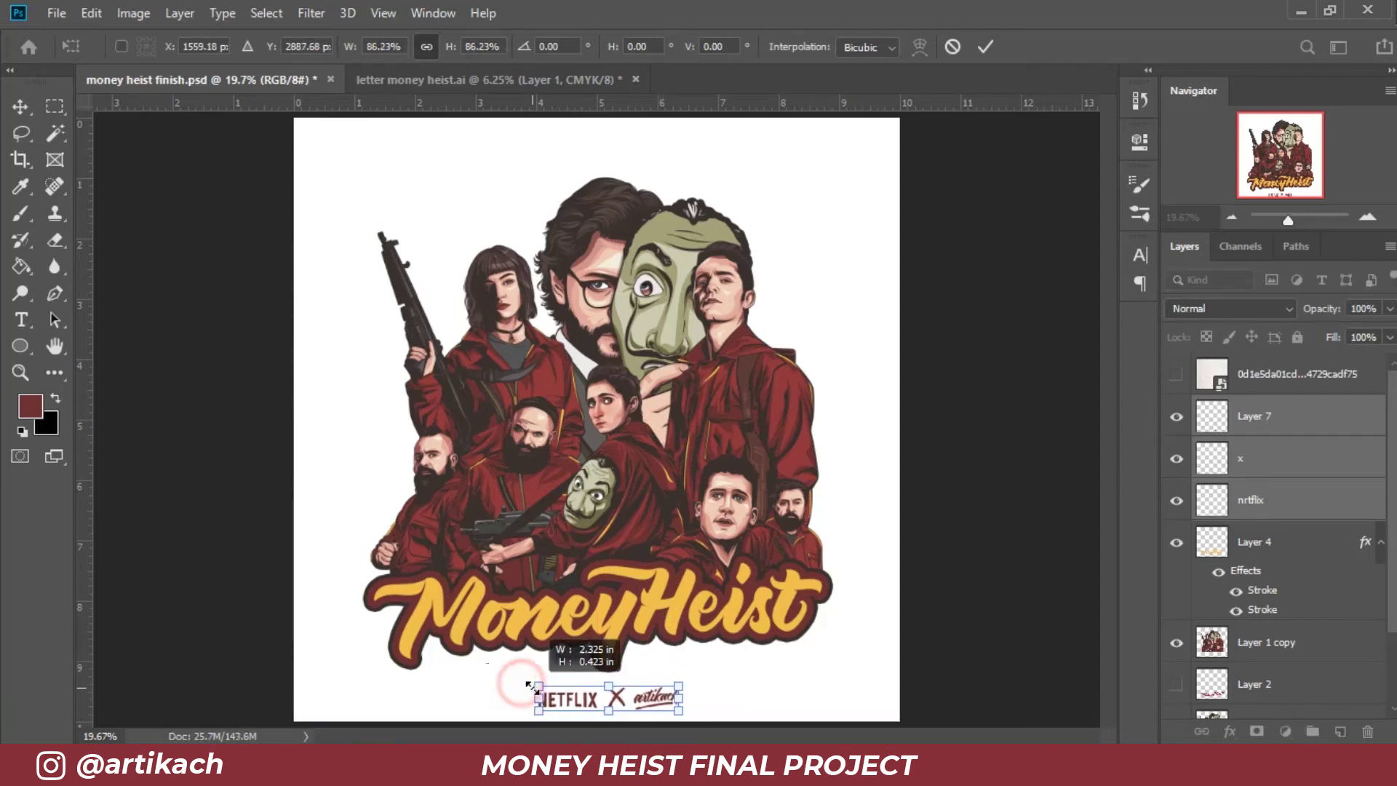
left_click_drag(659, 705, 639, 702)
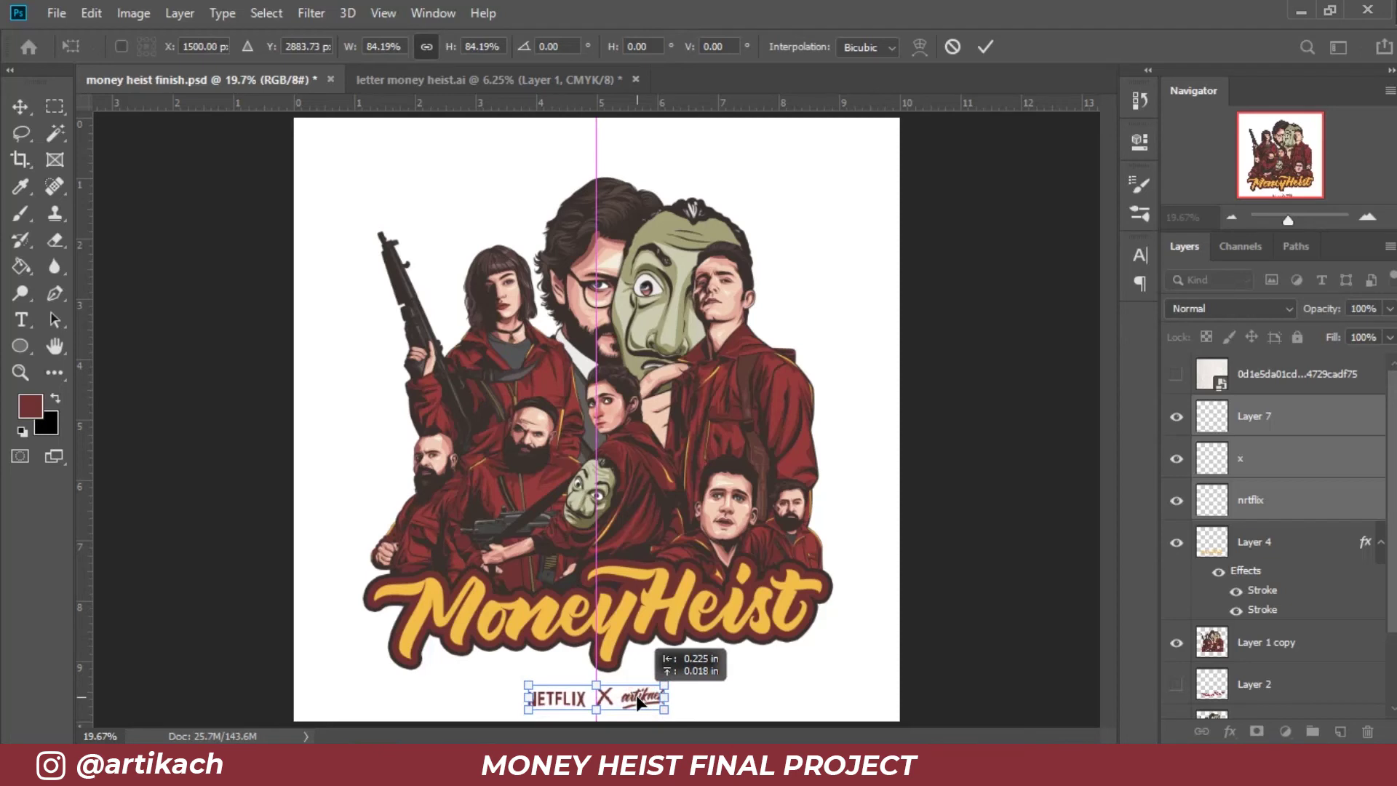
key("Return")
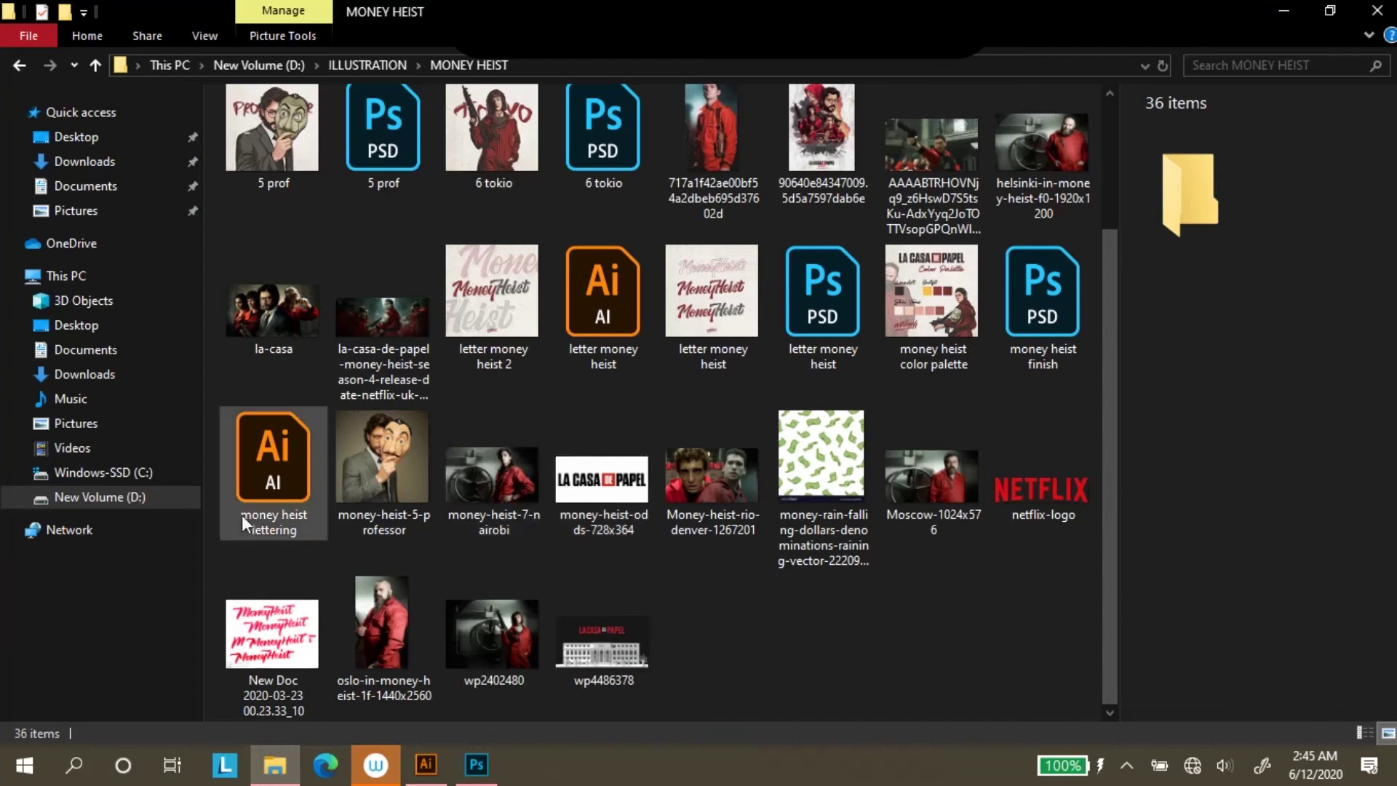
Step: Open thumbnail 2020 FIX.psd from the D drive's YOUTUBE/PSD folder
left_click(134, 500)
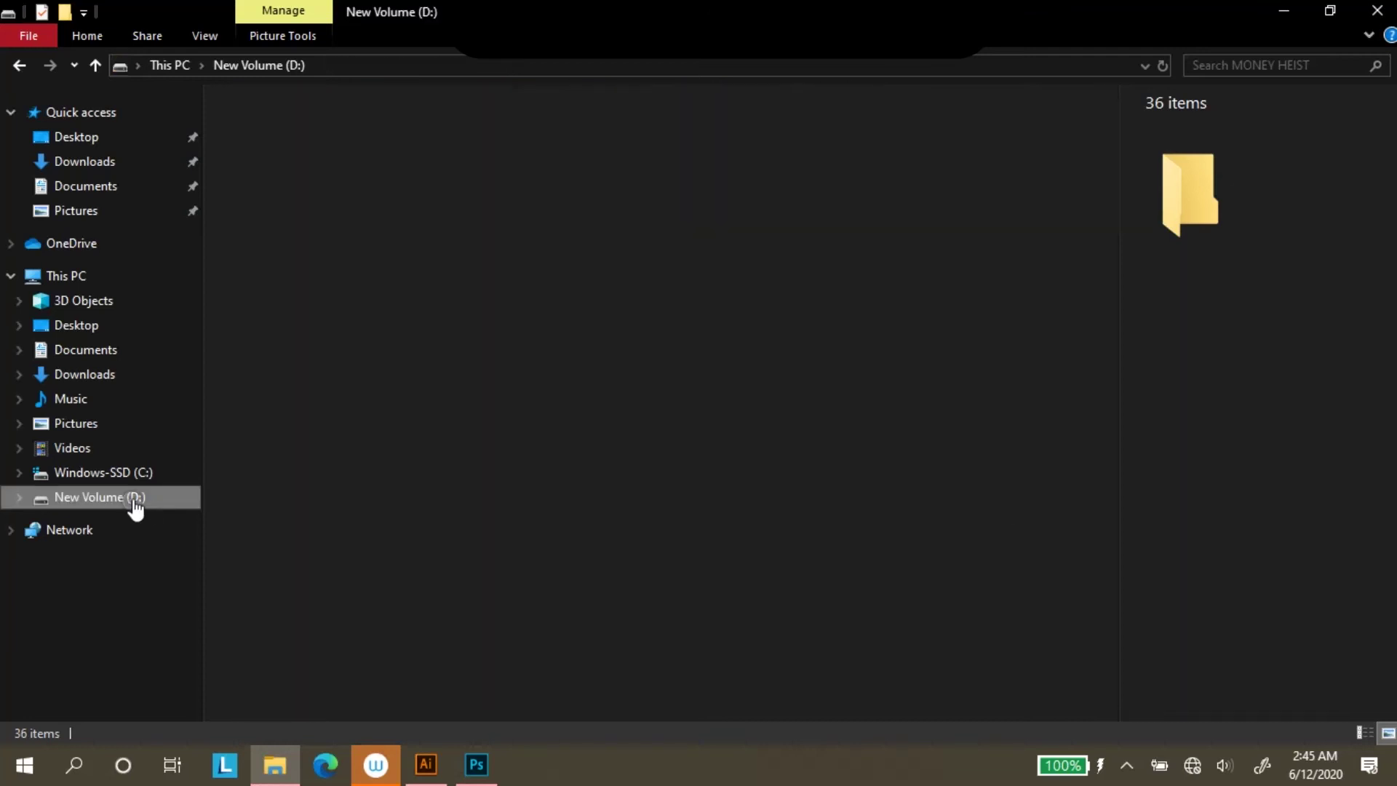
double_click(733, 424)
double_click(833, 428)
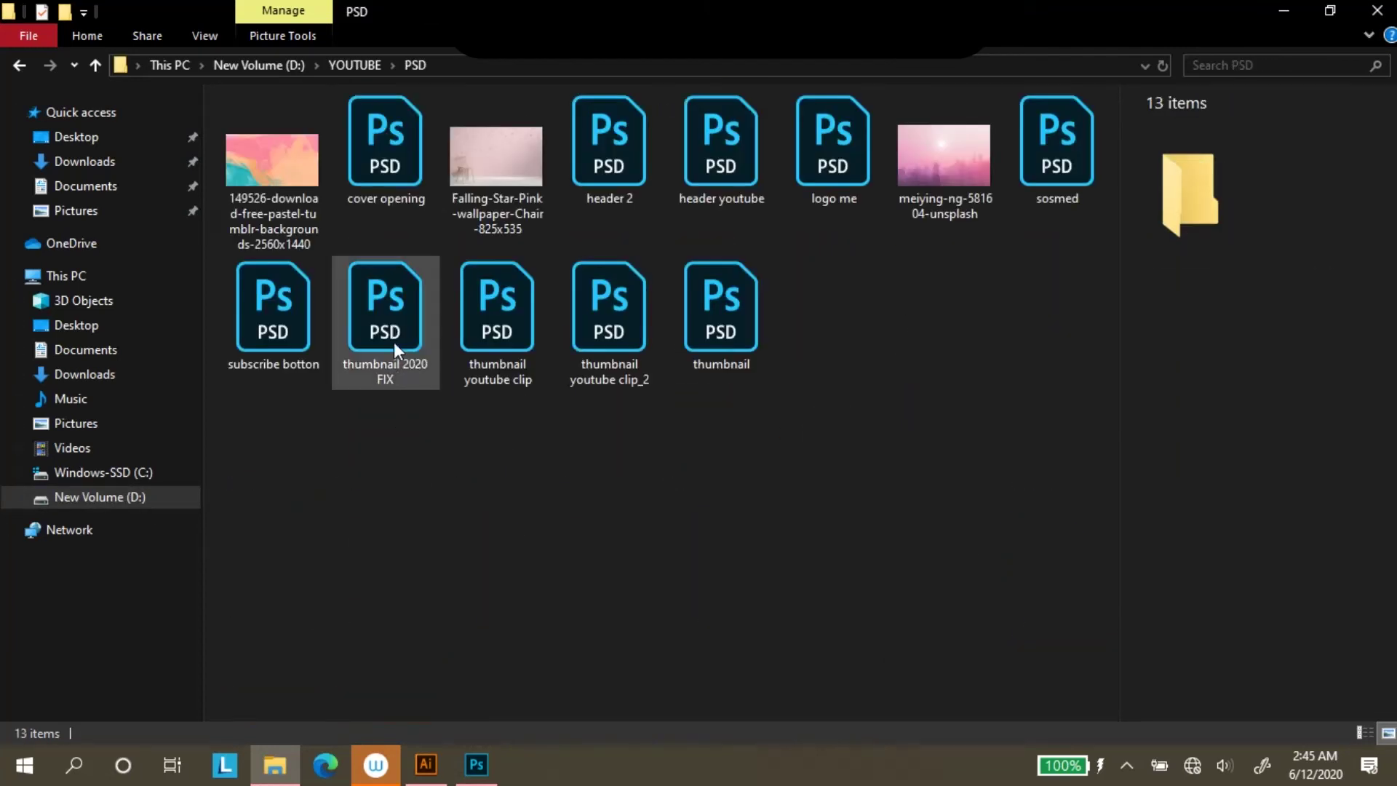
double_click(396, 351)
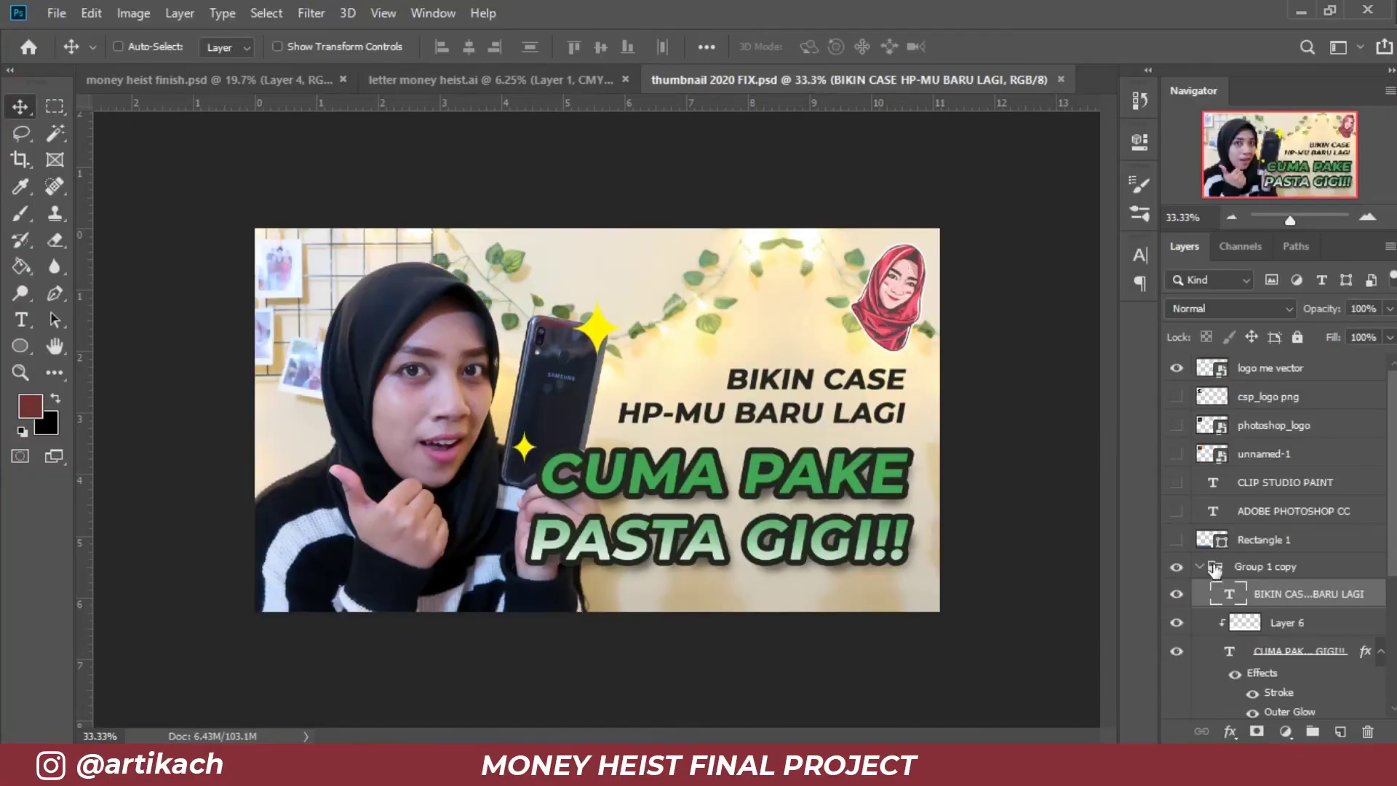
Step: Hide the toothpaste design and select the LA CASA DE PAPEL layer in the Tokyo thumbnail
left_click(1201, 566)
left_click(1176, 592)
left_click(1199, 591)
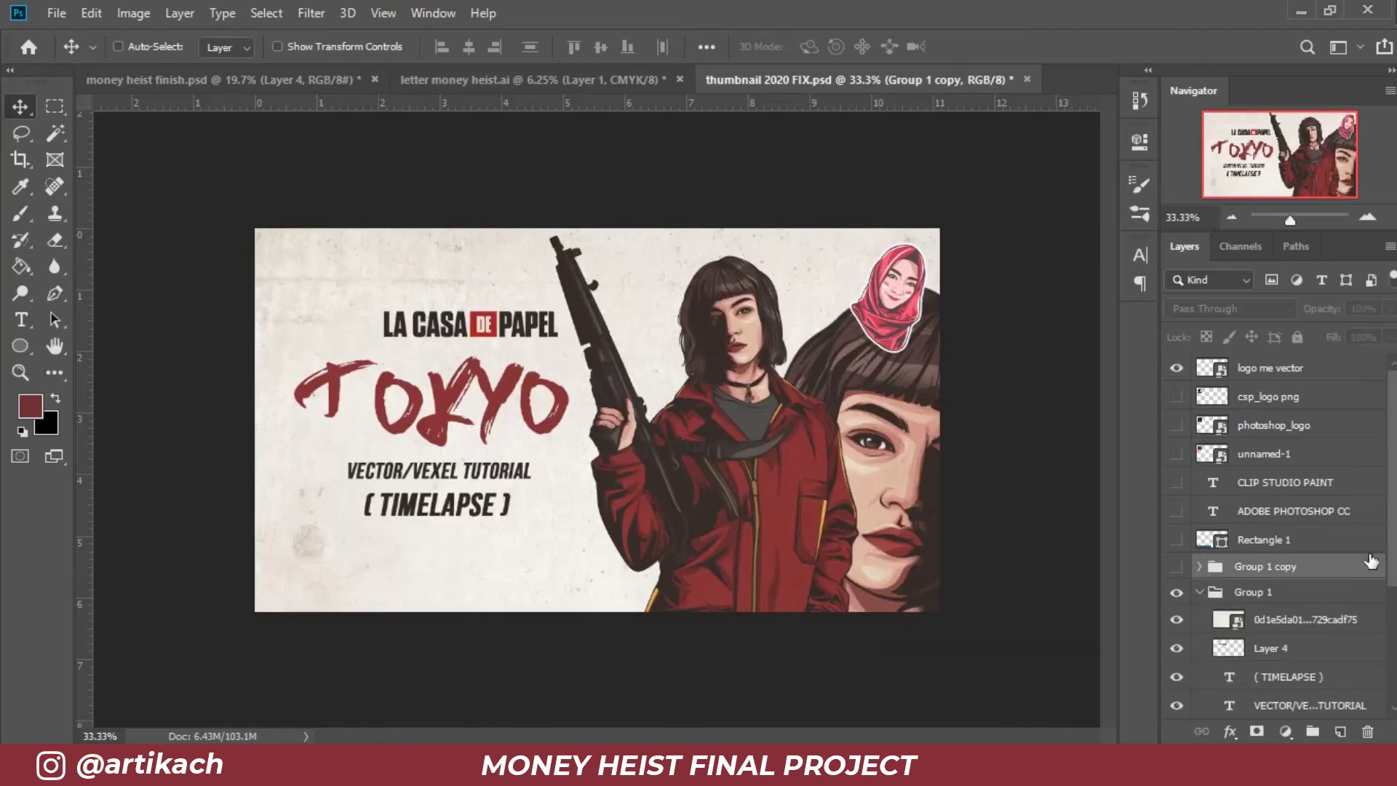
left_click(1177, 649)
left_click(1250, 637)
Step: Drag the title into the poster and centre it along the top edge
mouse_move(402, 334)
left_mouse_down()
mouse_move(593, 248)
mouse_move(641, 134)
mouse_move(617, 142)
mouse_move(621, 159)
left_mouse_up()
key("ctrl+t")
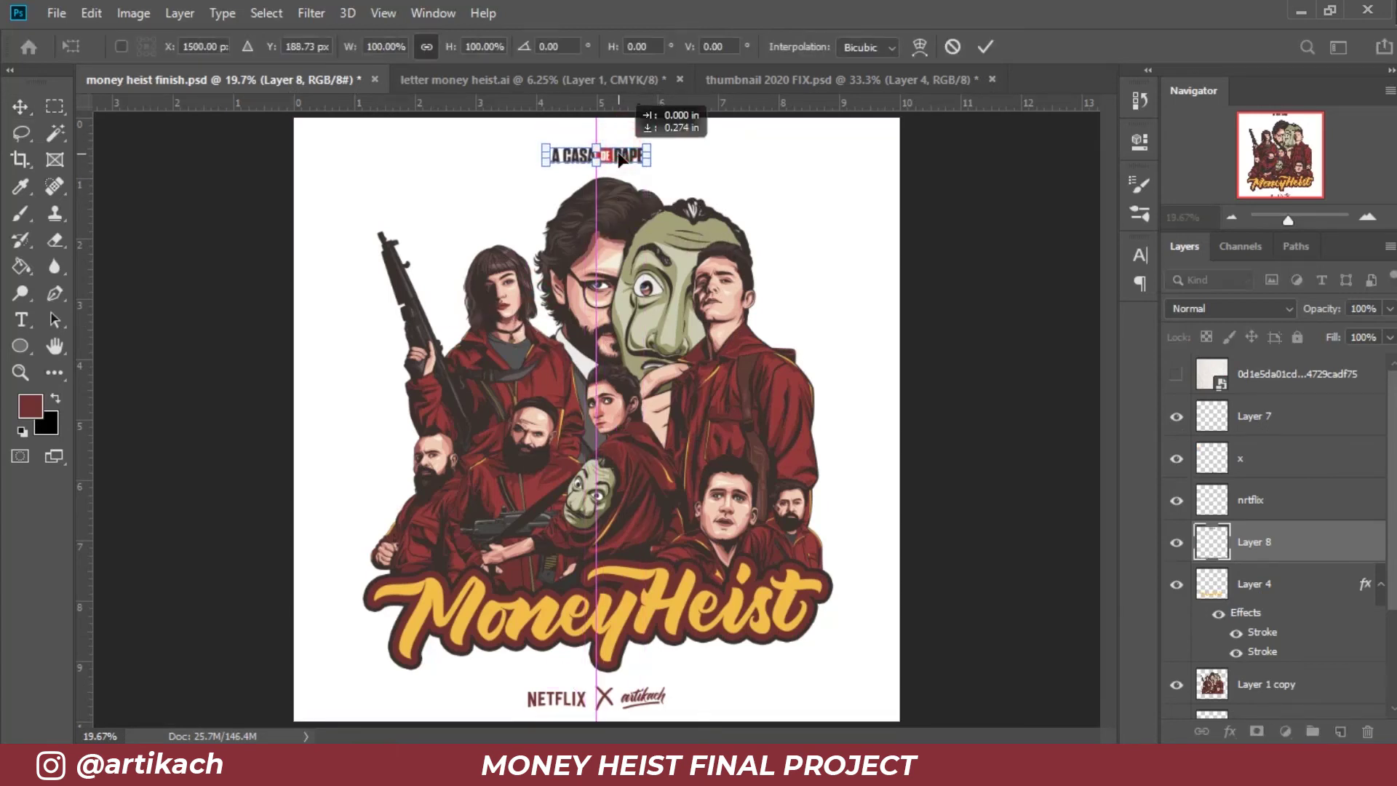
left_click_drag(621, 158, 620, 163)
key("Return")
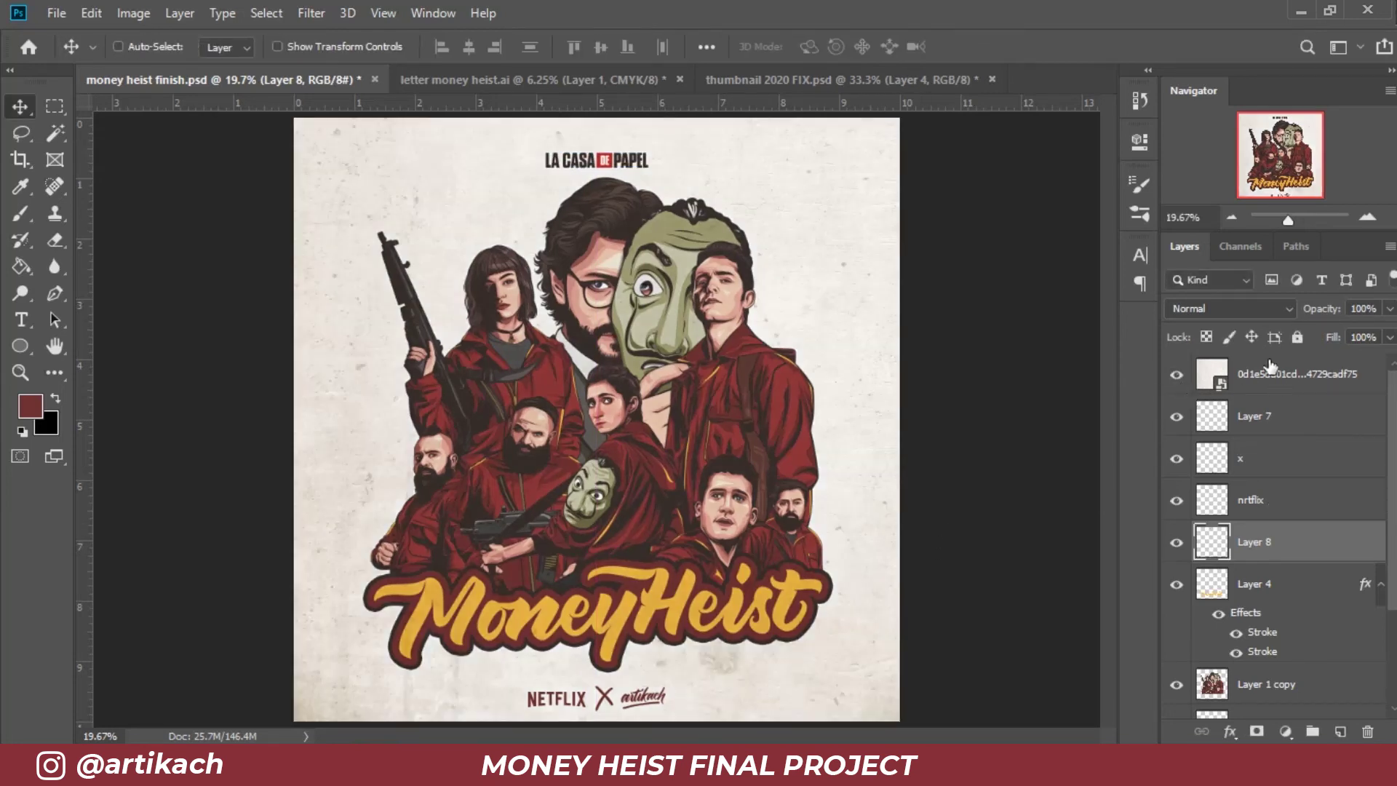
Step: Set the paper texture layer's blend mode to Multiply after briefly trying Normal
left_click(1275, 387)
left_click(1230, 308)
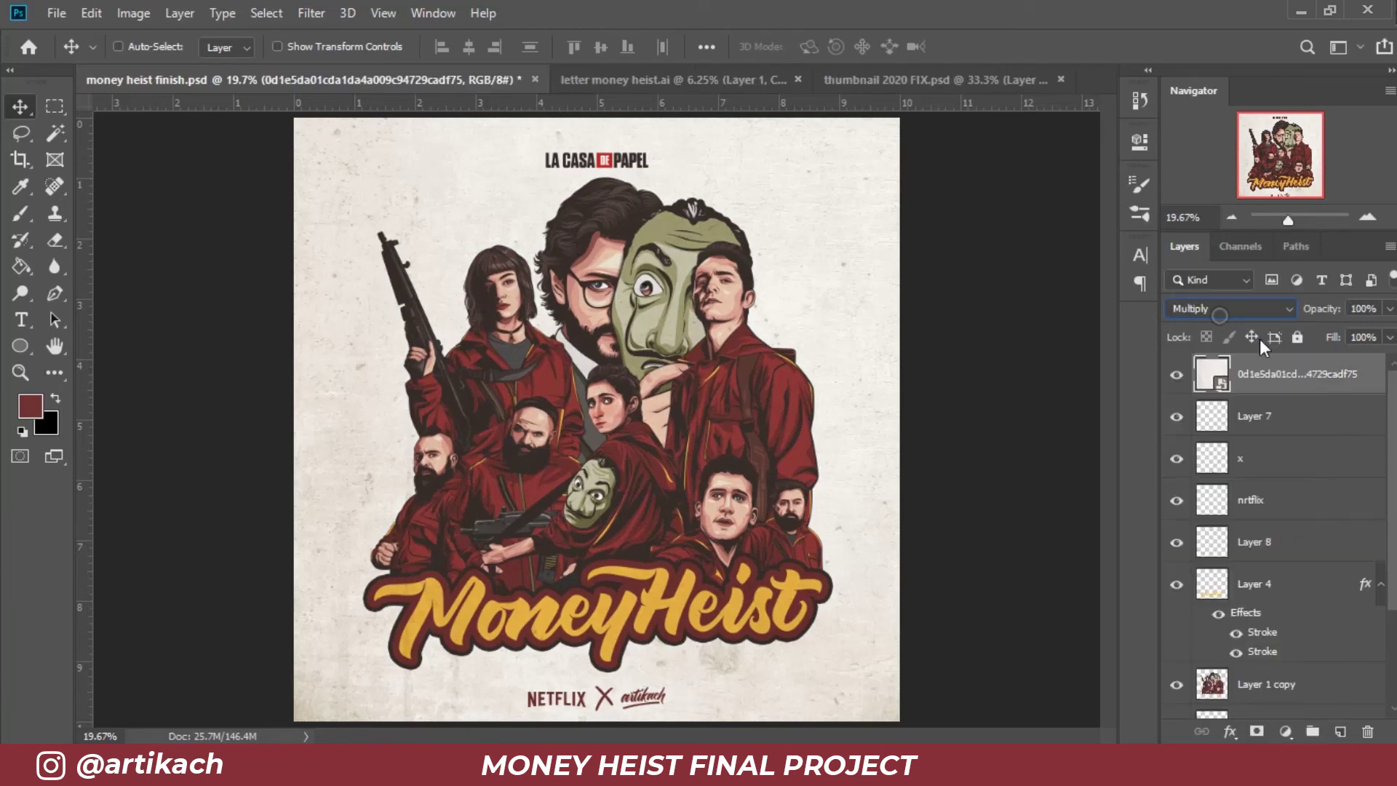
left_click(1286, 312)
left_click(1201, 250)
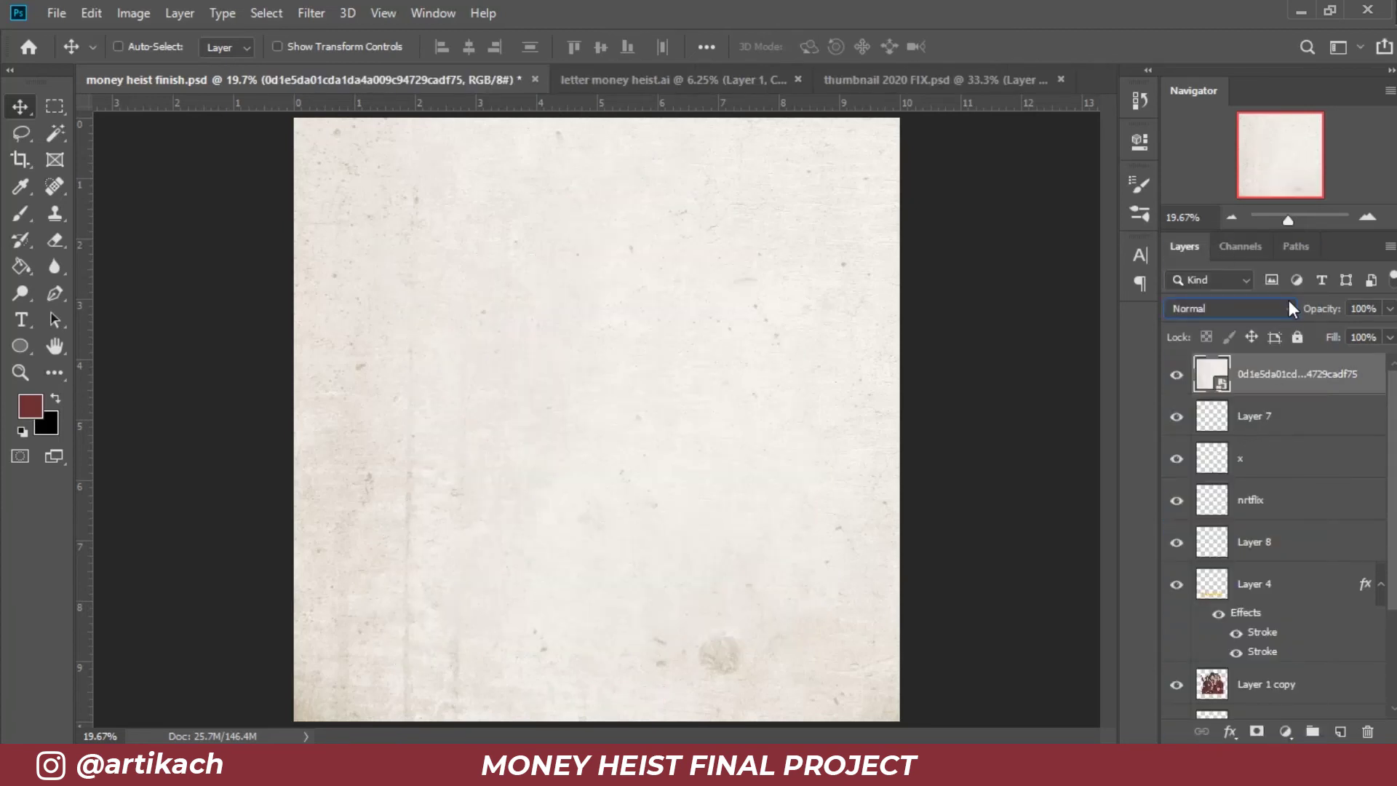
left_click(1290, 308)
left_click(1255, 313)
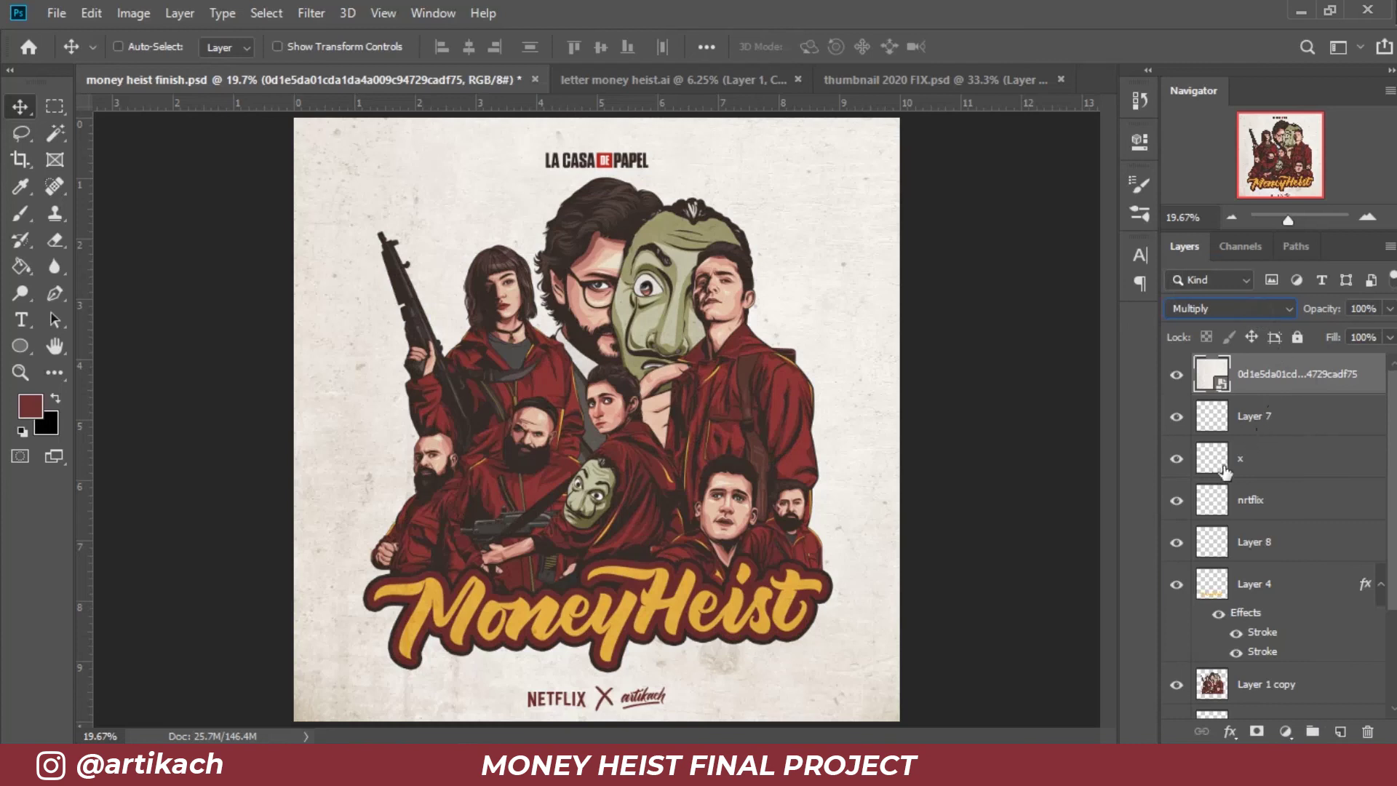
Step: Save the poster, then zoom in to check the logo and credit and fit it back
left_click(1310, 414)
key("ctrl+s")
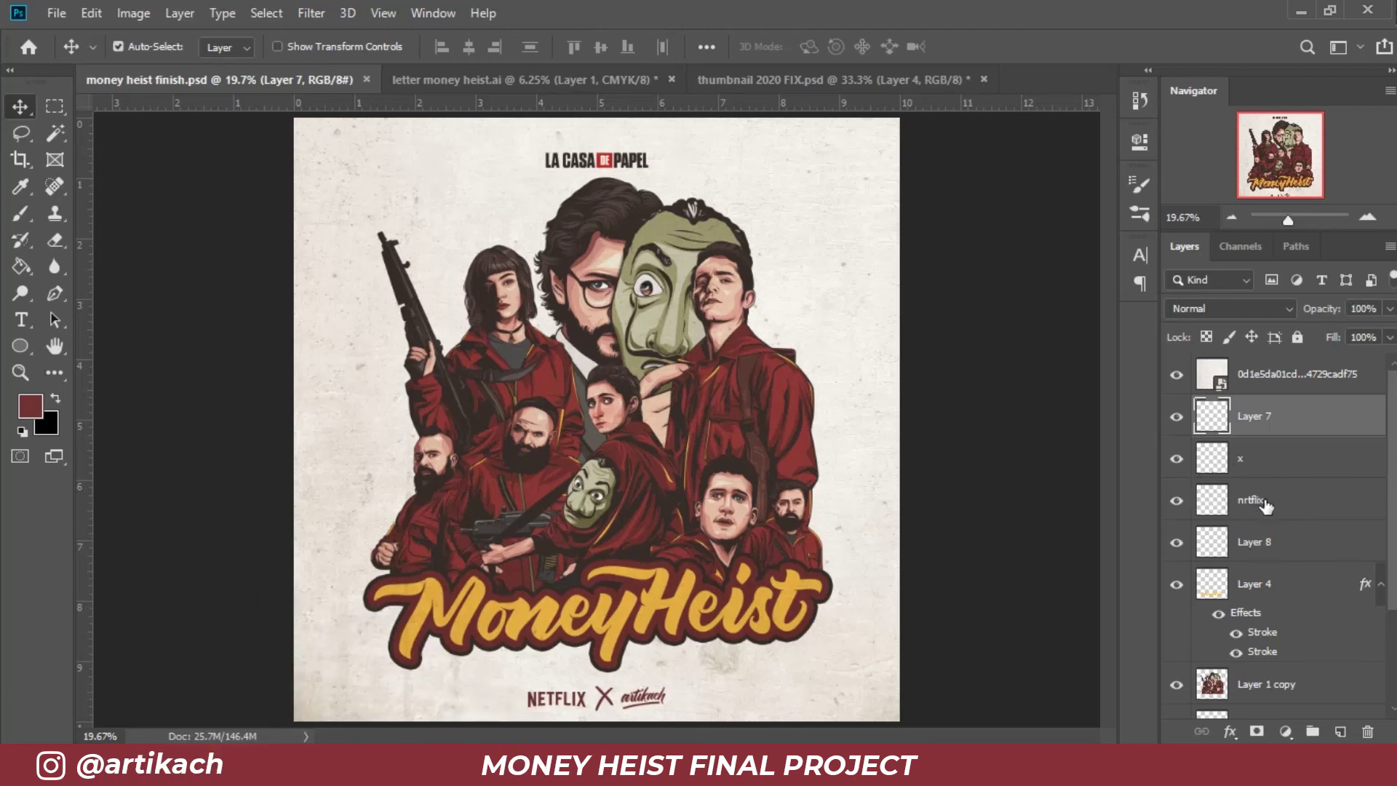
key("ctrl+plus")
key("ctrl+plus")
left_click_drag(814, 541, 860, 325)
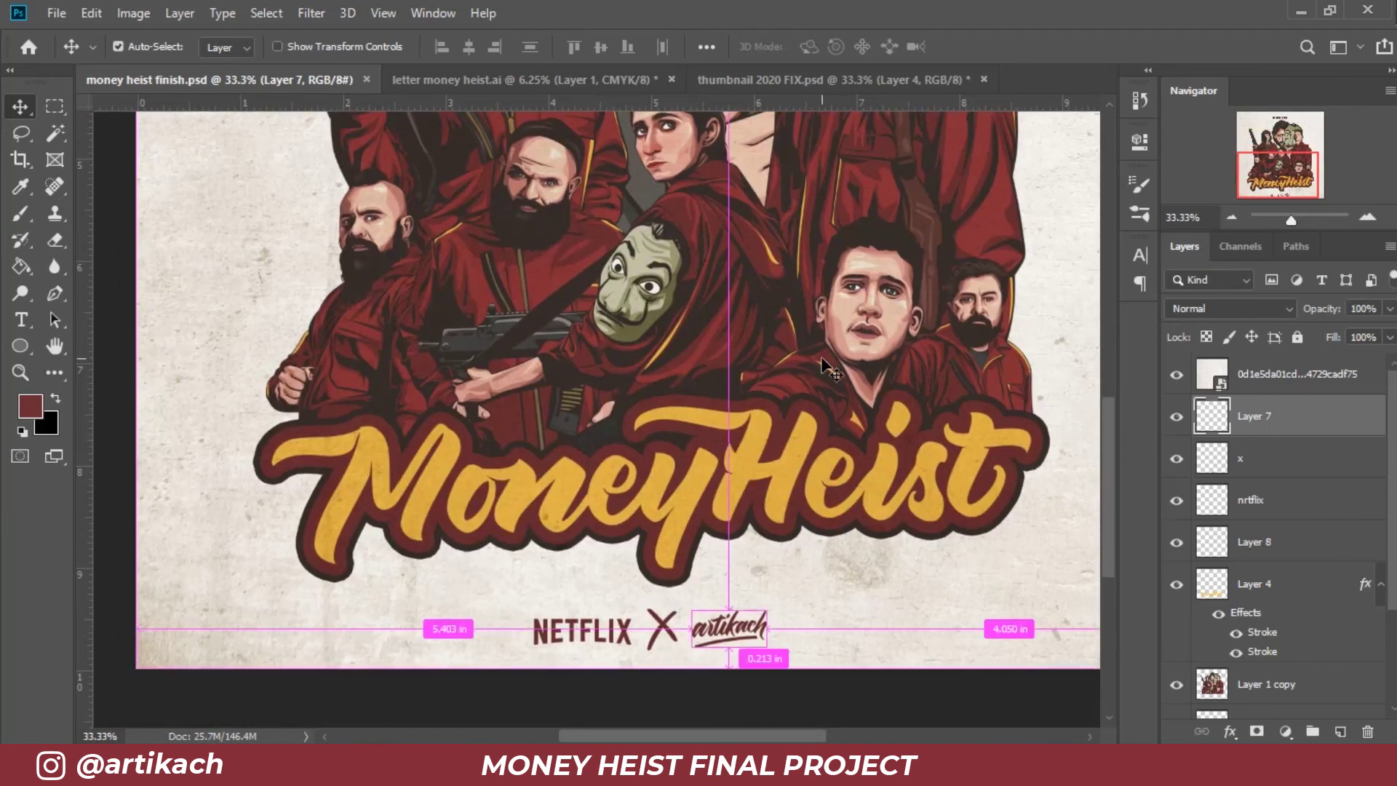
key("ctrl+plus")
key("ctrl+0")
scroll(1281, 509, "down", 2)
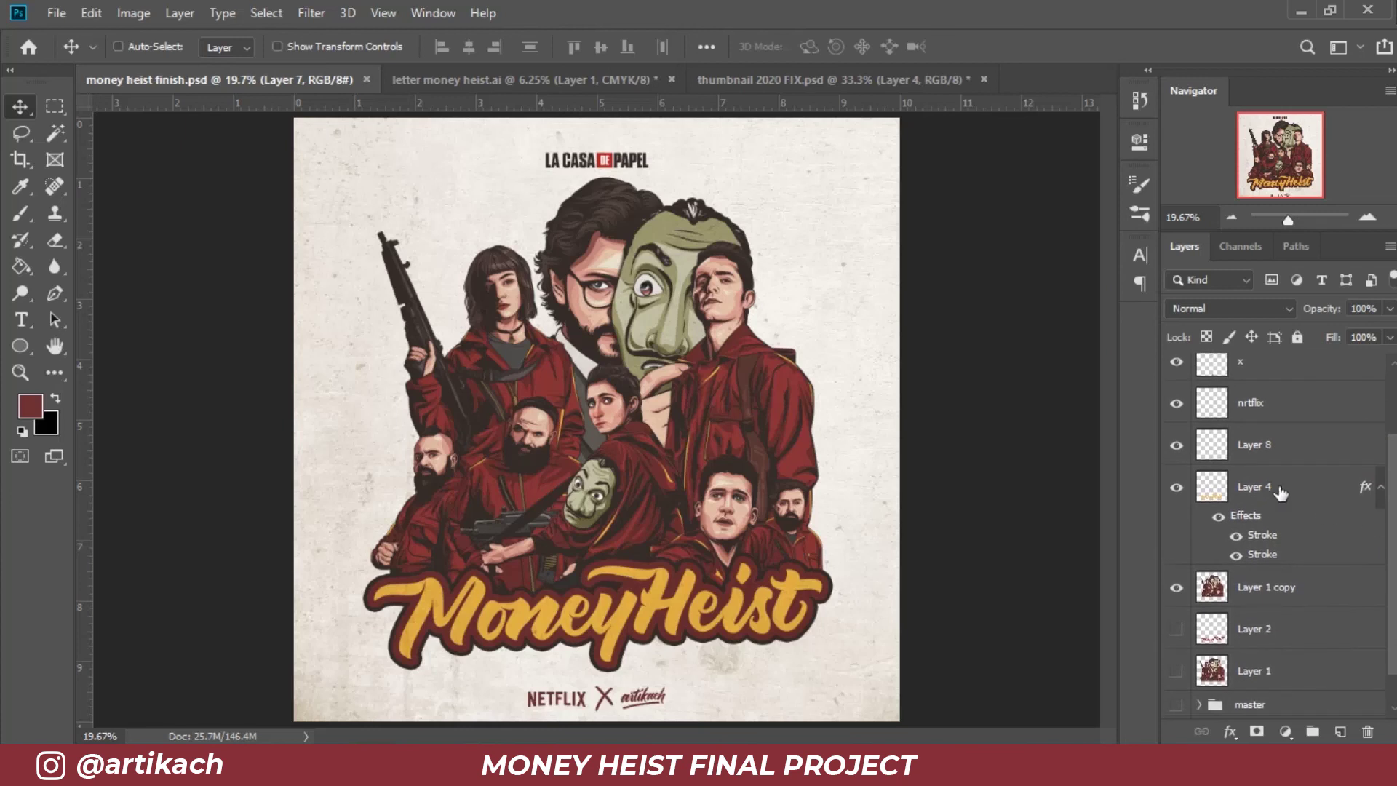
Step: Set the MoneyHeist logo's first stroke size to 20 in Layer Style
left_click(1303, 493)
key("h")
double_click(1303, 494)
left_click(659, 263)
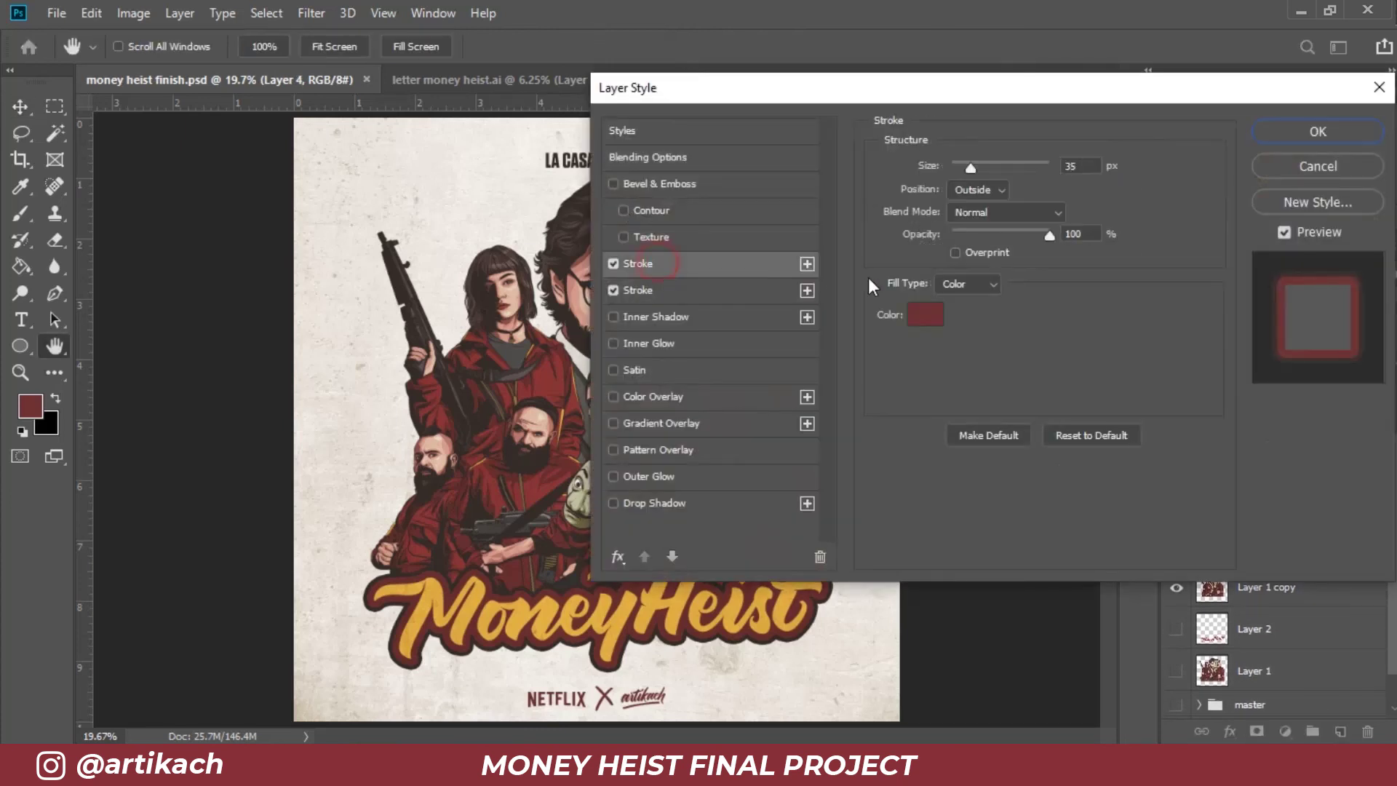
type("20")
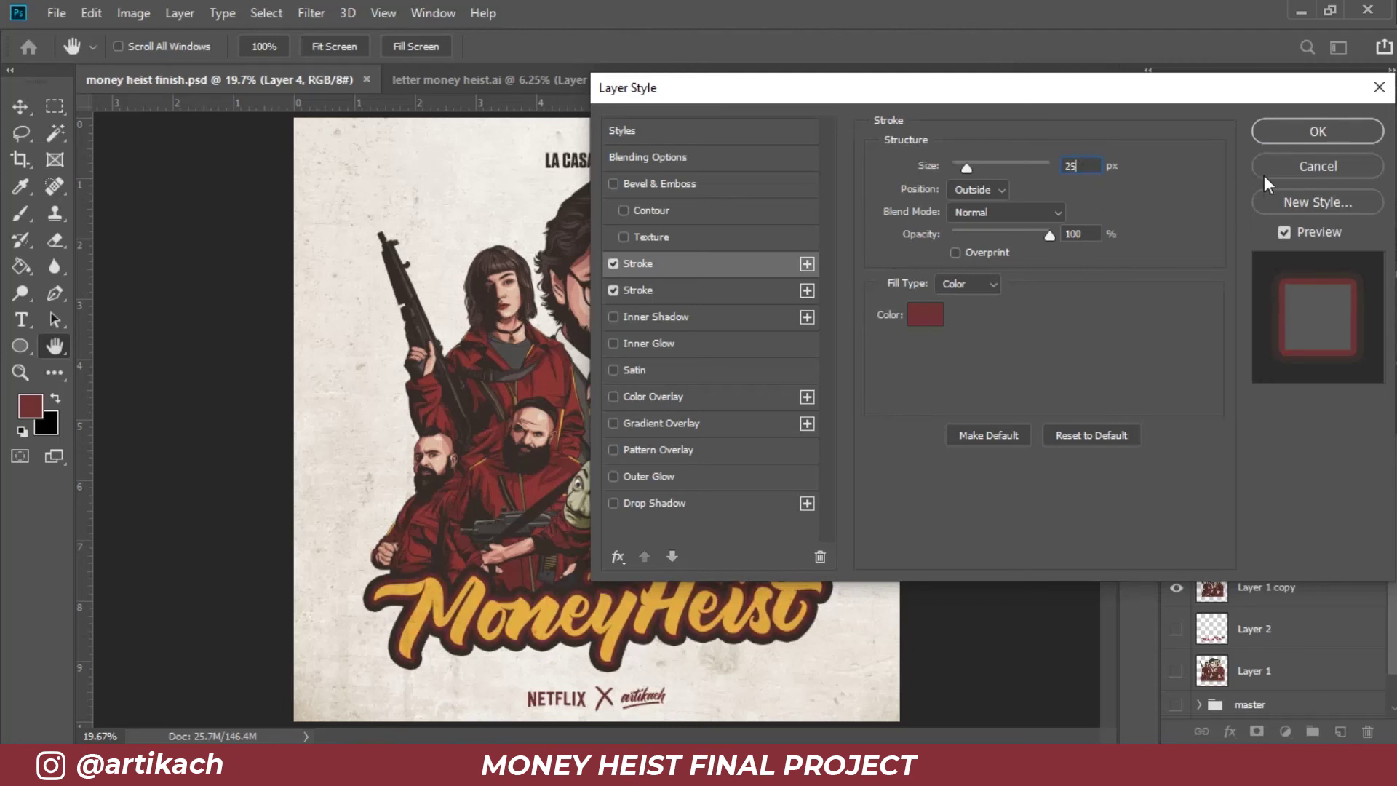
left_click(1318, 131)
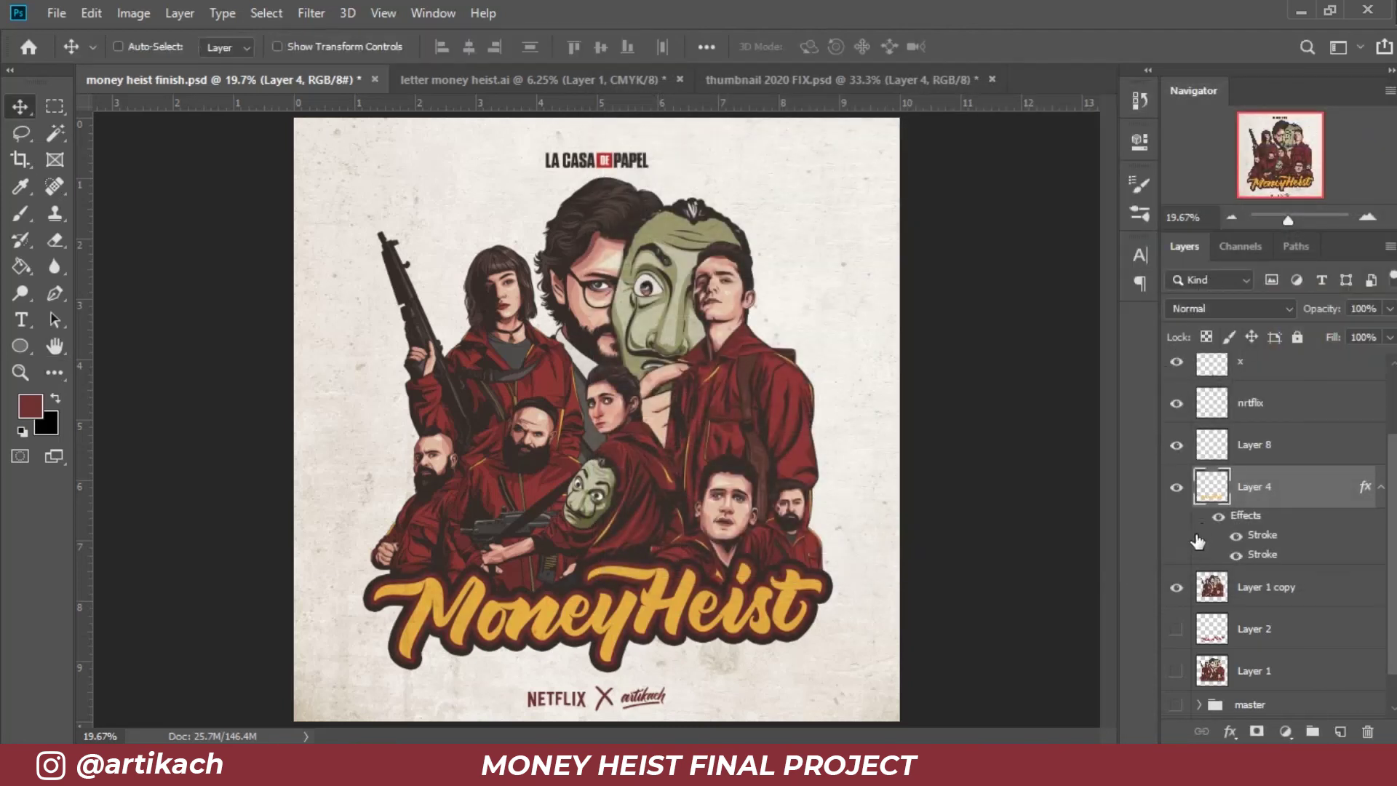
Step: Reopen the logo's stroke settings and trial several stroke sizes before applying
double_click(1307, 484)
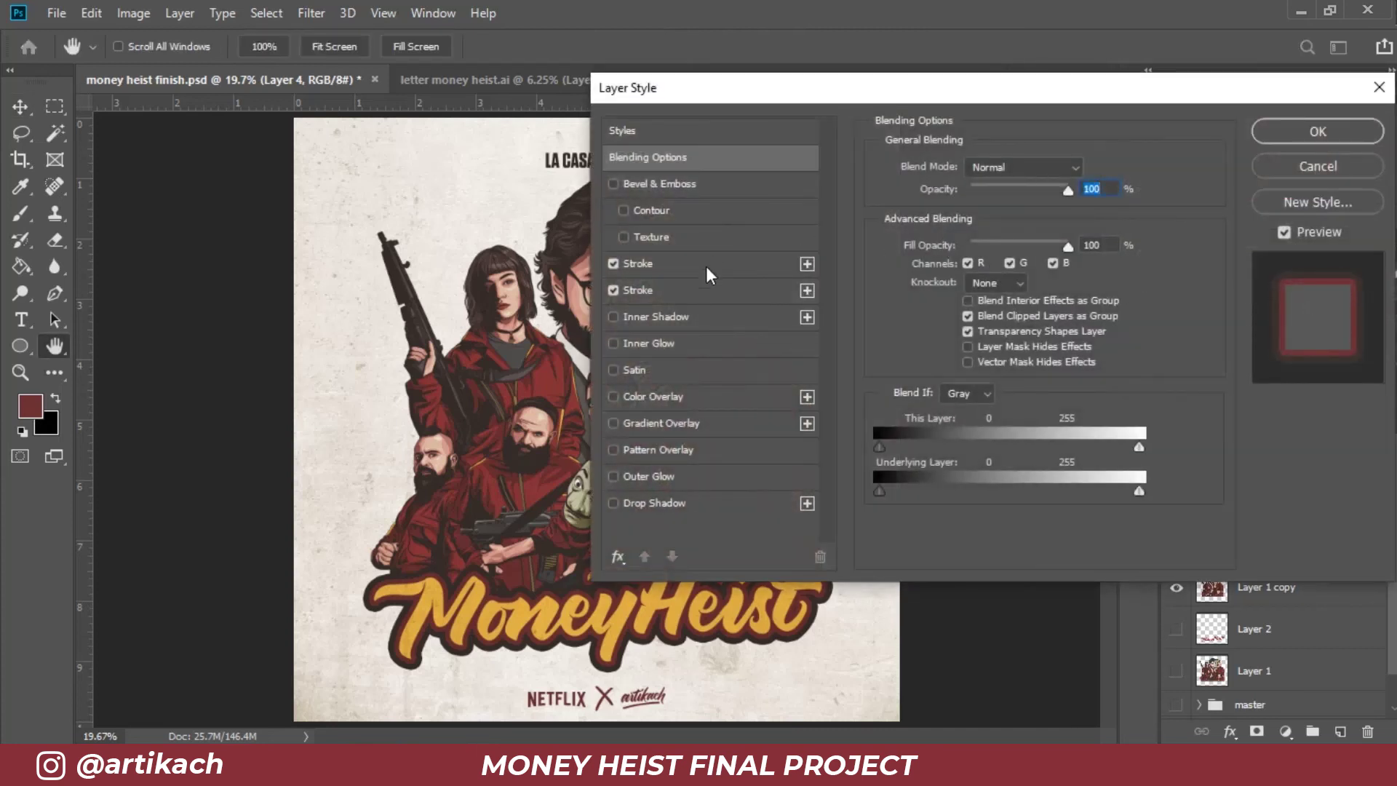
type("20")
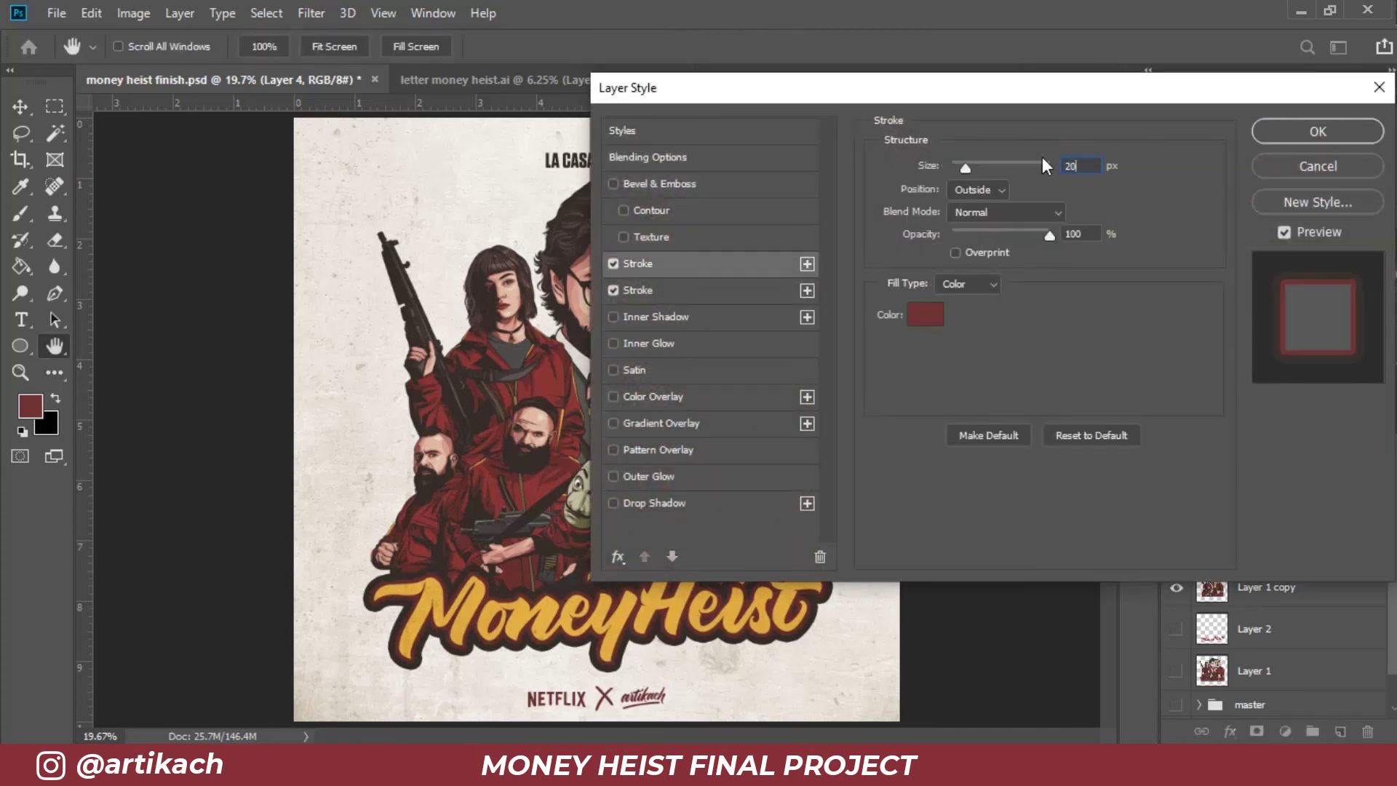
key("BackSpace")
type("1")
key("BackSpace")
key("BackSpace")
type("15")
key("BackSpace")
type("18")
key("BackSpace")
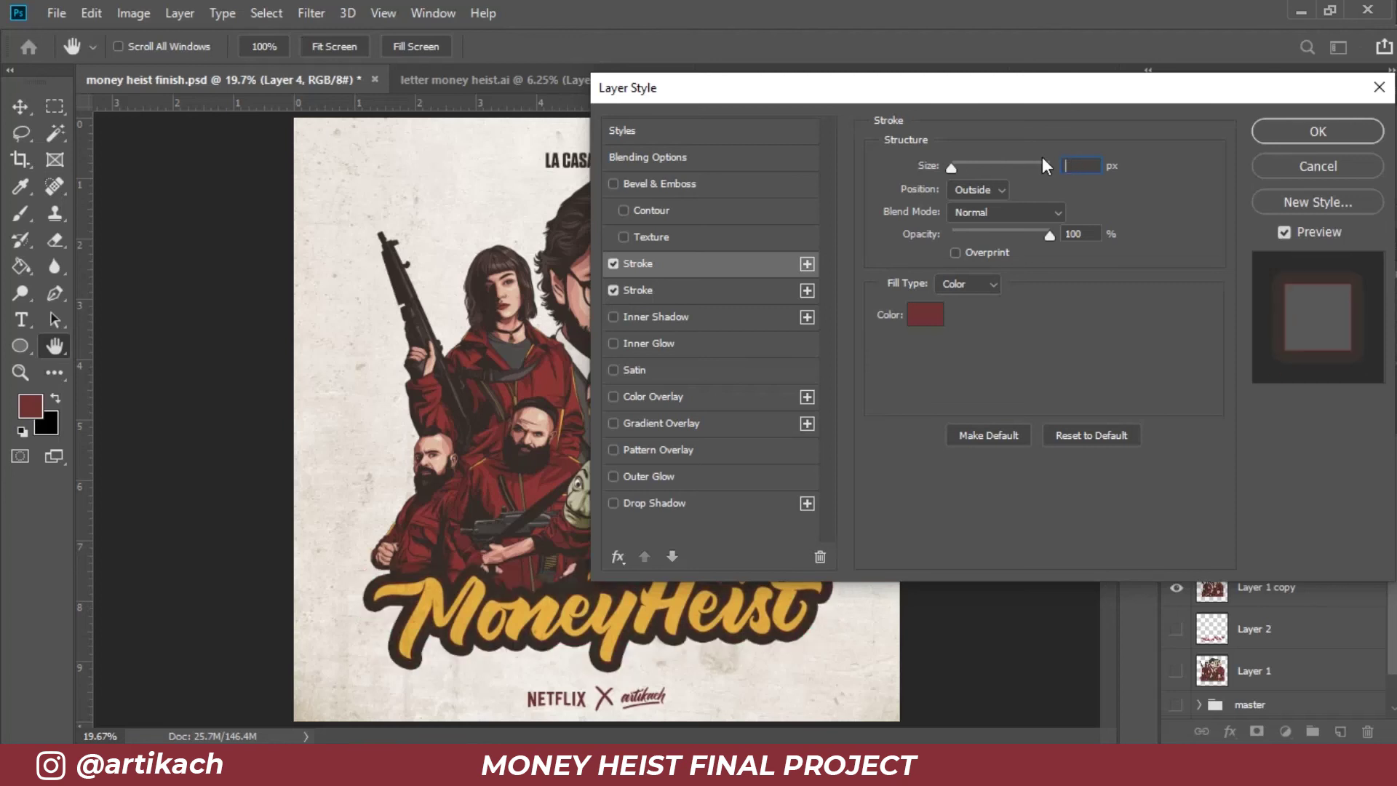
key("BackSpace")
key("Return")
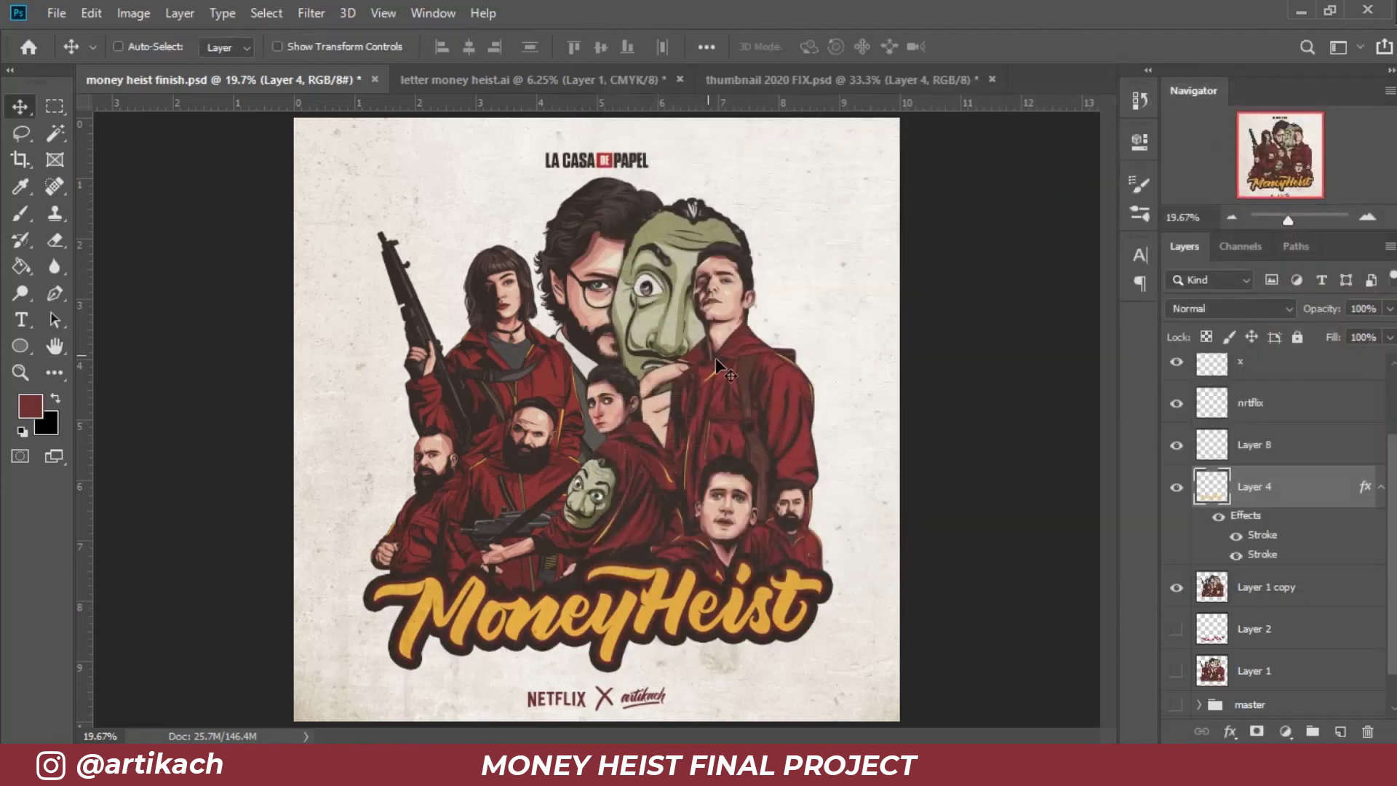